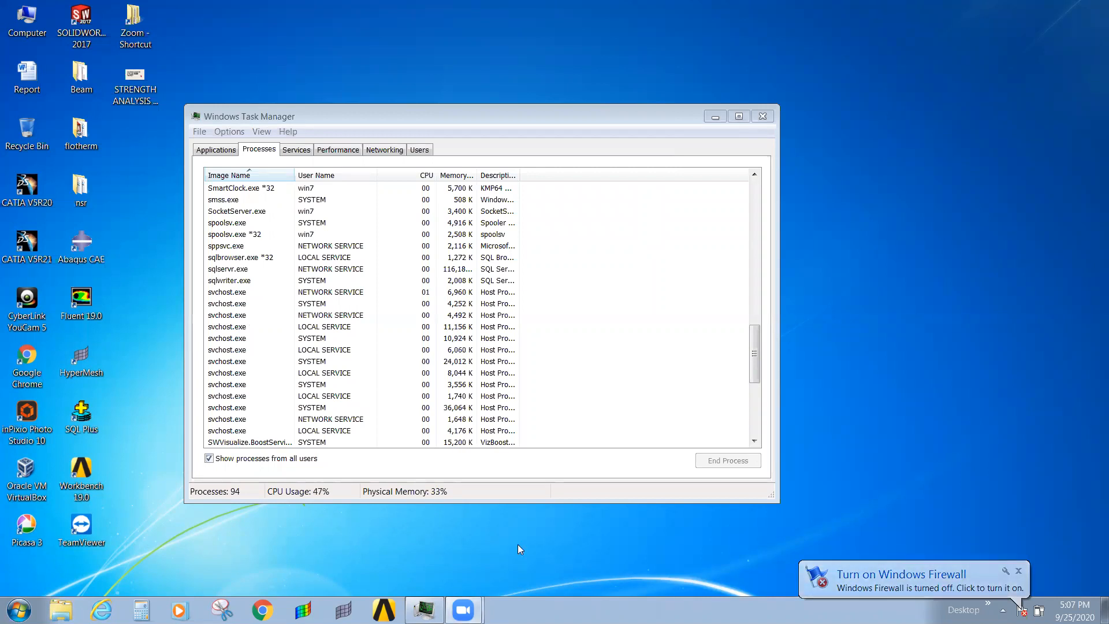
Close the Windows Task Manager.
left_click(650, 270)
left_click(762, 116)
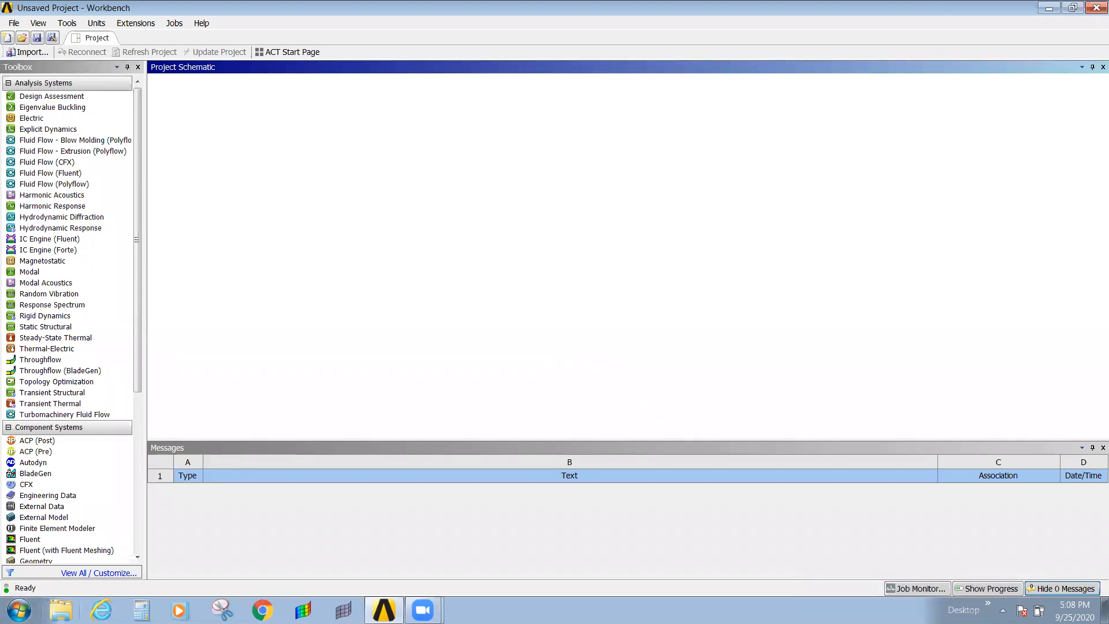
Look at the contents of New Volume (D:) in a file browser window, and return to the desktop.
left_click(61, 610)
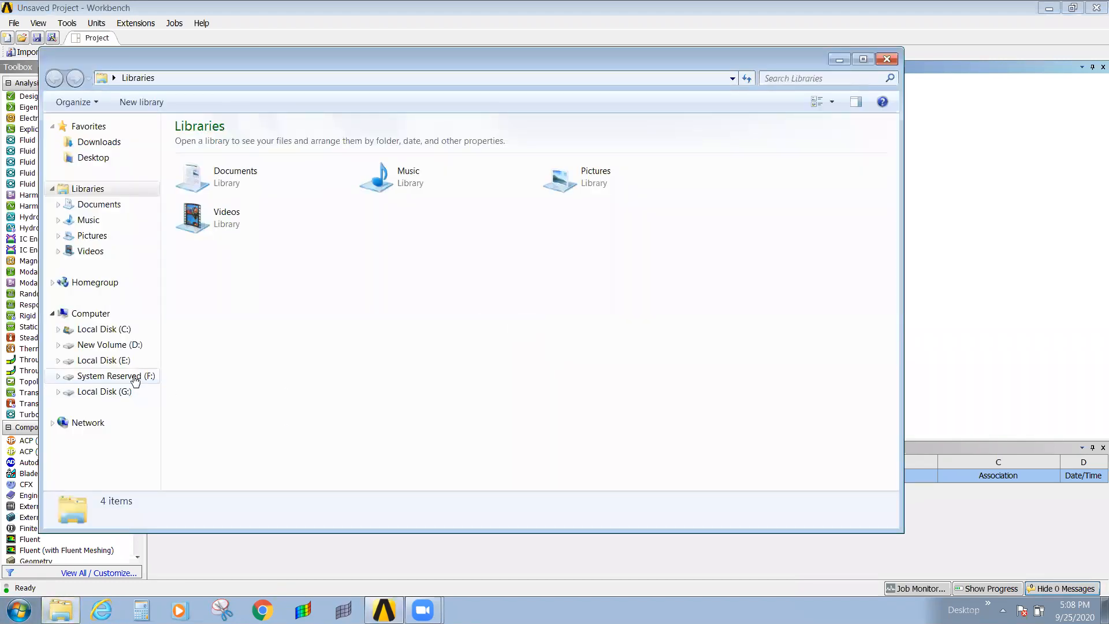
left_click(131, 345)
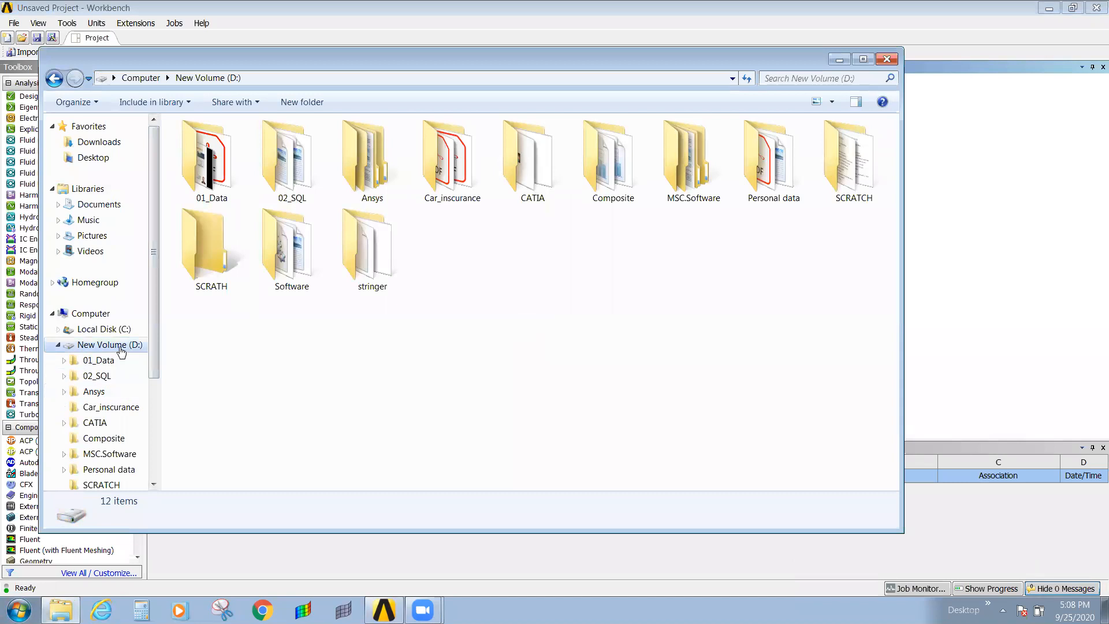
double_click(388, 60)
left_click(1103, 609)
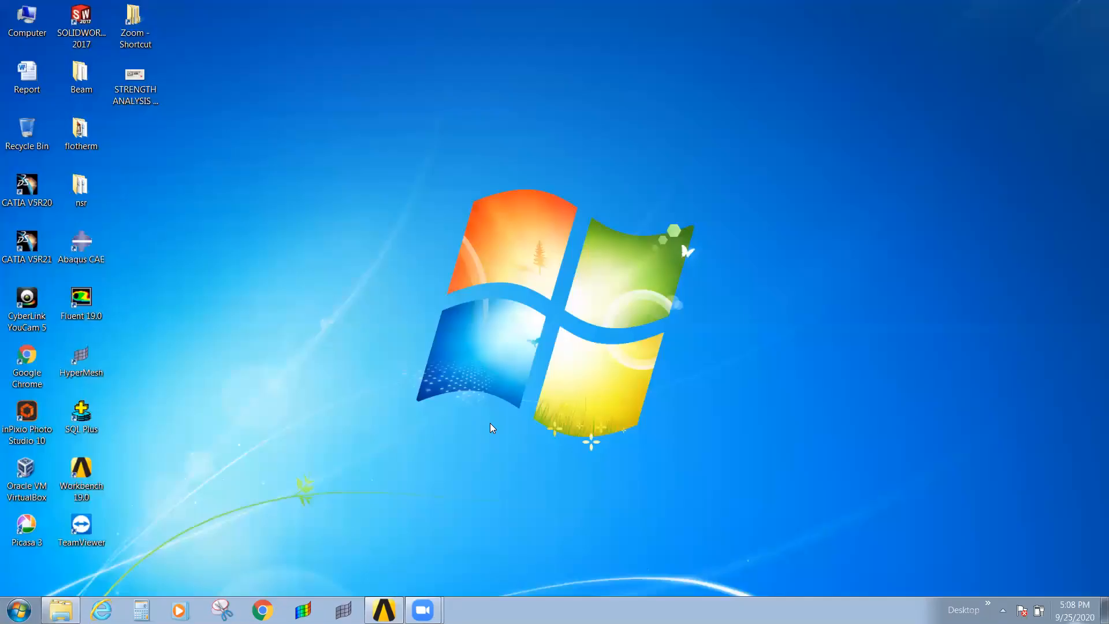
Look through the desktop's Beam folder and its subfolders Ansys_class, Ansys_session_01 and WIP for the beam calculation file.
double_click(78, 75)
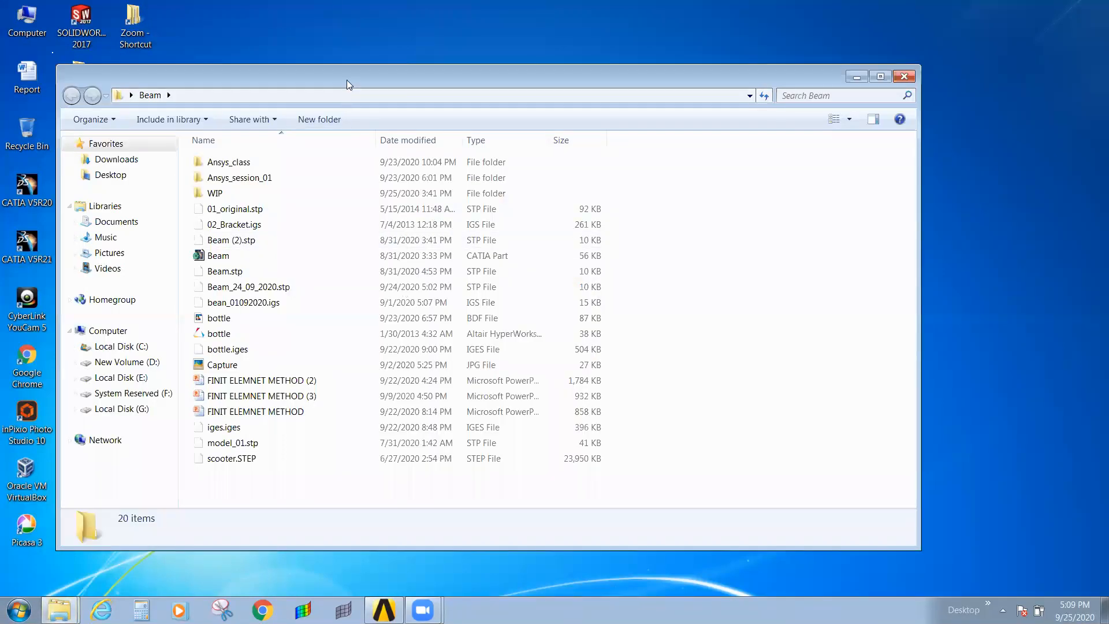
double_click(346, 80)
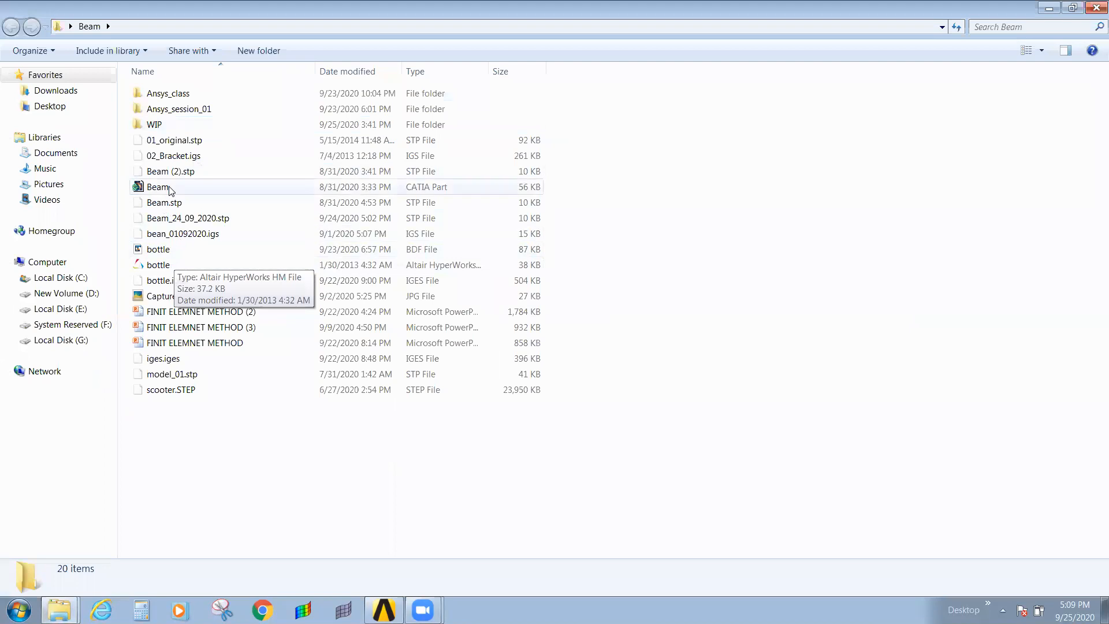
double_click(184, 92)
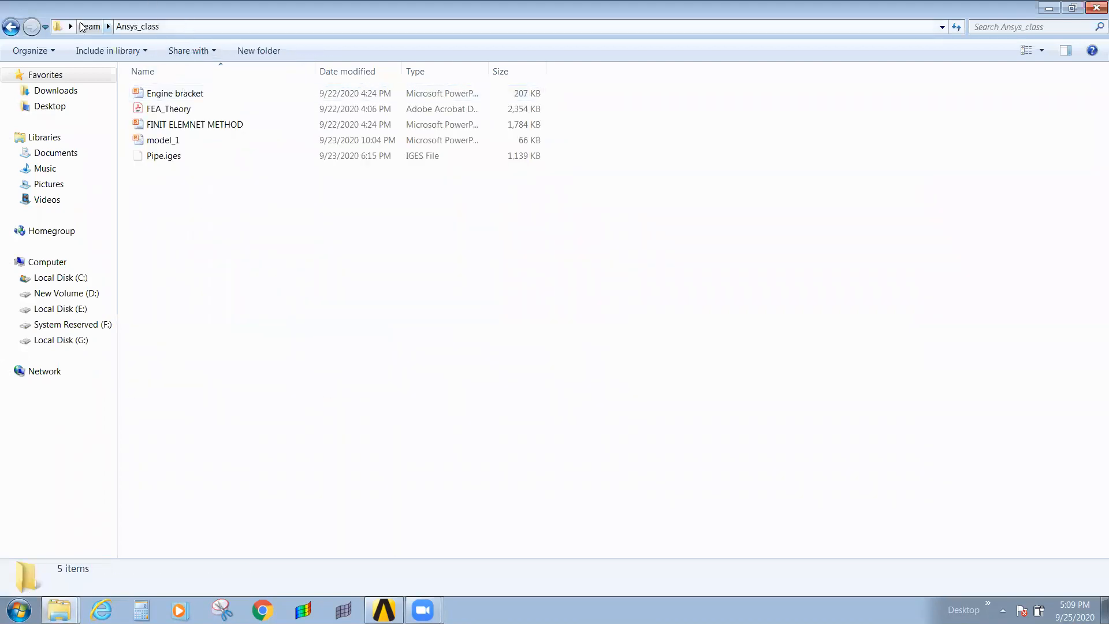
left_click(88, 27)
double_click(167, 108)
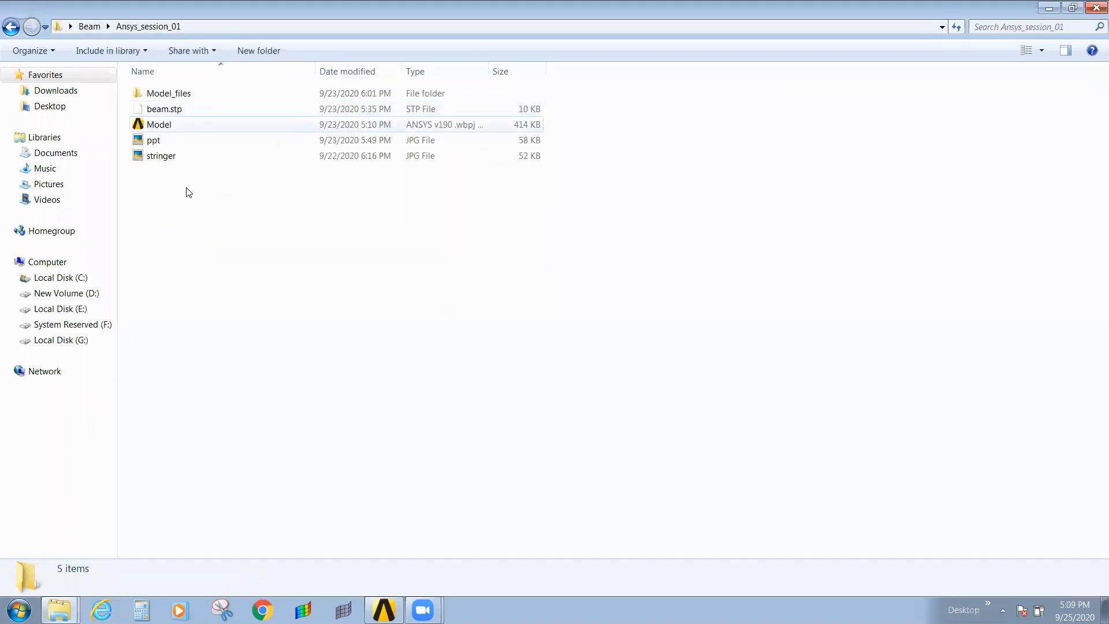
double_click(172, 94)
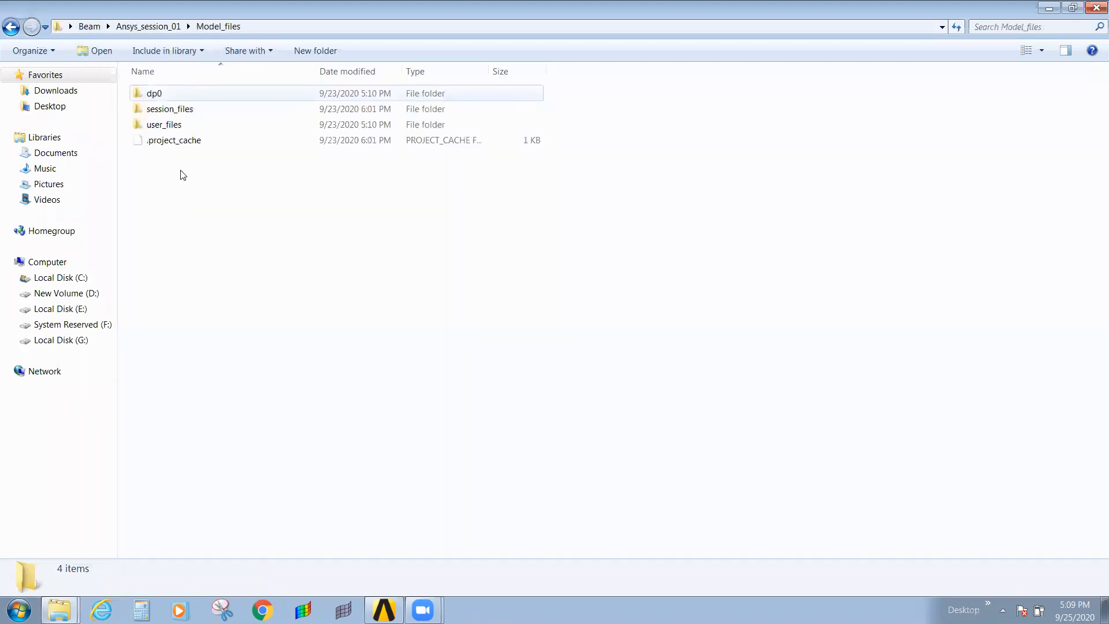
left_click(146, 26)
left_click(89, 26)
double_click(170, 108)
double_click(176, 127)
left_click(87, 27)
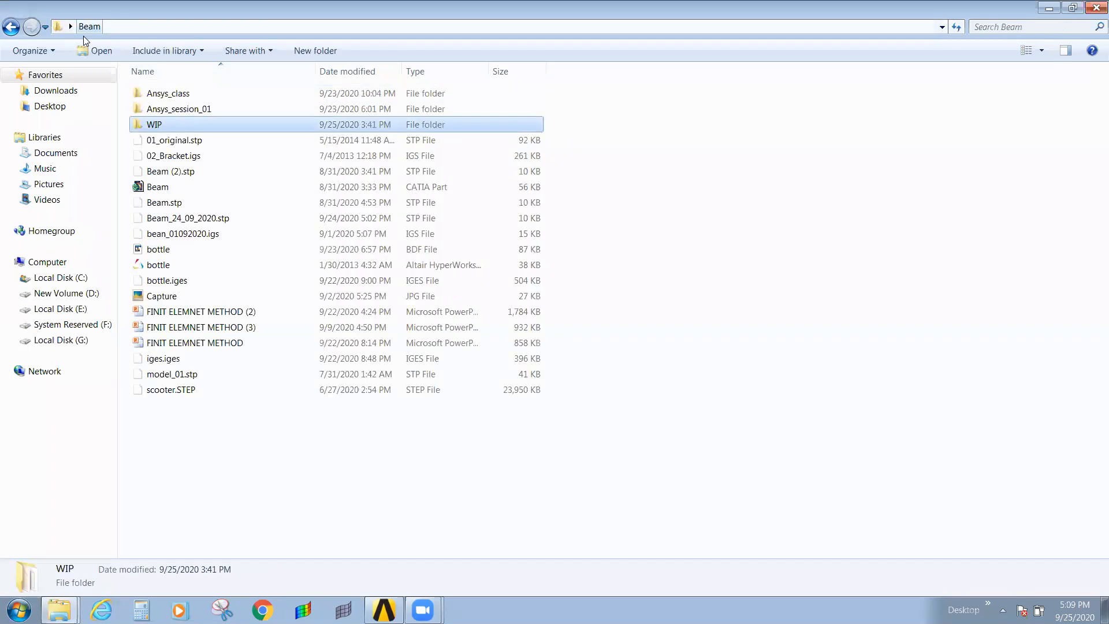
left_click(264, 505)
Look through the desktop's flotherm folder with its subfolders fat and New folder (2), and the nsr folder, for the calculation file.
key("super+d")
left_click(101, 135)
double_click(100, 135)
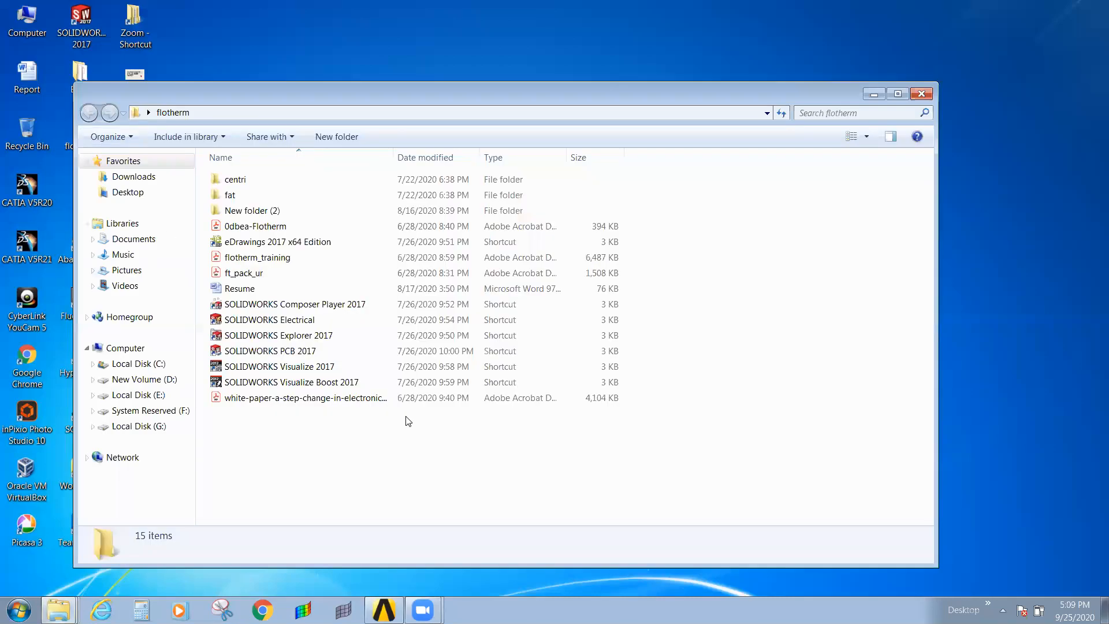
left_click_drag(263, 179, 280, 429)
left_click(280, 429)
double_click(230, 195)
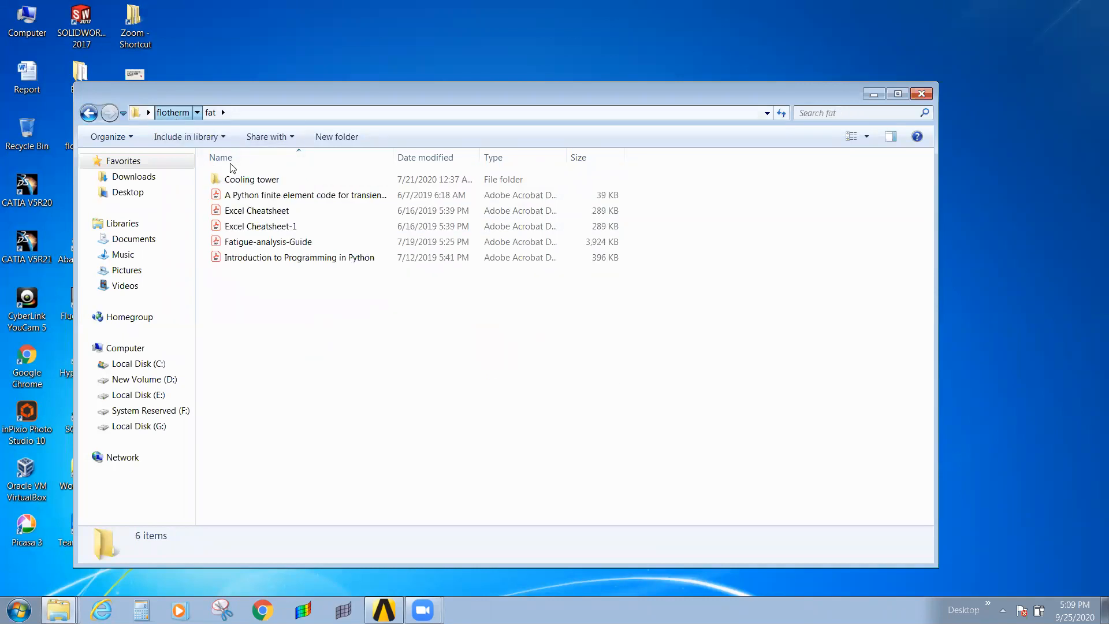
left_click(173, 112)
double_click(263, 210)
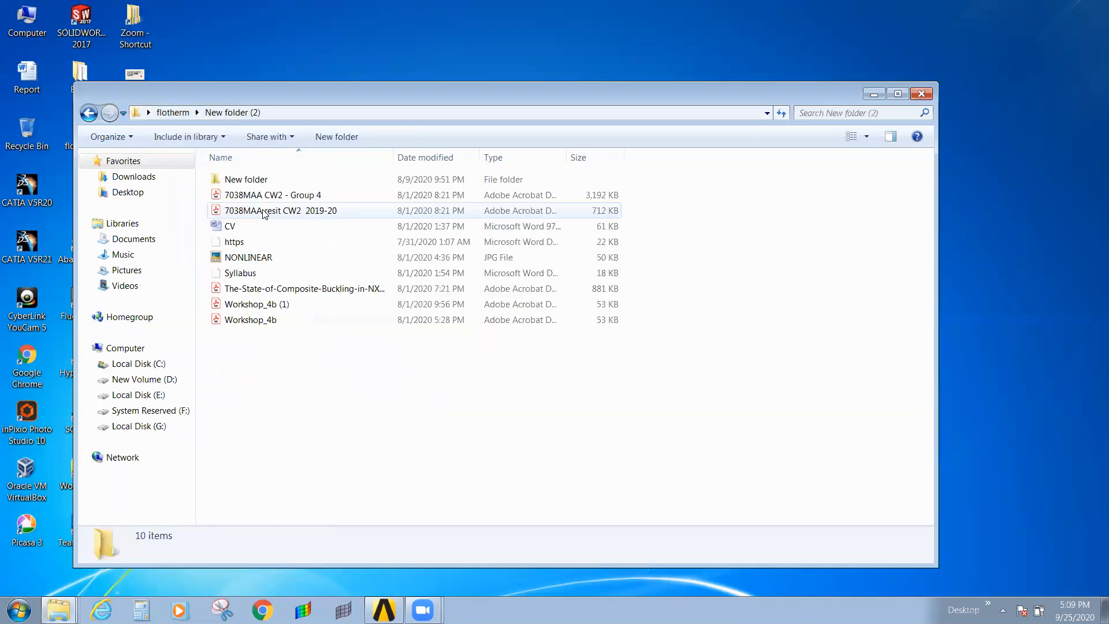
double_click(260, 181)
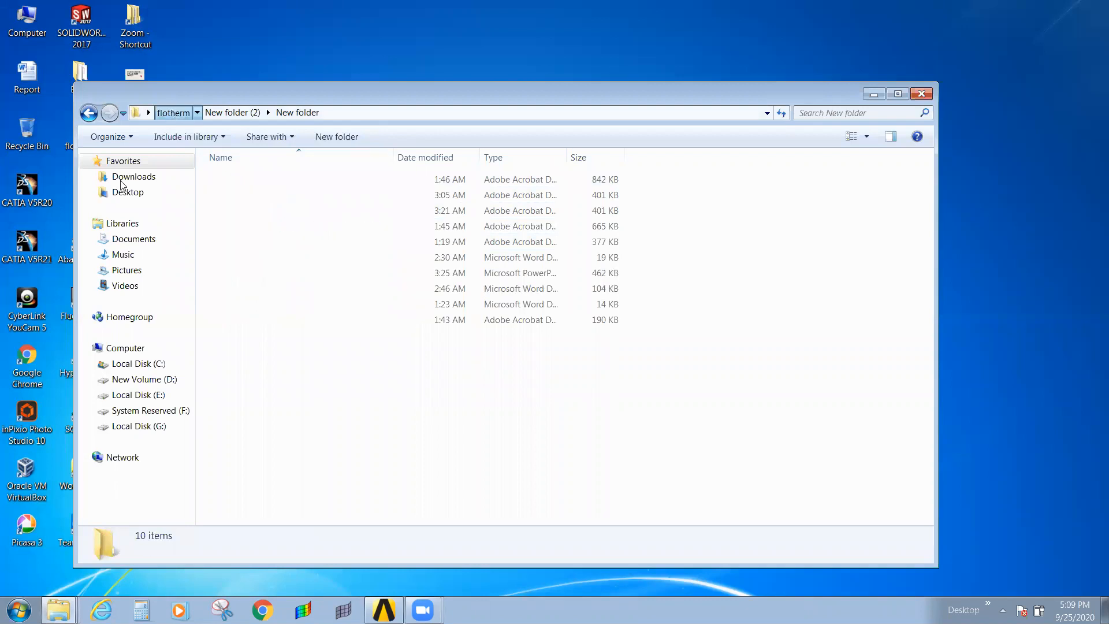
left_click(921, 94)
double_click(84, 184)
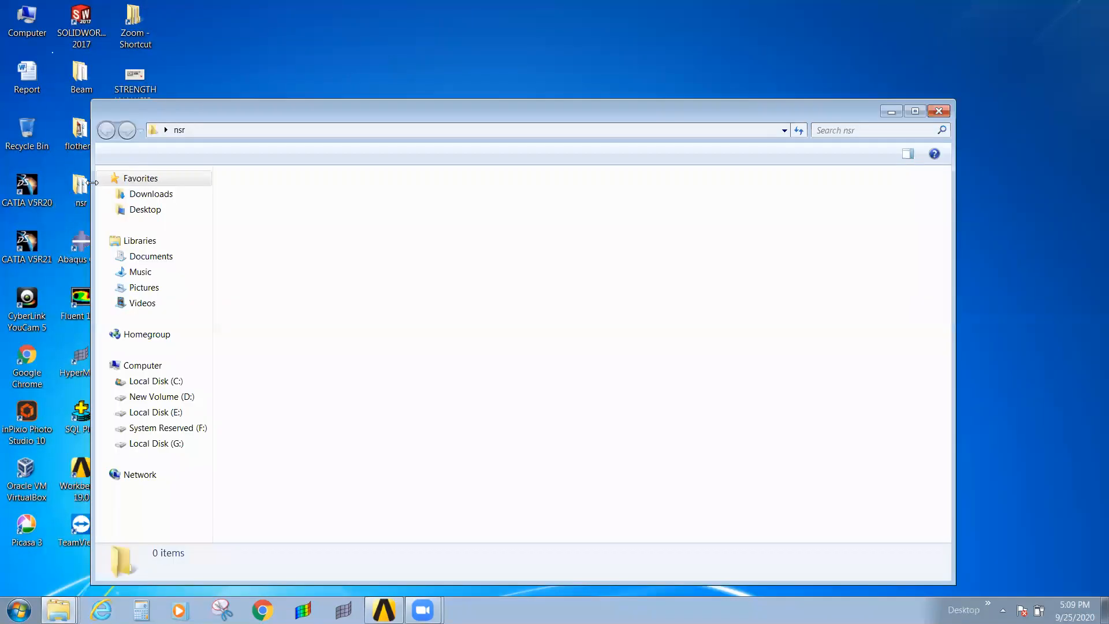
left_click(947, 113)
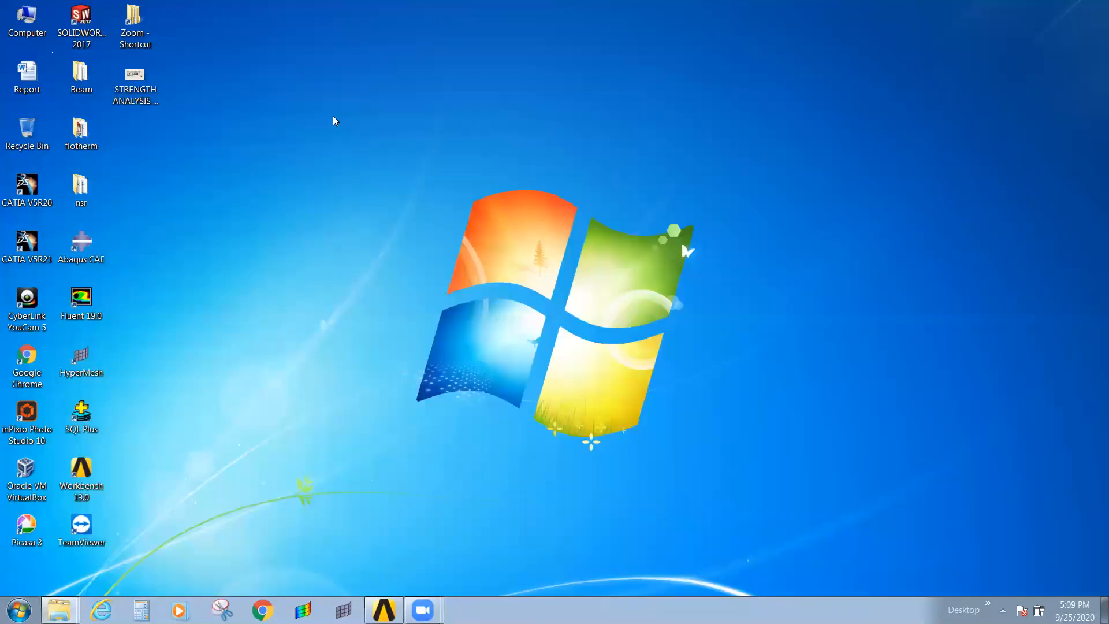
Search the D: drive's 01_Data folder, the Downloads folder and Local Disk (G:) for the calculation file.
double_click(27, 22)
double_click(446, 97)
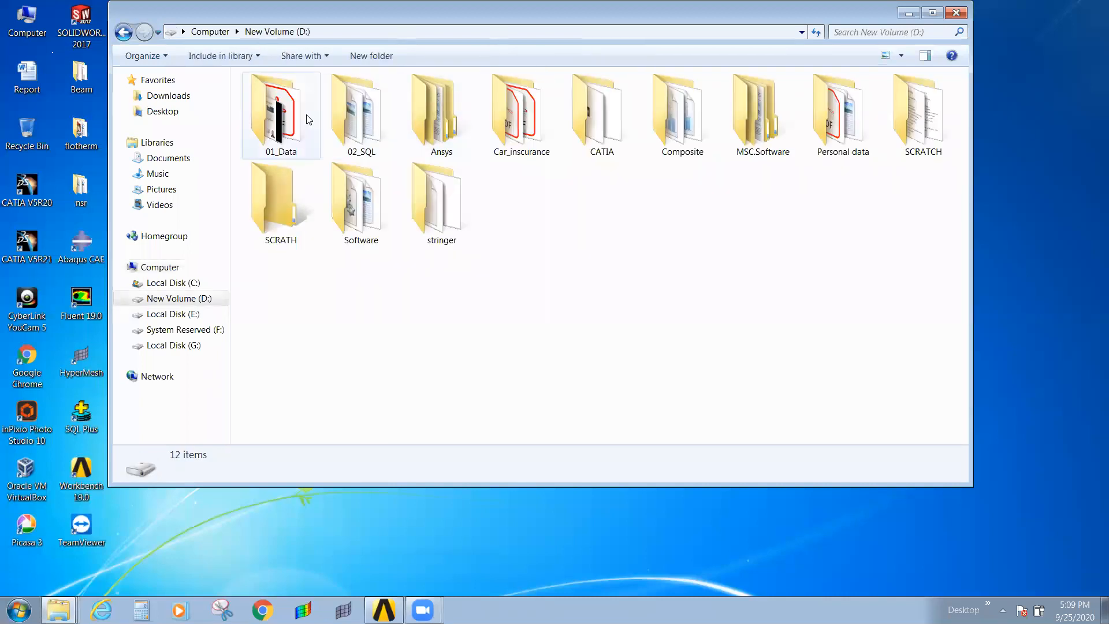
double_click(309, 119)
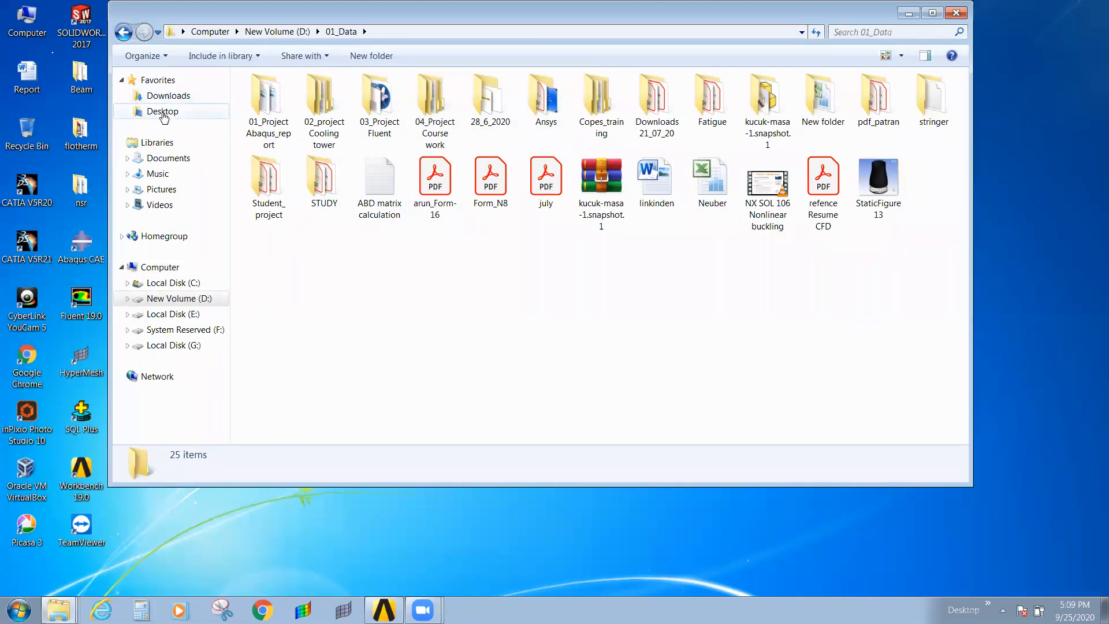
left_click(168, 98)
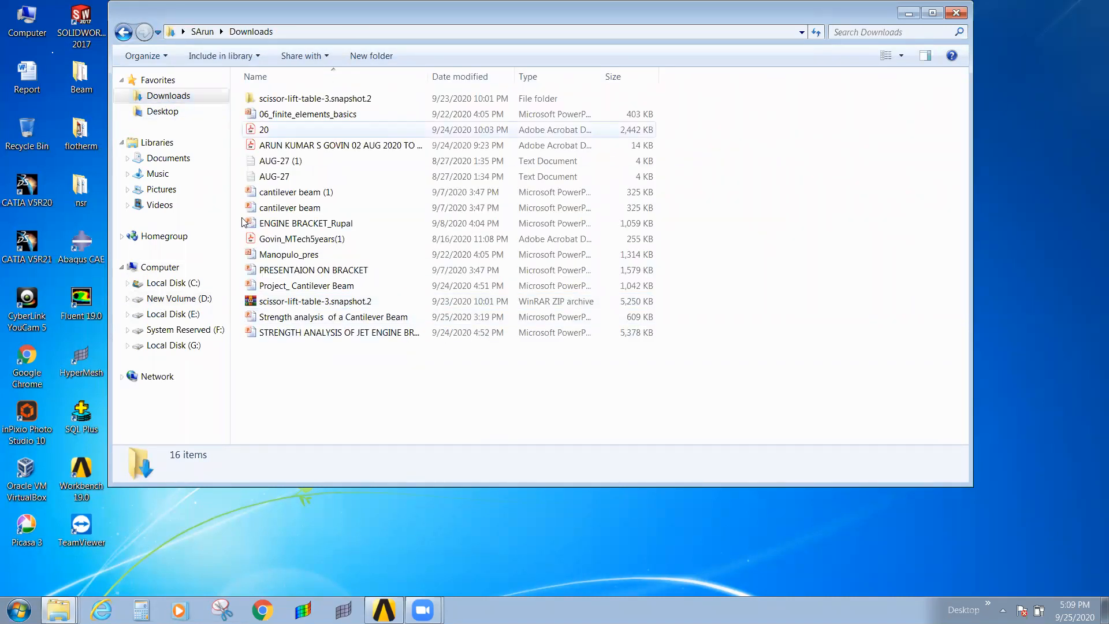
left_click(171, 298)
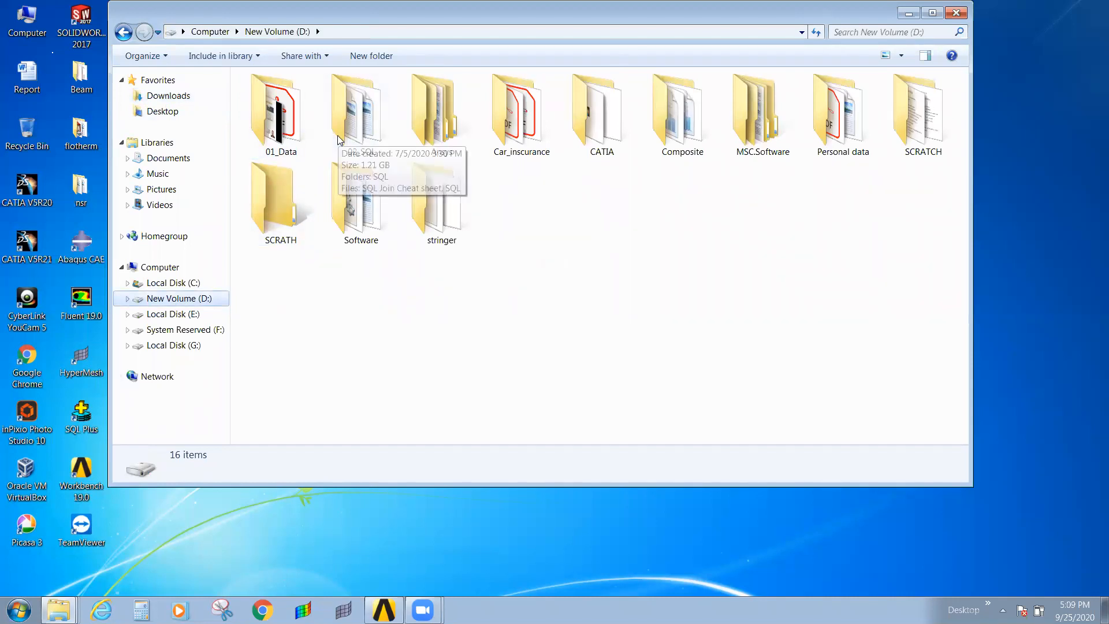
double_click(274, 112)
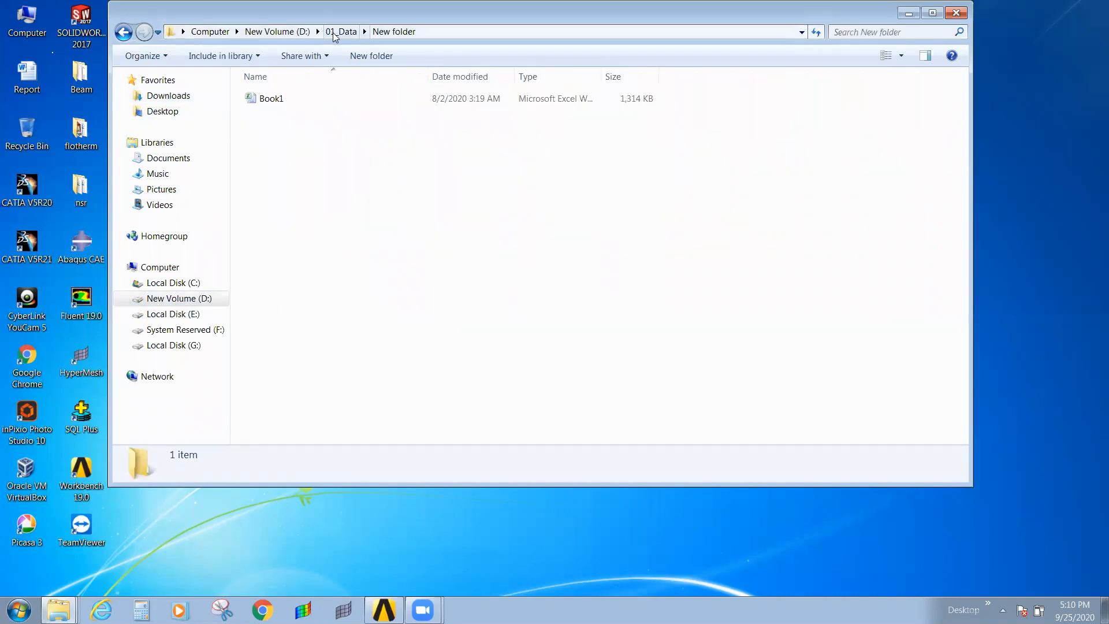
left_click(340, 31)
left_click(210, 32)
double_click(462, 129)
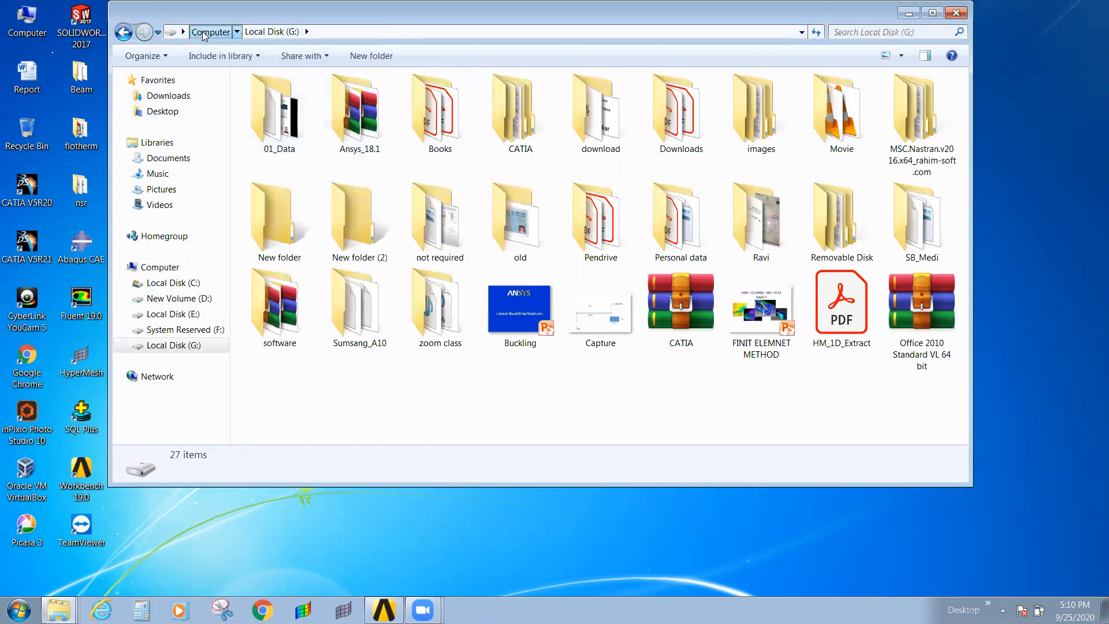
left_click(210, 32)
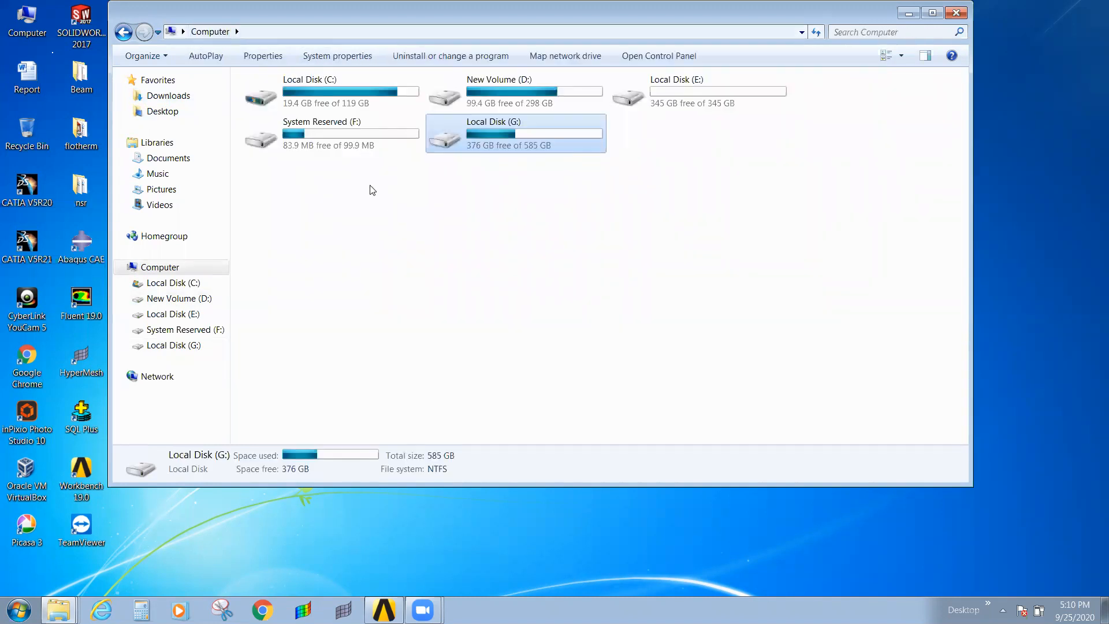
Open the CALCULATION workbook from Local Disk (E:) and dismiss the Office activation wizard.
double_click(682, 106)
double_click(258, 120)
double_click(291, 99)
double_click(297, 98)
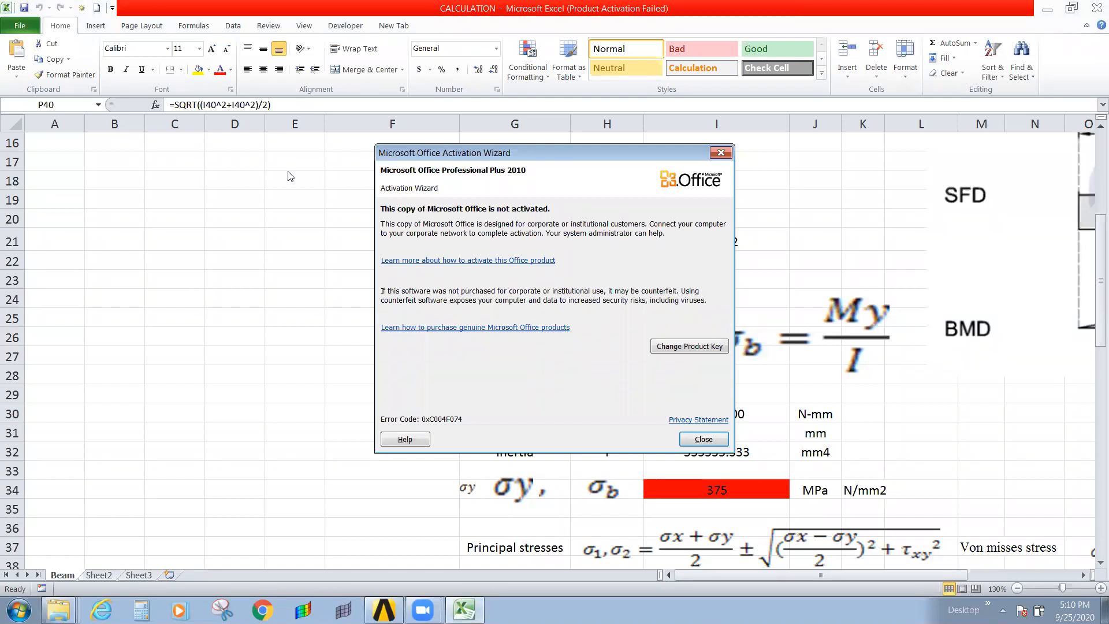
left_click(703, 439)
Examine the cantilever beam sketch on the Beam sheet and the cross-section dimensions beside it.
left_click(442, 297)
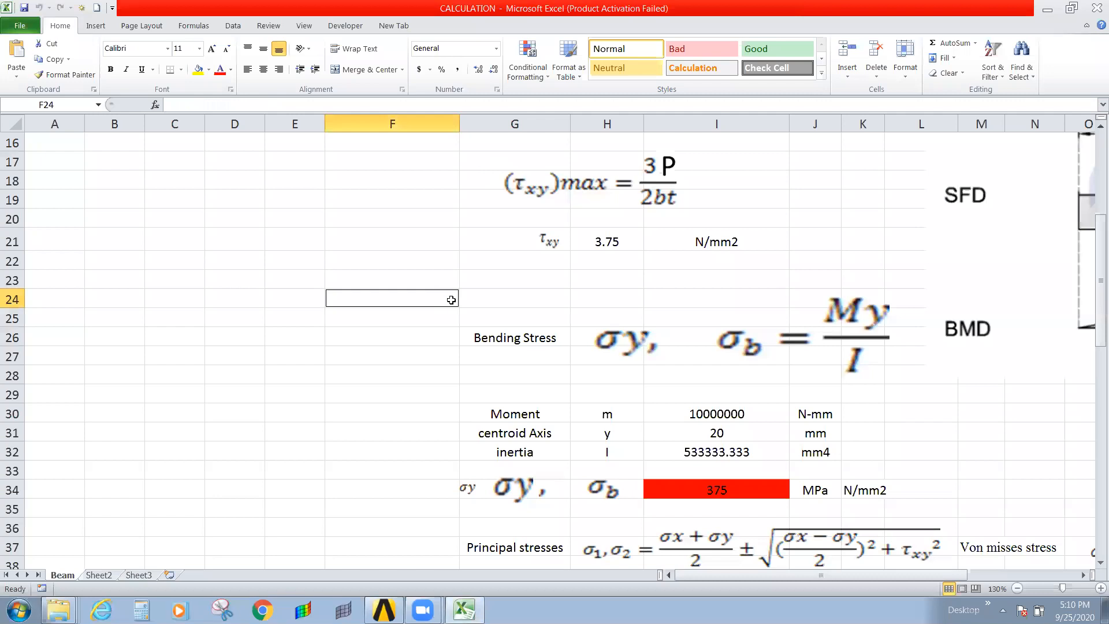
scroll(452, 300, "down", 4, "ctrl")
scroll(388, 247, "up", 1, "ctrl")
scroll(562, 253, "up", 2, "ctrl")
scroll(658, 288, "up", 3)
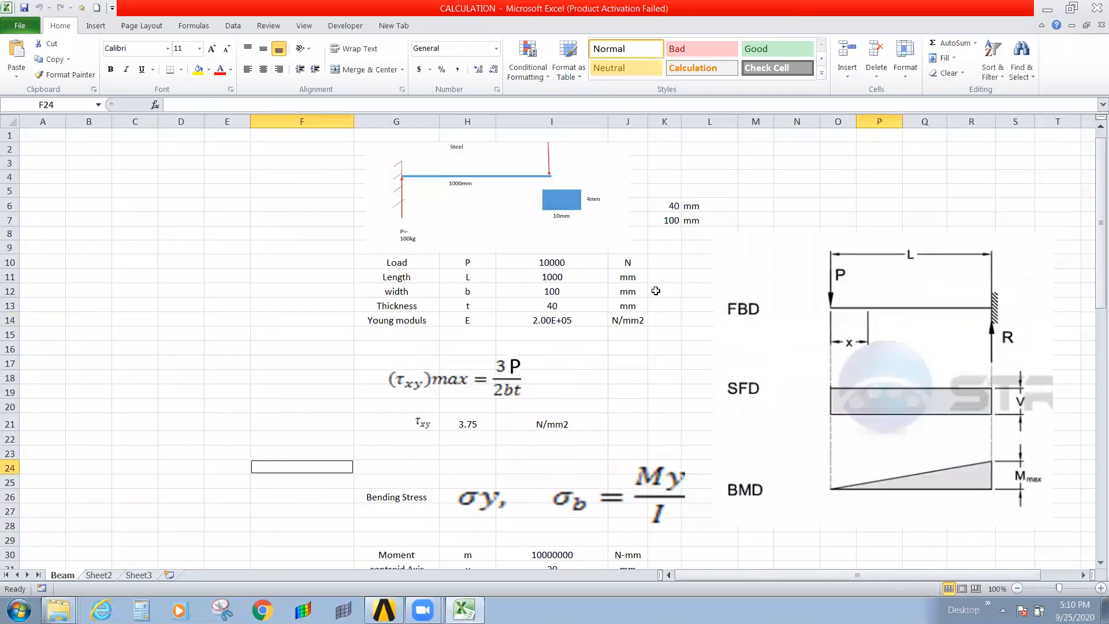
scroll(656, 290, "right", 1)
left_click(716, 191)
left_click(524, 207)
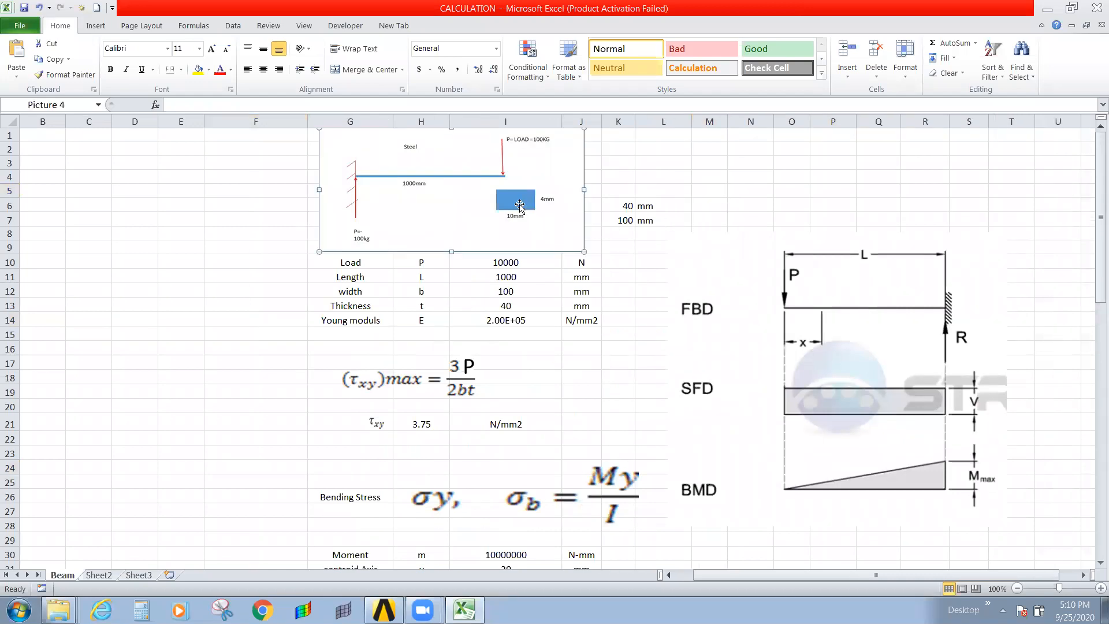
left_click(634, 205)
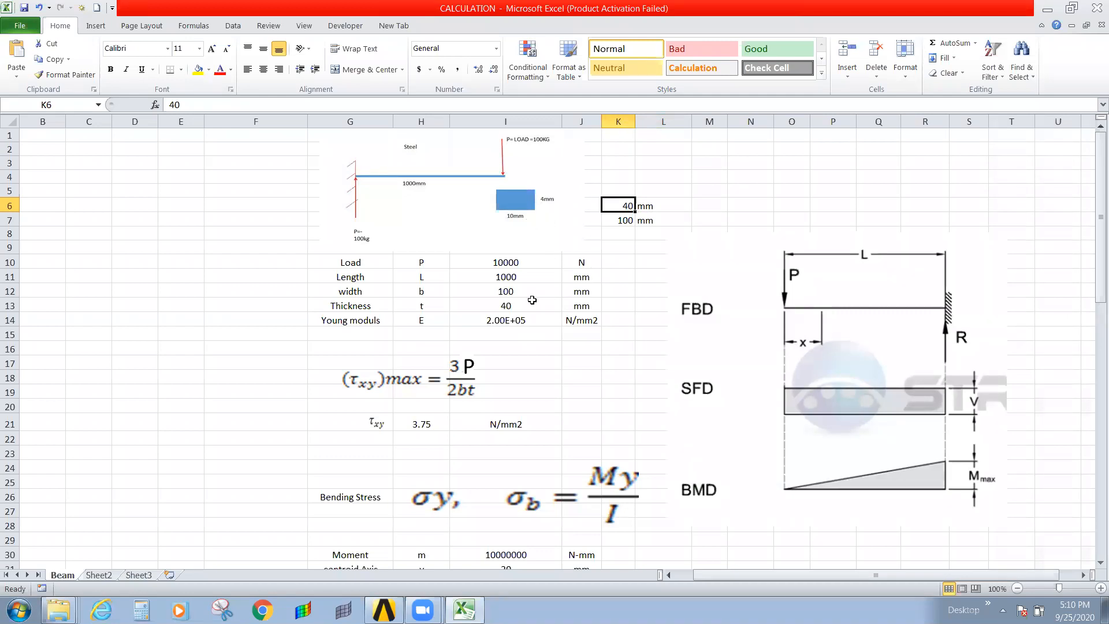
Review the beam's load, length, width, thickness and Young's modulus values in cells I10 to I14.
left_click(519, 265)
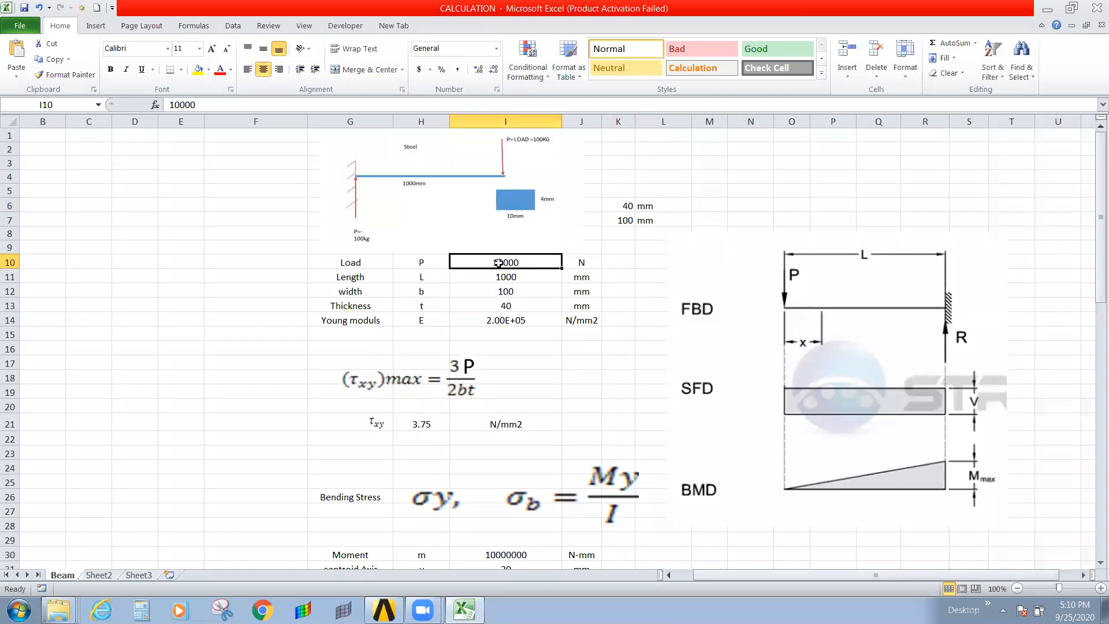
left_click(506, 277)
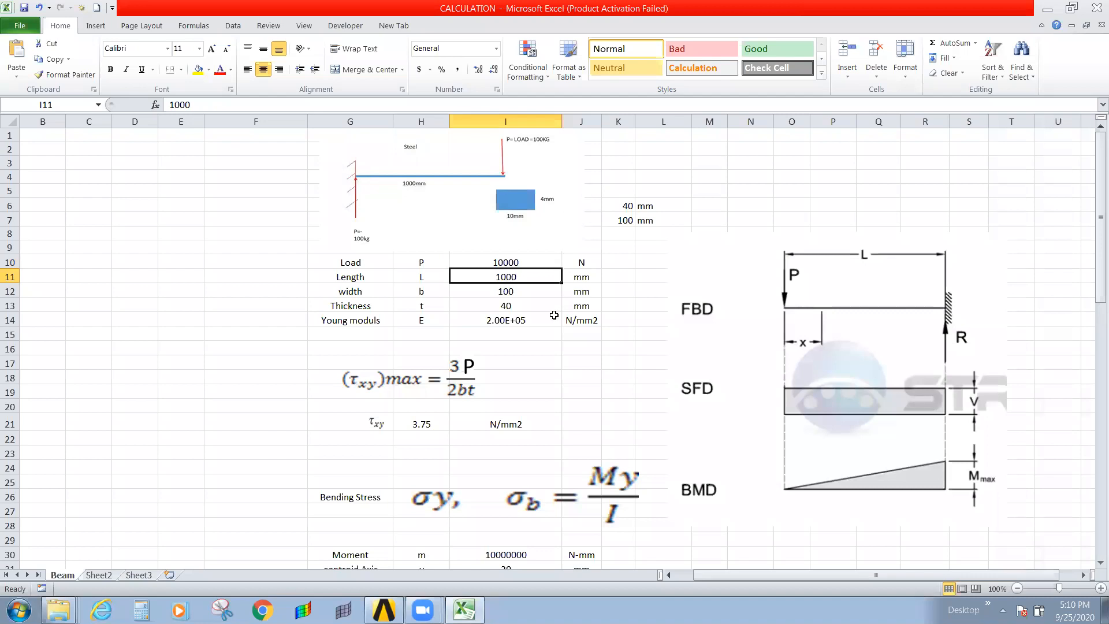
left_click(543, 289)
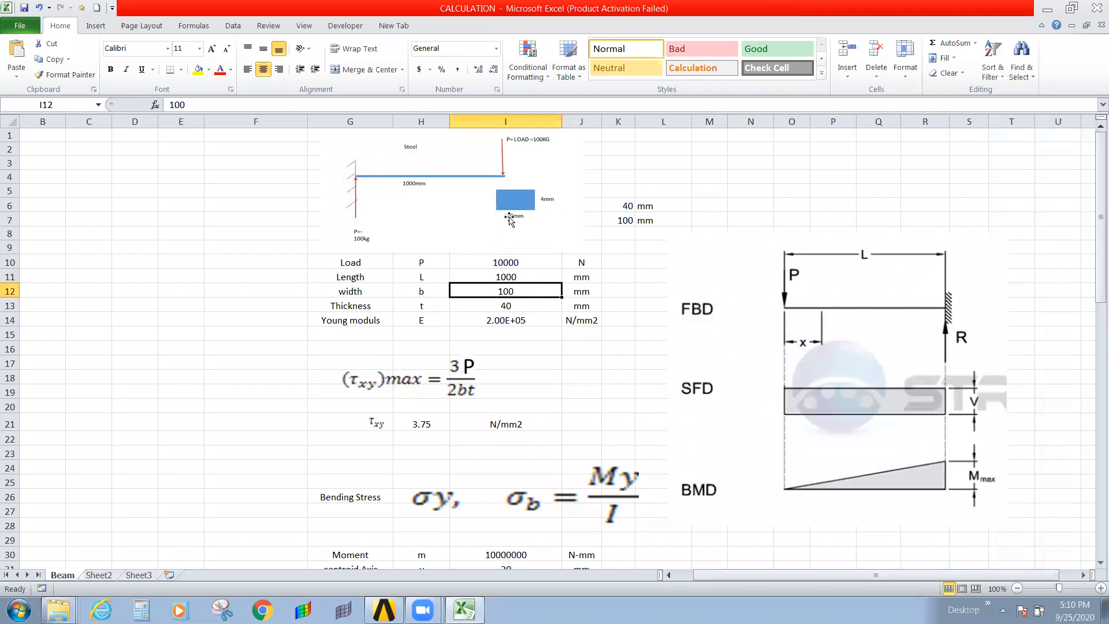
left_click(525, 301)
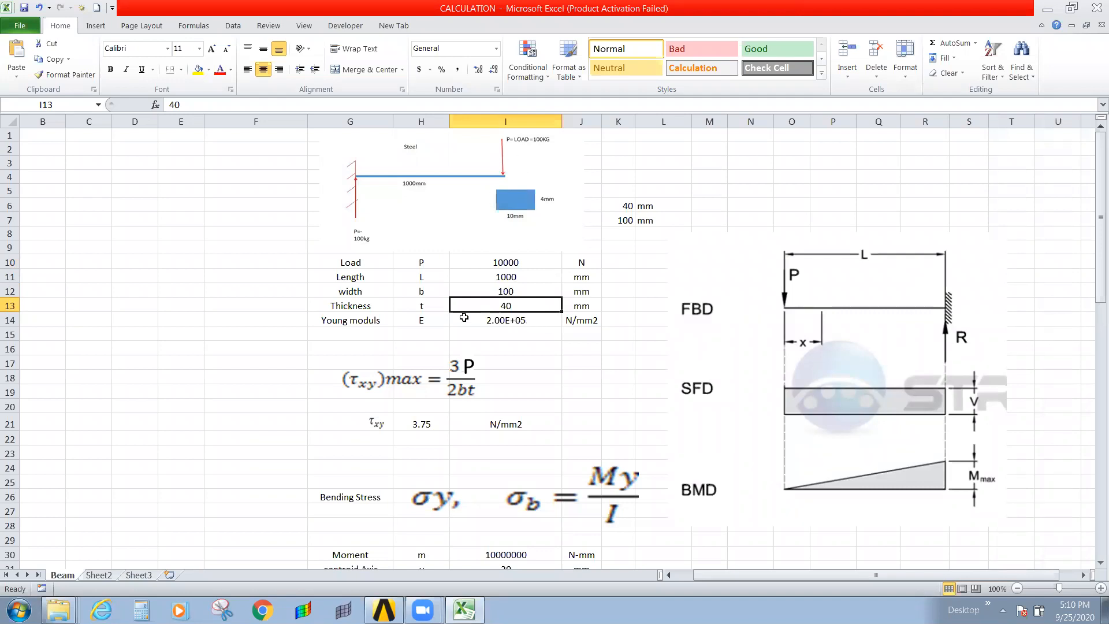
left_click(506, 321)
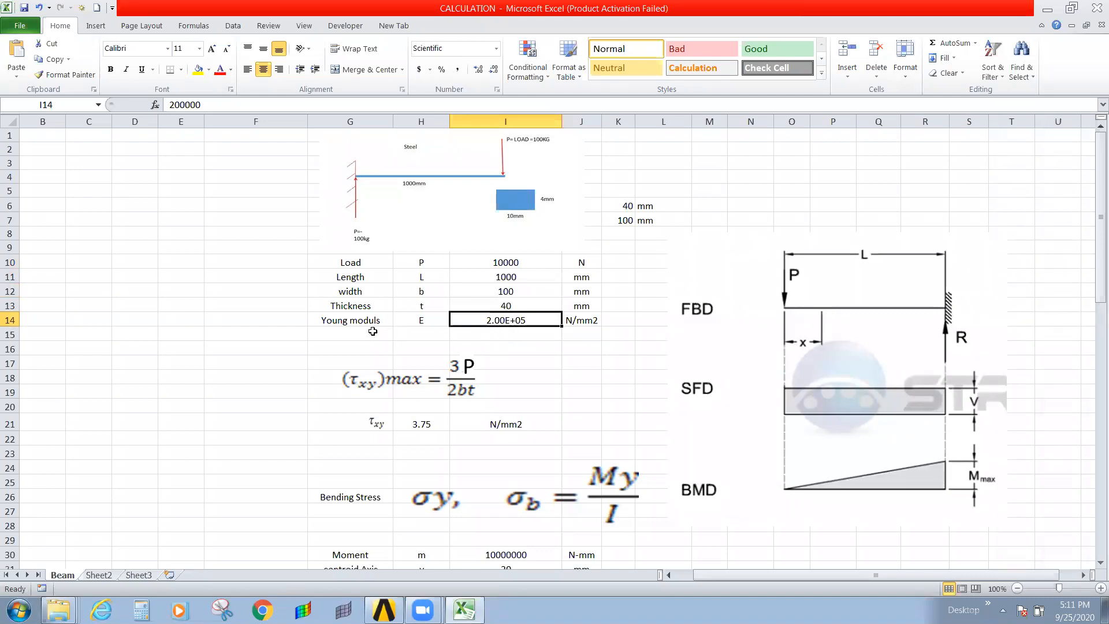
Add a Poisson's ratio row below Young's modulus, with 0.3 in I15 and the label "piossion's ratio" in G15.
left_click(475, 338)
type("0.3")
key("Return")
left_click(367, 336)
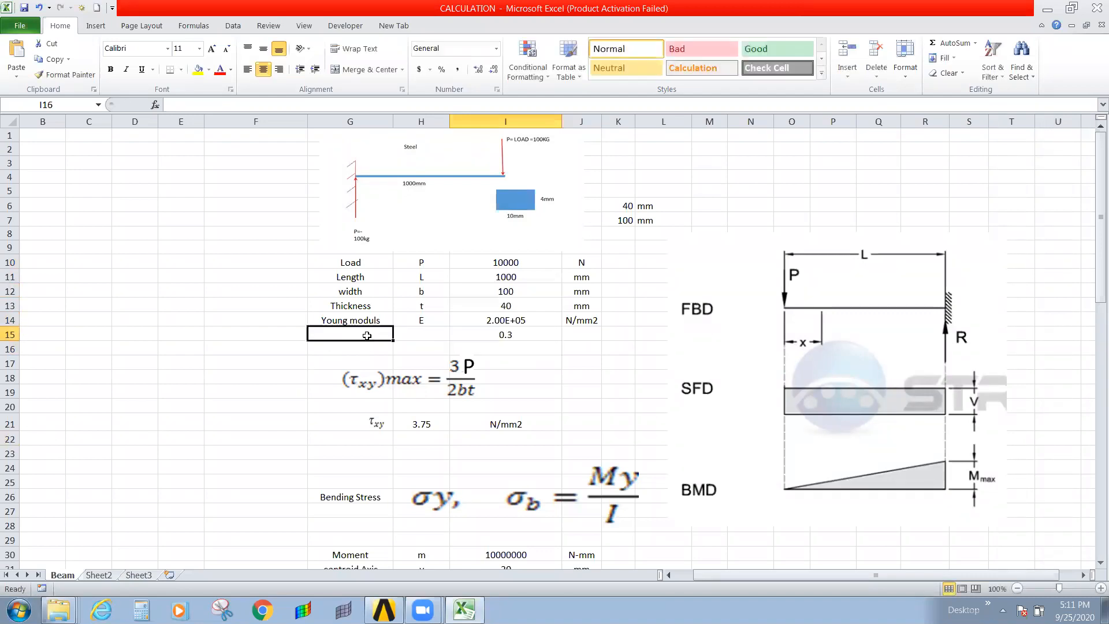
type("pios")
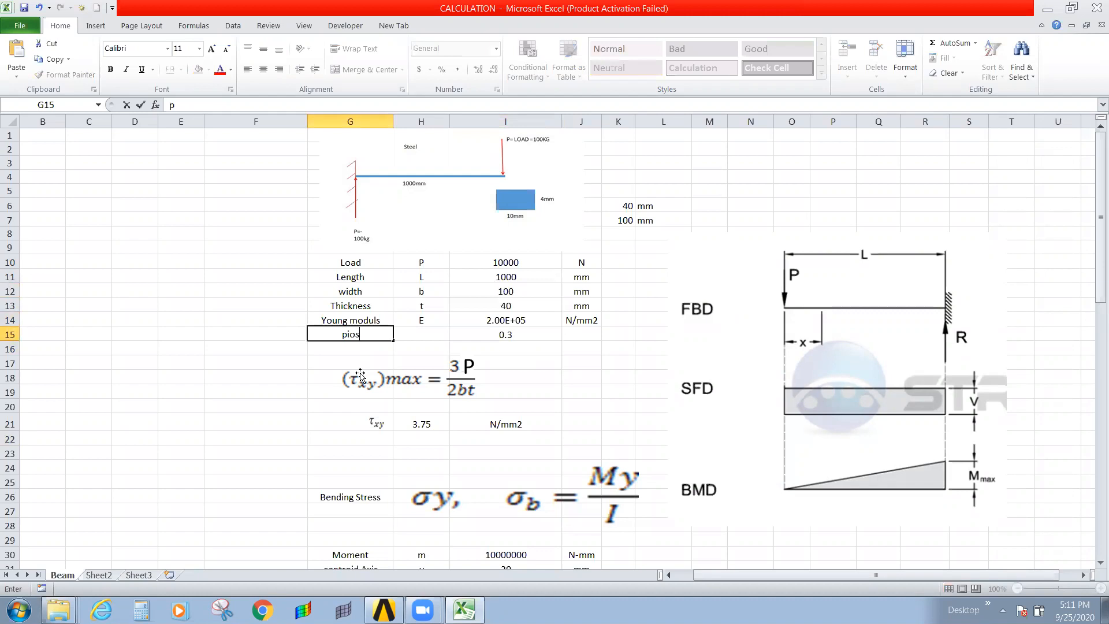
type("sion's ration")
key("ctrl+Return")
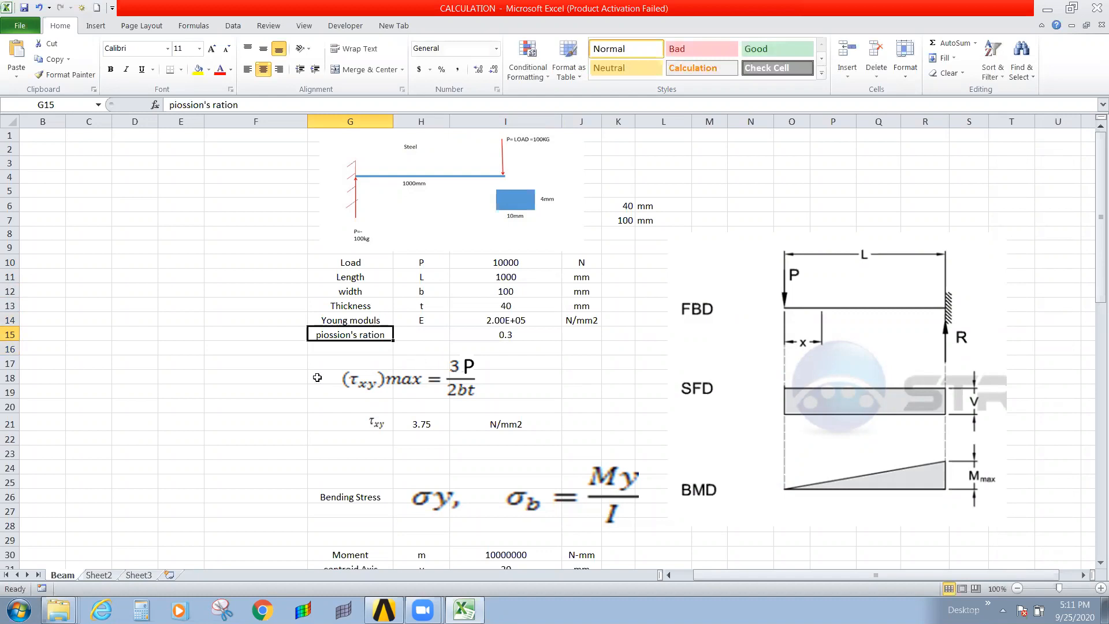
left_click(248, 104)
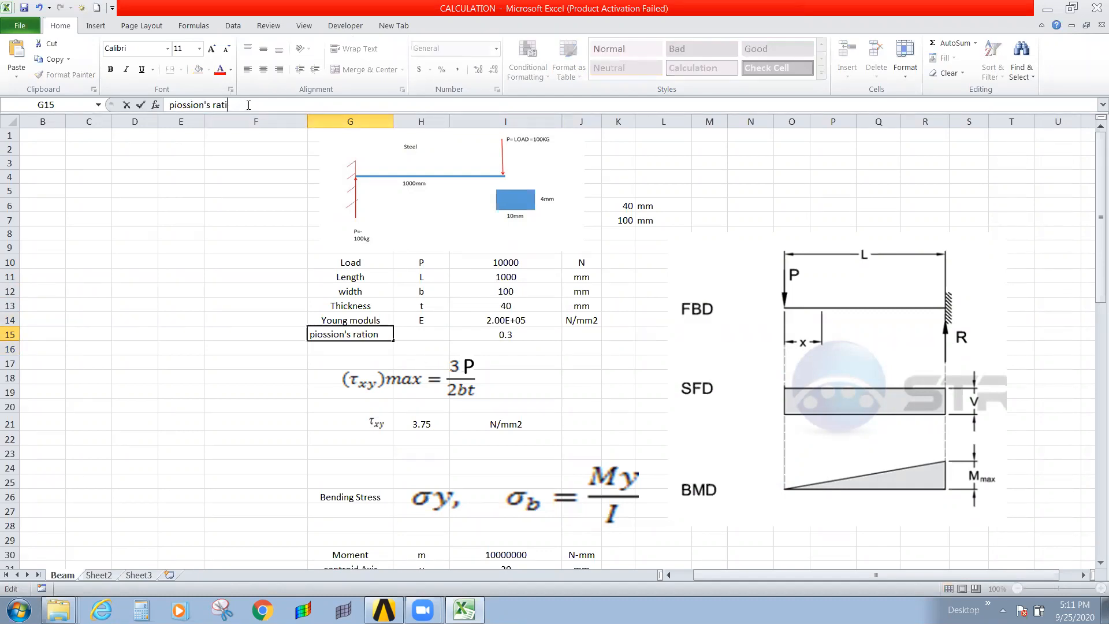
type("io")
key("Return")
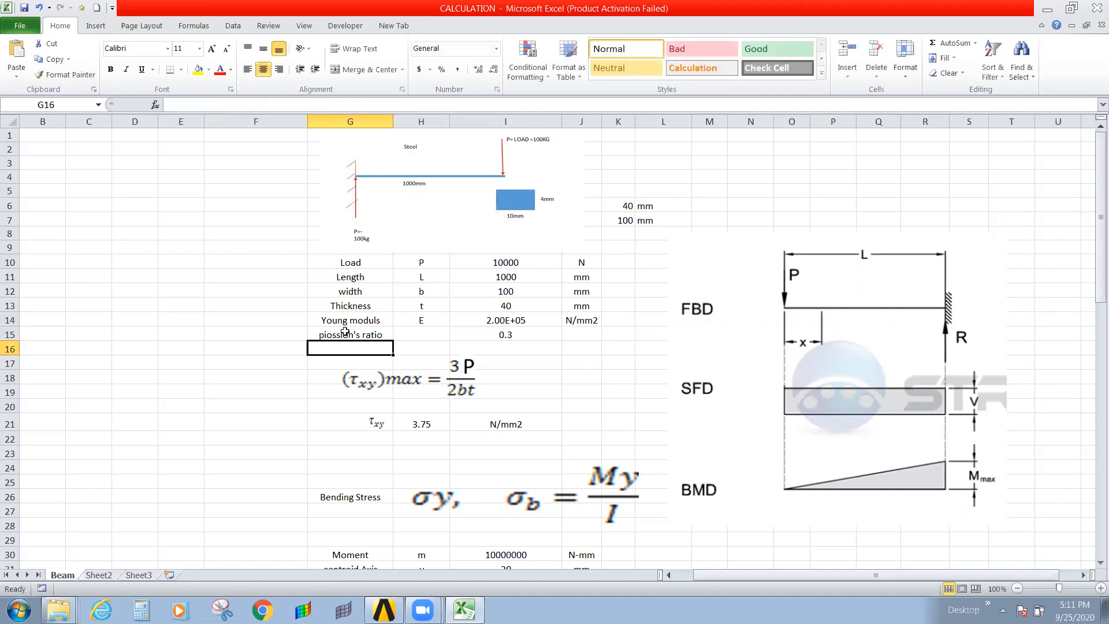
Fill the beam input values in I10 to I15 with yellow.
left_click_drag(474, 260, 479, 333)
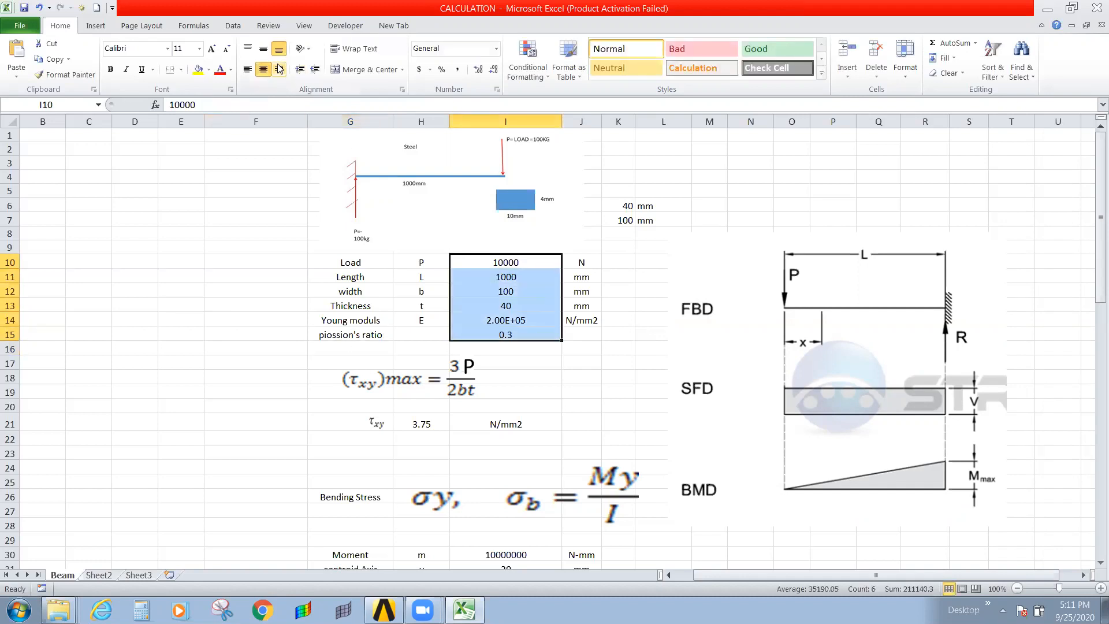
left_click(198, 69)
left_click(593, 378)
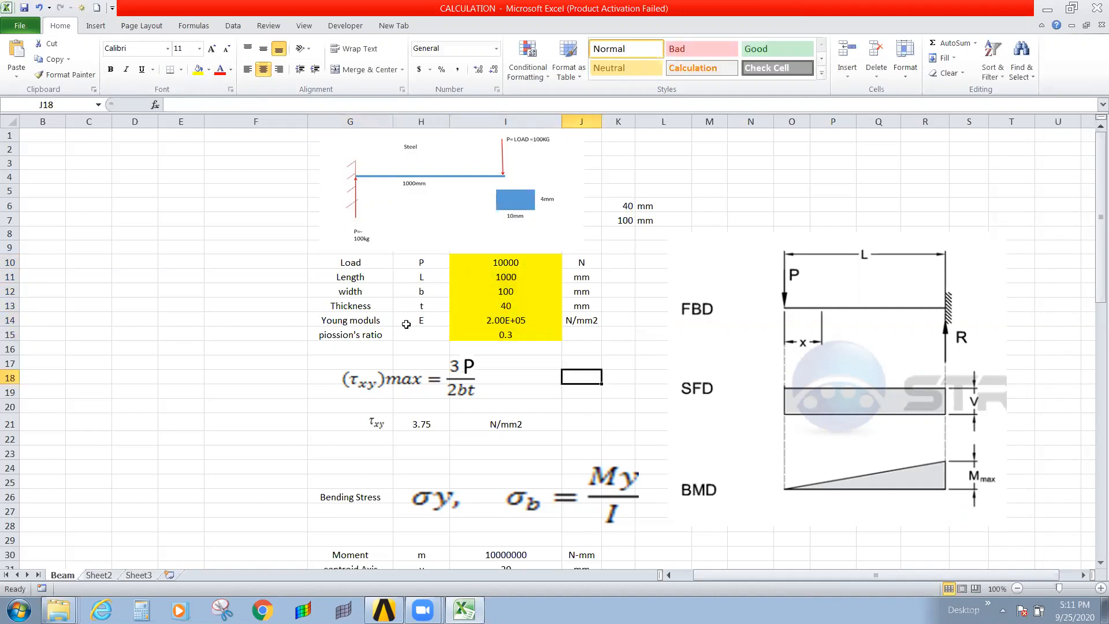
left_click_drag(346, 261, 572, 334)
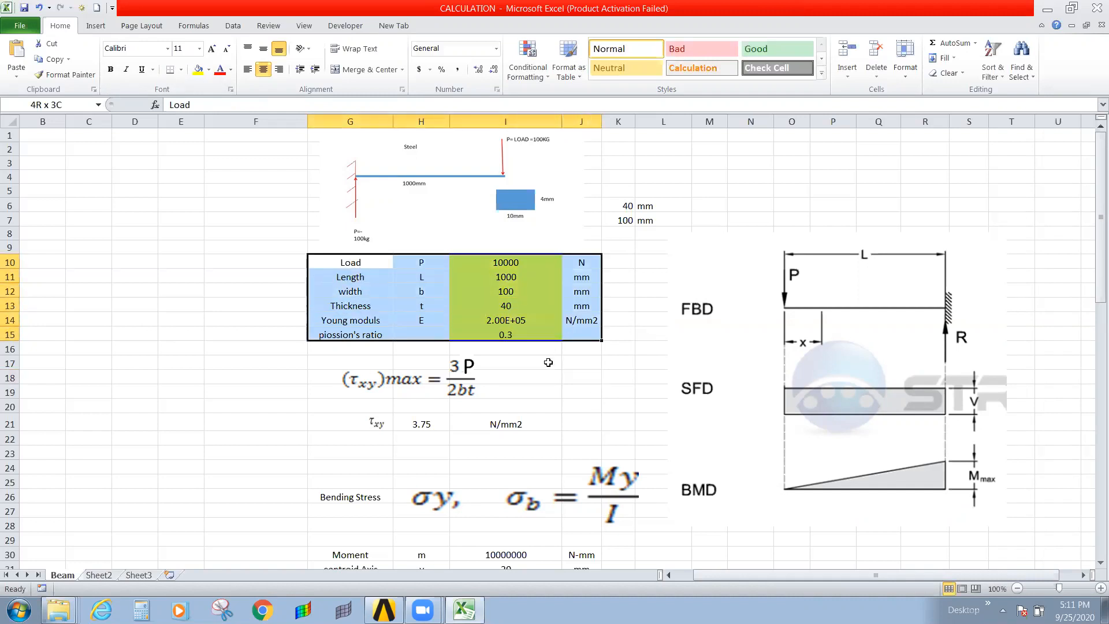
left_click(548, 363)
left_click(571, 390)
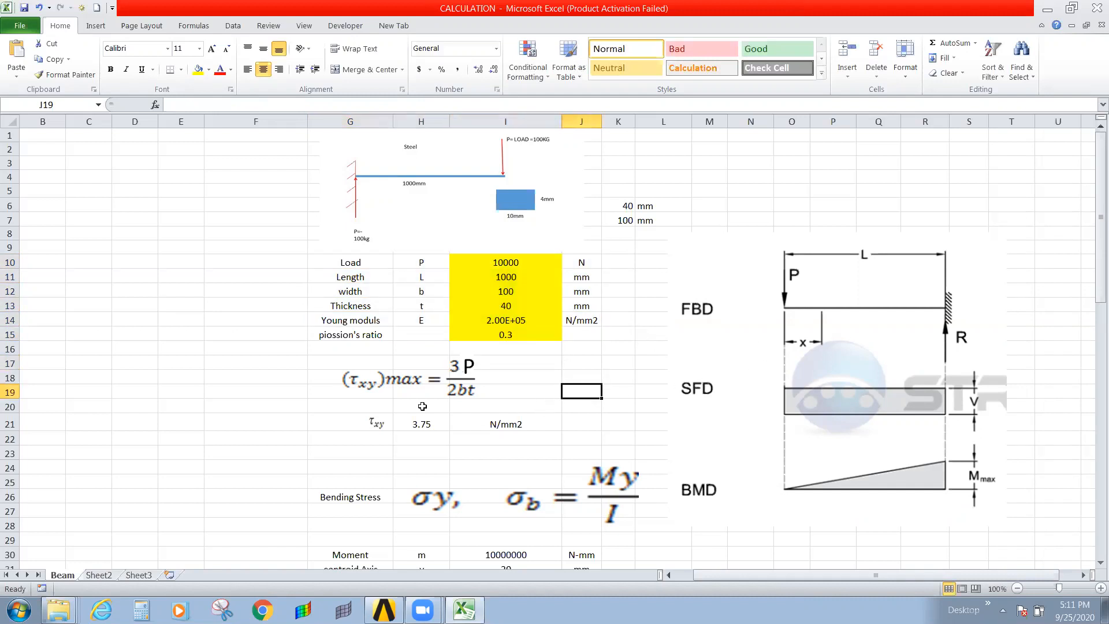
Shift the maximum shear stress formula picture slightly down and right, and check the symbols b, t and P in column H.
left_click(417, 385)
mouse_move(440, 395)
left_mouse_down()
mouse_move(481, 401)
mouse_move(455, 404)
left_mouse_up()
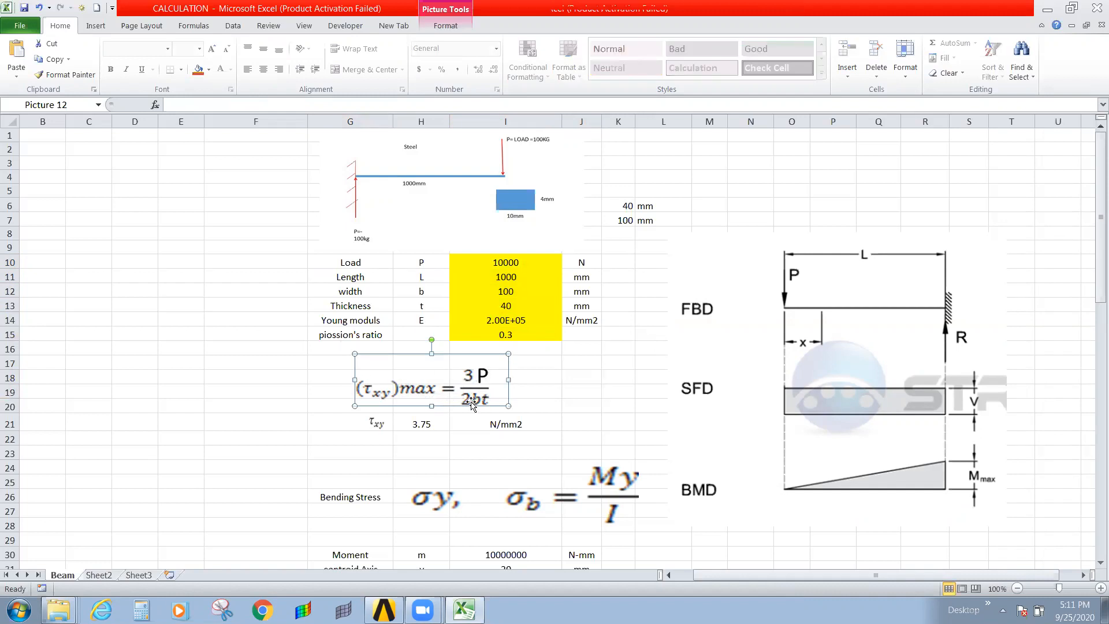
left_click(419, 306)
left_click_drag(421, 293, 432, 312)
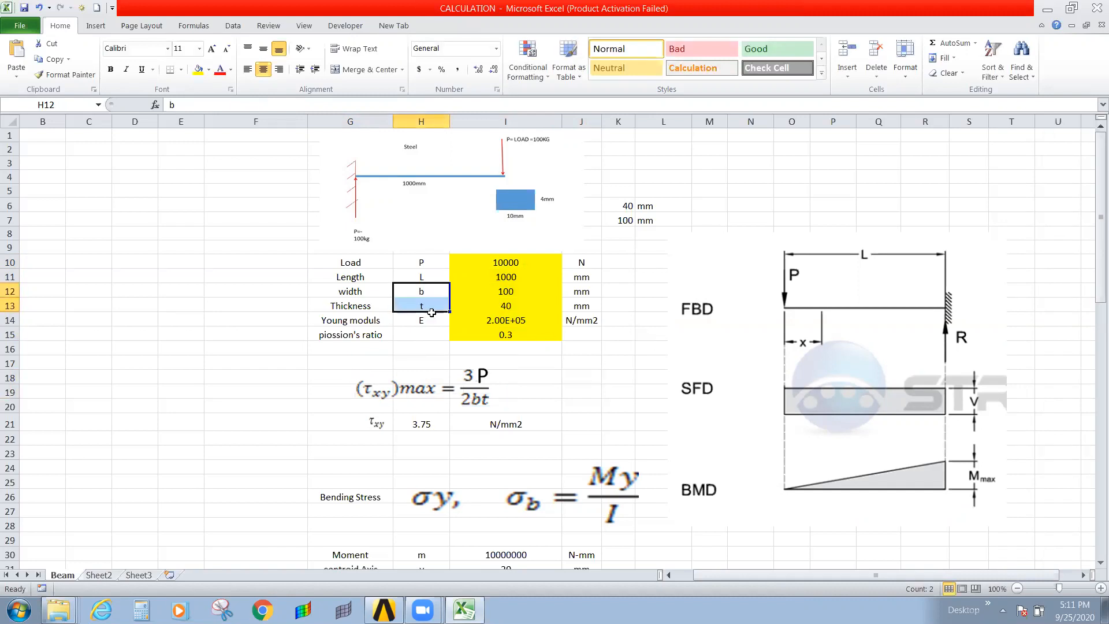
left_click(420, 263)
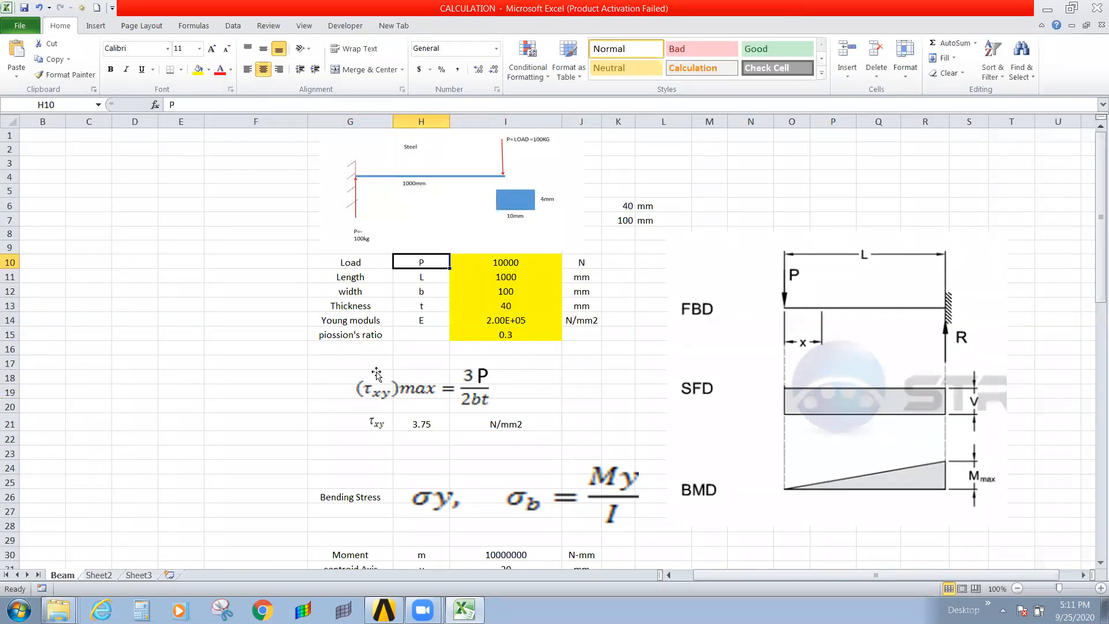
Nudge the maximum shear stress formula picture slightly further right in small increments.
left_click(428, 391)
key("Right")
key("Right")
key("Right")
key("Right")
key("Right")
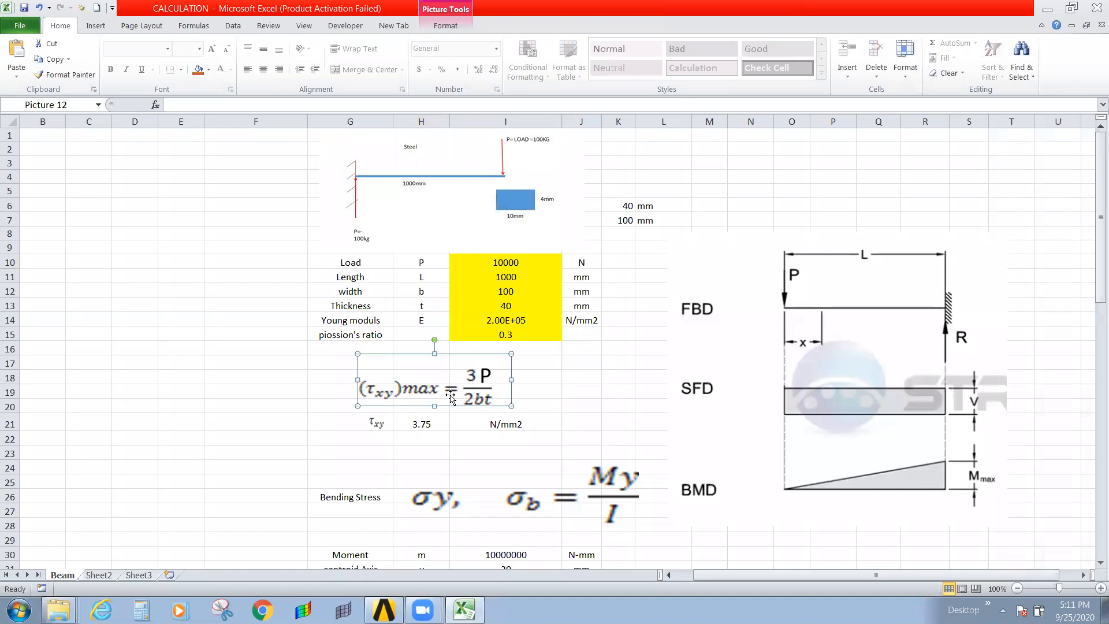
Check the shear stress formula in H21 and begin a matching one in J21 with the numerator =((3*I10)).
left_click(436, 423)
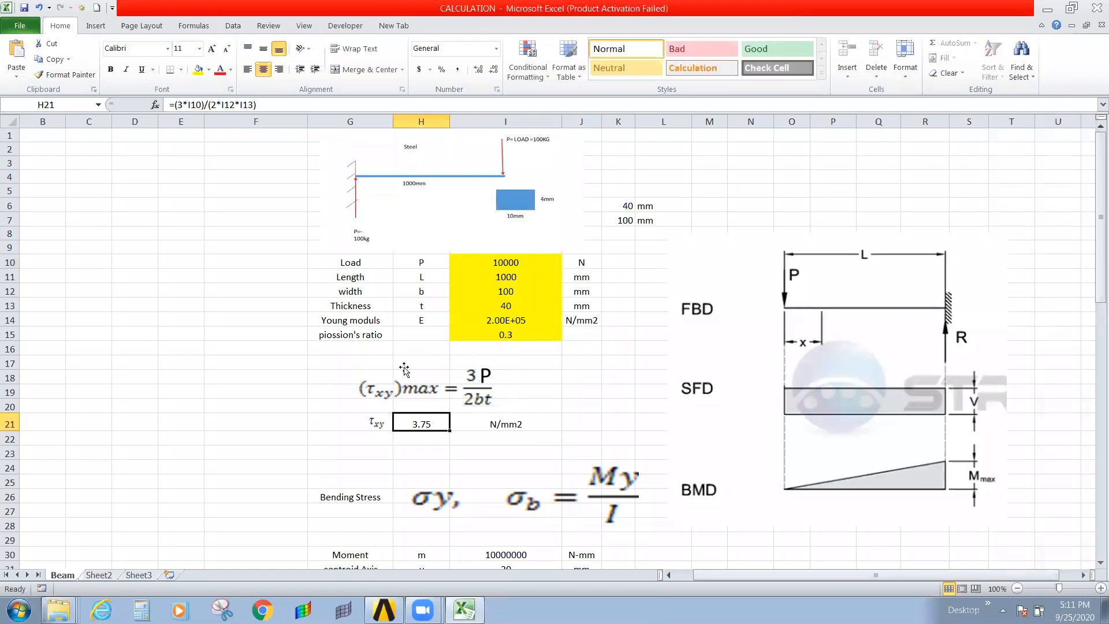
left_click(587, 425)
type("=")
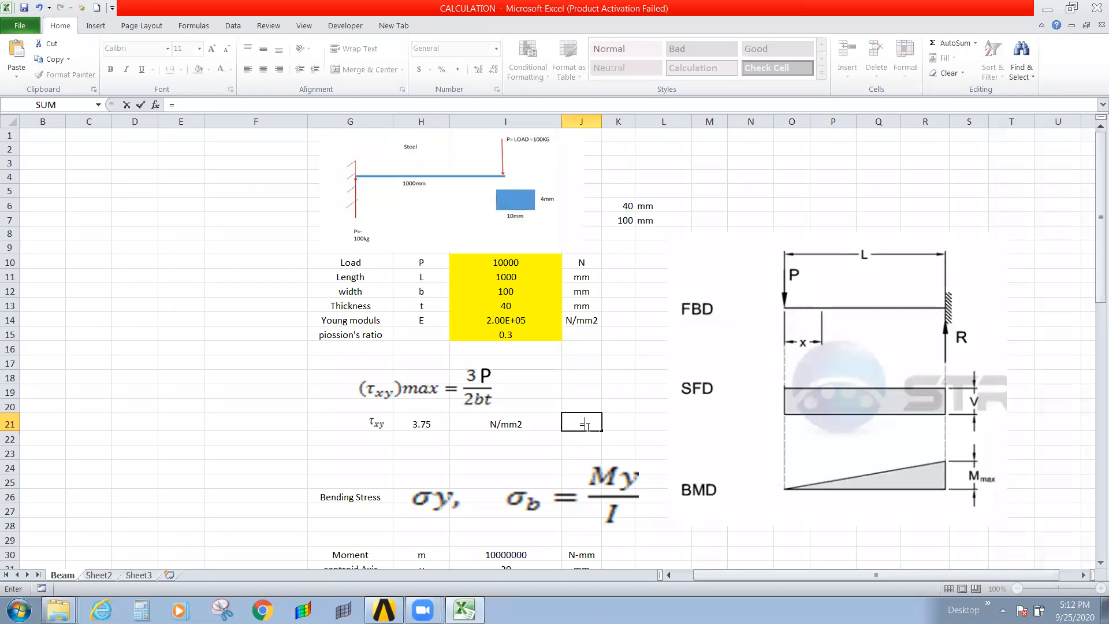
type("(3*")
left_click(513, 263)
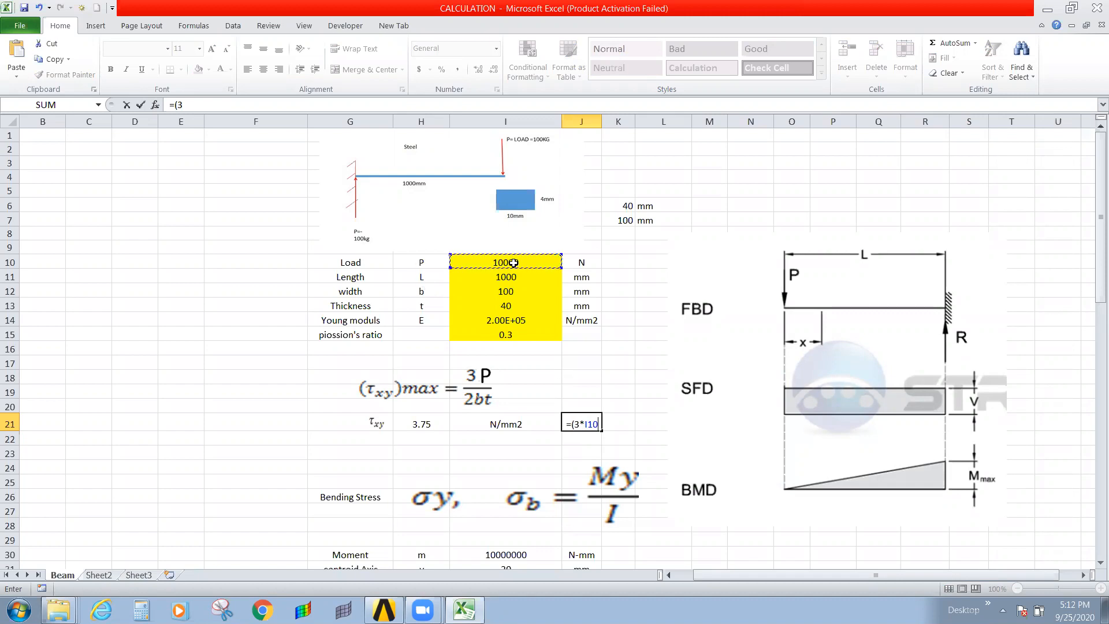
type("))")
left_click(174, 104)
type("(")
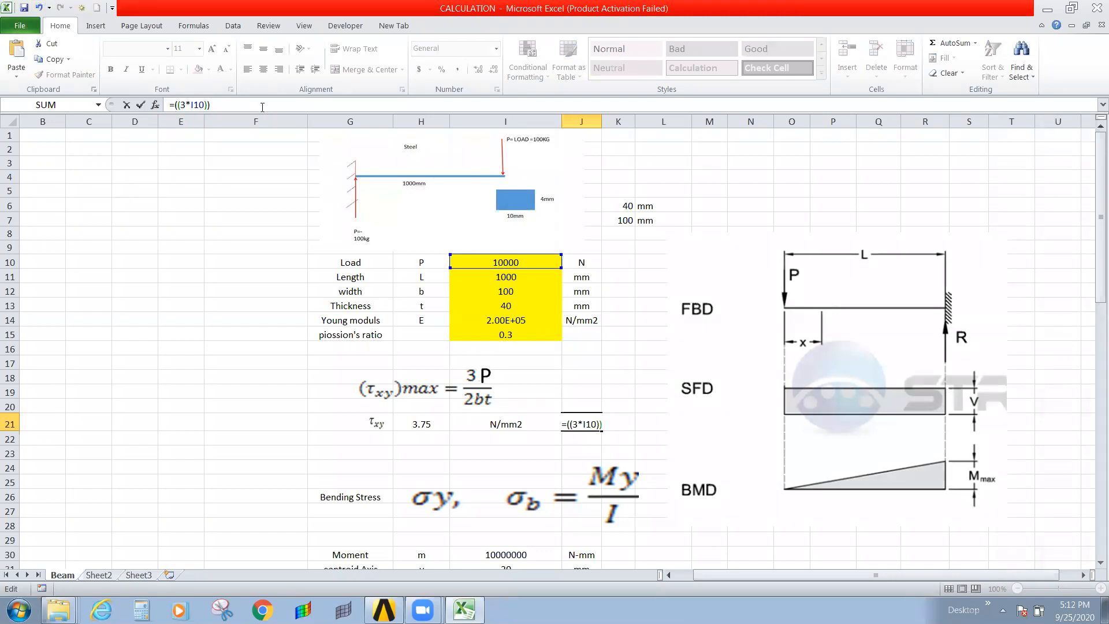
Complete the J21 shear stress formula by dividing by (2*I12*I13), entering =(((3*I10))/(2*I12*I13)).
type("/(2")
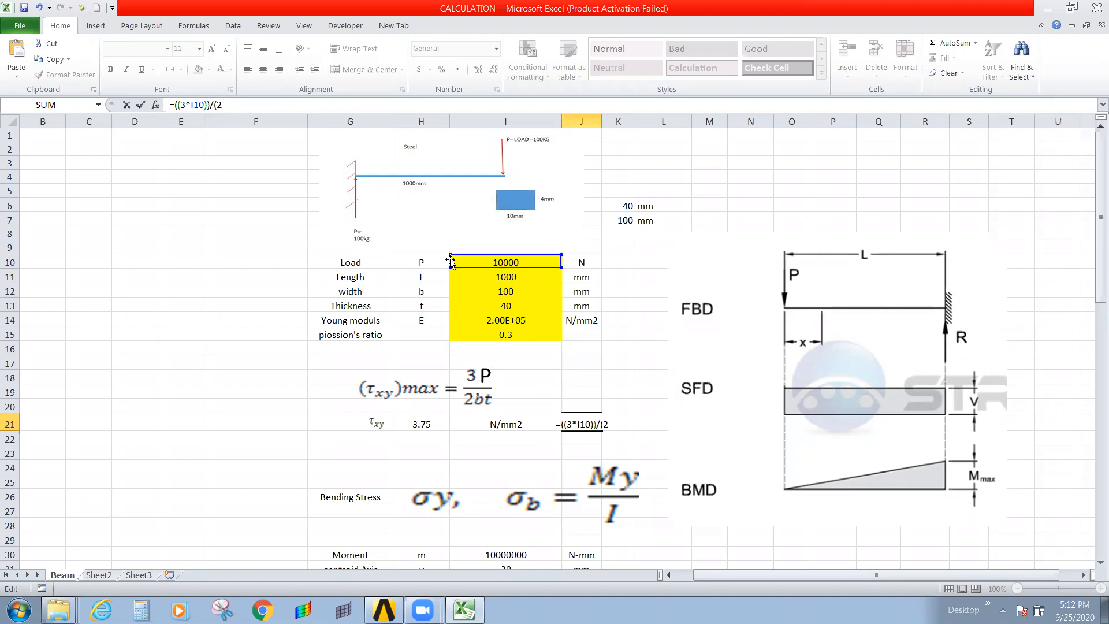
type("*")
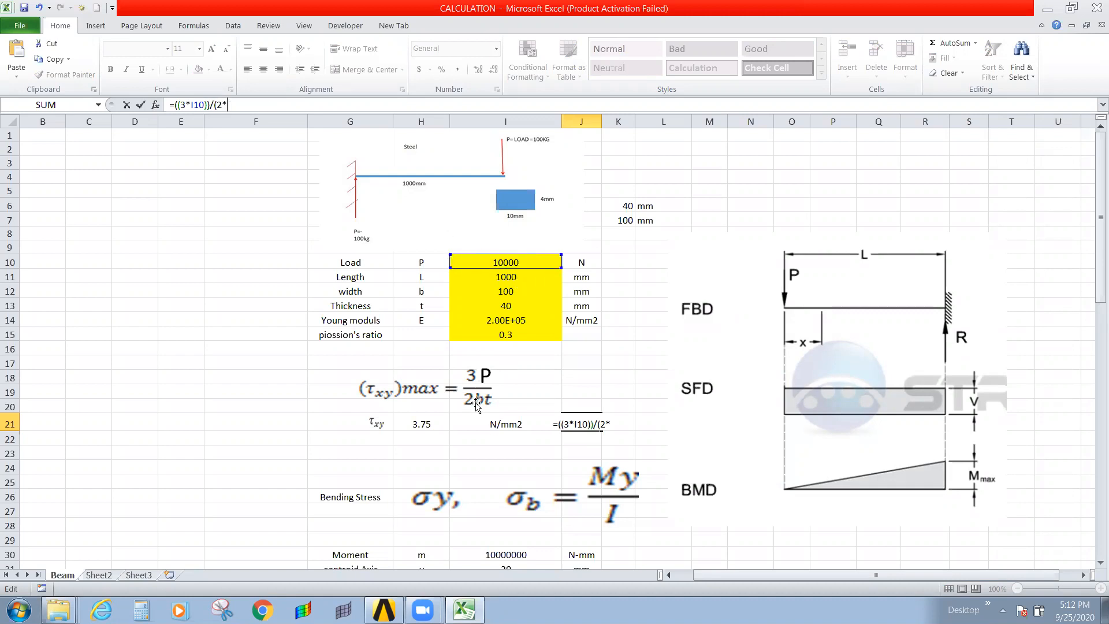
left_click(506, 292)
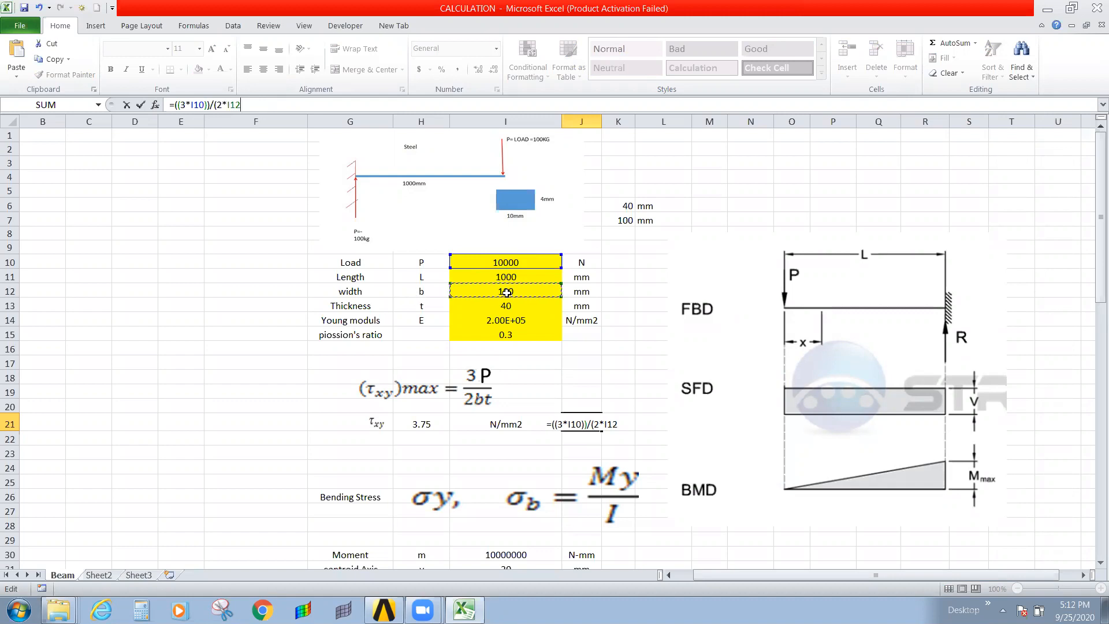
type("*")
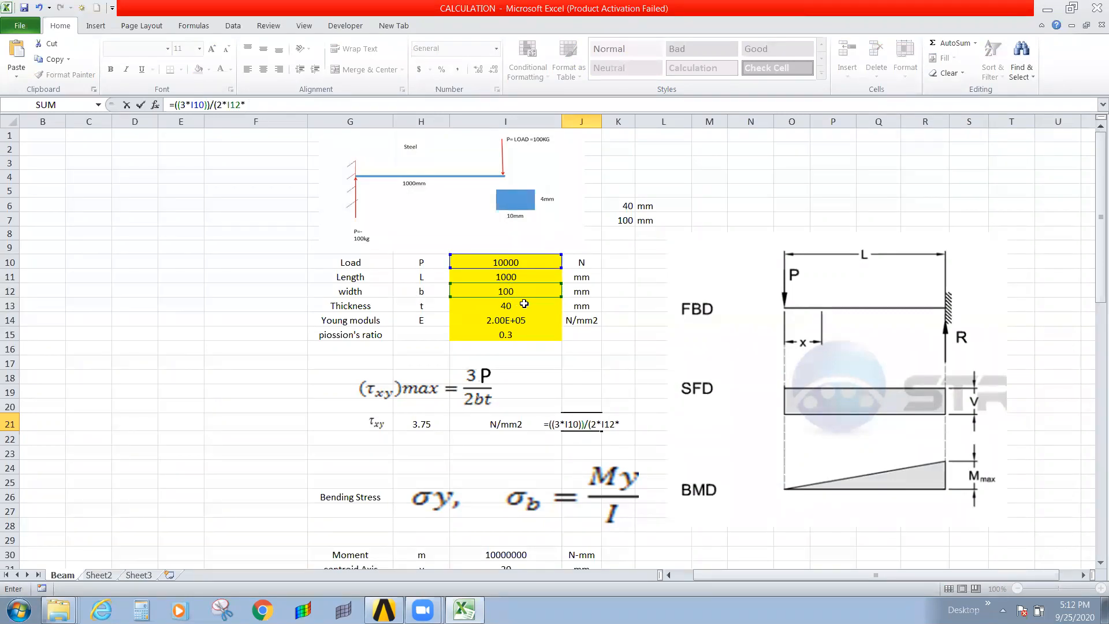
left_click(512, 305)
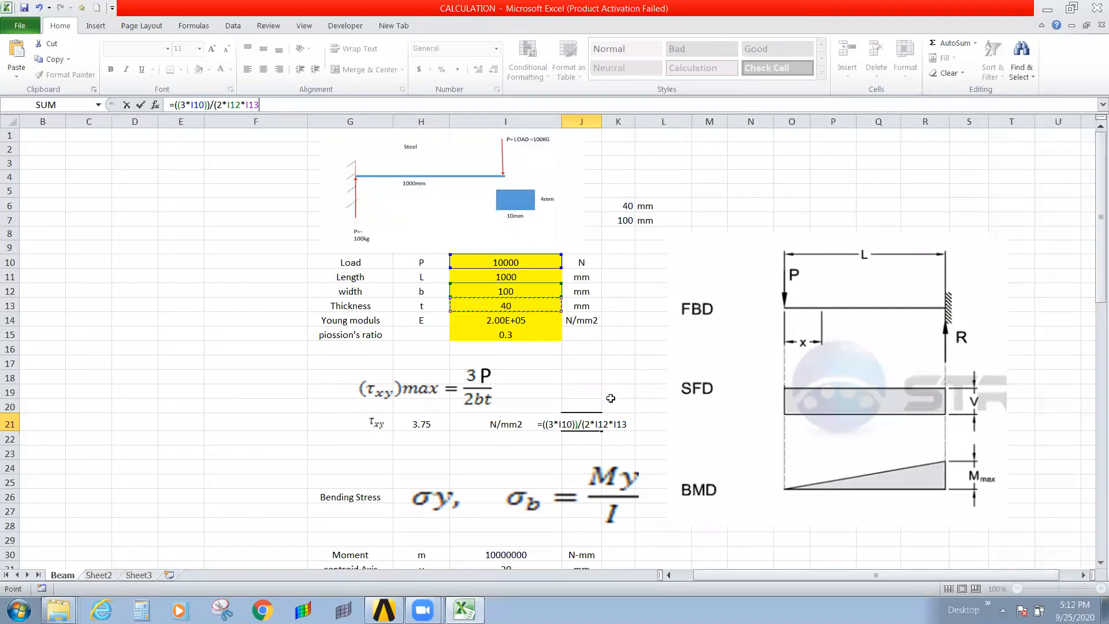
type("))")
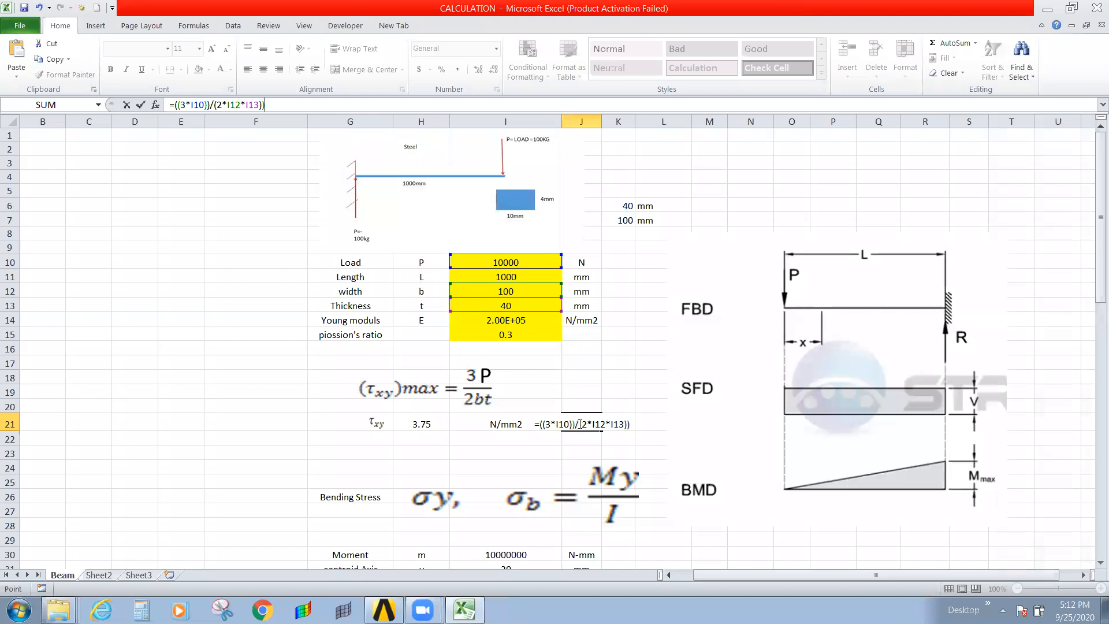
left_click(543, 424)
type("(")
key("Return")
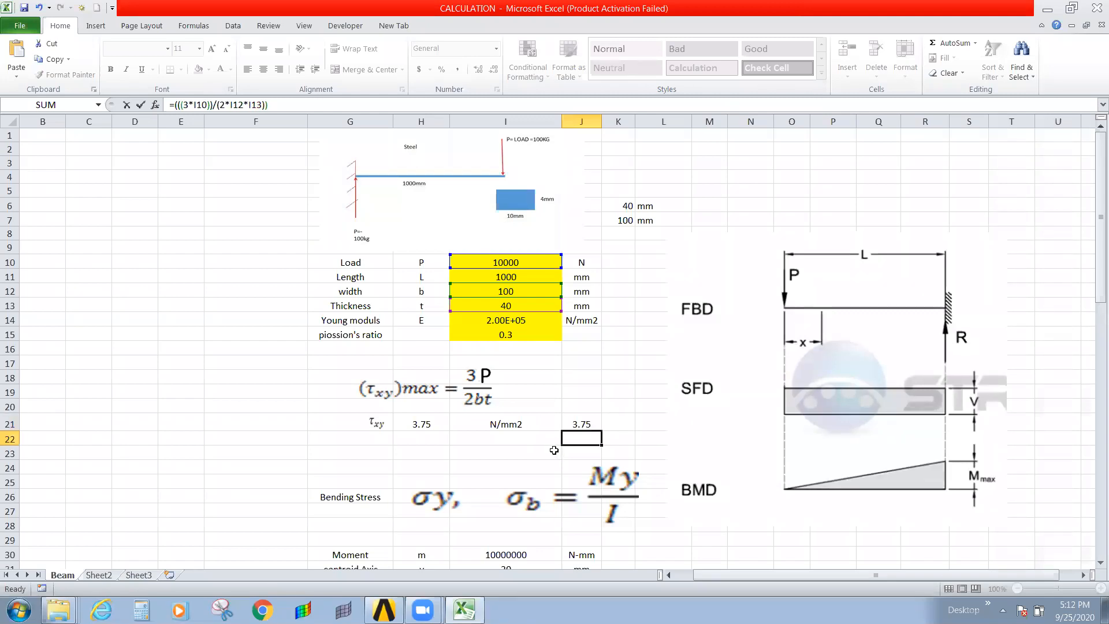
Compare the shear stress formulas in J21 and H21 with each other and with the formula picture above.
key("Up")
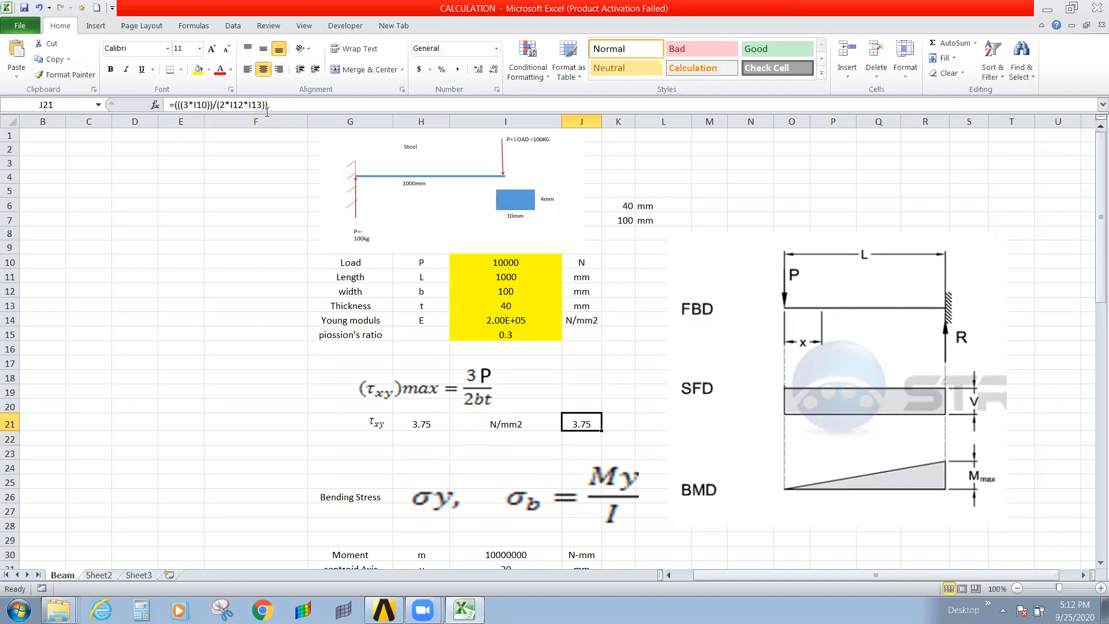
left_click(626, 453)
left_click(578, 425)
left_click(541, 450)
left_click(419, 424)
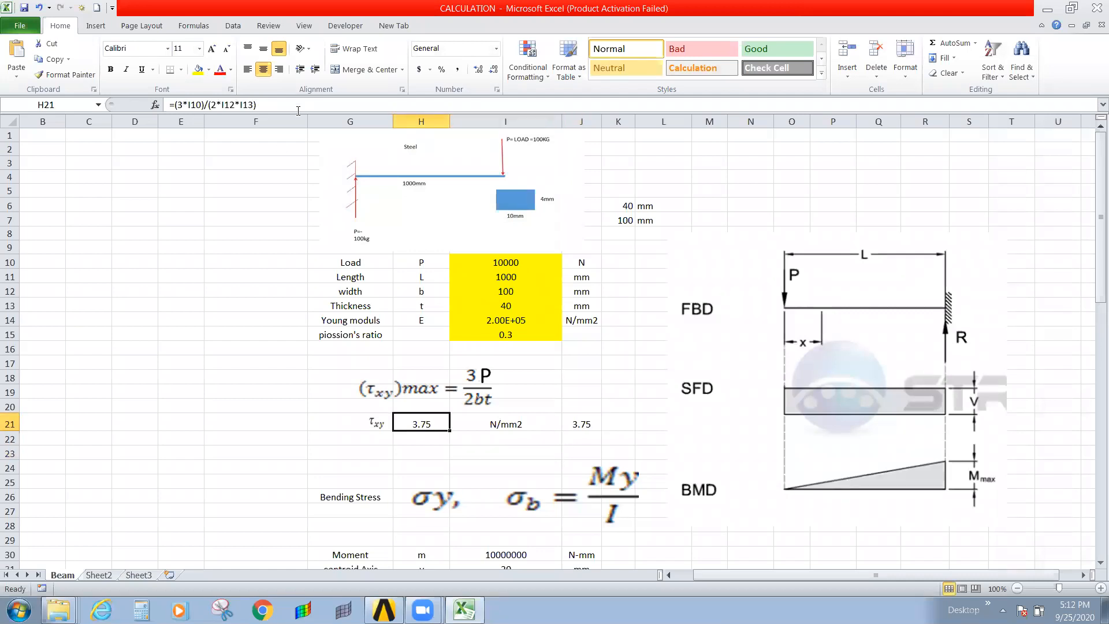
left_click(298, 110)
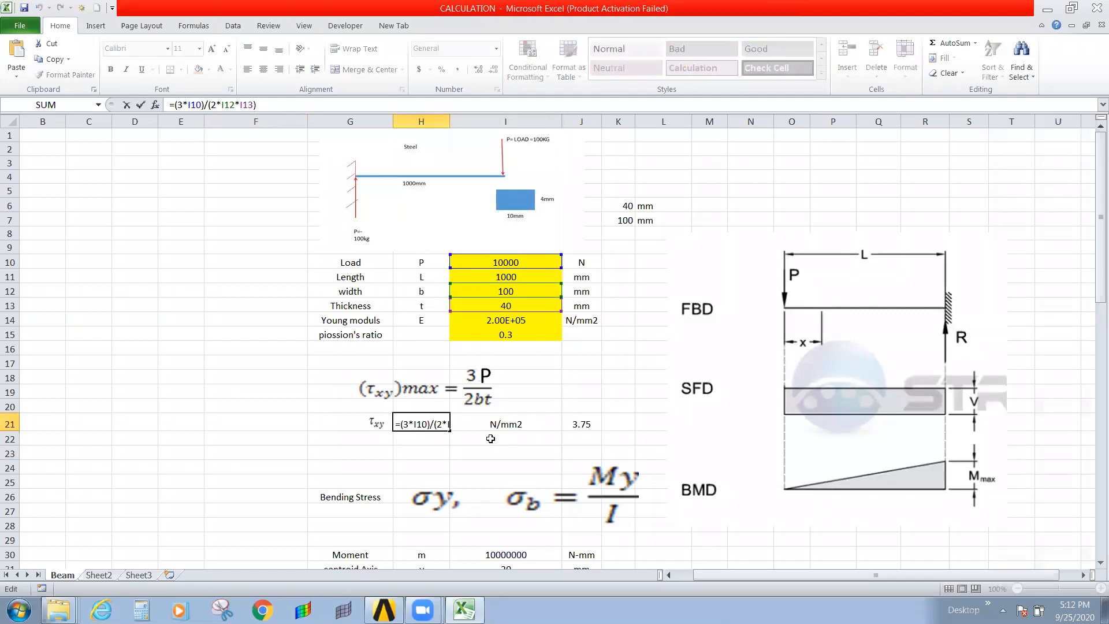
key("Return")
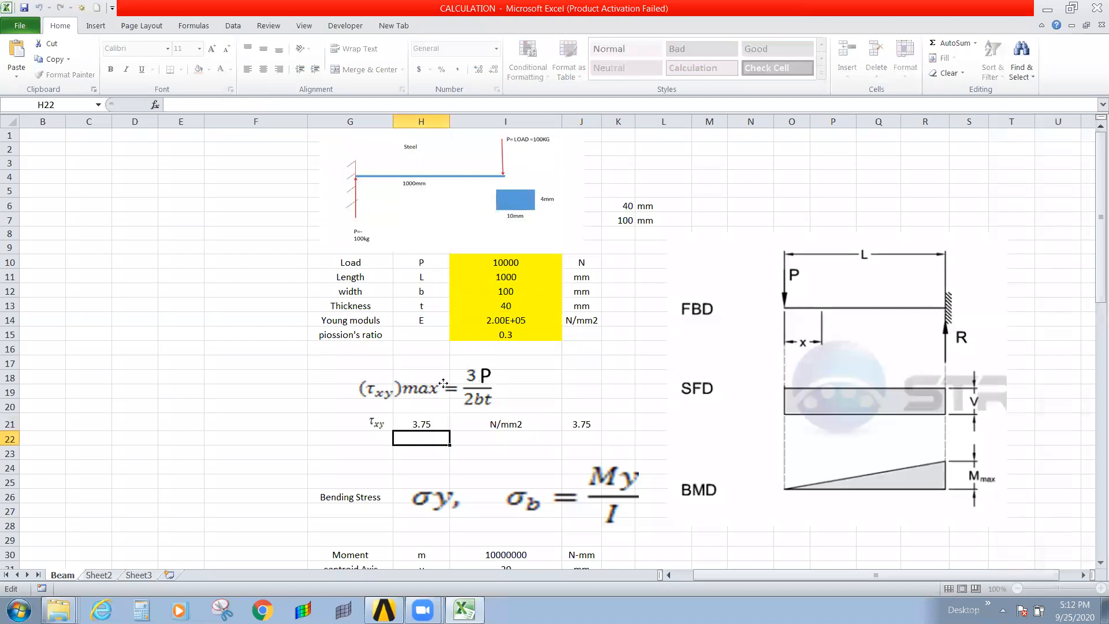
left_click(469, 388)
left_click(461, 448)
Inspect the bending moment formula in I30 and recreate it in L30 as load times length, =I10*I11.
scroll(439, 442, "down", 2)
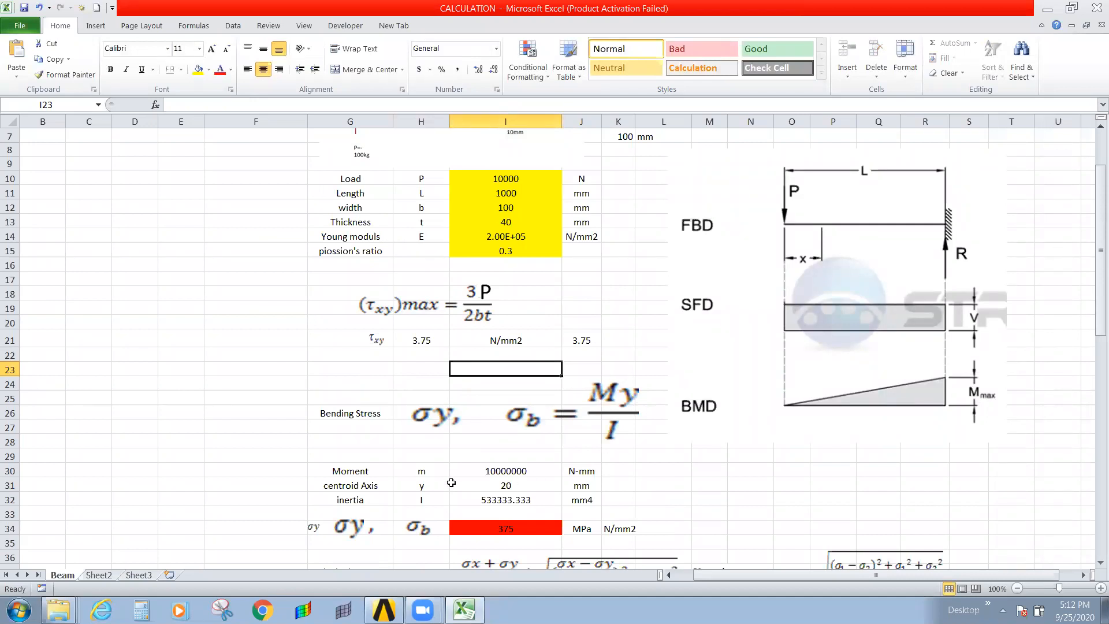
scroll(480, 454, "down", 1)
left_click(511, 430)
key("F2")
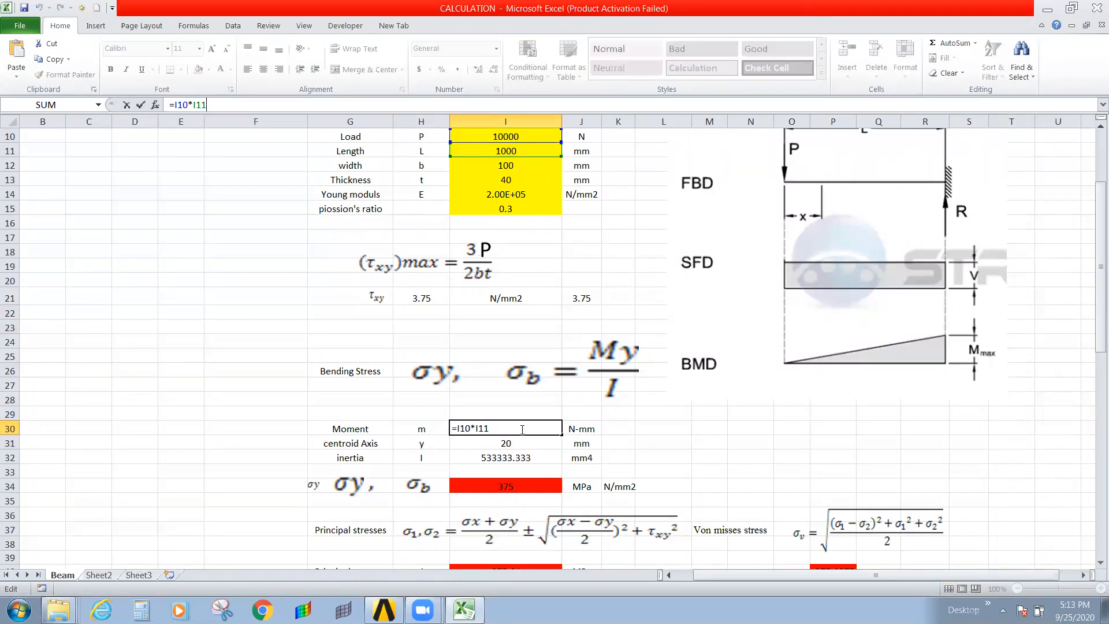
left_click(677, 430)
type("=")
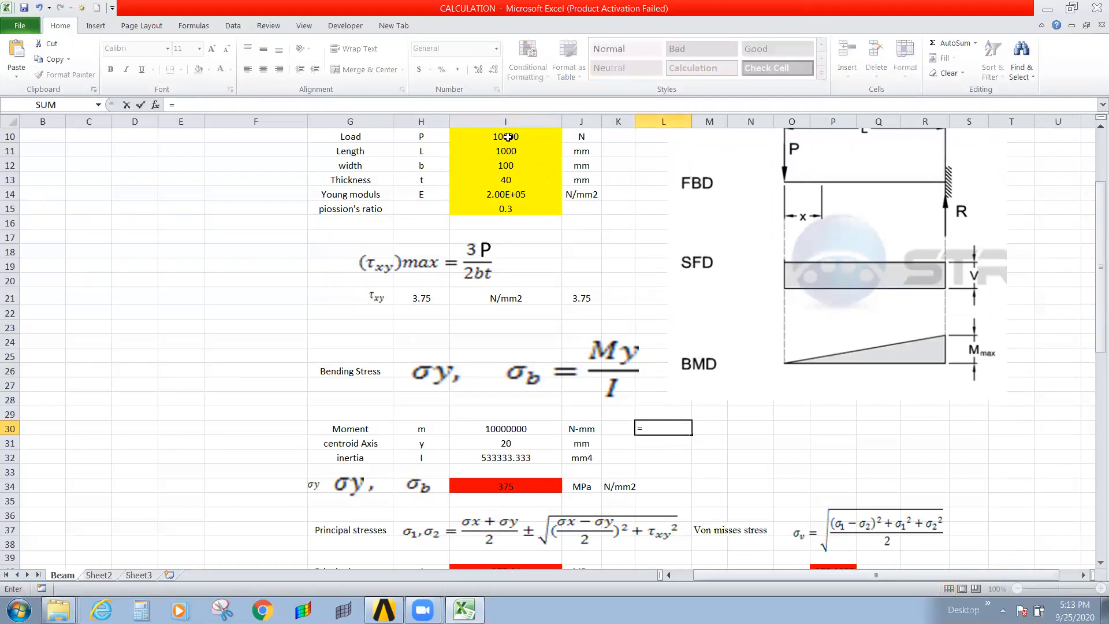
left_click(556, 125)
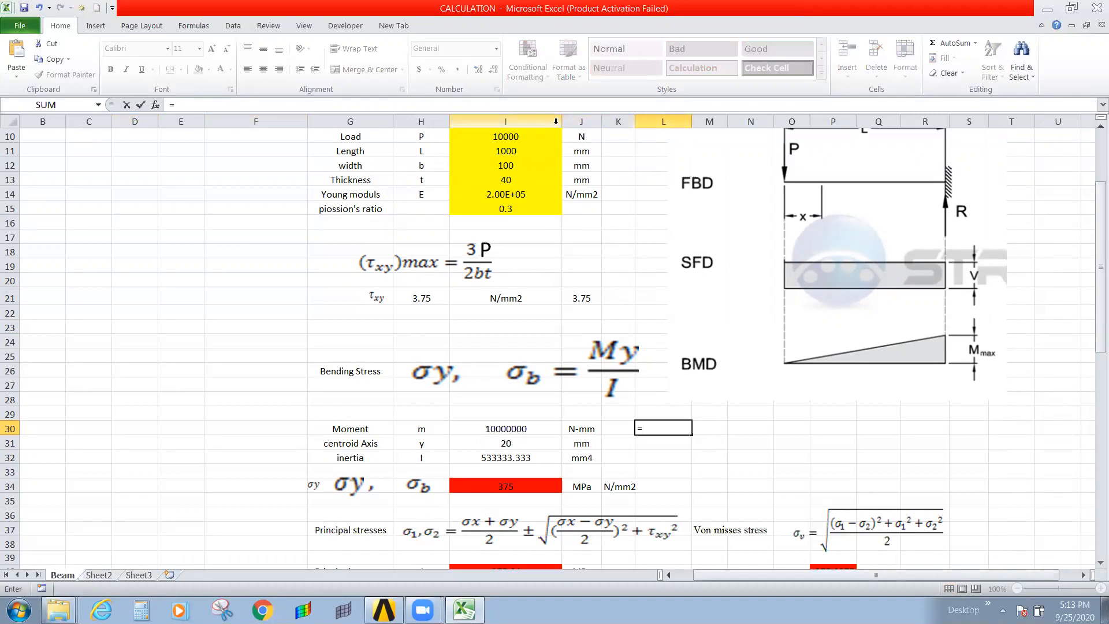
left_click(10, 136)
left_click(471, 138)
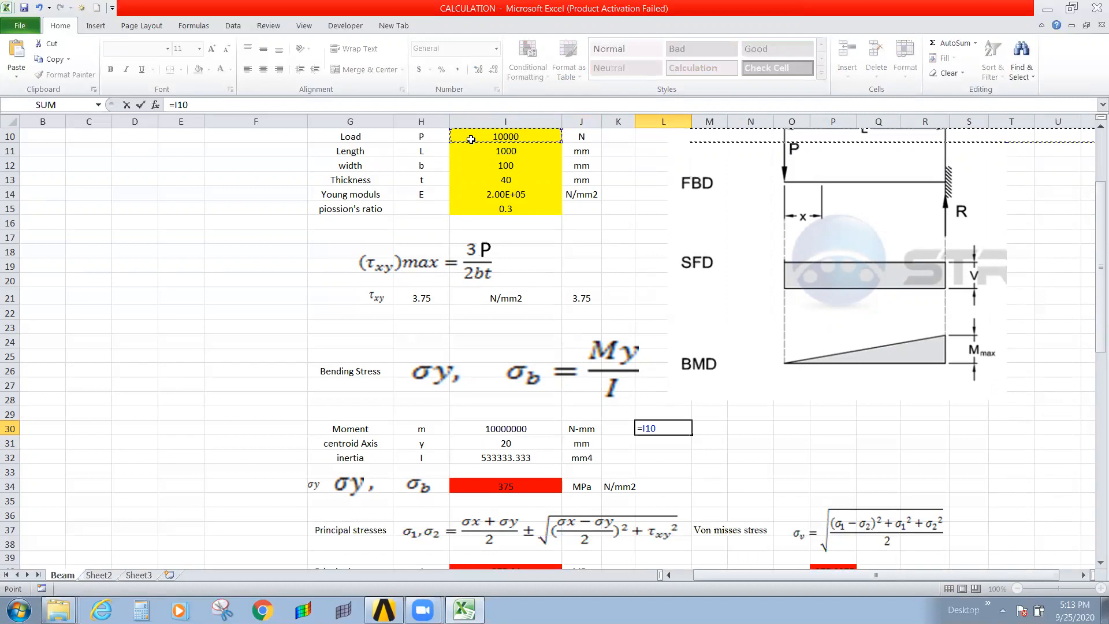
type("*")
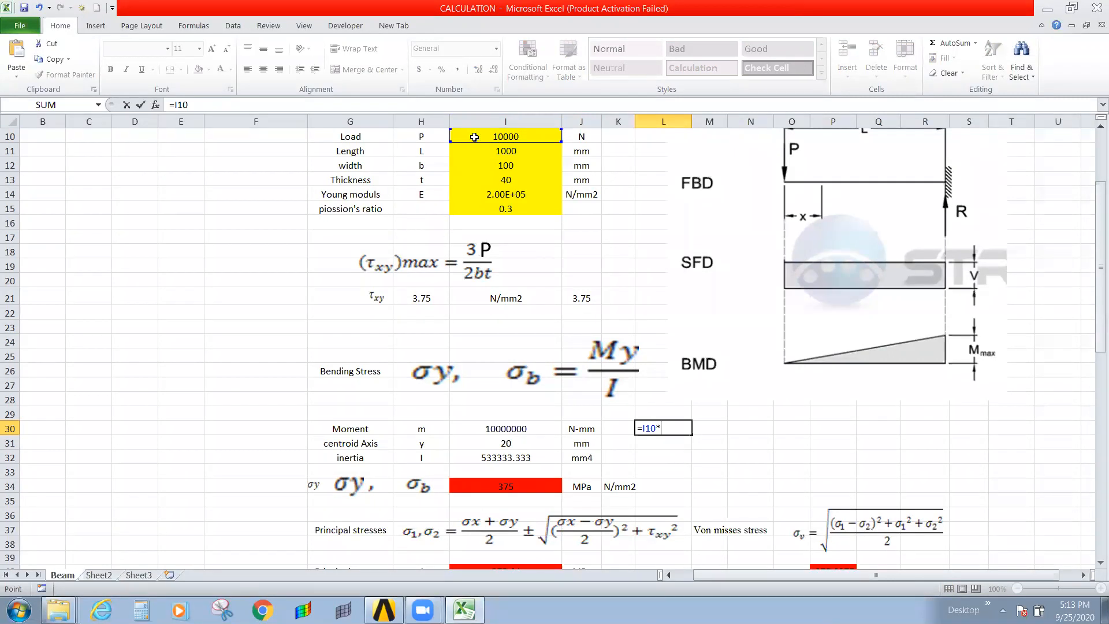
left_click(487, 152)
key("Return")
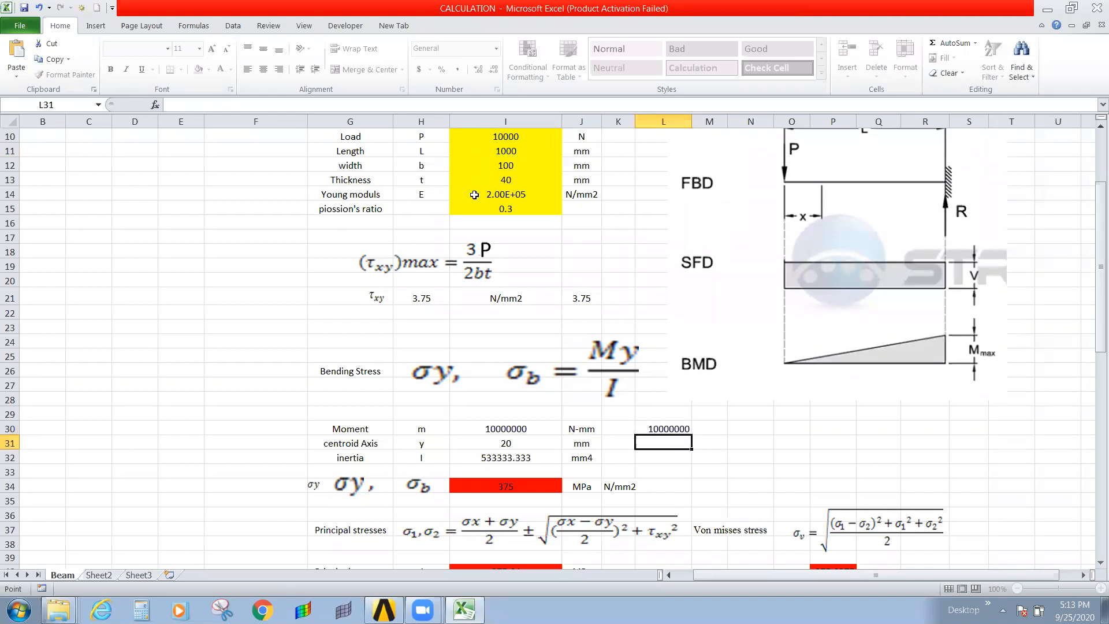
Inspect the moment formula in L30, the centroid axis formula in I31 and the inertia formula in I32.
left_click(663, 425)
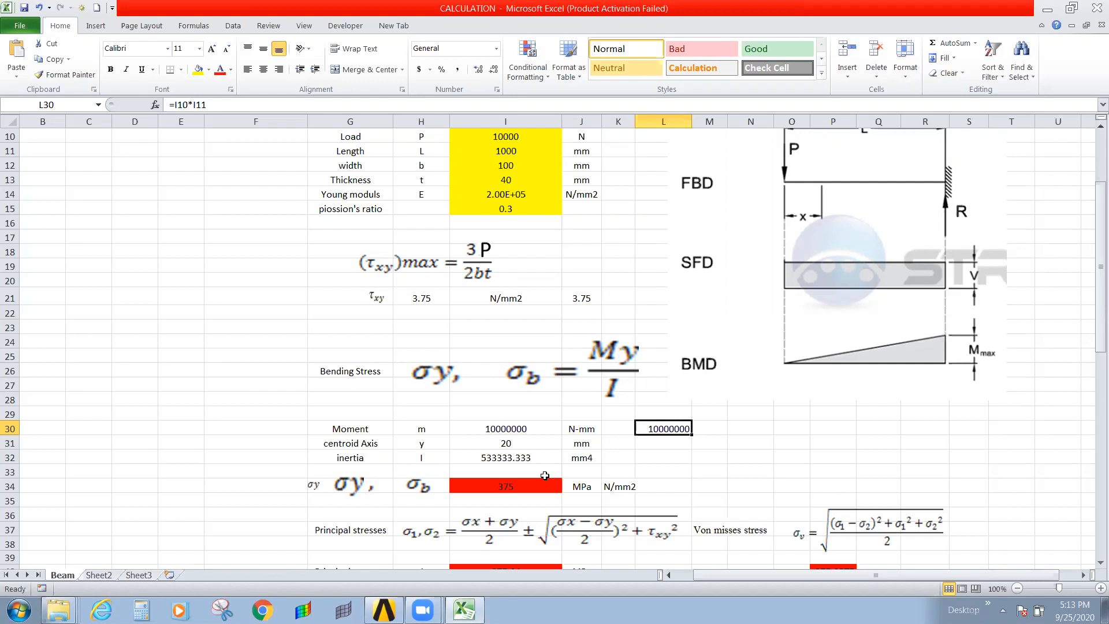
left_click(517, 428)
left_click(478, 444)
left_click(203, 104)
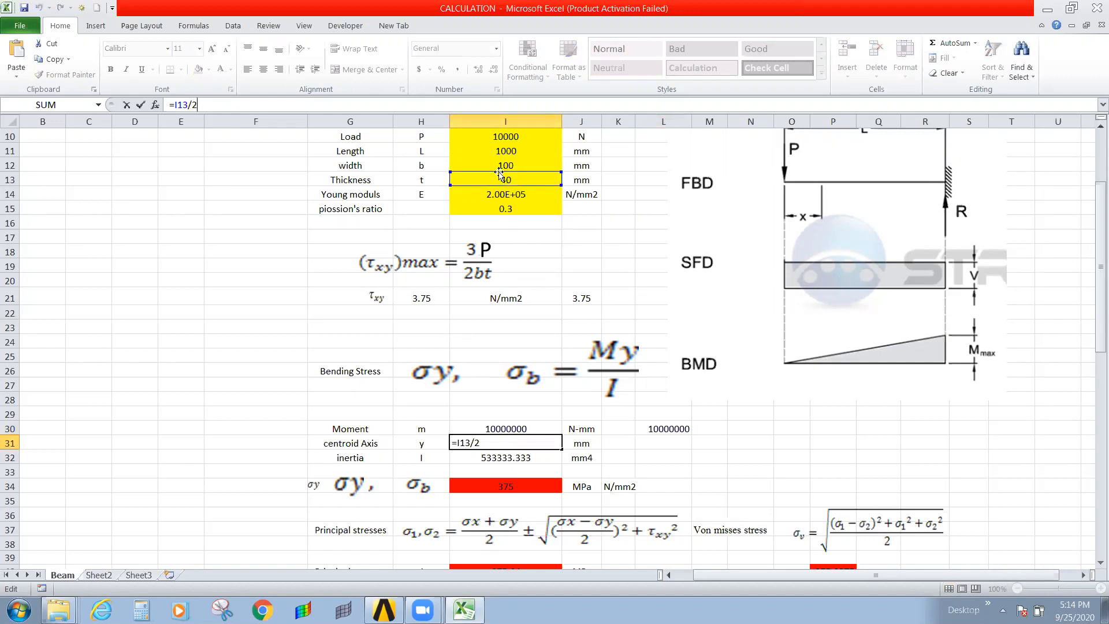
key("Return")
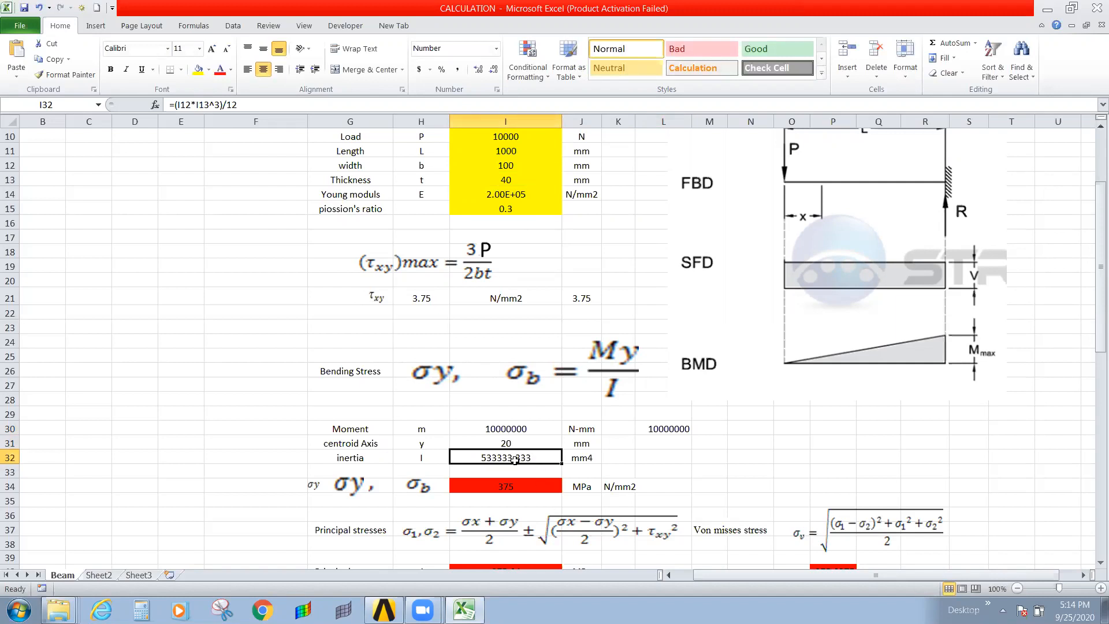
left_click(297, 104)
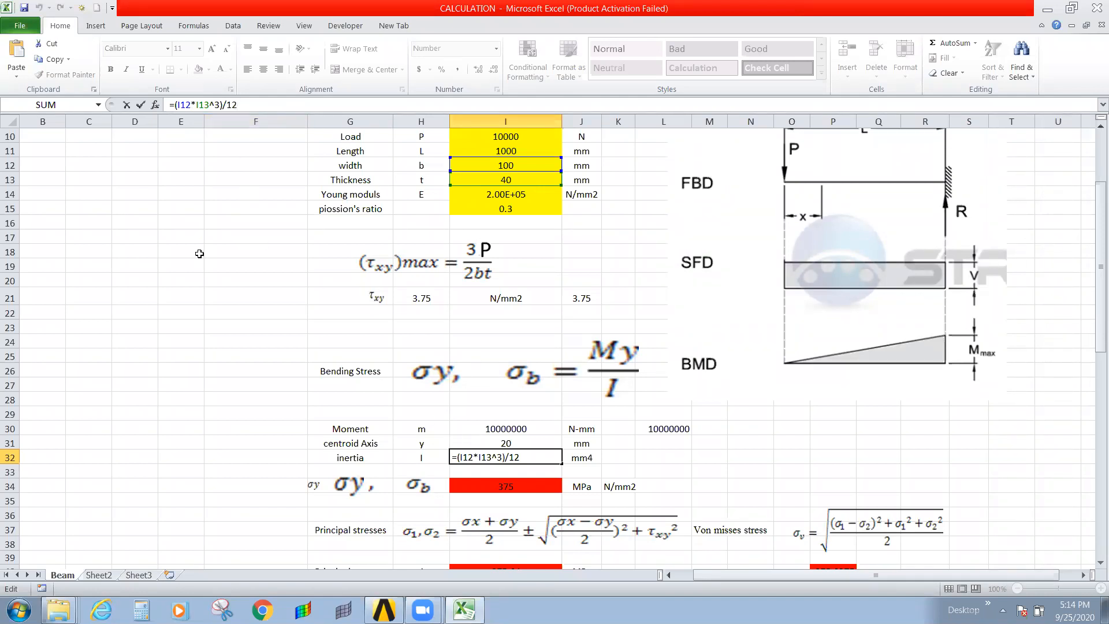
key("Return")
Check which cells the bending stress formula in I34 references and view the principal stress section below it.
scroll(415, 381, "down", 1)
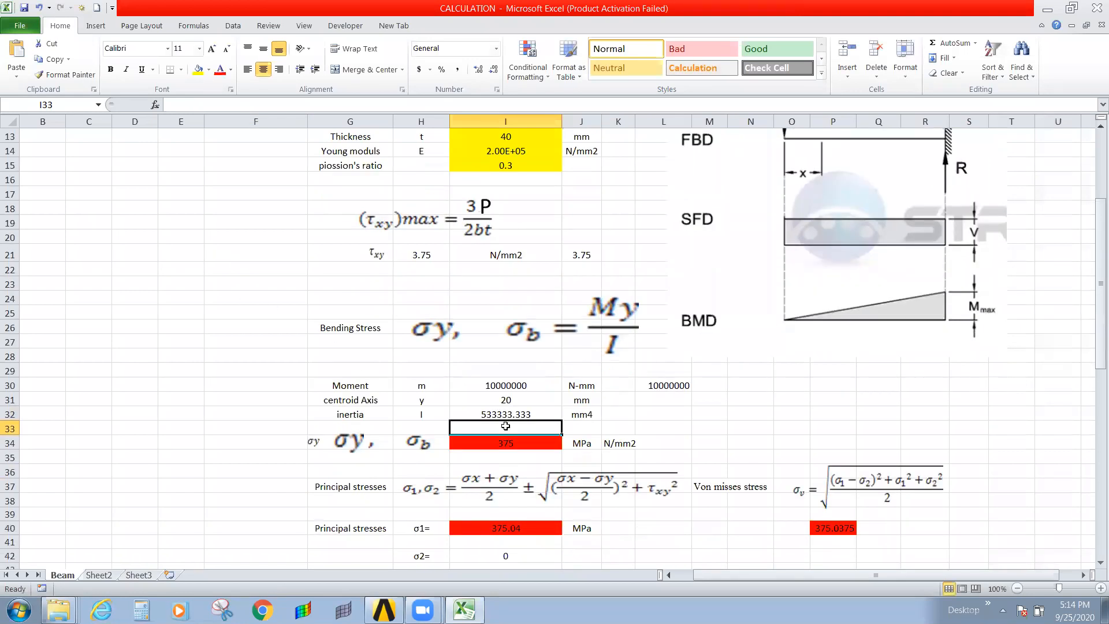
left_click(509, 443)
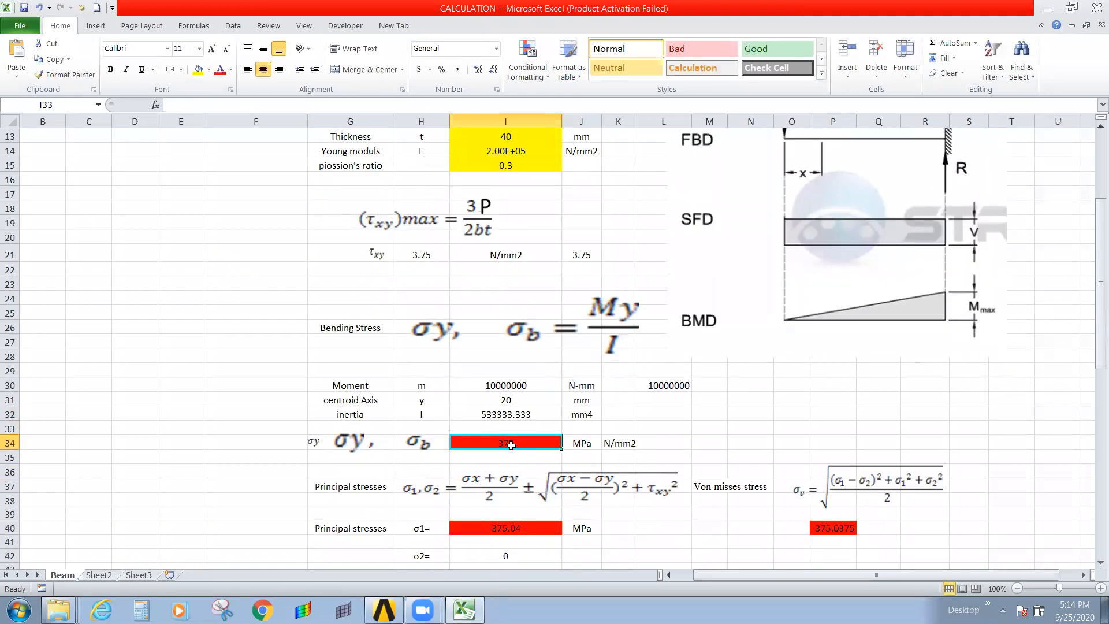
left_click(268, 104)
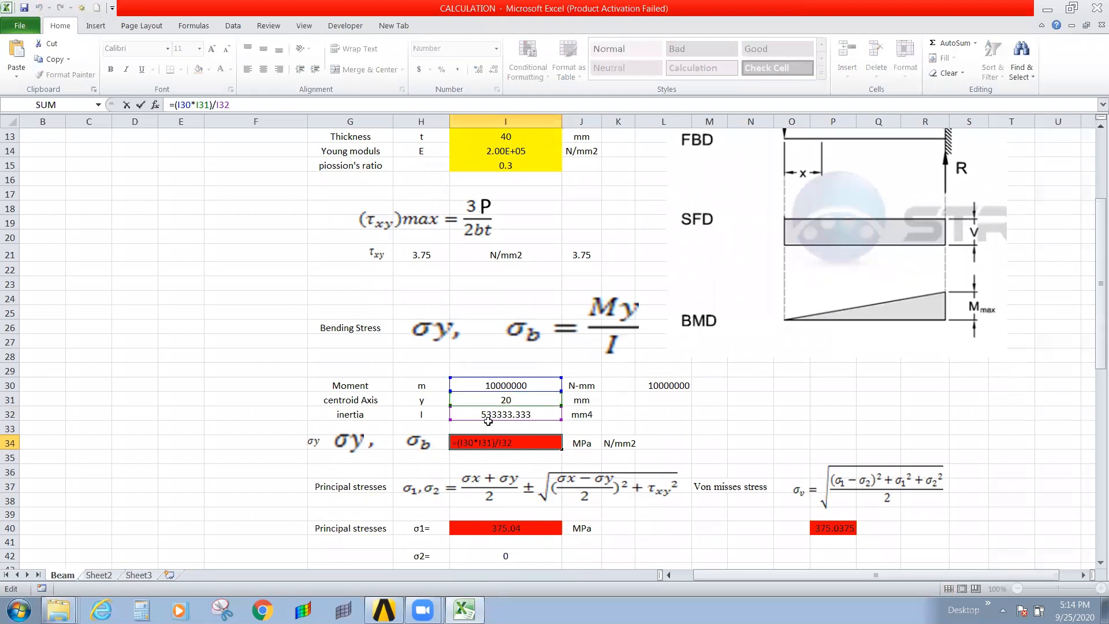
key("Return")
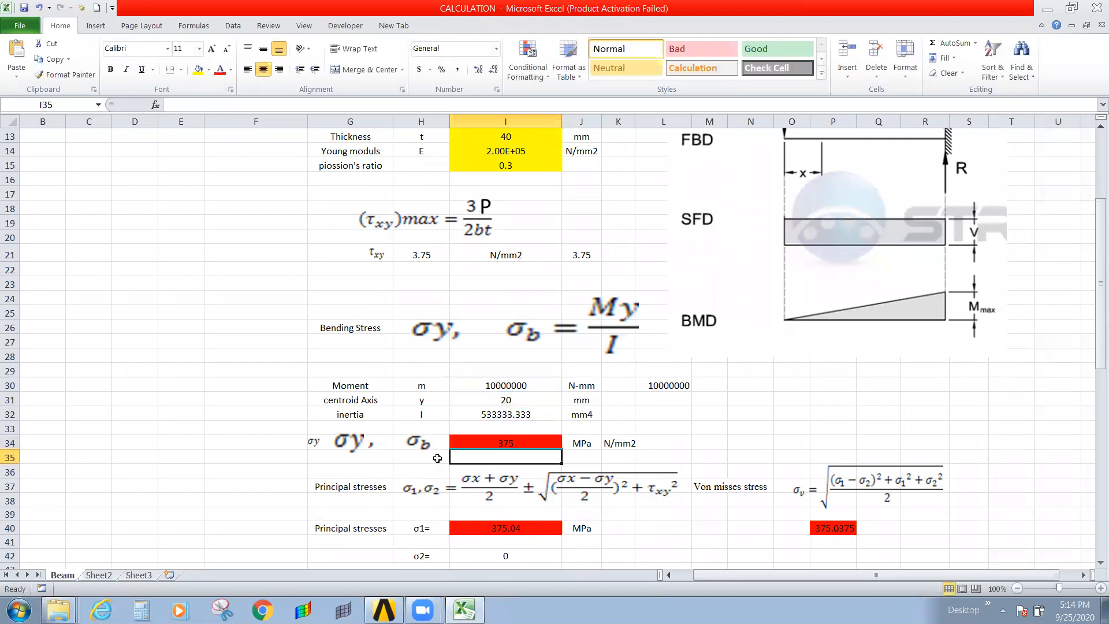
scroll(463, 456, "down", 2)
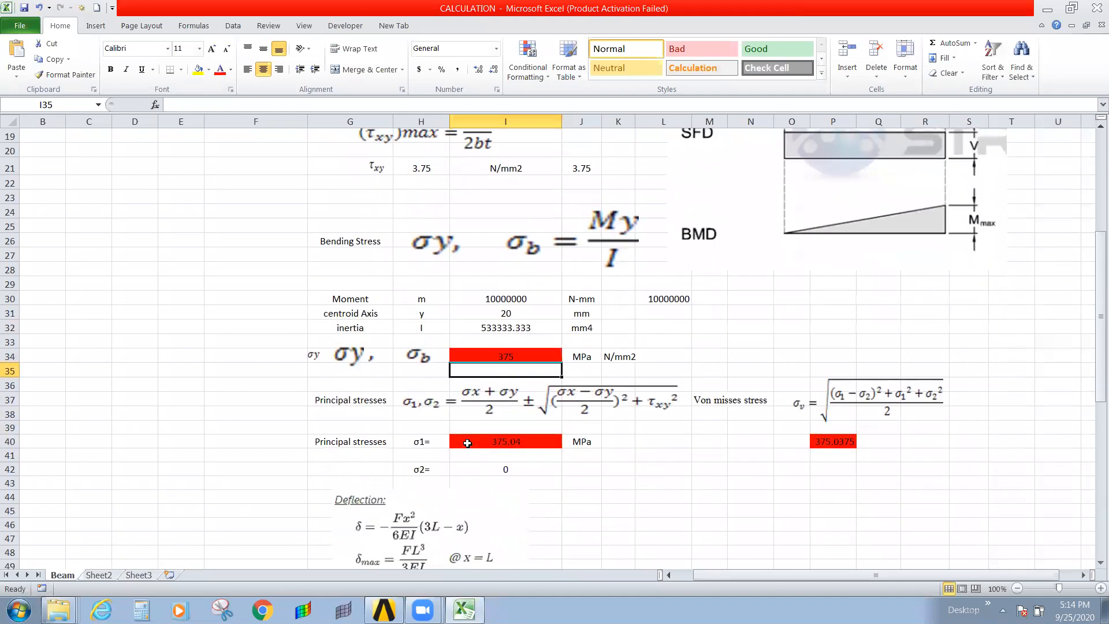
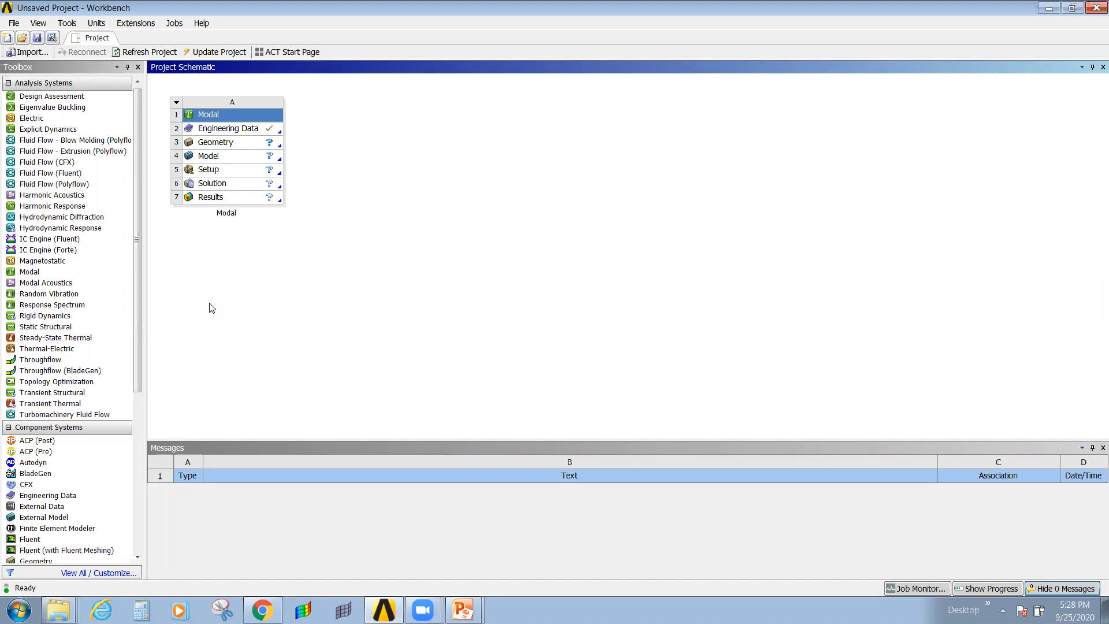
Add a Static Structural system sharing the Modal system's data and import 02_Bracket.igs from the Beam folder as the Modal geometry.
left_click_drag(65, 327, 255, 158)
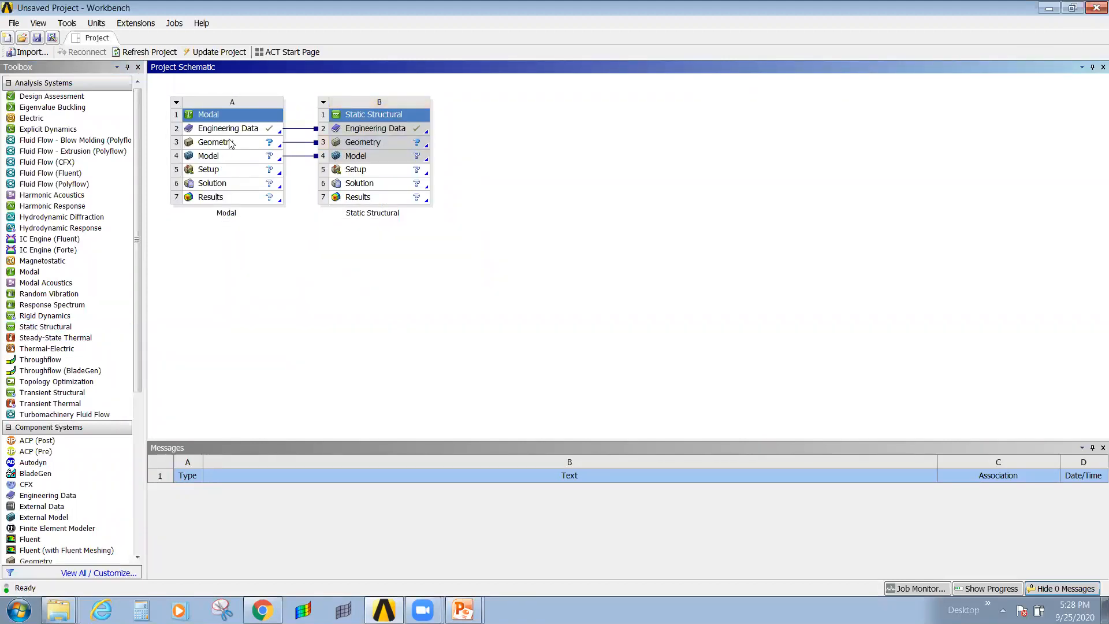
left_click(232, 144)
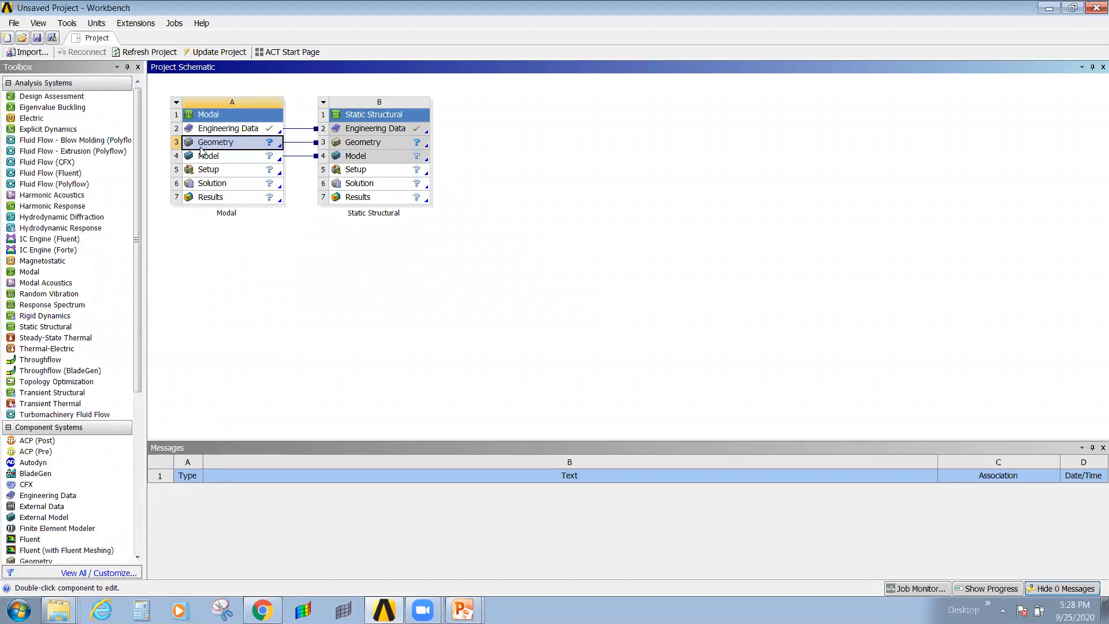
right_click(233, 144)
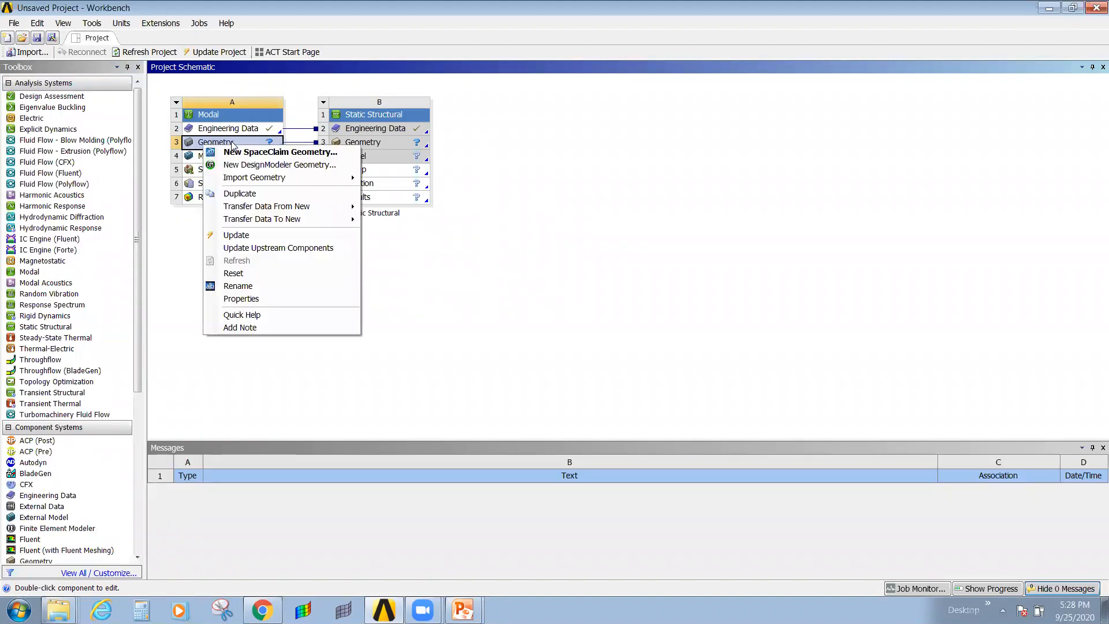
mouse_move(259, 178)
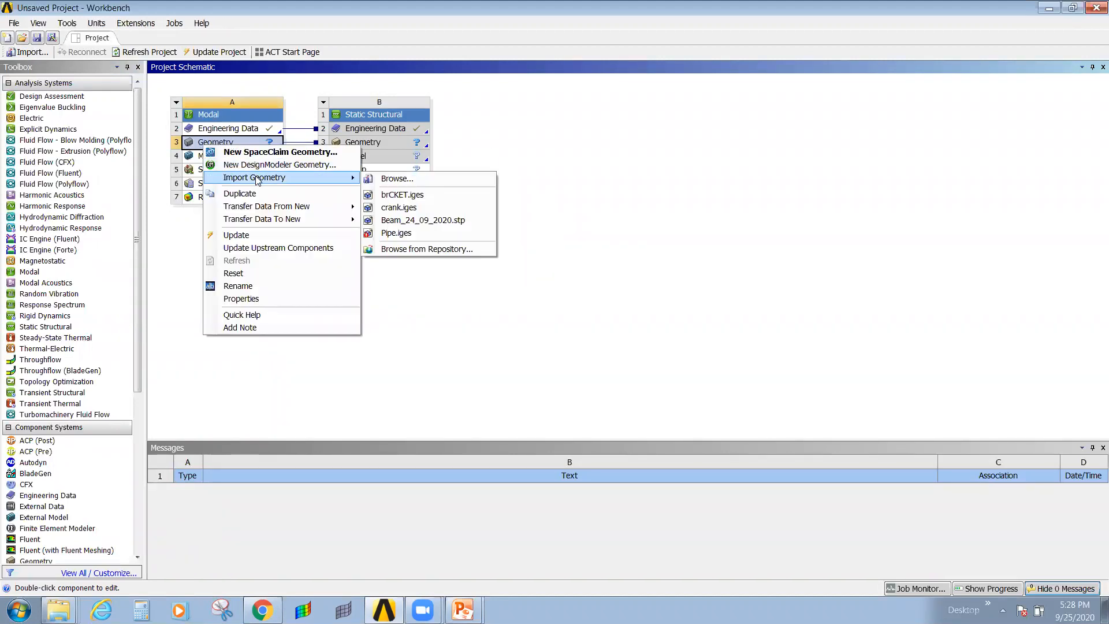
left_click(468, 178)
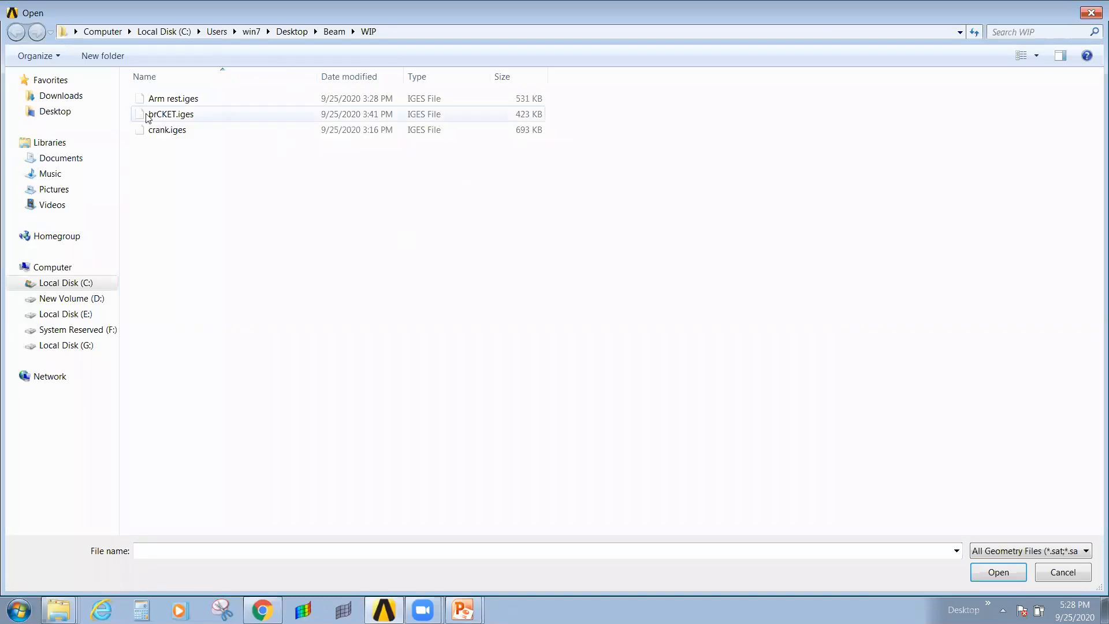
left_click(291, 31)
double_click(180, 99)
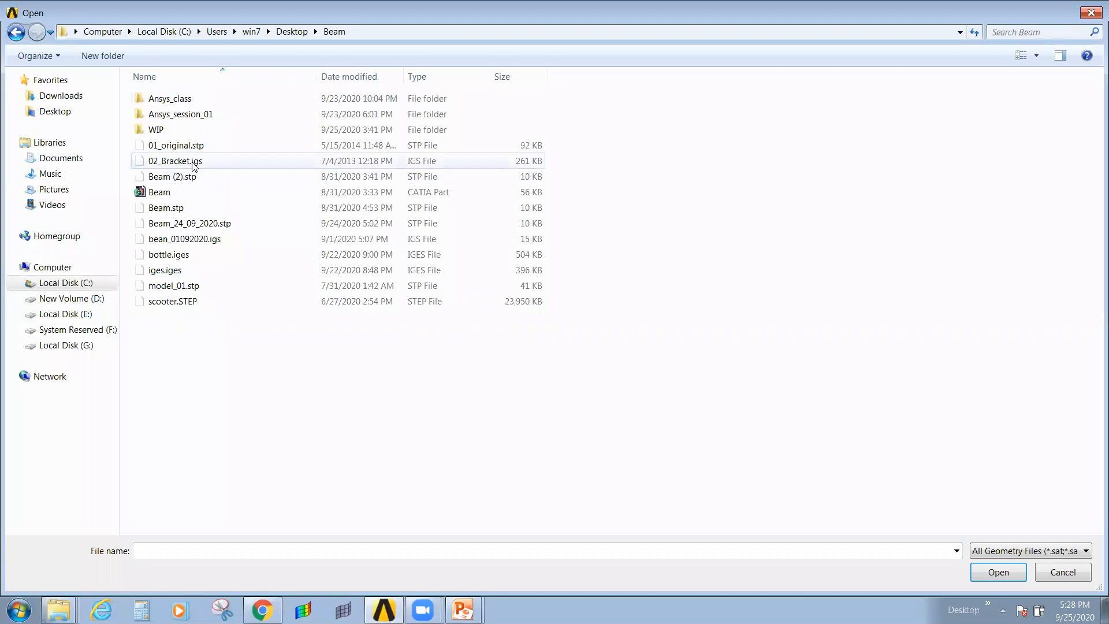
double_click(193, 164)
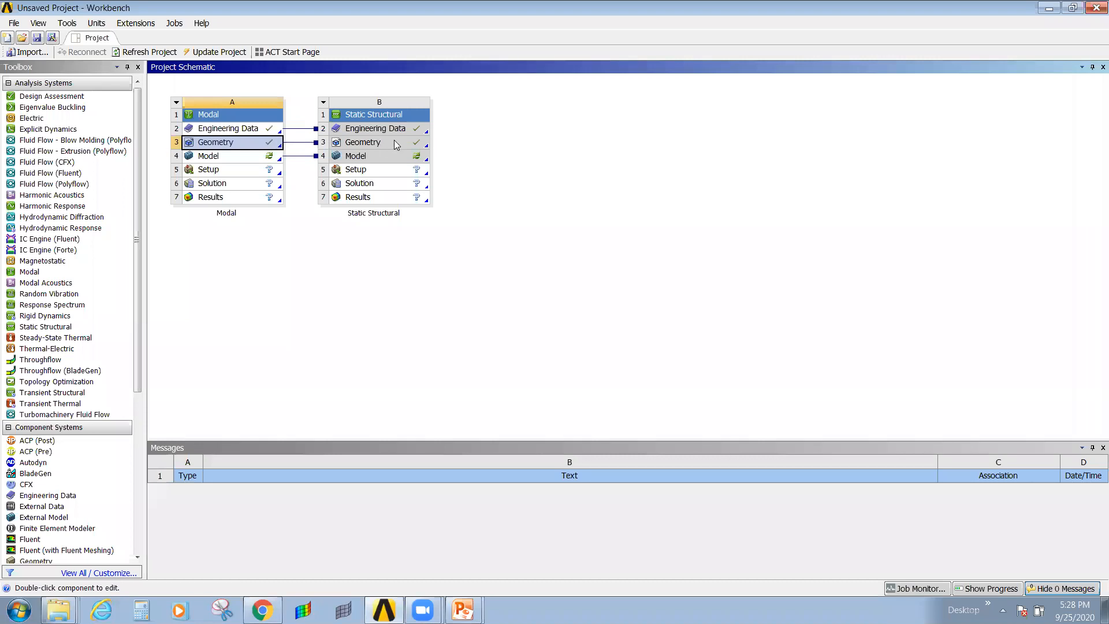
Open the Modal system's Model cell for editing in Mechanical.
left_click(229, 158)
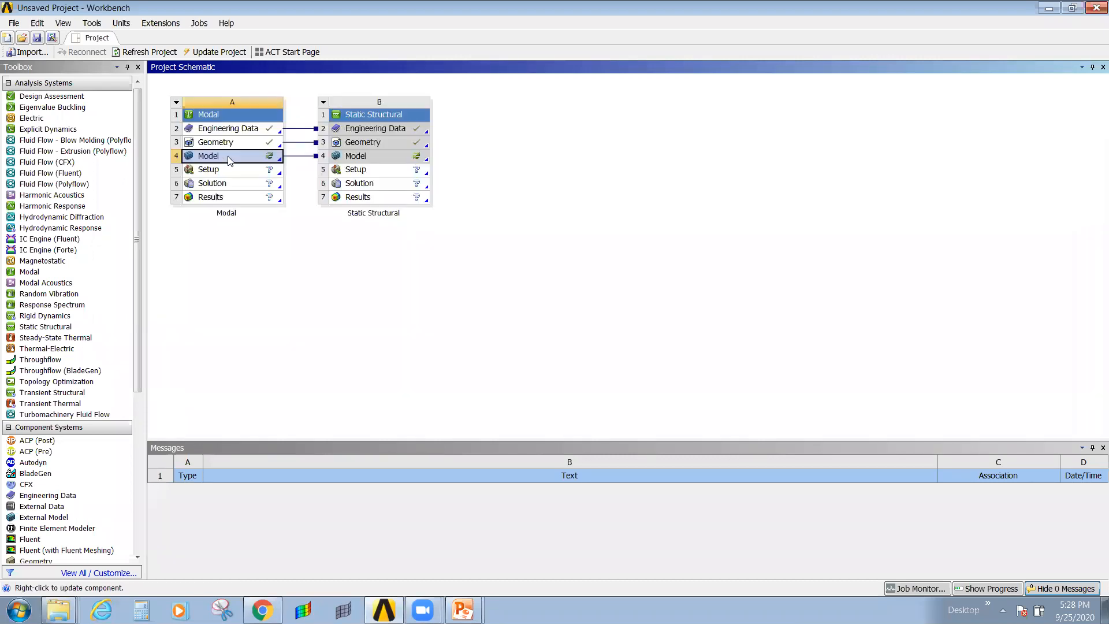
right_click(229, 161)
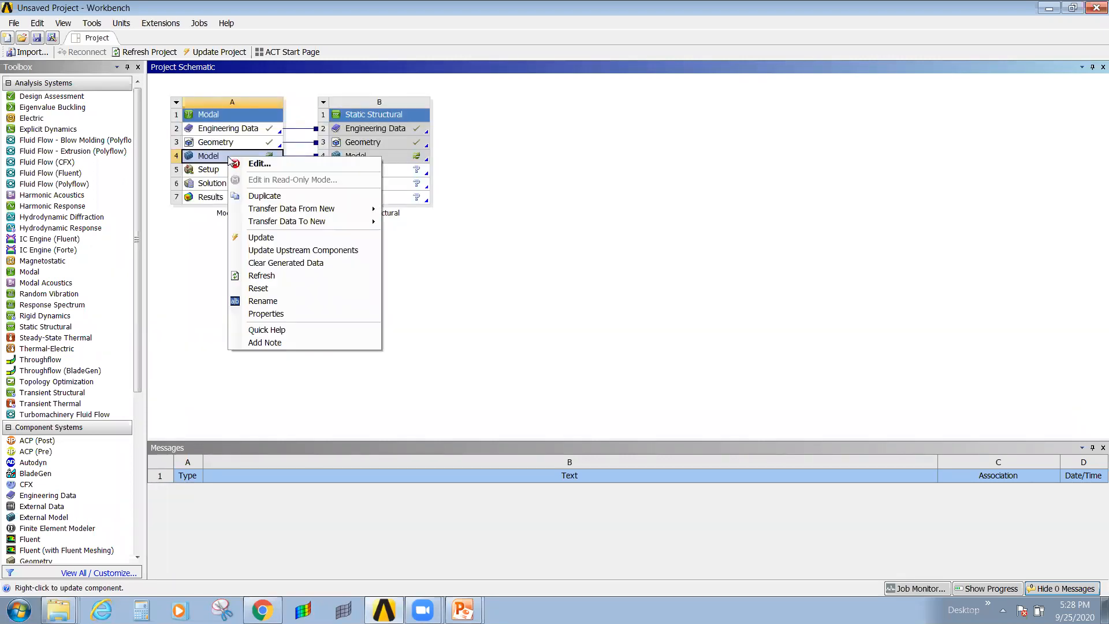
left_click(272, 164)
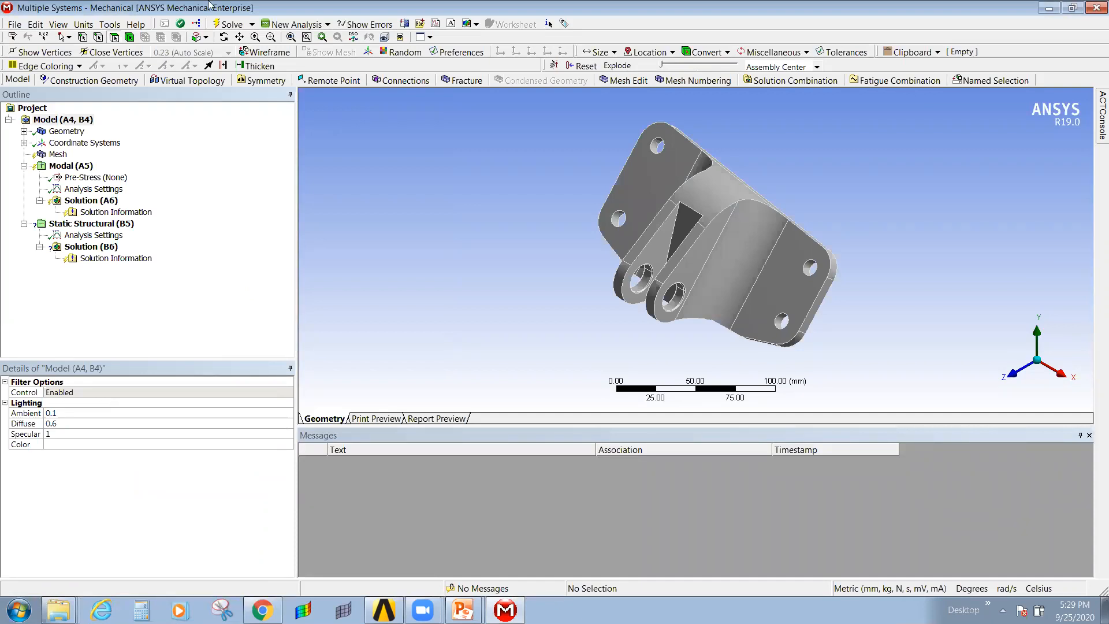
Leave Mechanical and start a new empty Workbench project without saving the current one.
left_click(16, 25)
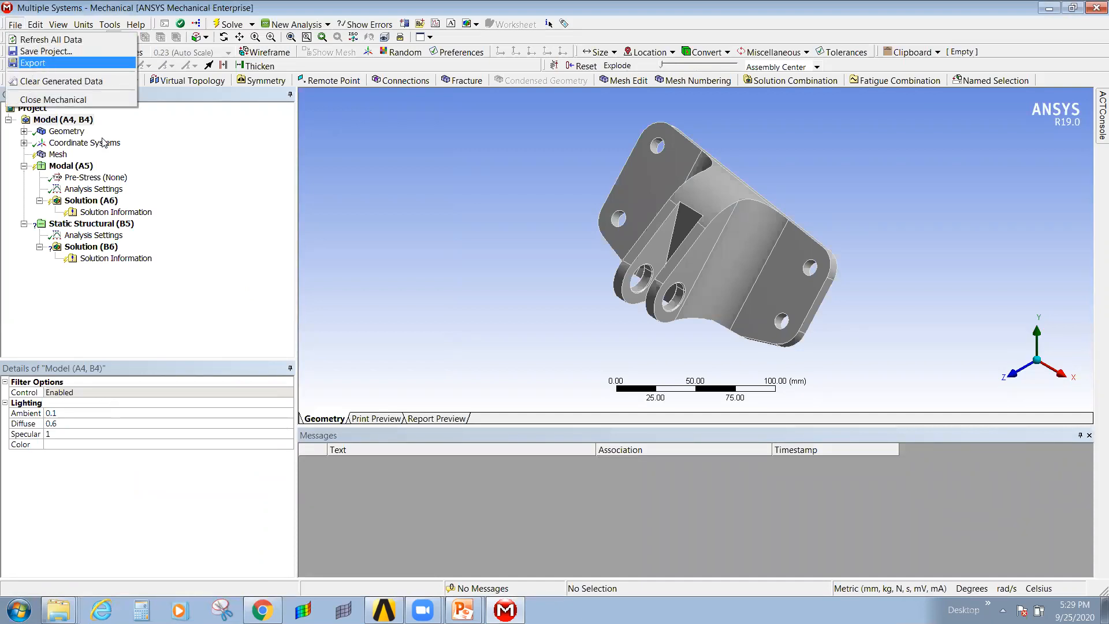
left_click(46, 51)
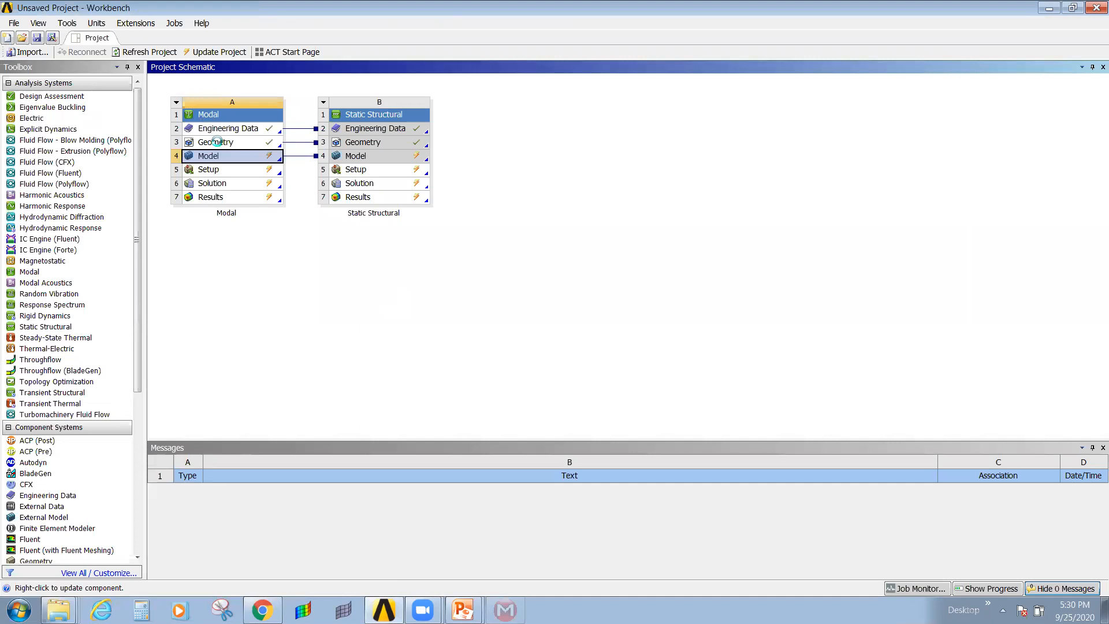
double_click(216, 142)
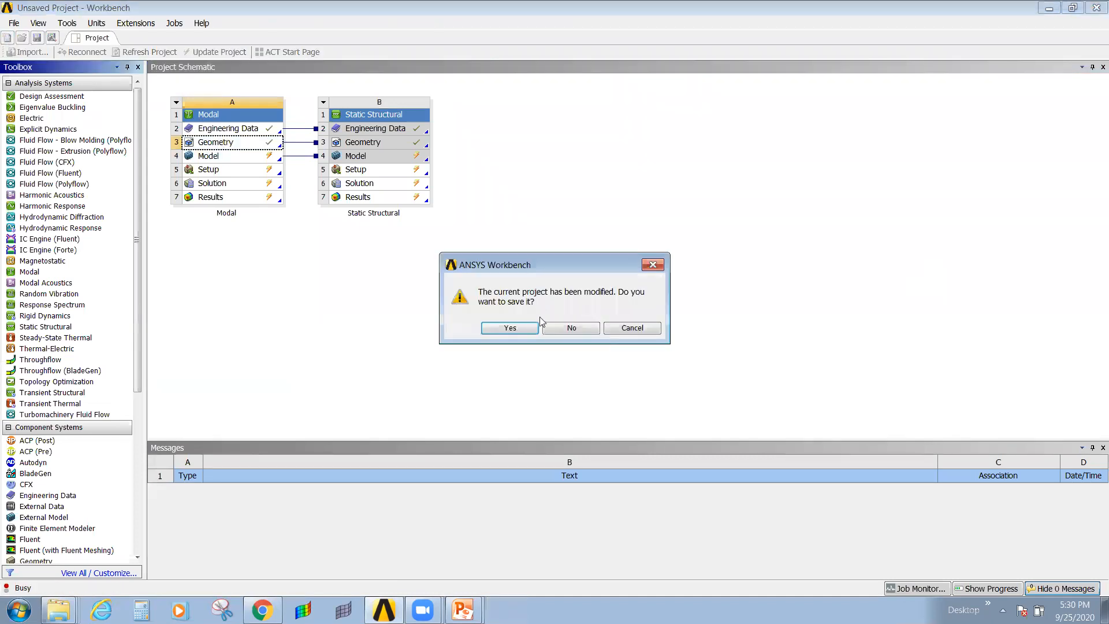
left_click(574, 326)
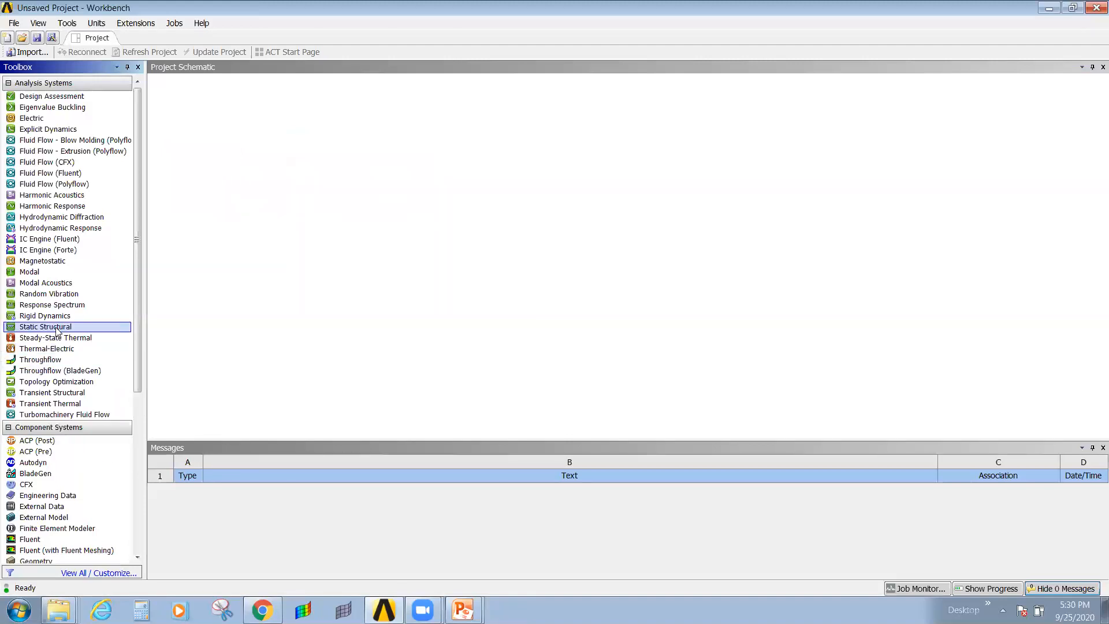
Add a Static Structural system to the project and a Modal system sharing its engineering data, geometry and model.
left_click_drag(57, 331, 221, 113)
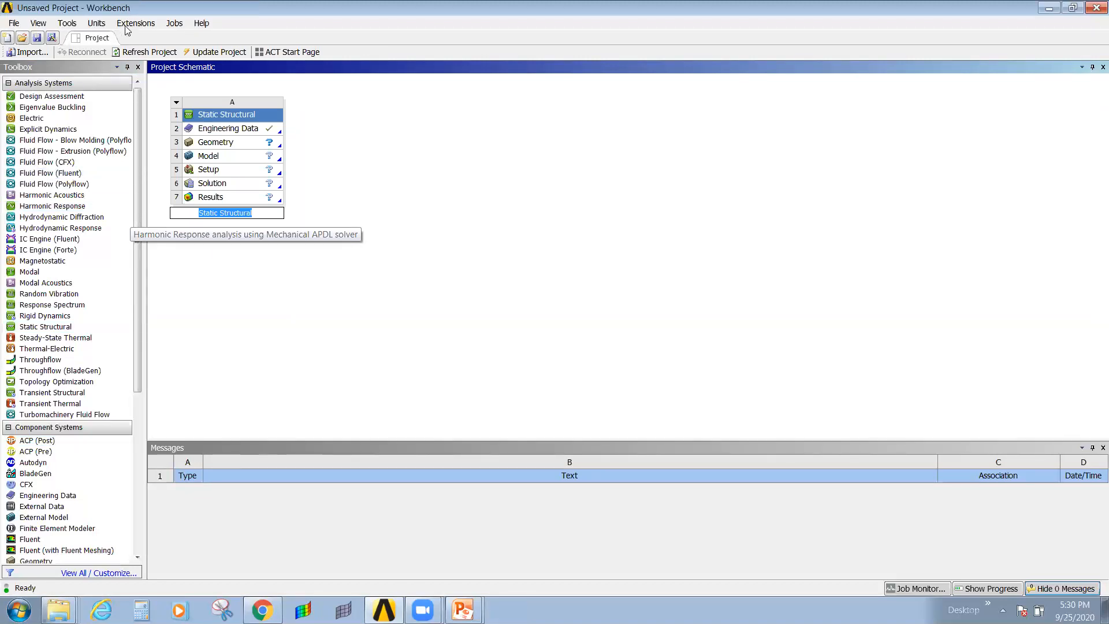
left_click(240, 340)
left_click_drag(34, 276, 487, 473)
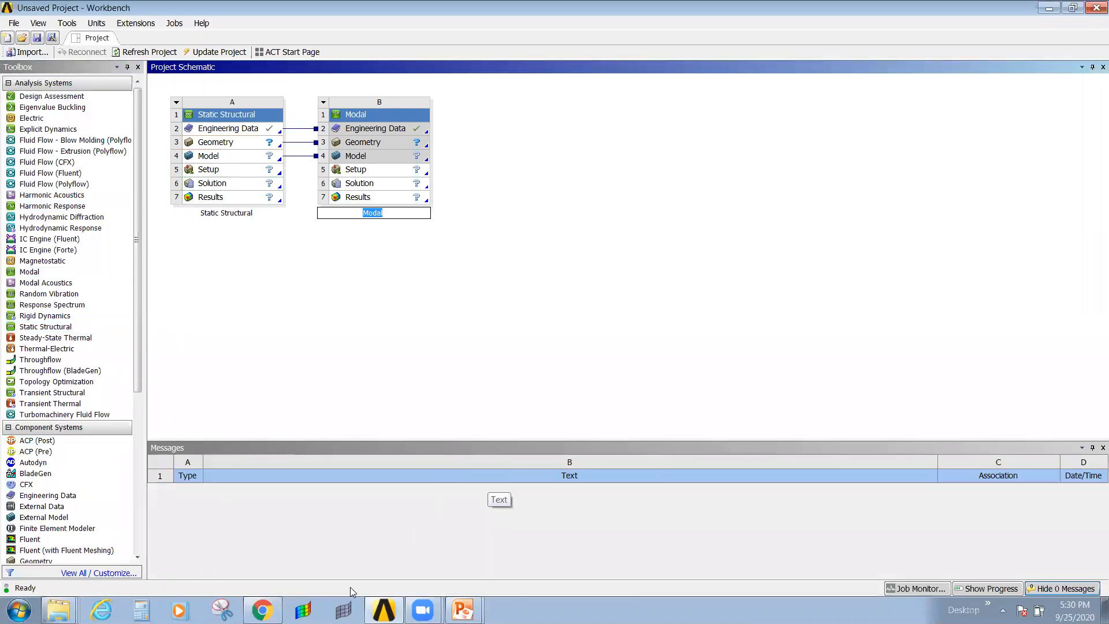
right_click(58, 610)
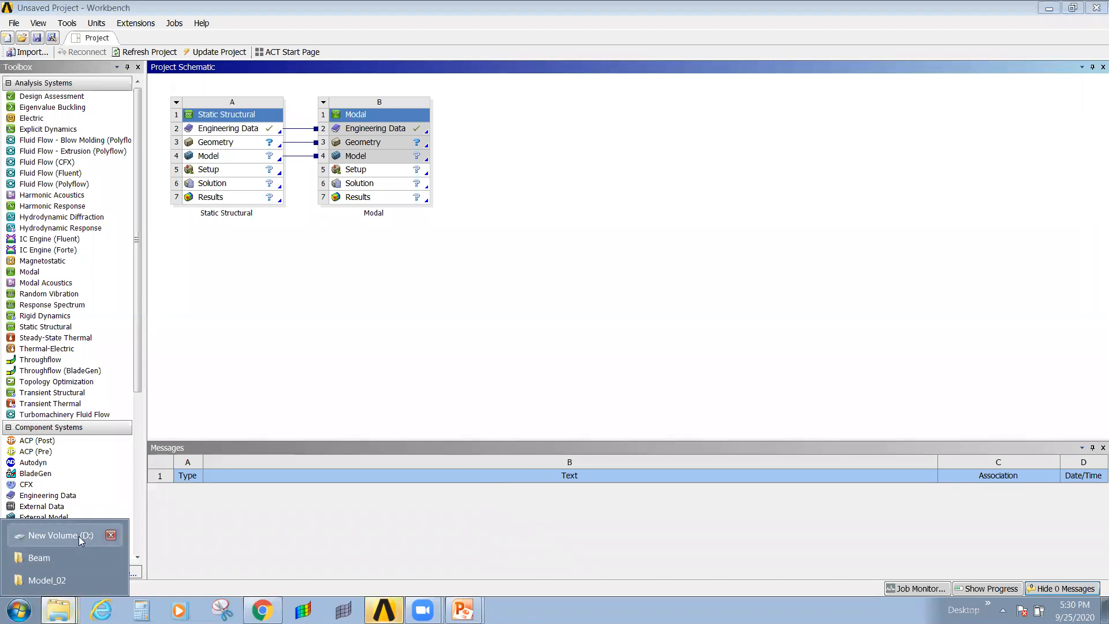
left_click(265, 293)
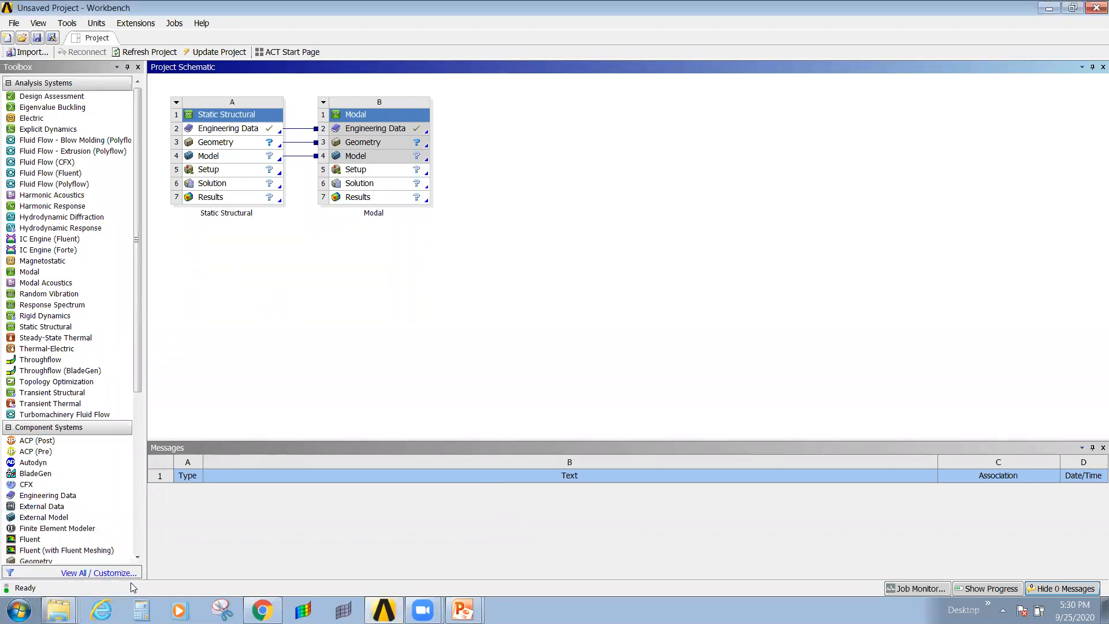
Start importing geometry into the Static Structural system and browse to the Ansys\Model_02 folder on Local Disk (E:).
left_click(232, 144)
right_click(231, 144)
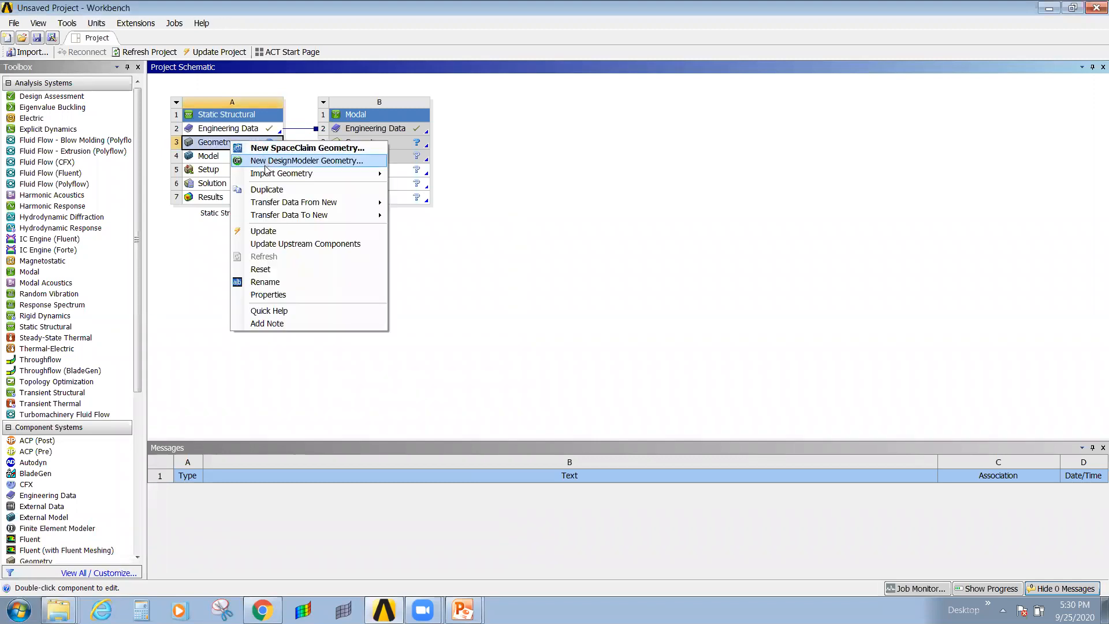
mouse_move(266, 172)
left_click(464, 175)
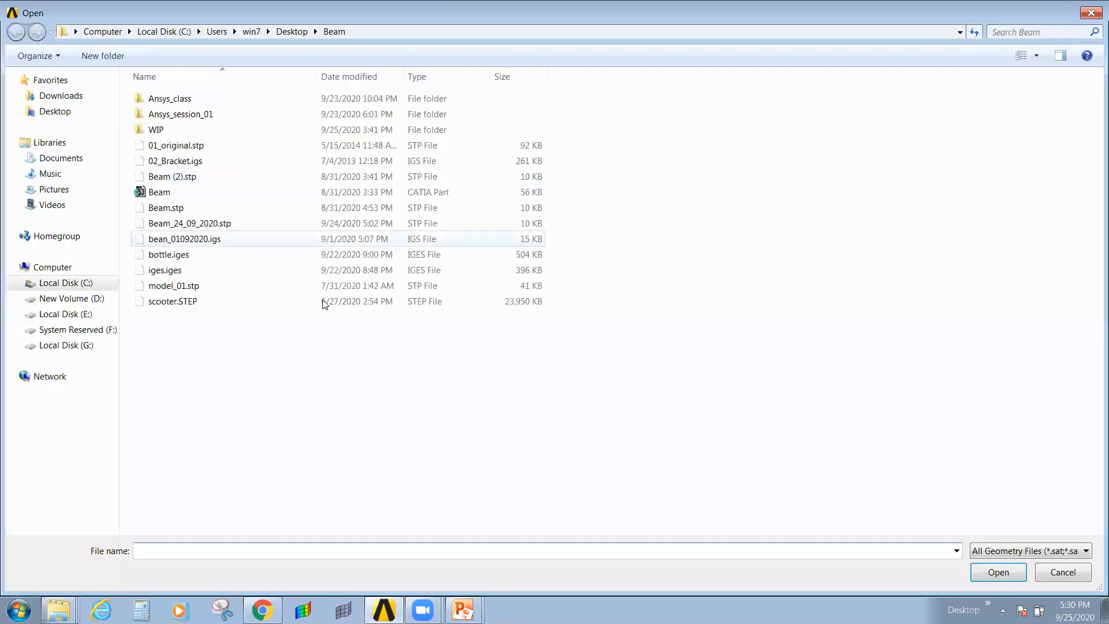
left_click(75, 316)
double_click(176, 101)
double_click(181, 115)
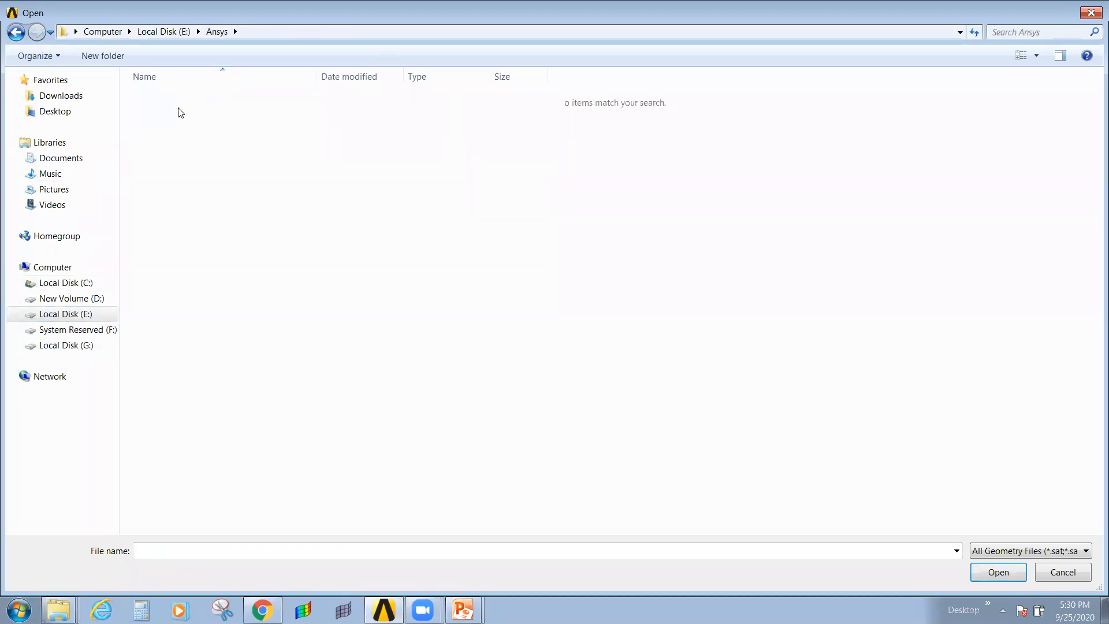
left_click(1012, 551)
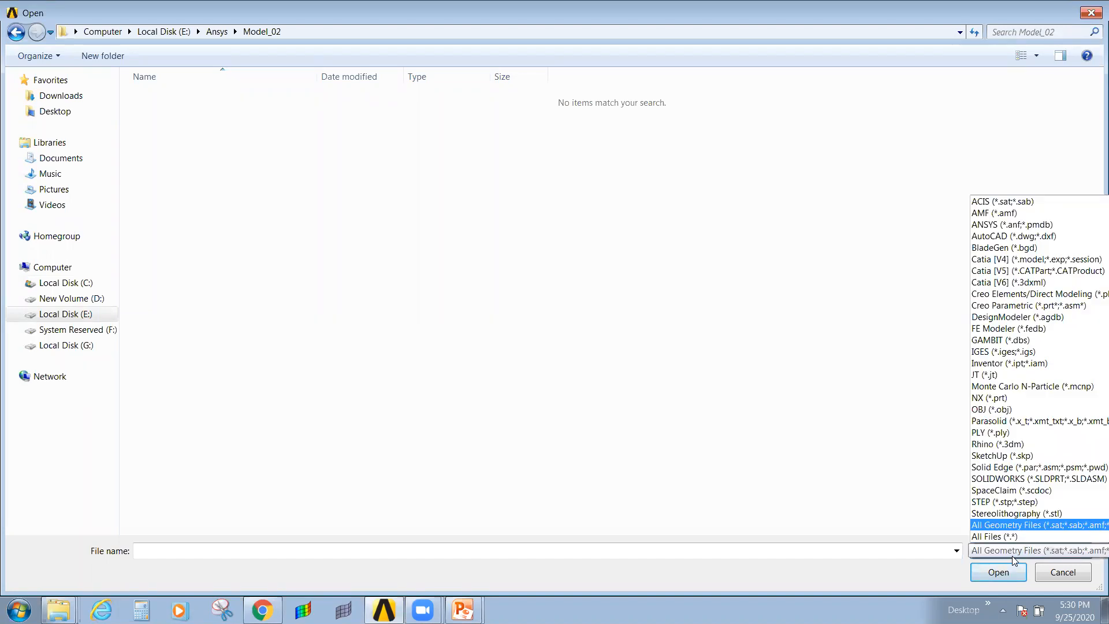
left_click(1013, 557)
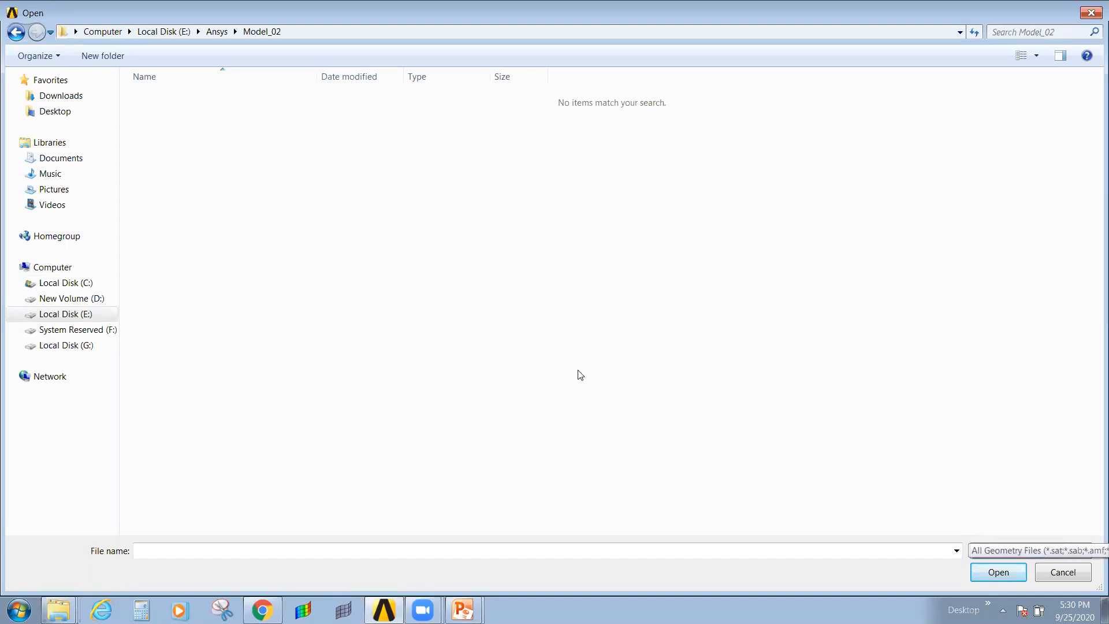
left_click(218, 31)
double_click(172, 101)
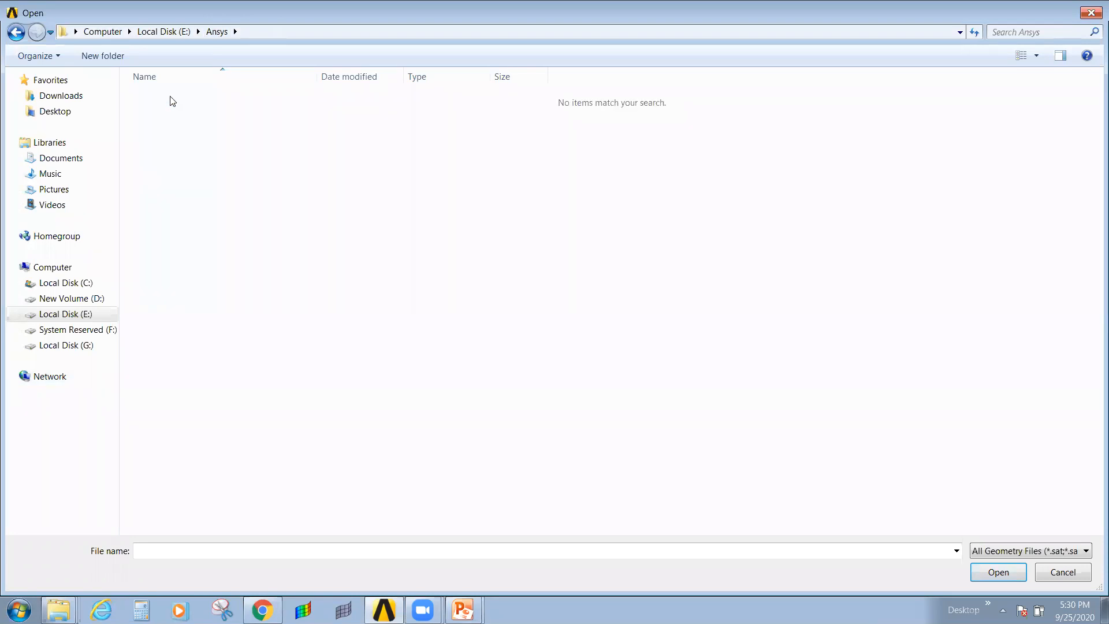
left_click(218, 32)
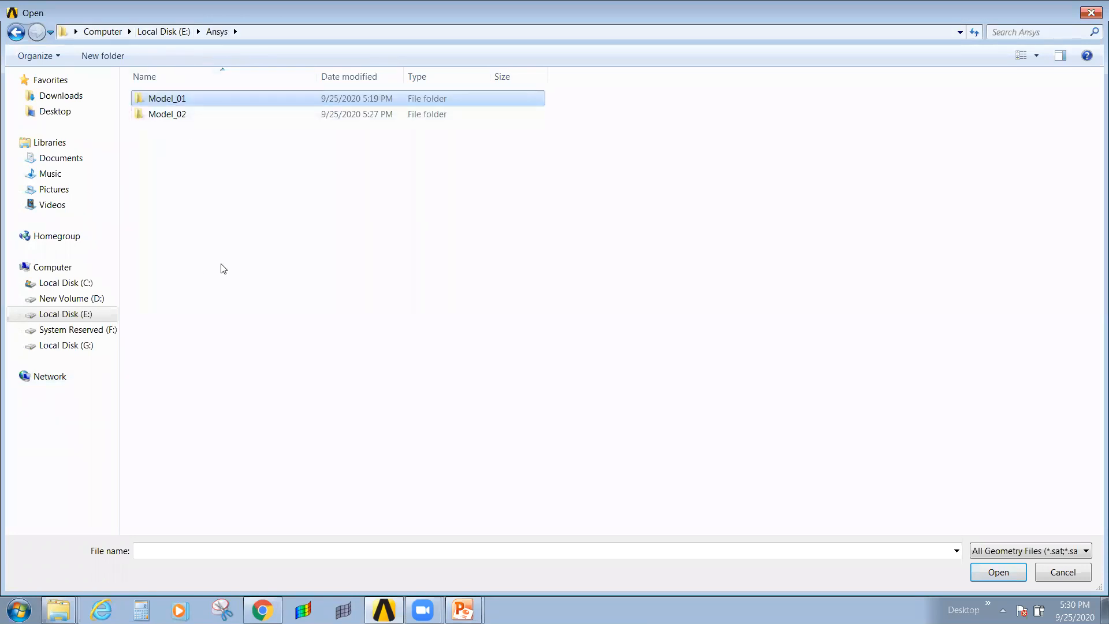
left_click(206, 114)
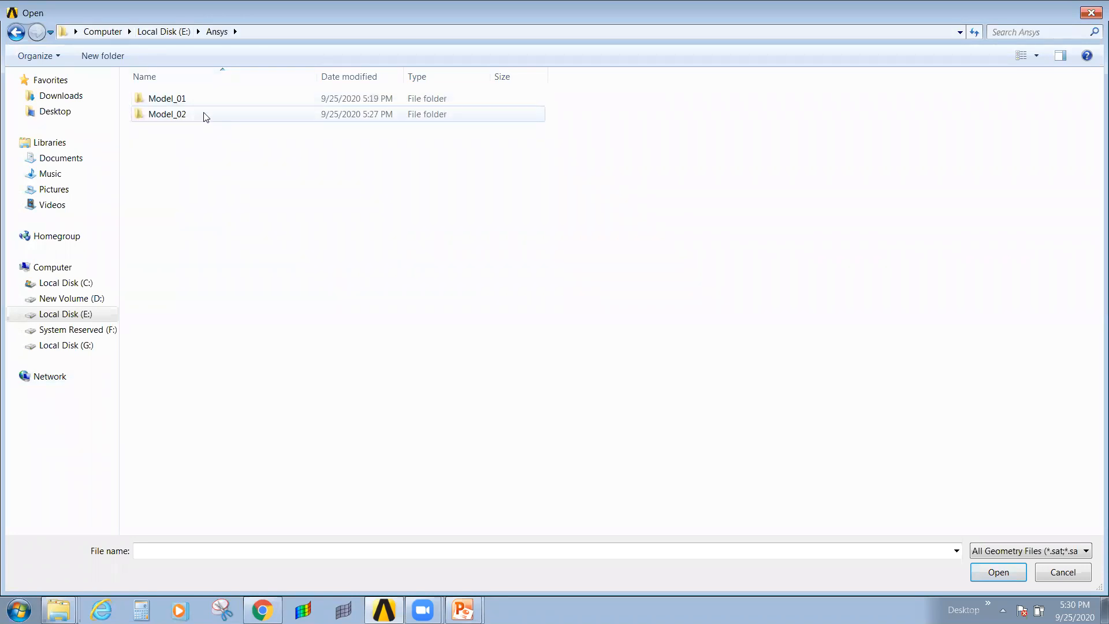
left_click(1091, 9)
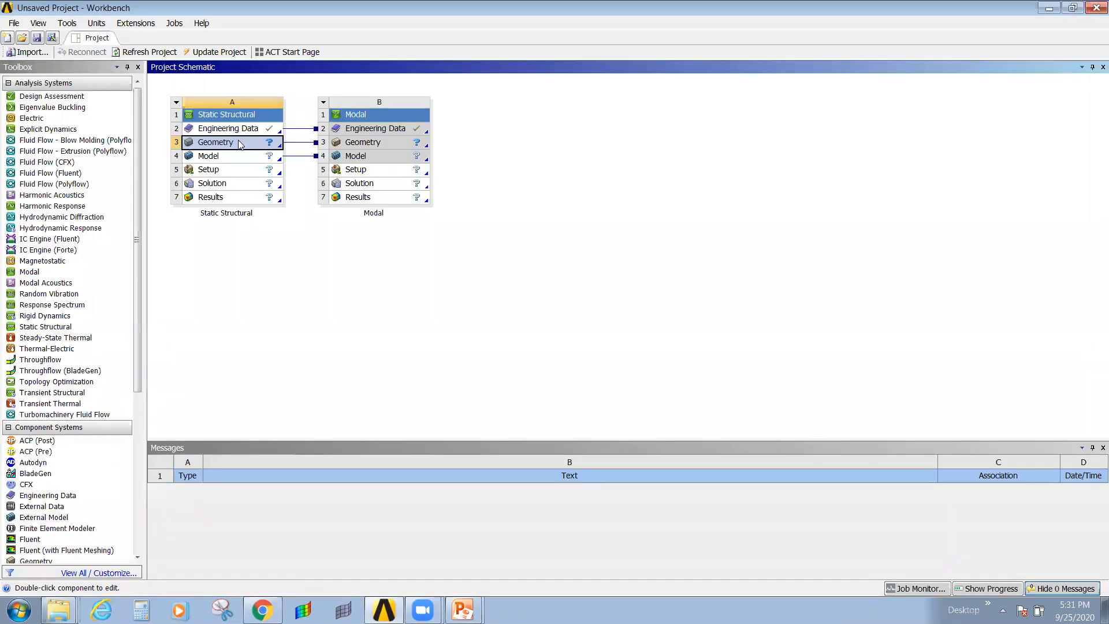
right_click(241, 144)
mouse_move(396, 170)
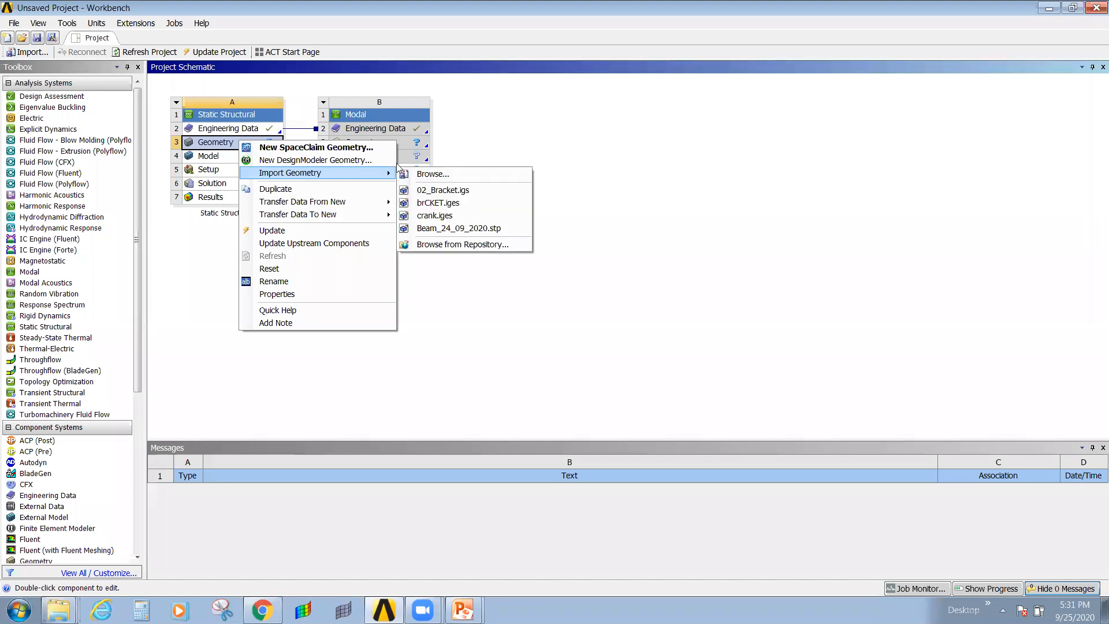
left_click(434, 175)
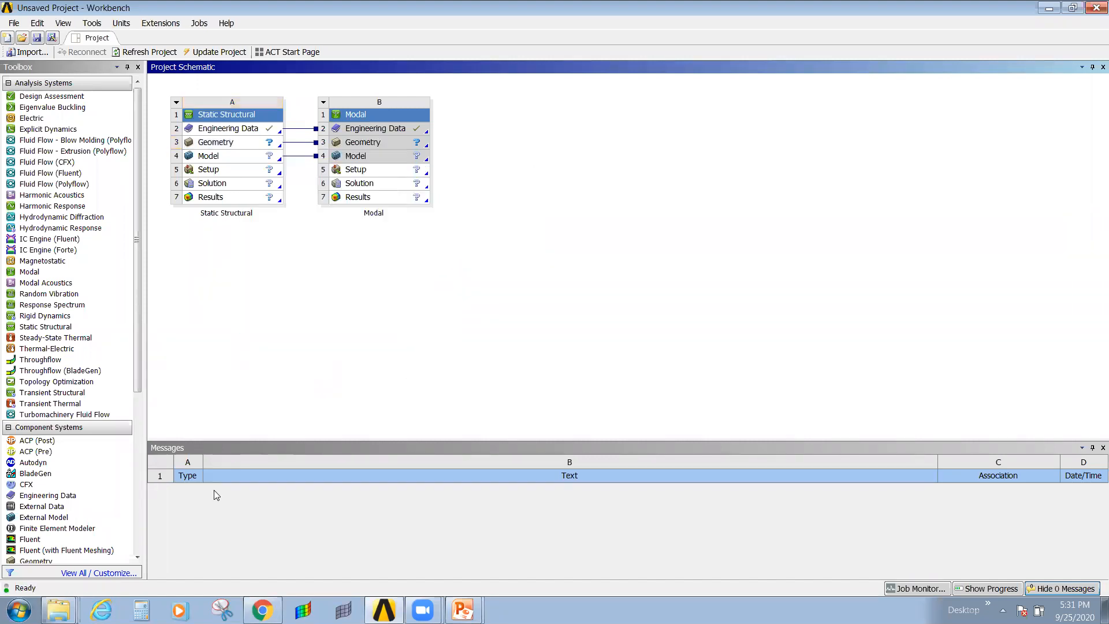
Switch to Windows Explorer and look for geometry files in New folder and Ansys\Model_02 on Local Disk (E:).
left_click(61, 533)
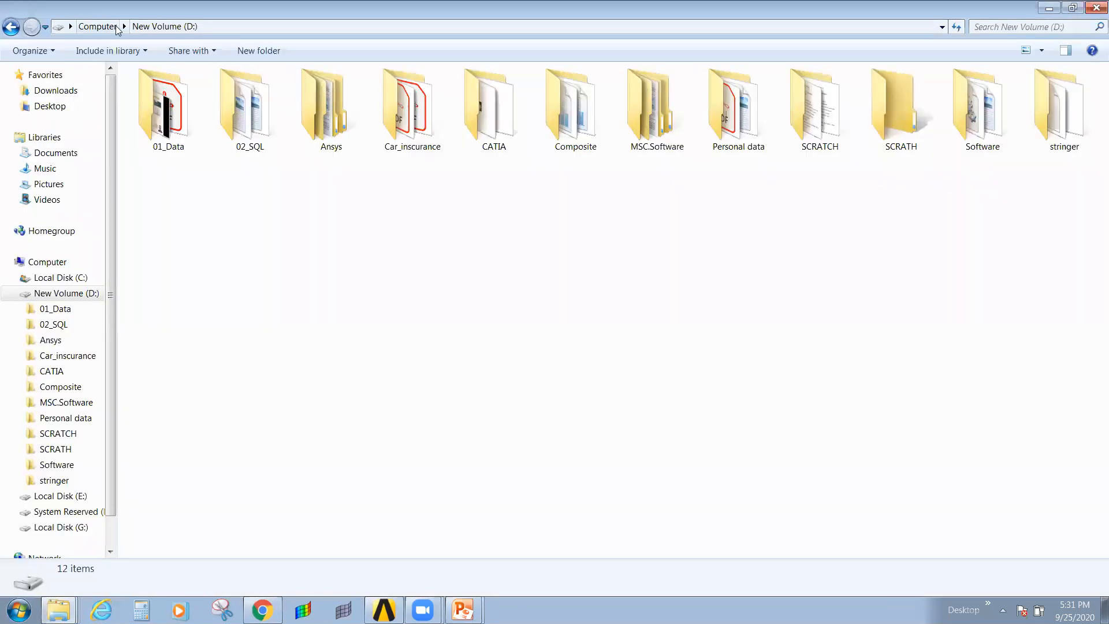
left_click(122, 23)
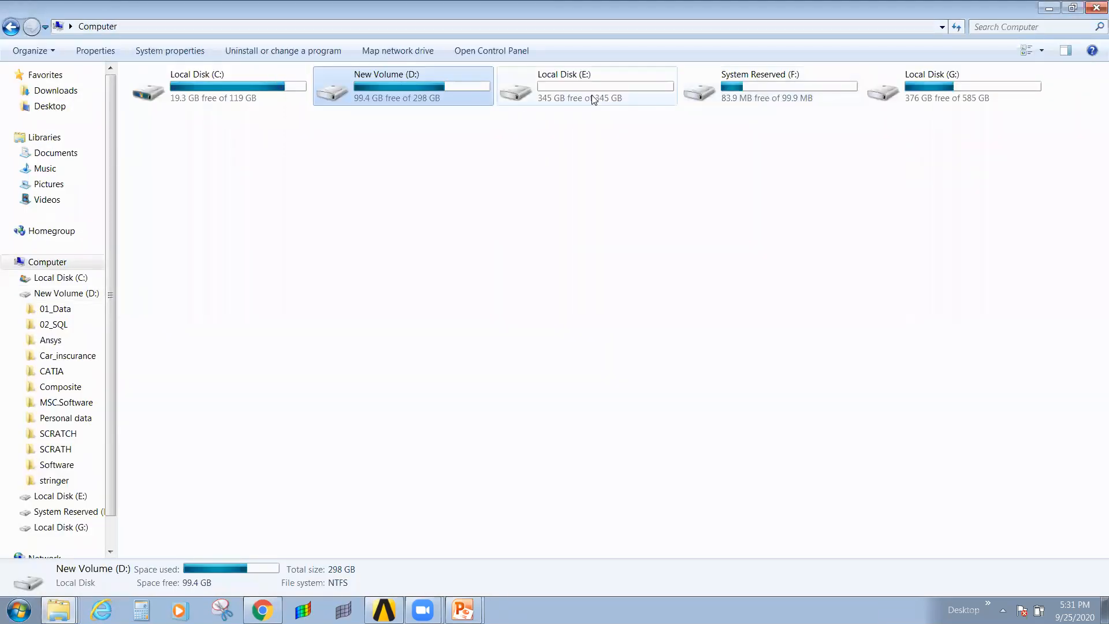
double_click(537, 86)
double_click(243, 107)
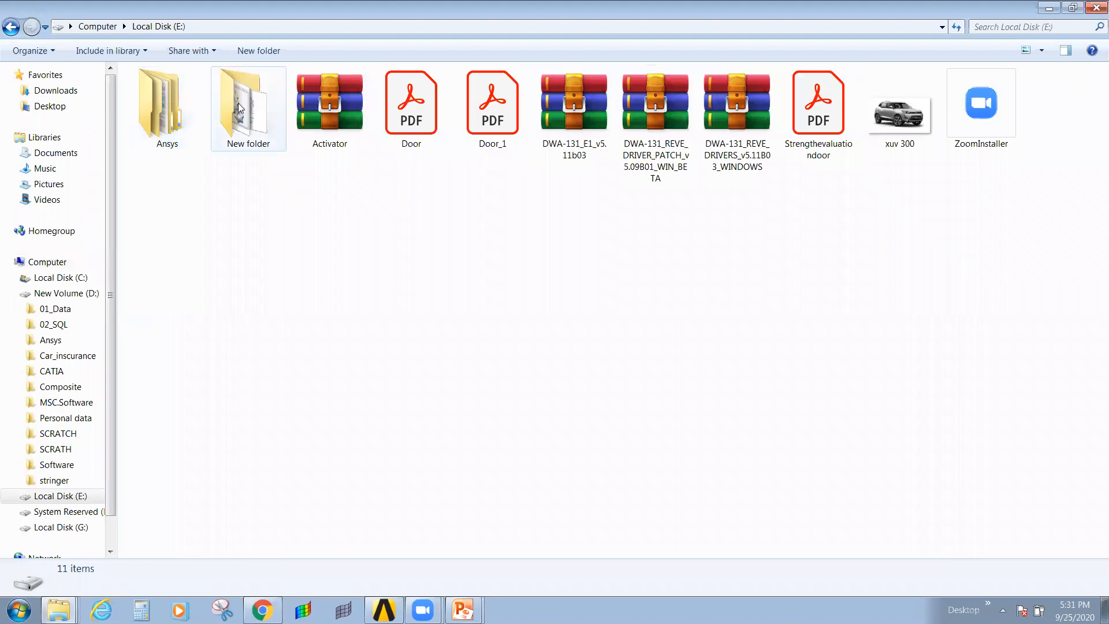
left_click(164, 30)
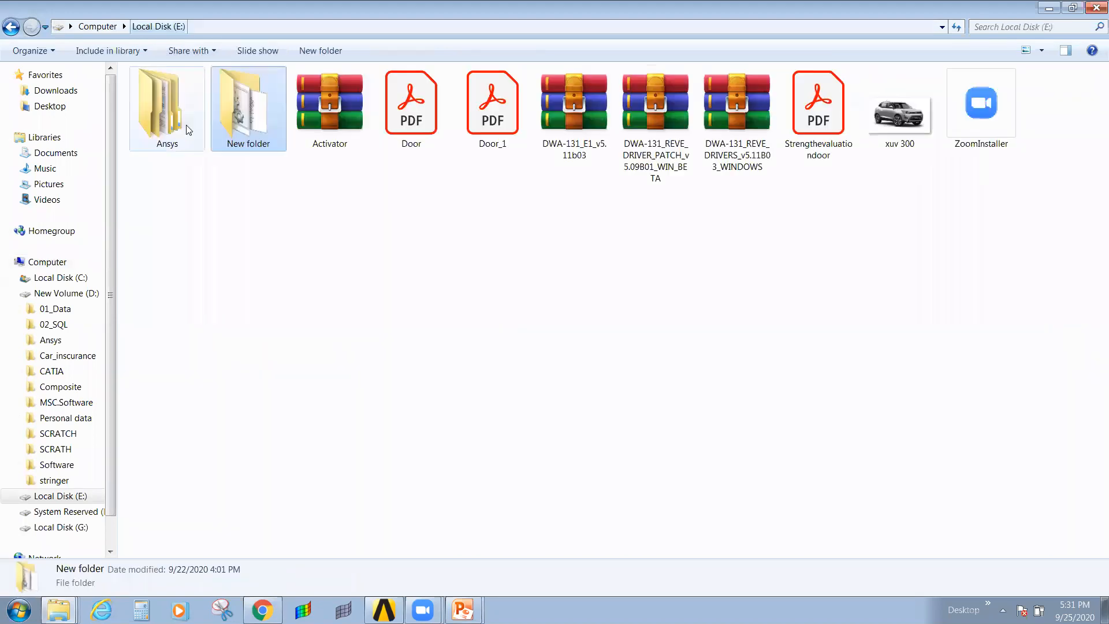
double_click(189, 116)
double_click(173, 109)
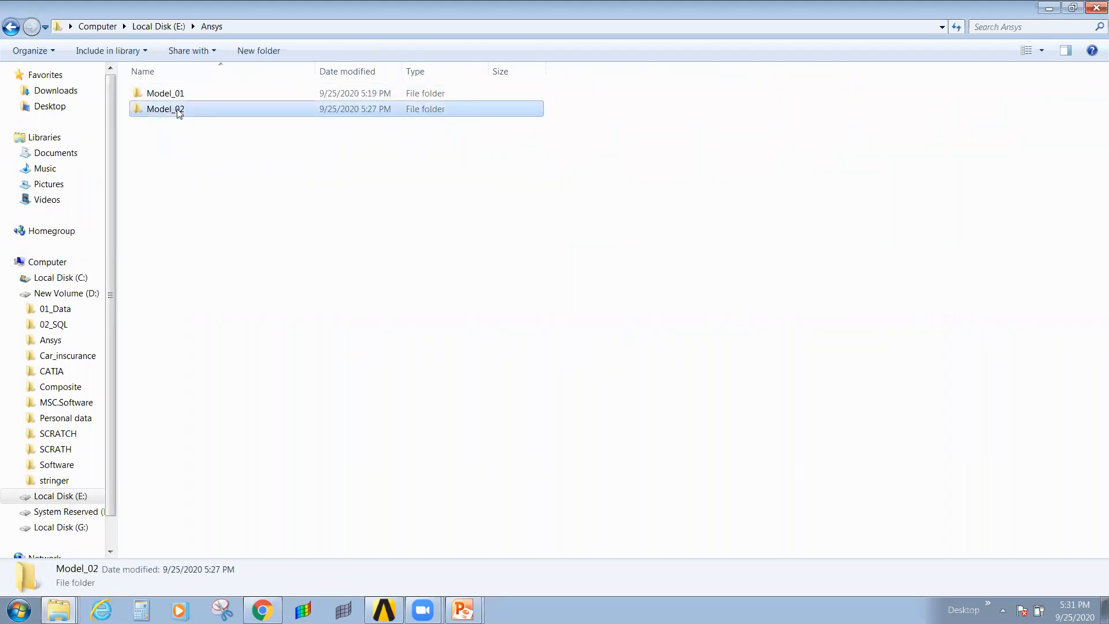
left_click(212, 27)
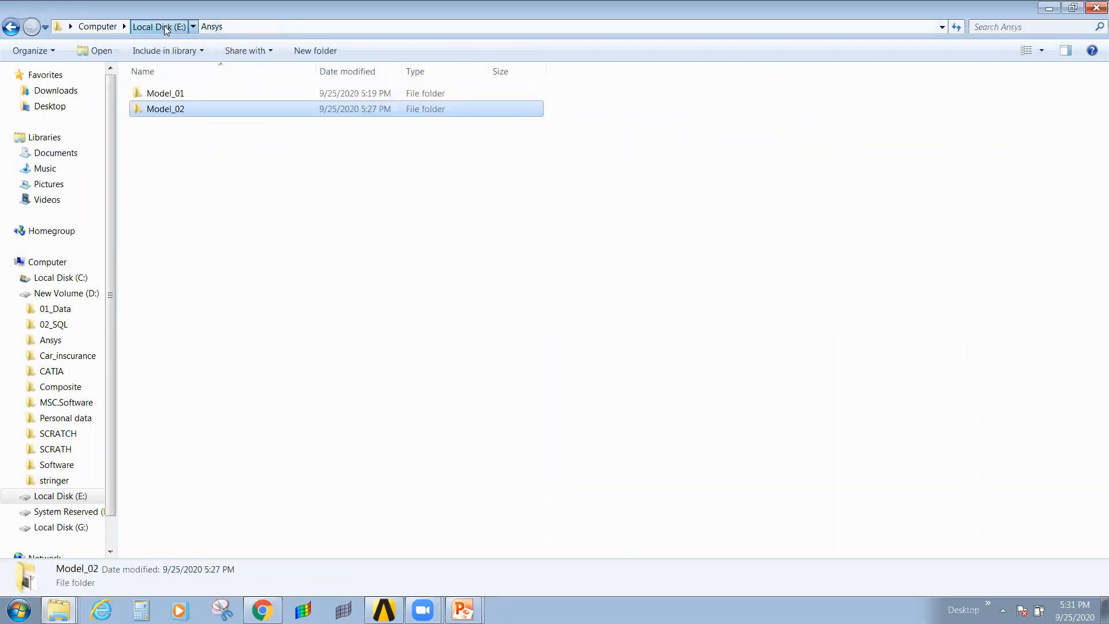
Browse to the 01_Data\Copes_training\copes\01_Engine_Bracket\01_CAD folder on Local Disk (G:).
left_click(164, 26)
left_click(97, 26)
double_click(901, 97)
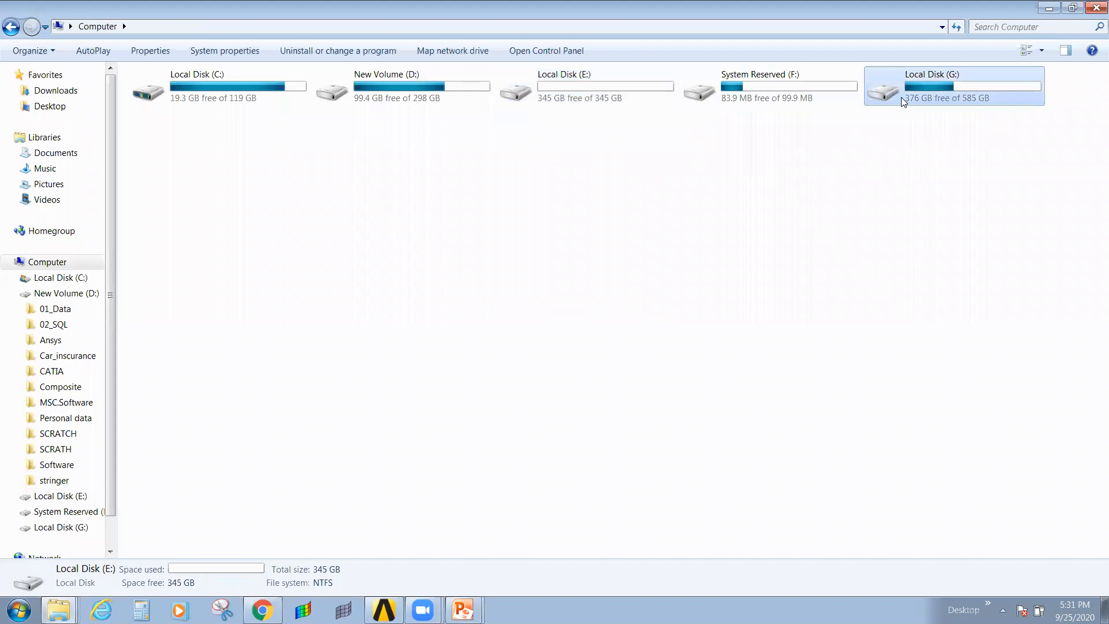
left_click(173, 130)
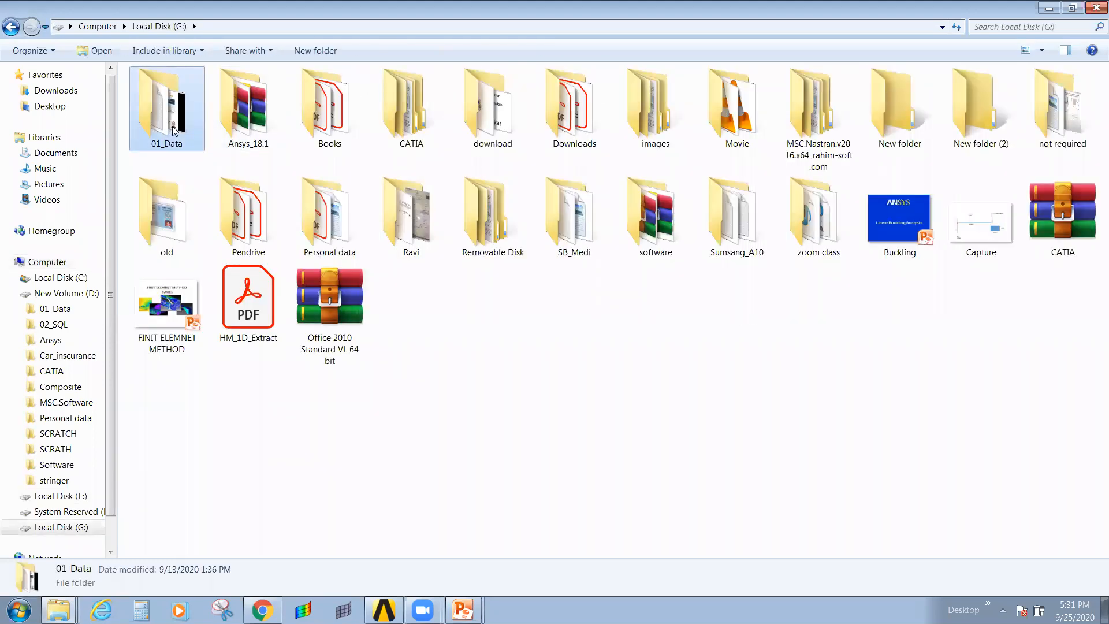
double_click(174, 130)
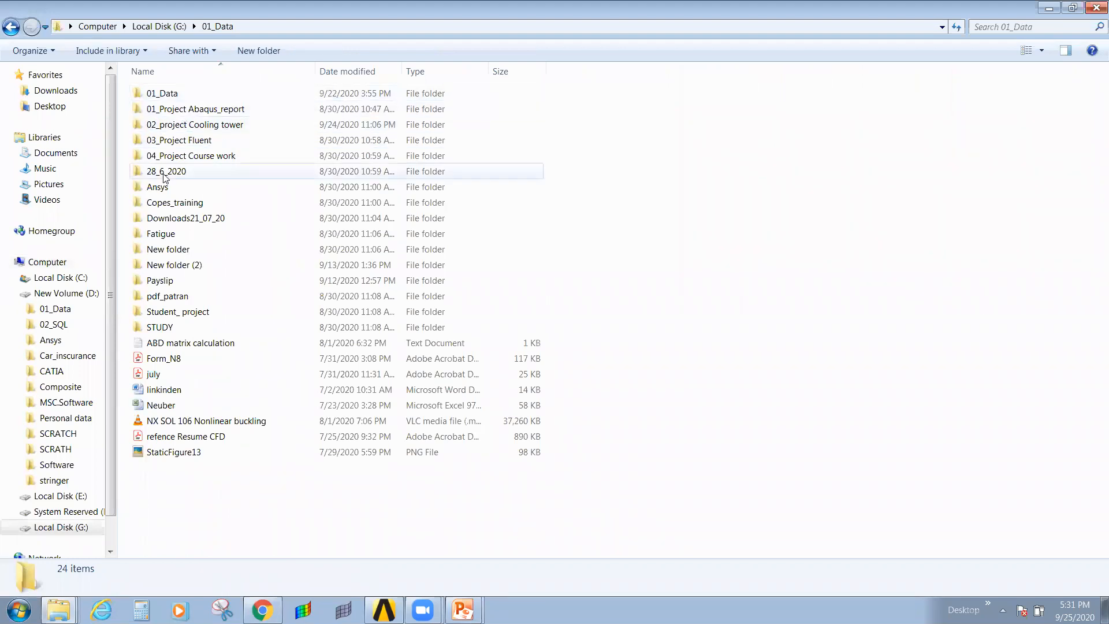
double_click(179, 203)
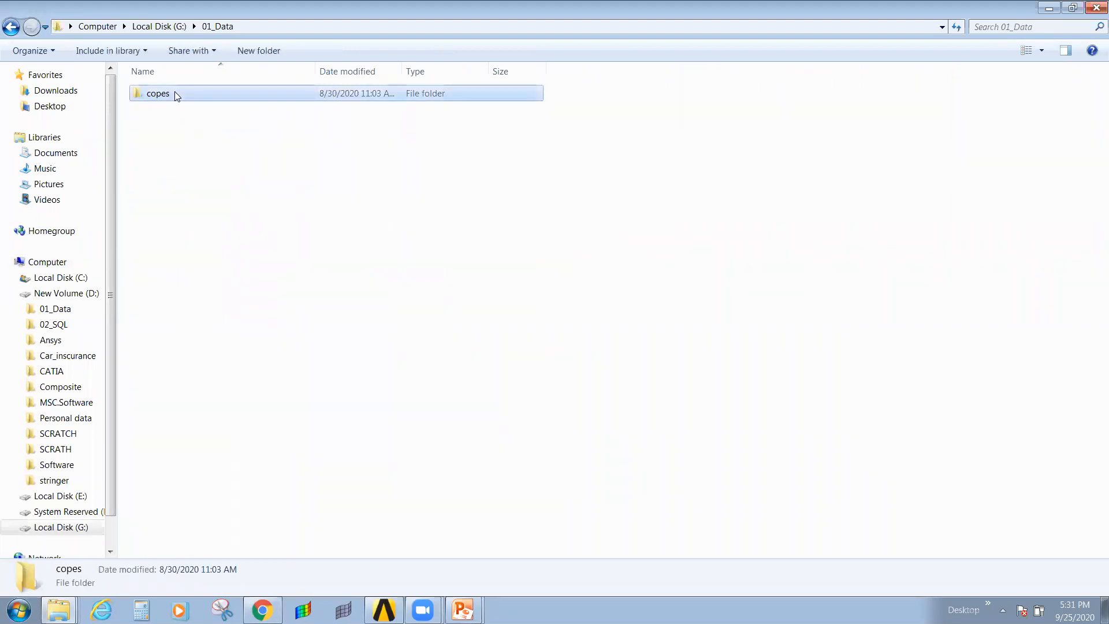
double_click(176, 92)
double_click(177, 94)
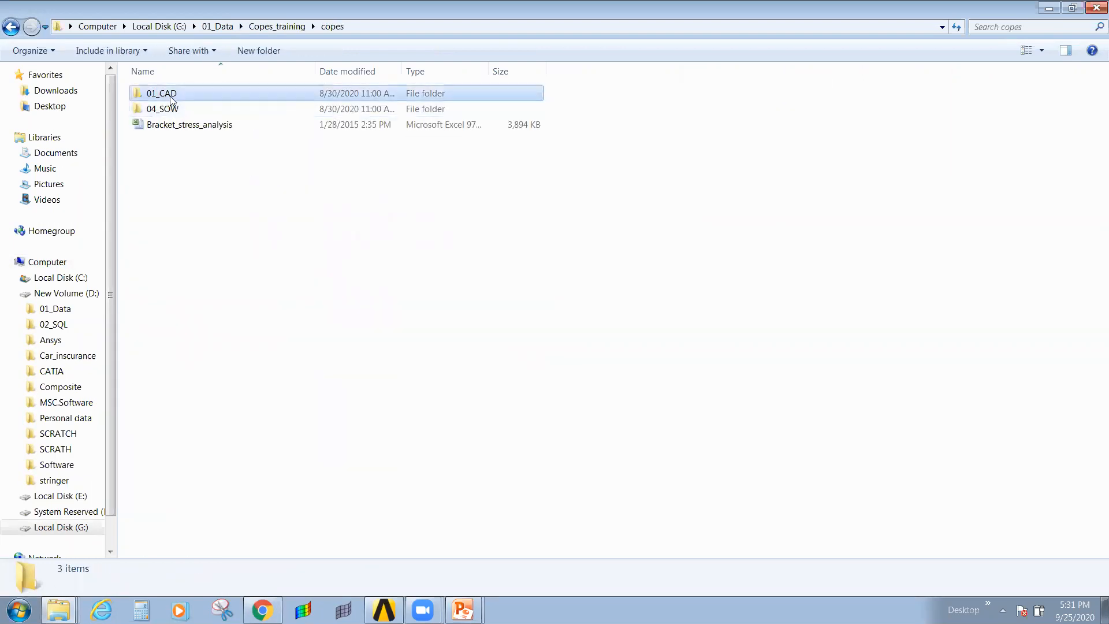
double_click(173, 93)
Copy the full path of the 01_CAD folder.
left_click(504, 31)
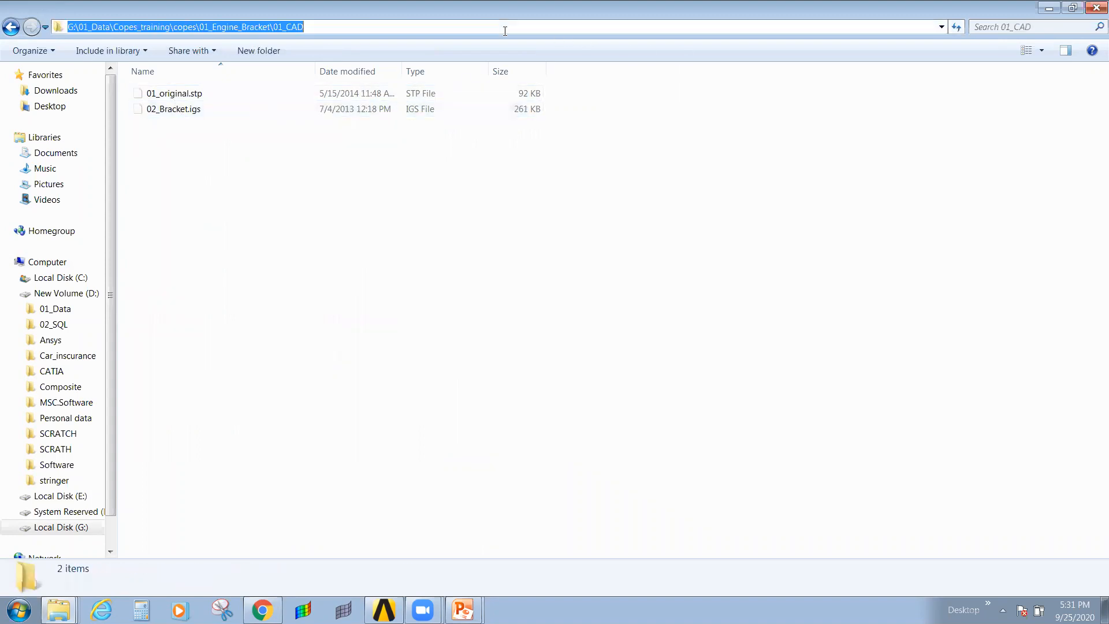
right_click(264, 24)
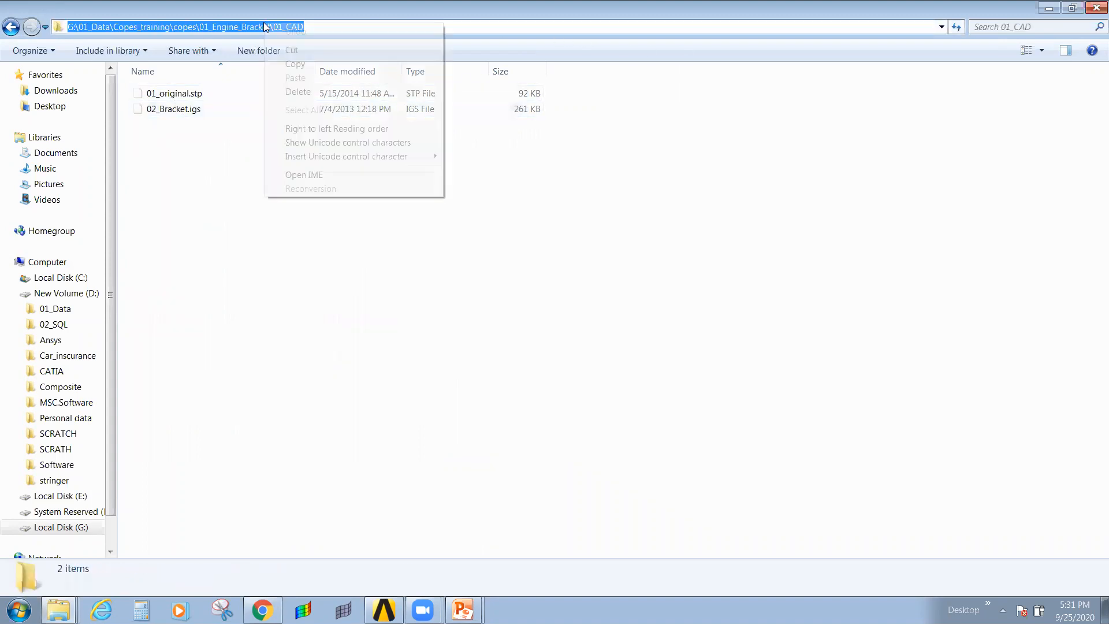
left_click(297, 64)
left_click(287, 84)
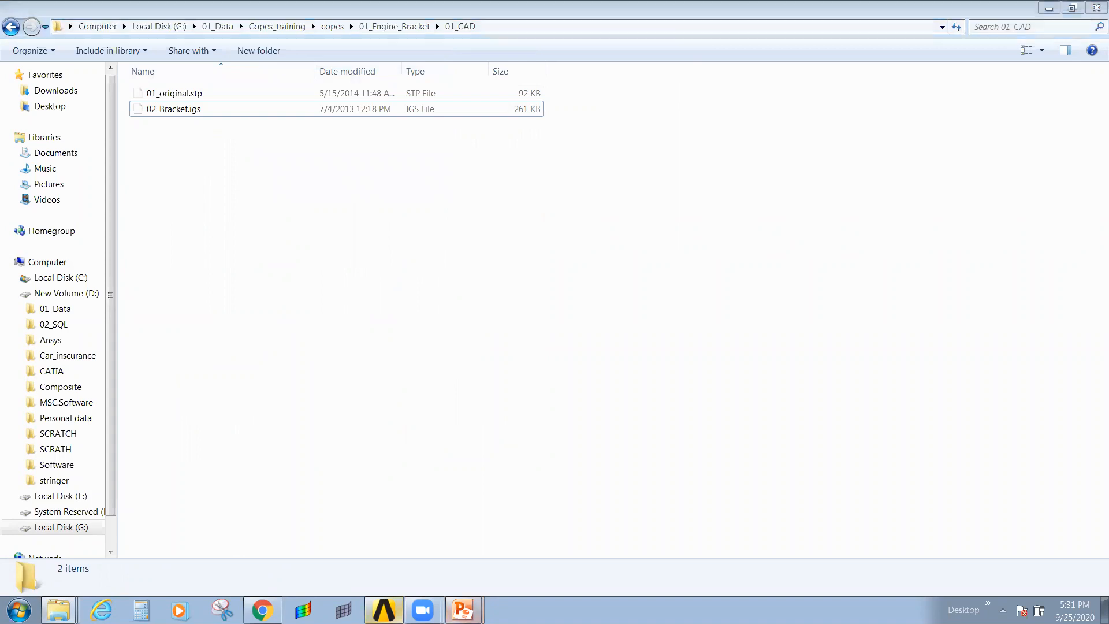
Switch back to Workbench and import 02_Bracket.igs from the copied folder path into the Static Structural system's Geometry cell.
key("alt+Tab")
left_click(224, 156)
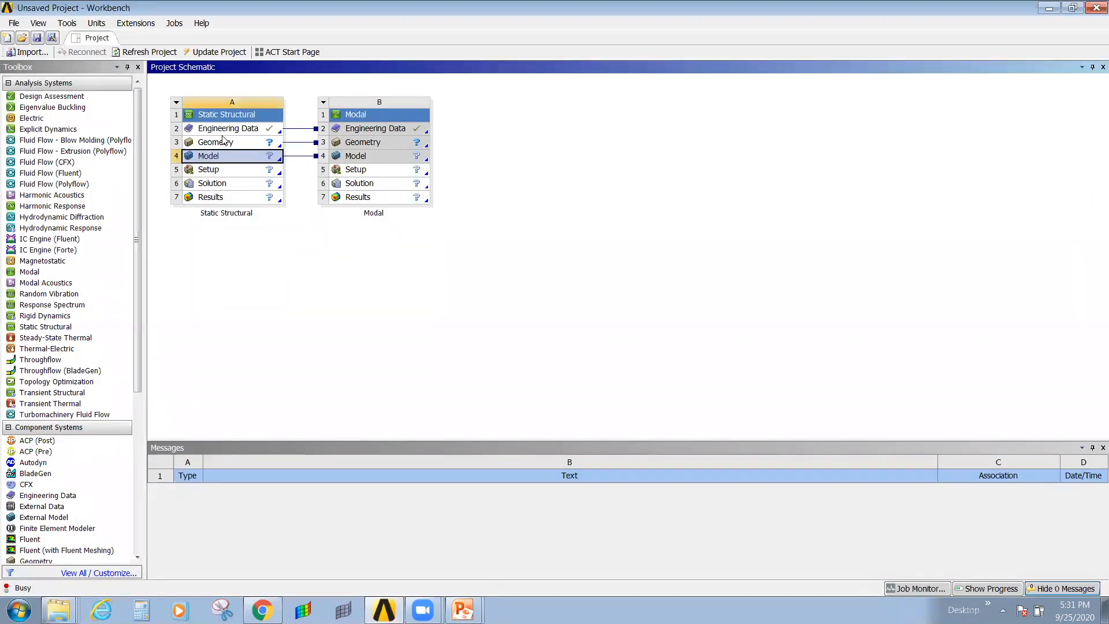
left_click(225, 142)
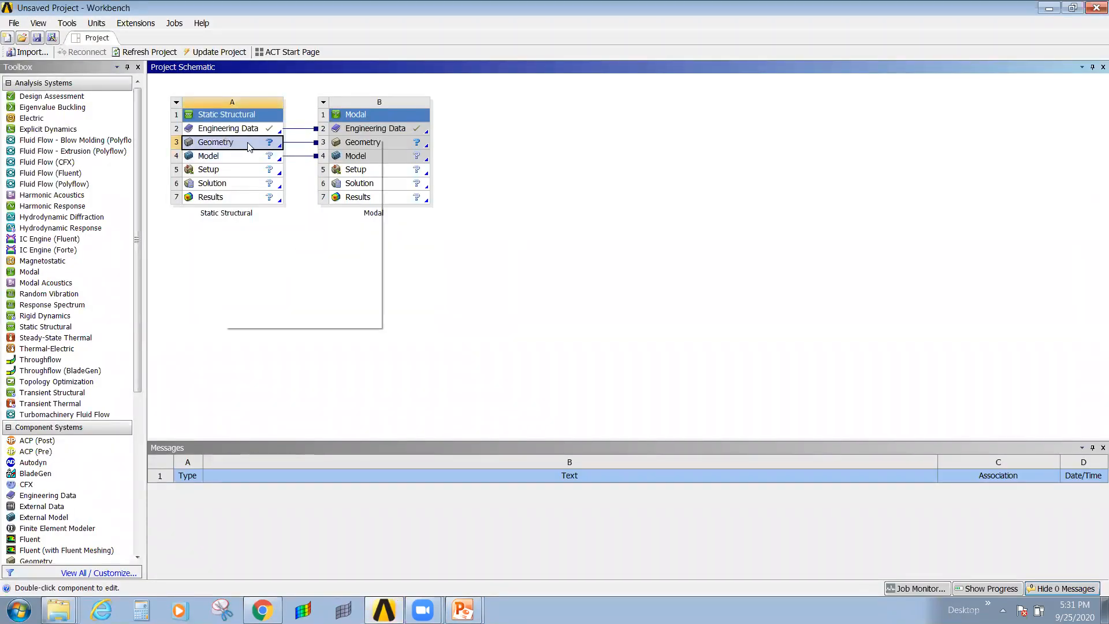
right_click(234, 144)
mouse_move(369, 171)
left_click(414, 172)
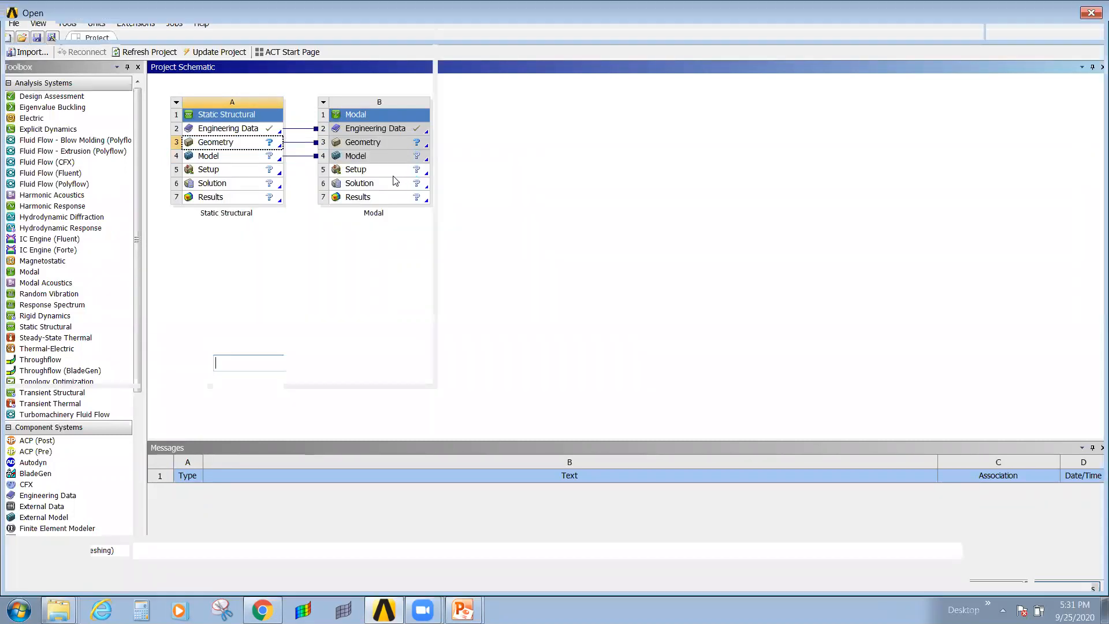
key("ctrl+v")
key("Return")
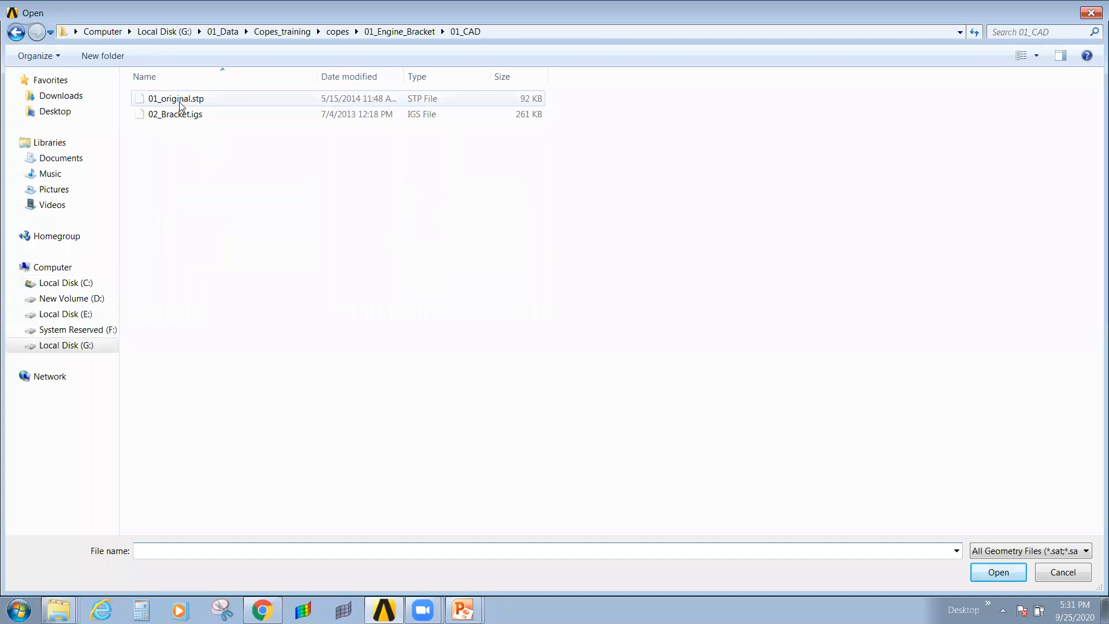
double_click(184, 113)
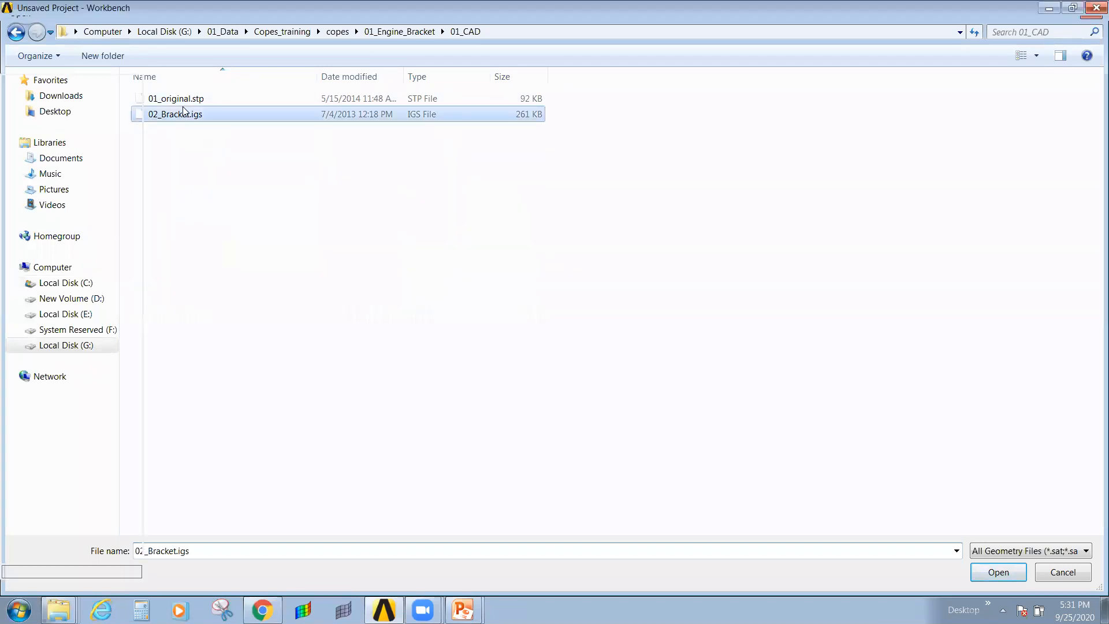
Open the Static Structural system's Model cell for editing in Mechanical.
left_click(250, 162)
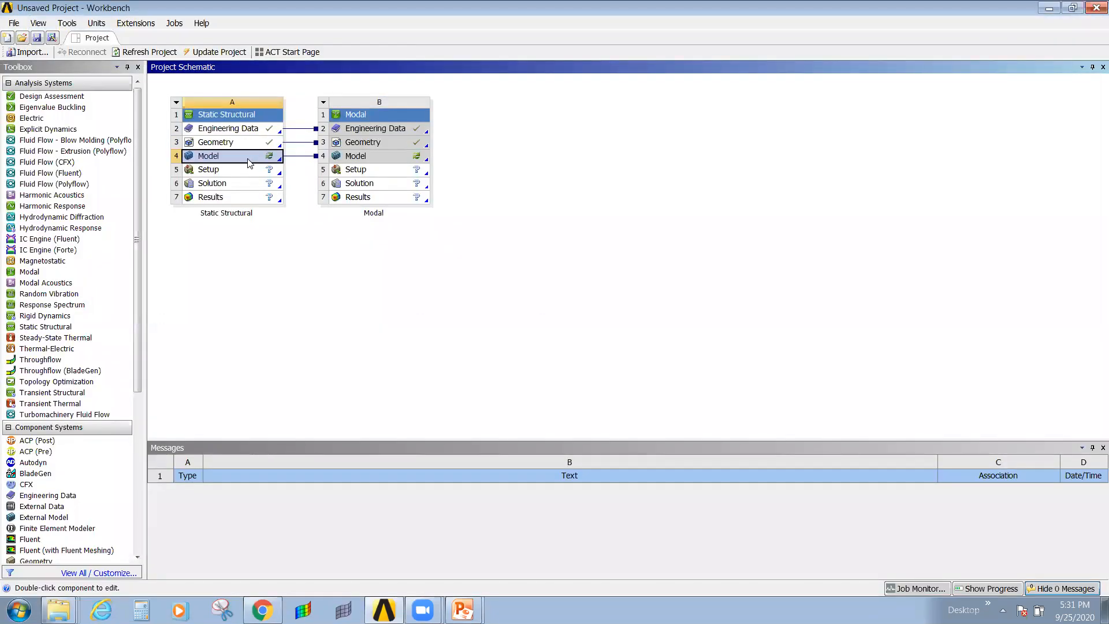
right_click(249, 162)
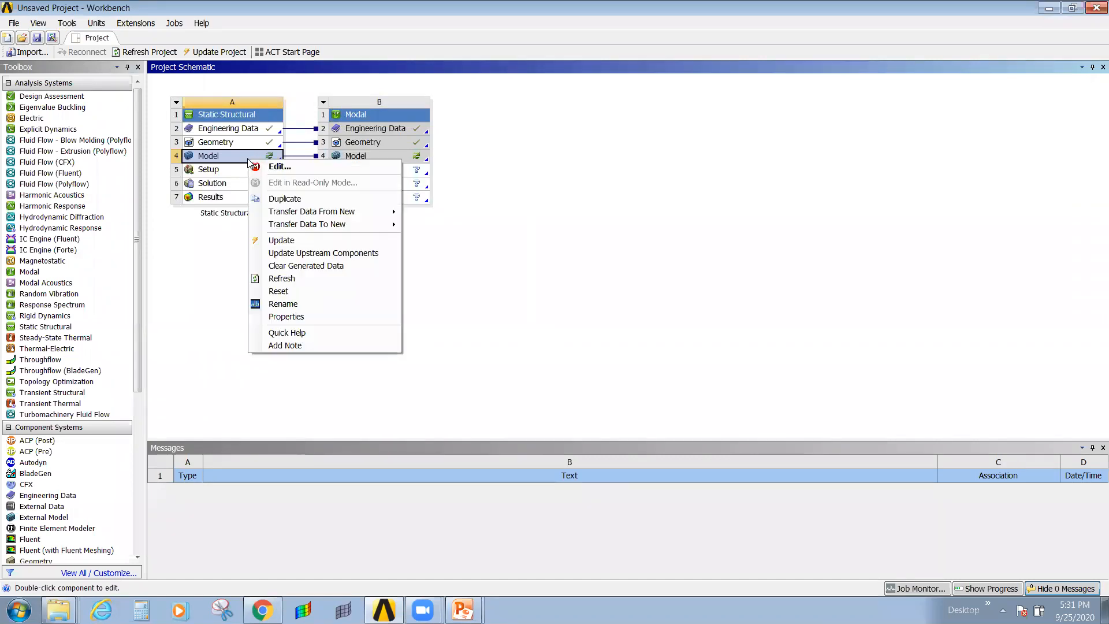
left_click(281, 163)
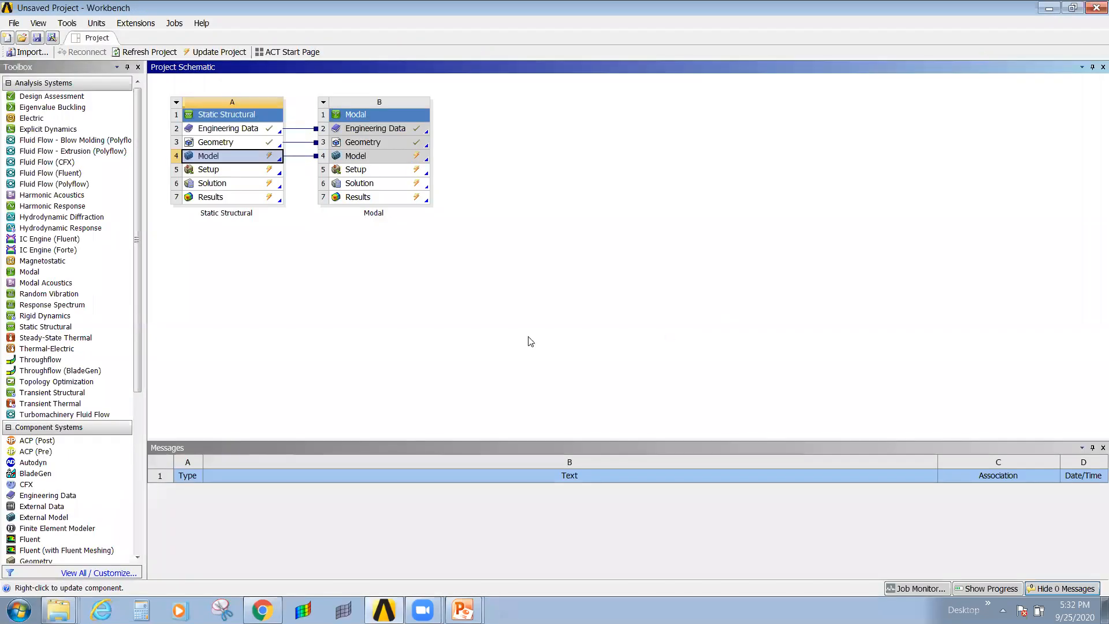
Replace the Static Structural system's geometry with 01_original.stp from the 01_CAD folder.
left_click(237, 146)
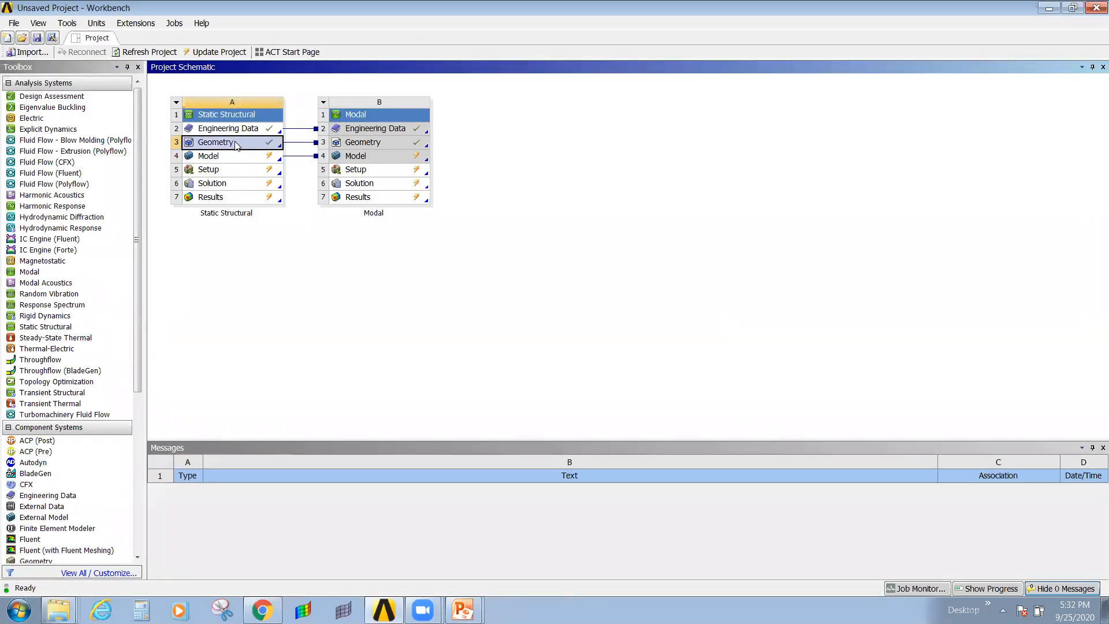
right_click(237, 146)
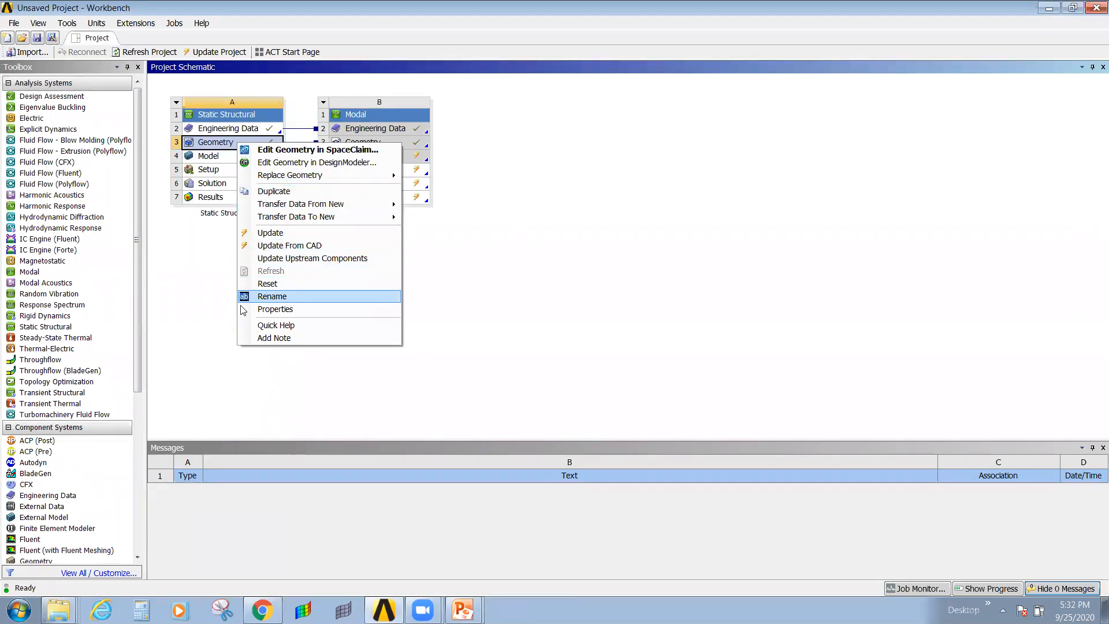
mouse_move(321, 175)
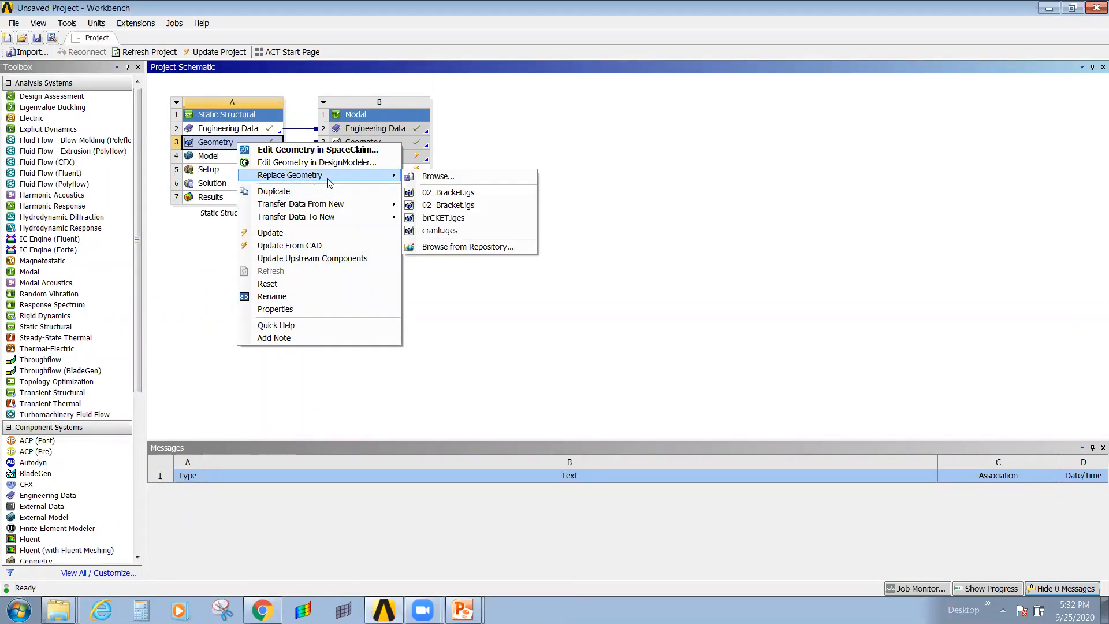
left_click(424, 181)
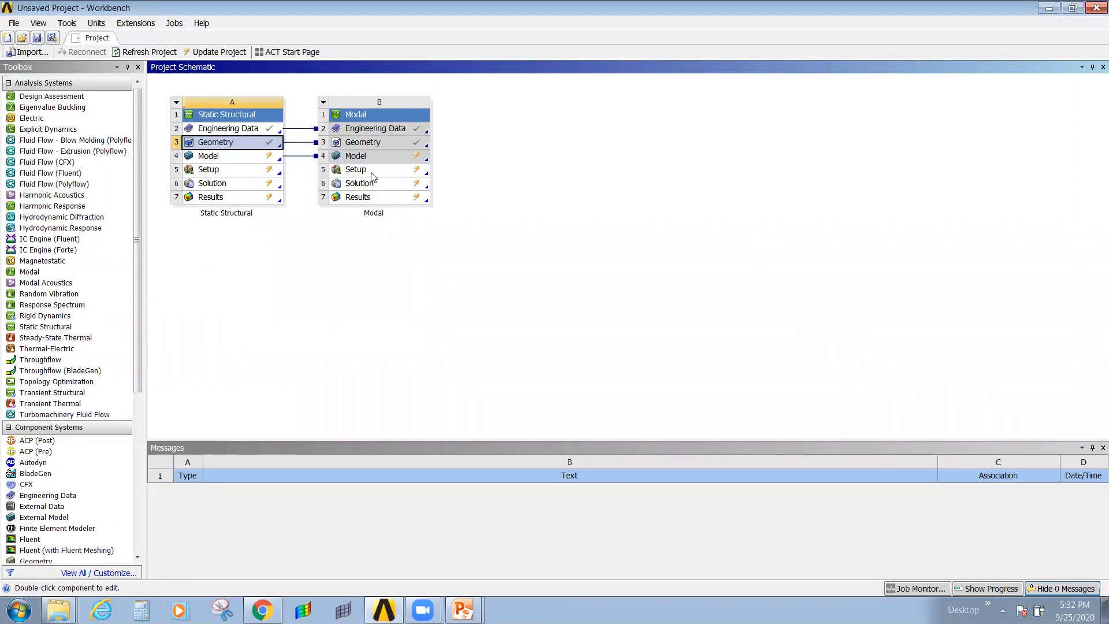
right_click(237, 143)
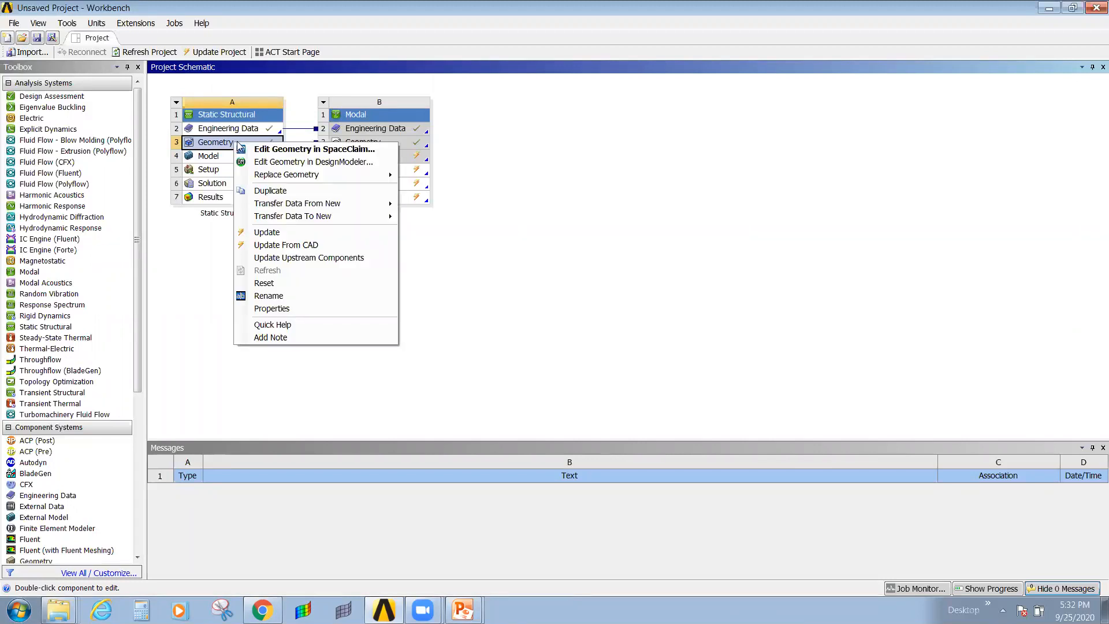
mouse_move(296, 176)
left_click(478, 176)
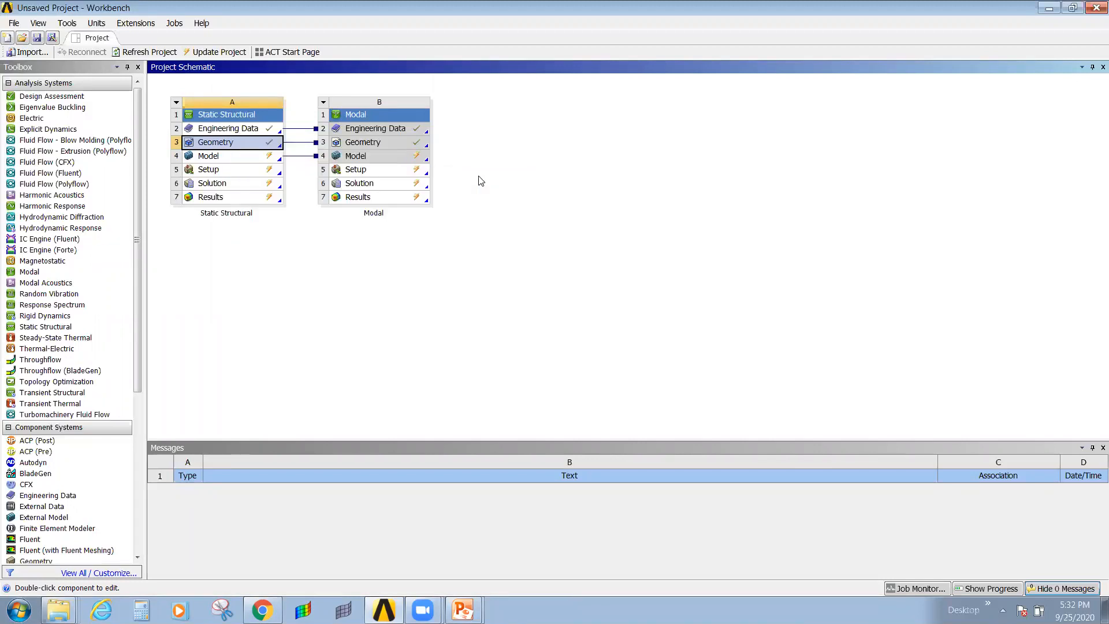
Open the Static Structural system's Model cell for editing in Mechanical and re-read the upstream data.
double_click(212, 104)
left_click(218, 157)
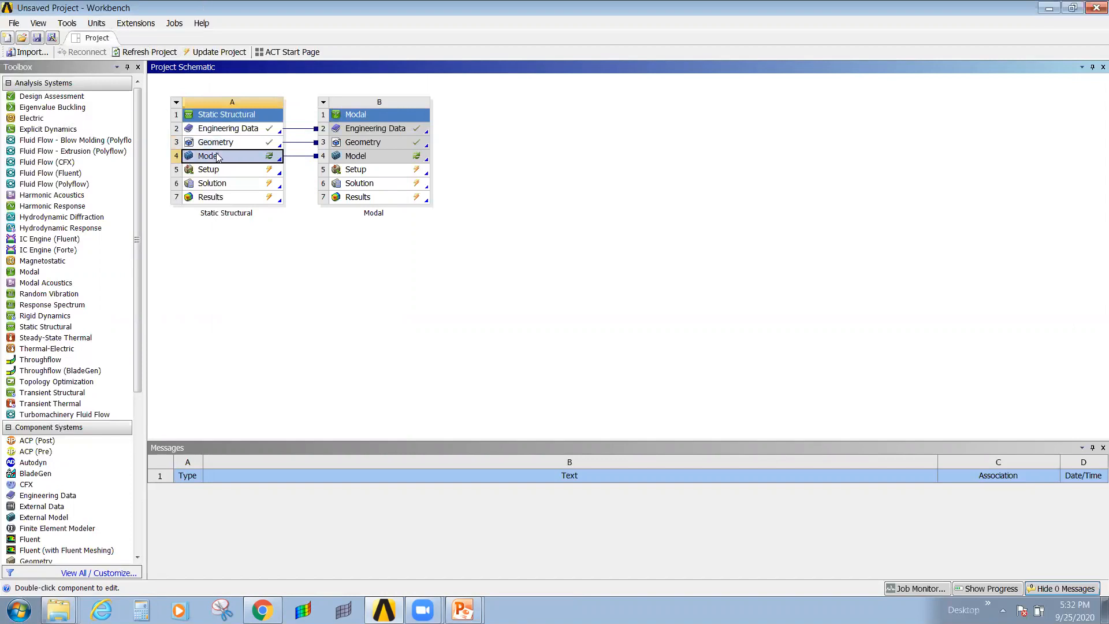
right_click(217, 153)
left_click(255, 165)
right_click(266, 164)
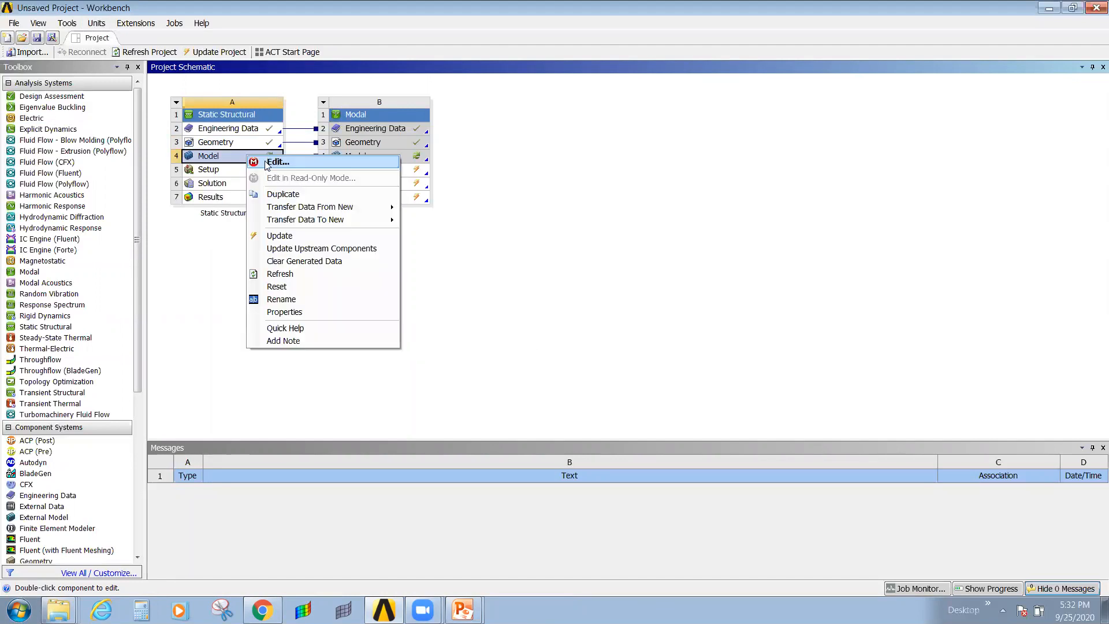
left_click(276, 162)
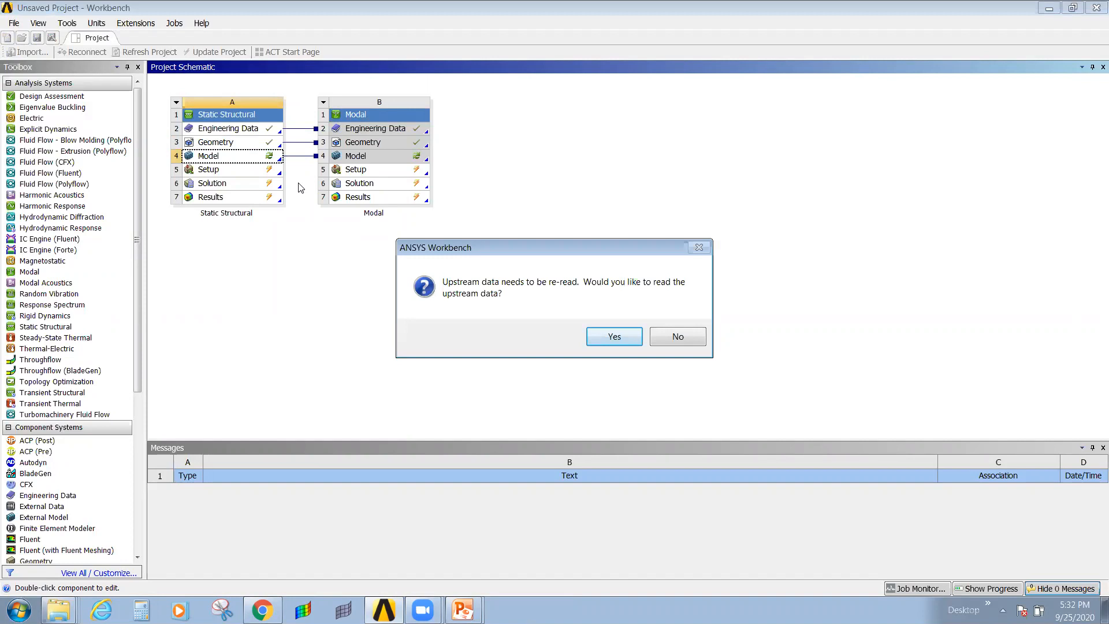
left_click(623, 340)
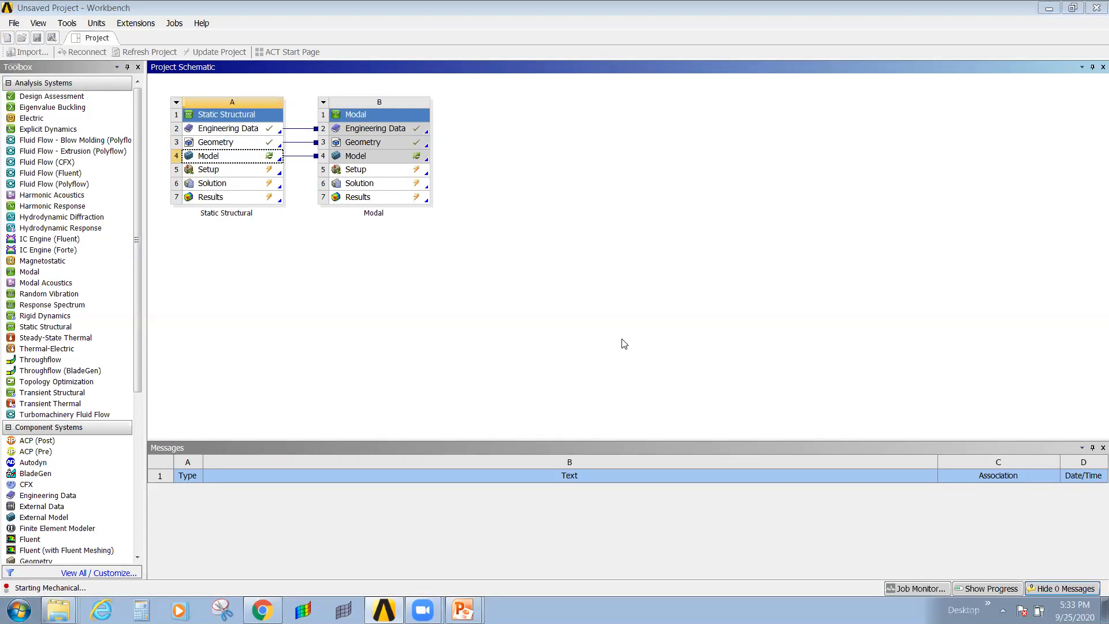
left_click(464, 610)
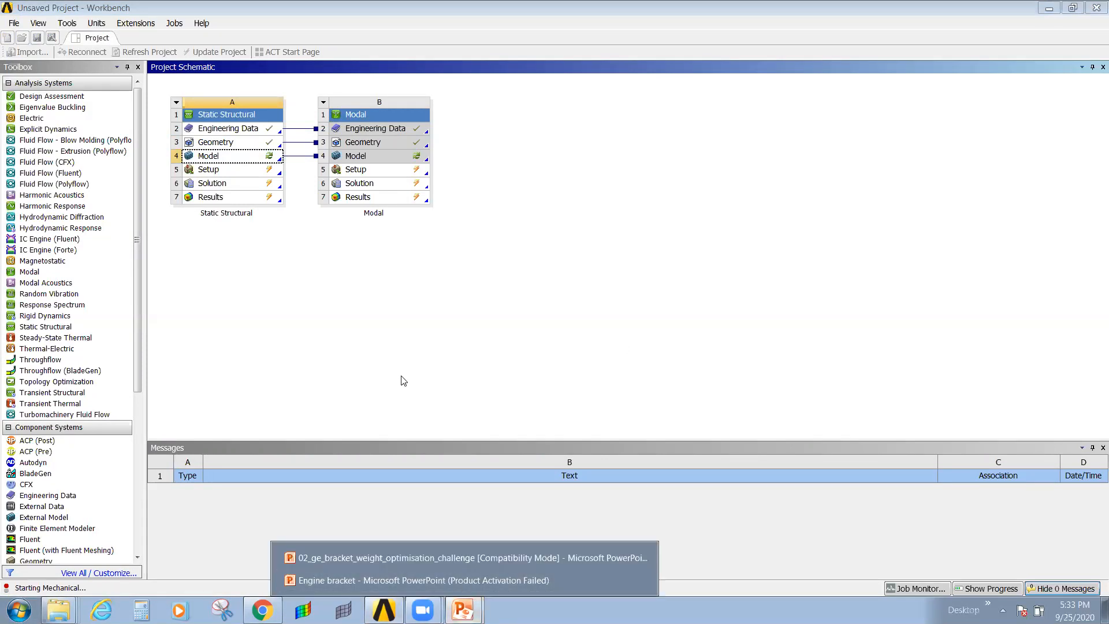
left_click(422, 374)
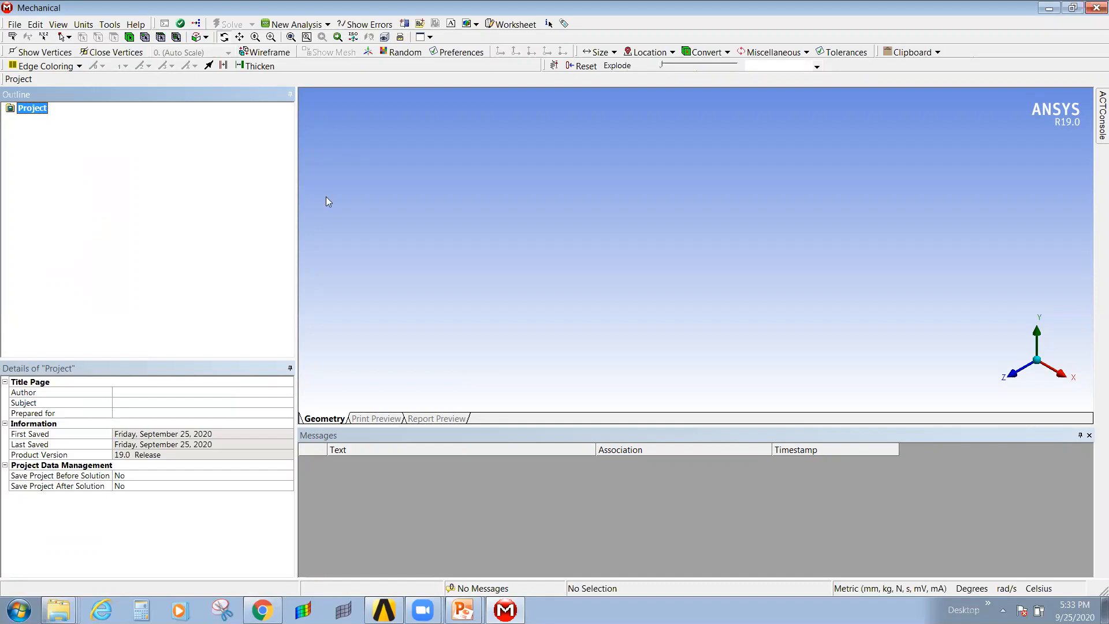
left_click(328, 215)
right_click(519, 277)
left_click(549, 331)
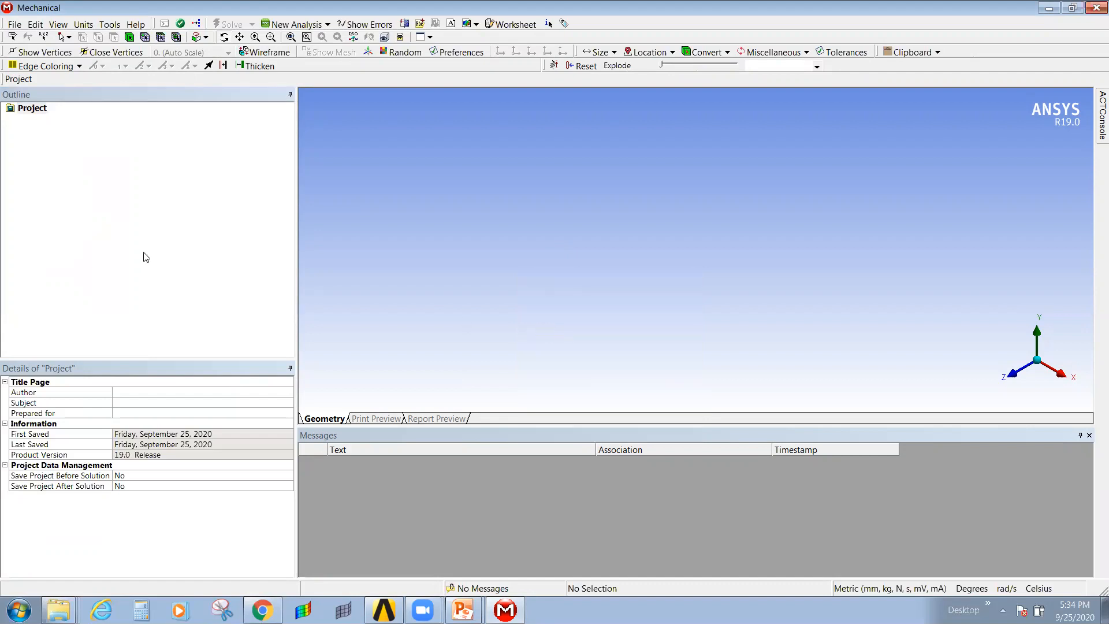
Close the empty Mechanical session and start a new Workbench project without saving the current one.
left_click(32, 108)
key("alt+F4")
left_click(252, 155)
key("alt+F4")
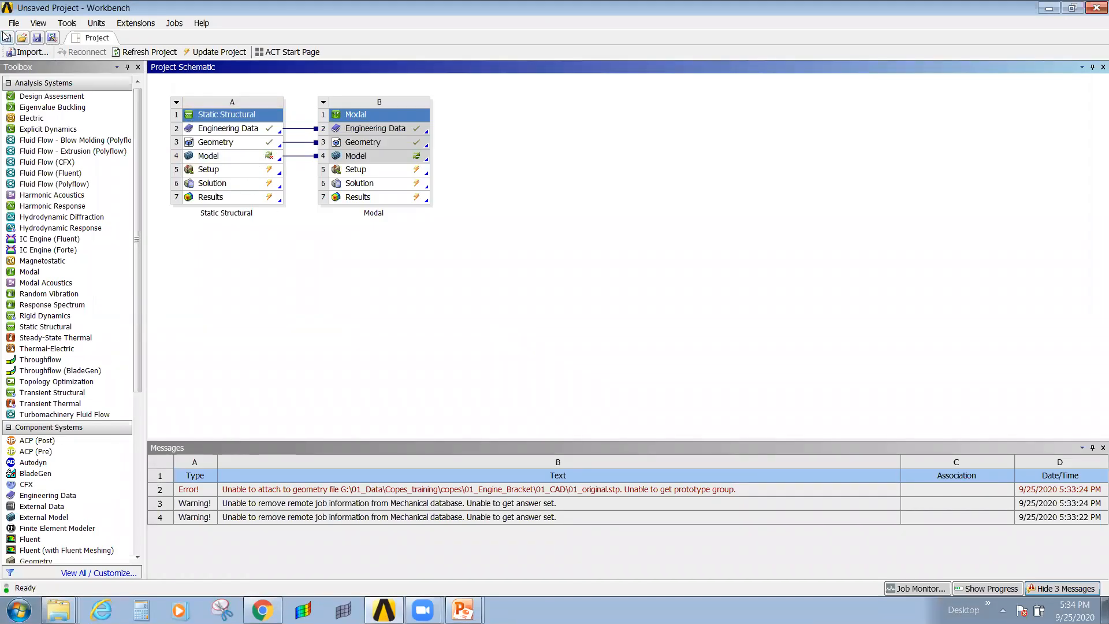
left_click(570, 327)
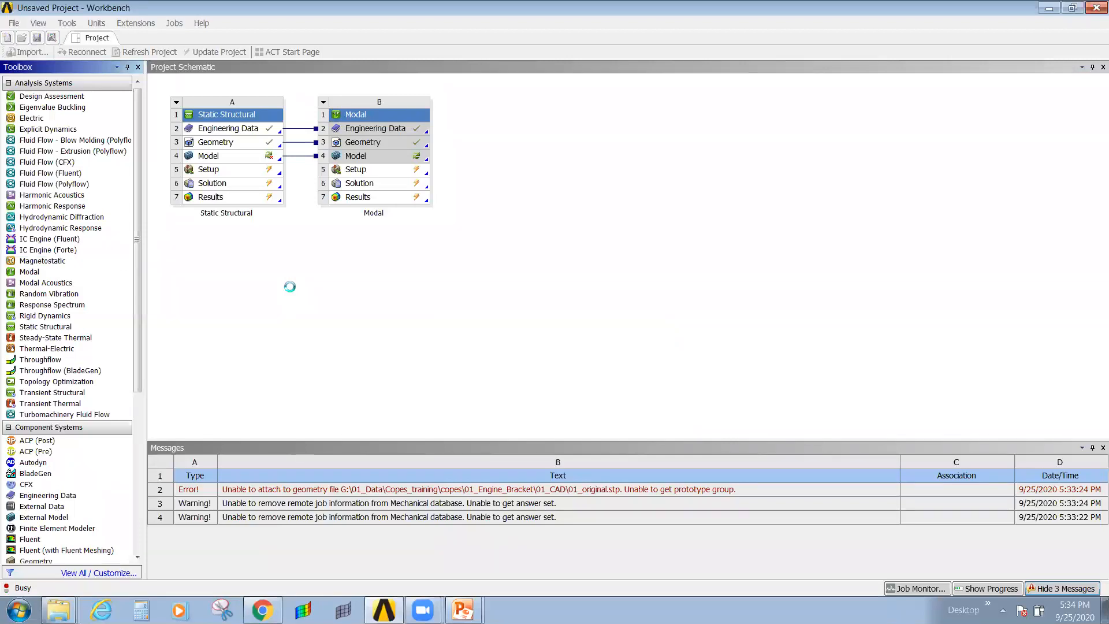
Create a standalone Modal system and add a Static Structural system sharing its engineering data, geometry and model.
left_click_drag(49, 271, 217, 126)
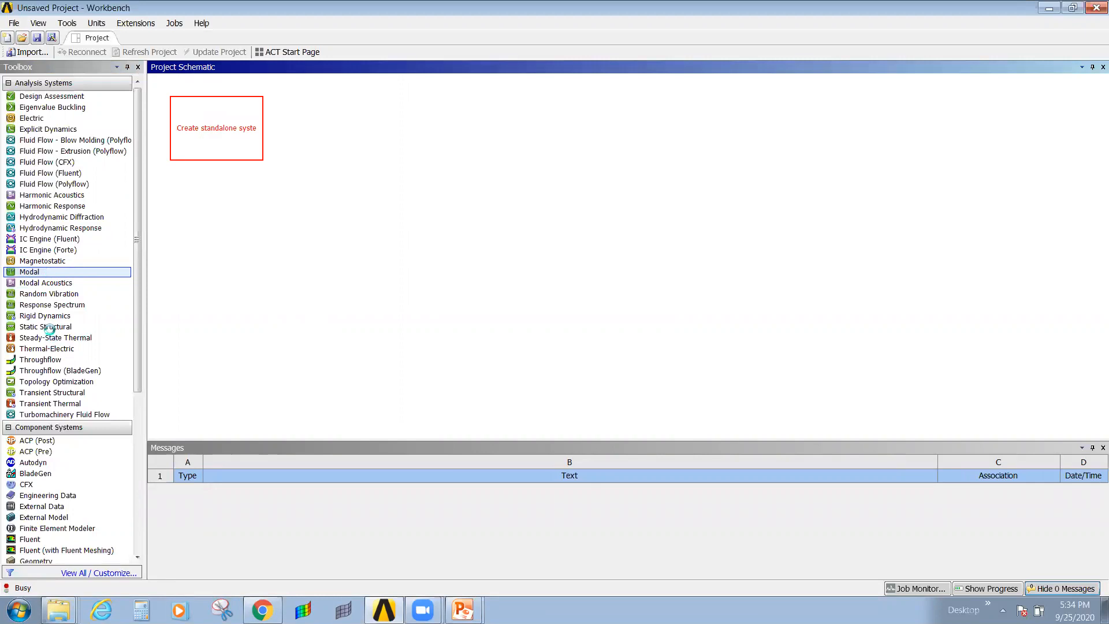
left_click_drag(50, 334, 246, 151)
Import the first recently used bracket geometry file into the Modal system's Geometry cell.
left_click(217, 146)
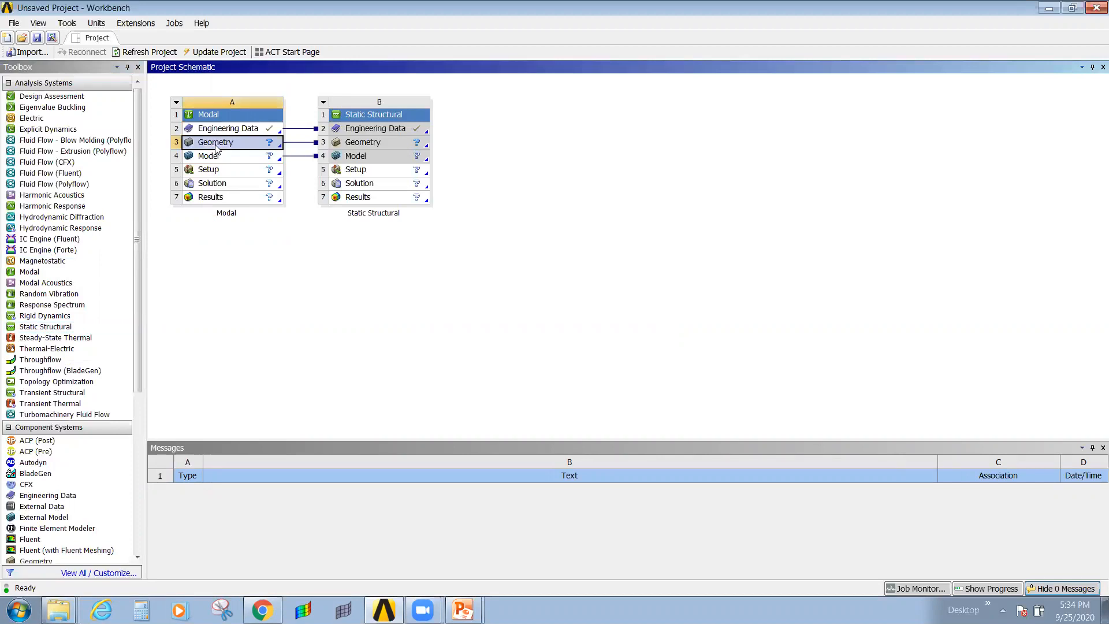
right_click(217, 148)
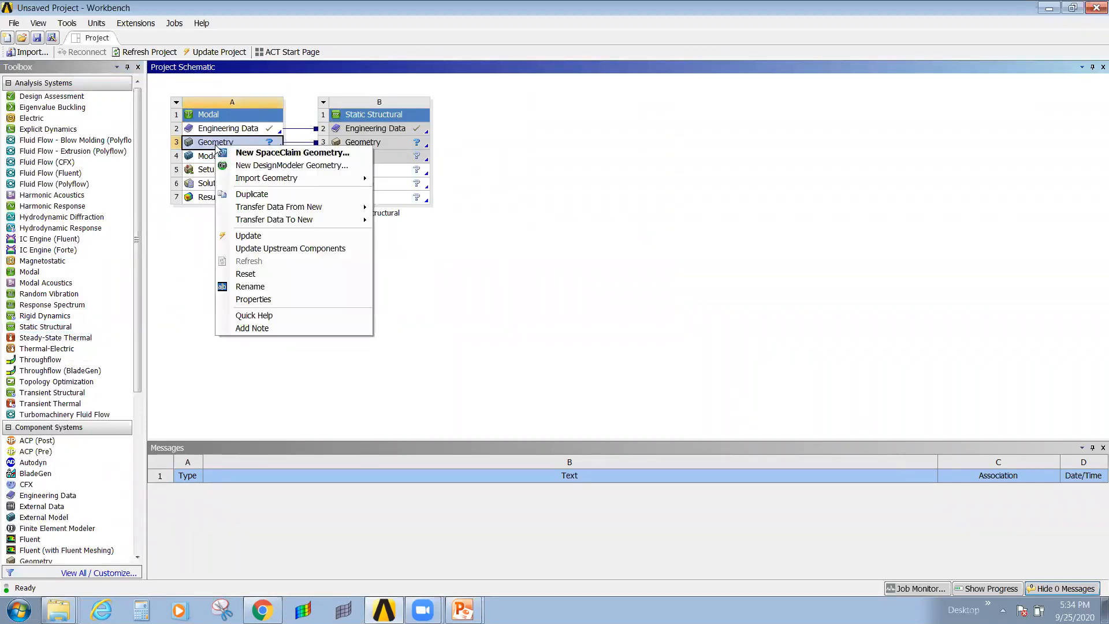
mouse_move(339, 180)
left_click(419, 196)
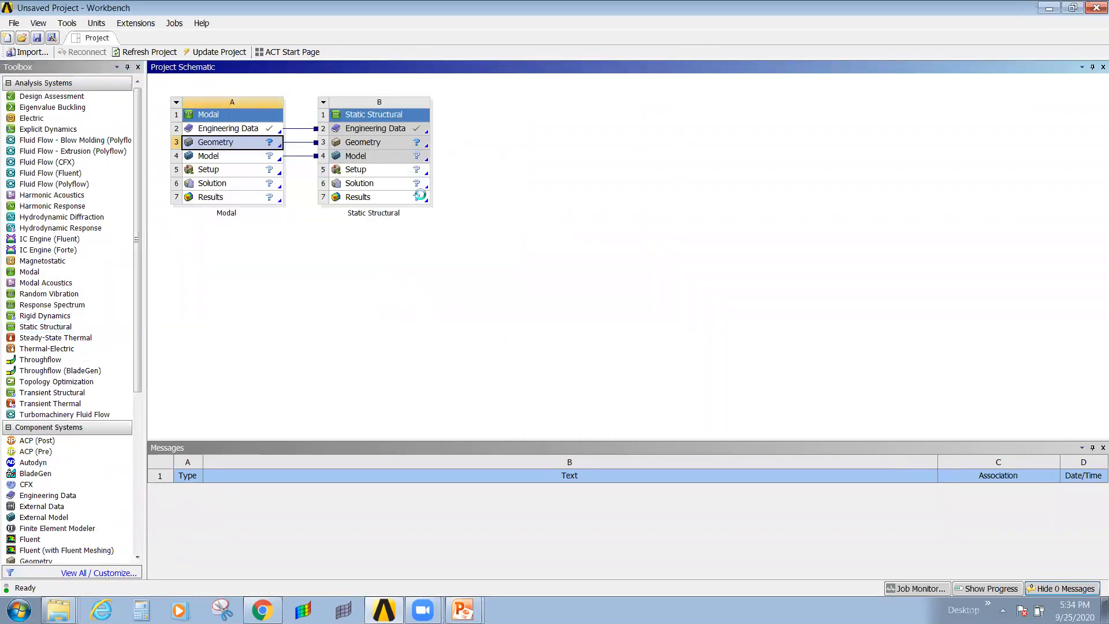
Open the Modal system's Model cell for editing in Mechanical.
left_click(219, 157)
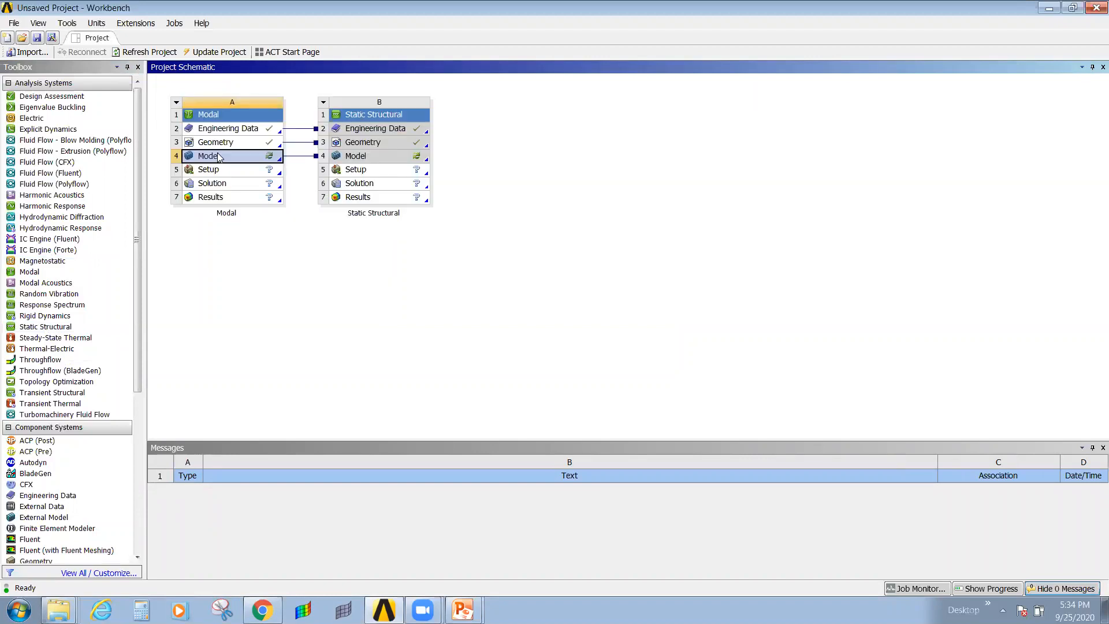
right_click(219, 156)
left_click(238, 160)
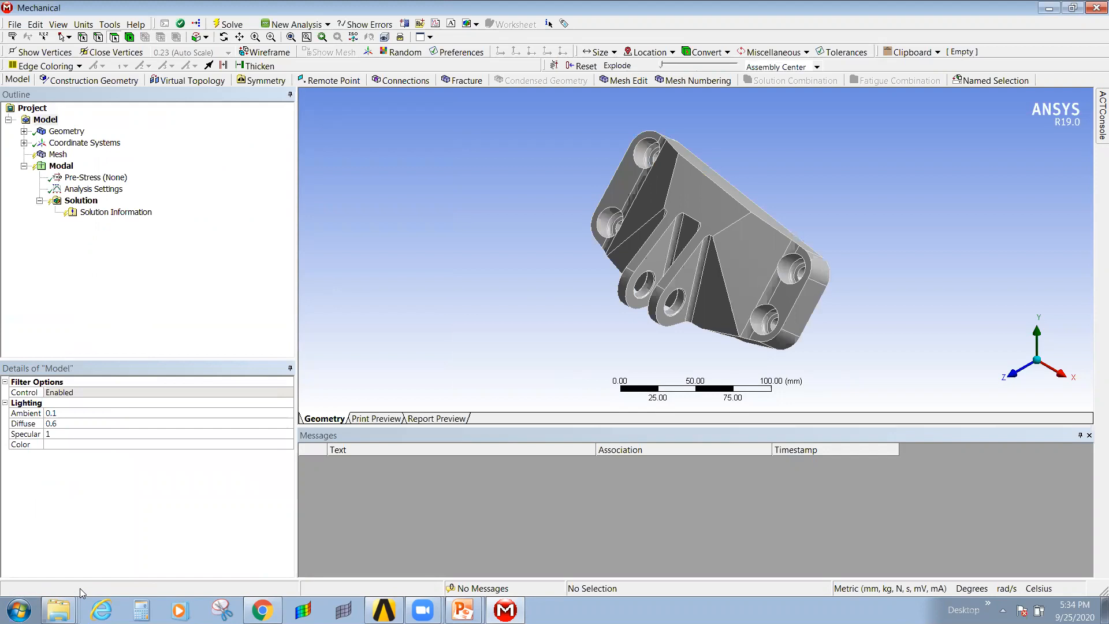
middle_click_drag(745, 302, 894, 263)
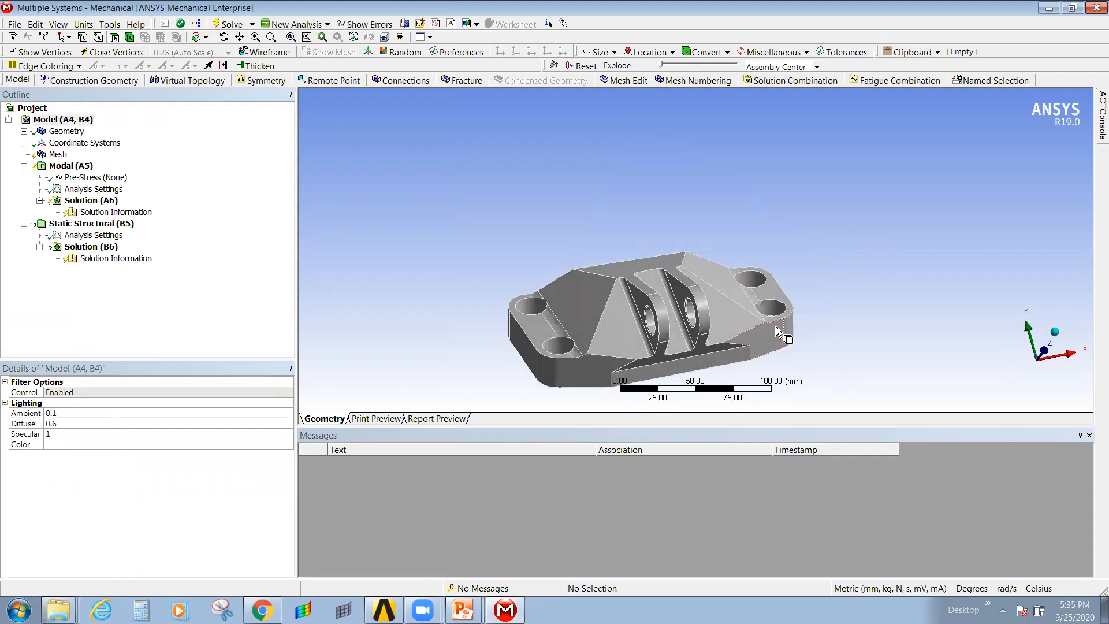
middle_click_drag(763, 328, 761, 273, "ctrl")
left_click(61, 169)
key("Left")
left_click(23, 178)
left_click(23, 178)
left_click(23, 166)
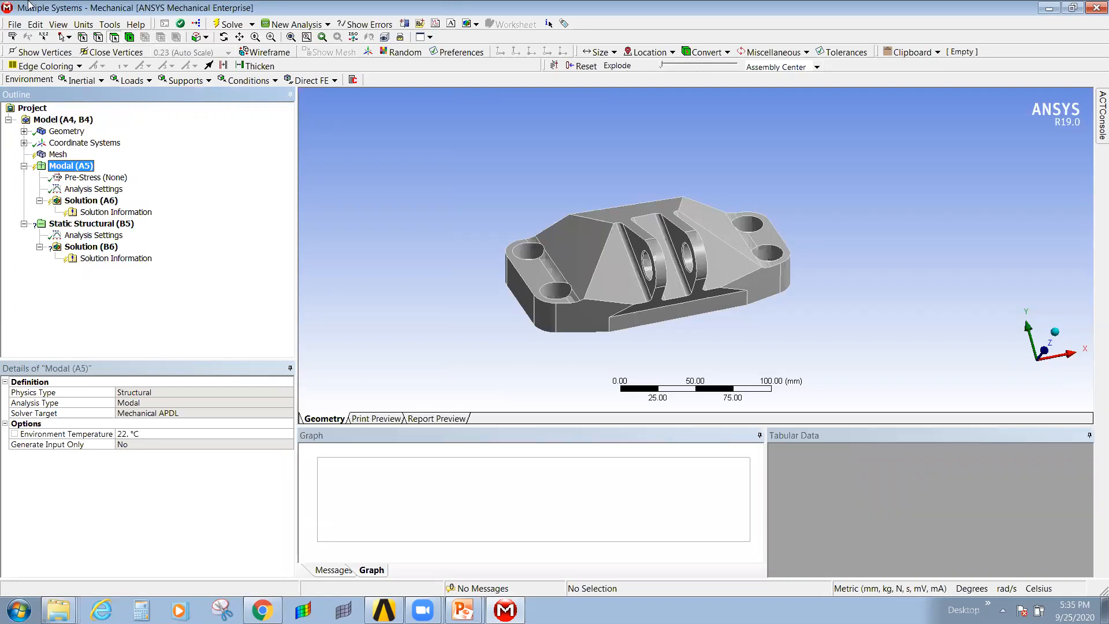
left_click(13, 25)
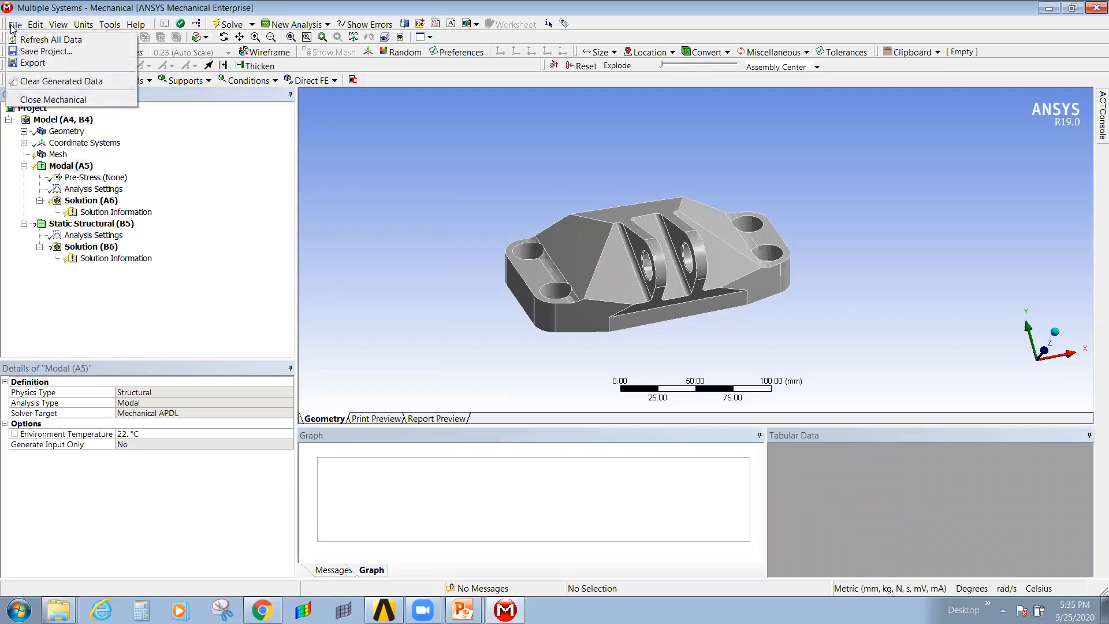
left_click(369, 315)
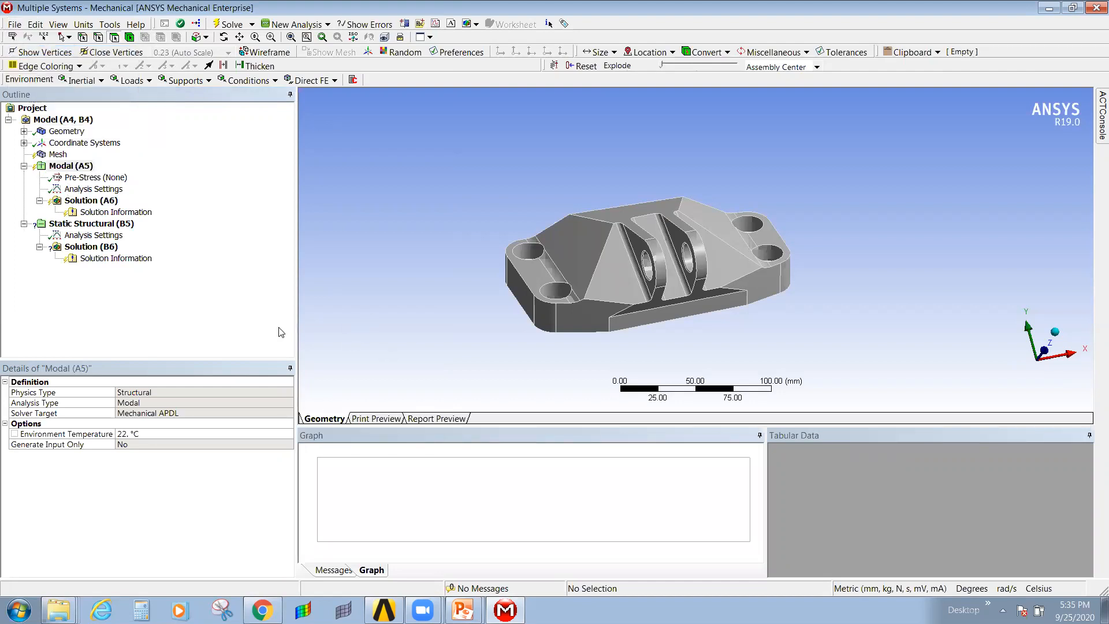
left_click(151, 312)
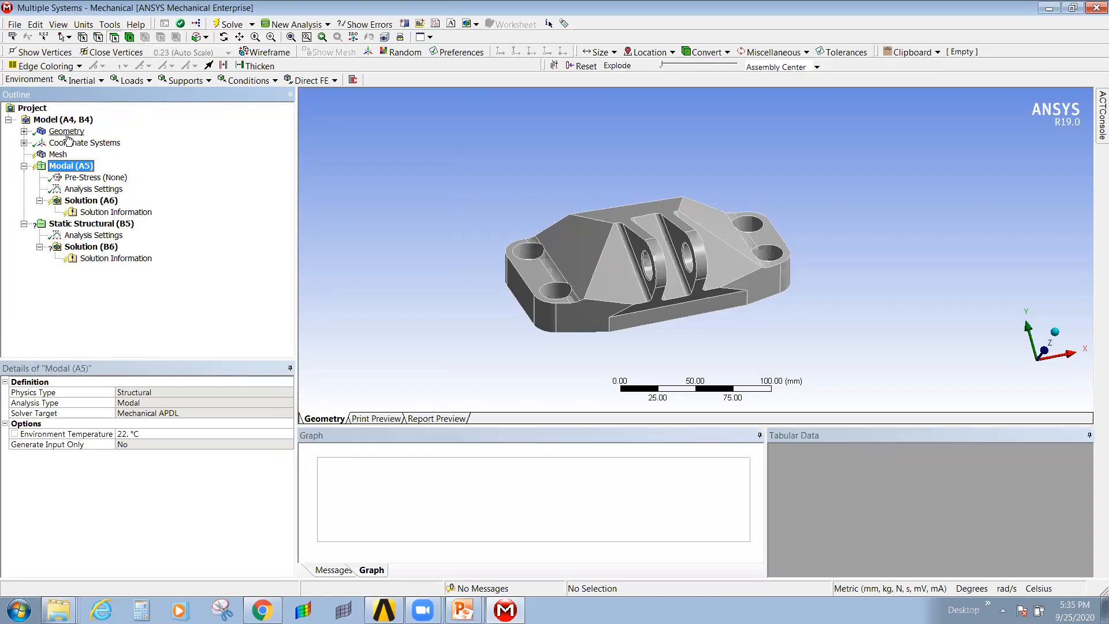
Select the bracket body under Geometry and request a new material for its assignment, acknowledging the refresh reminder.
left_click(24, 131)
left_click(91, 143)
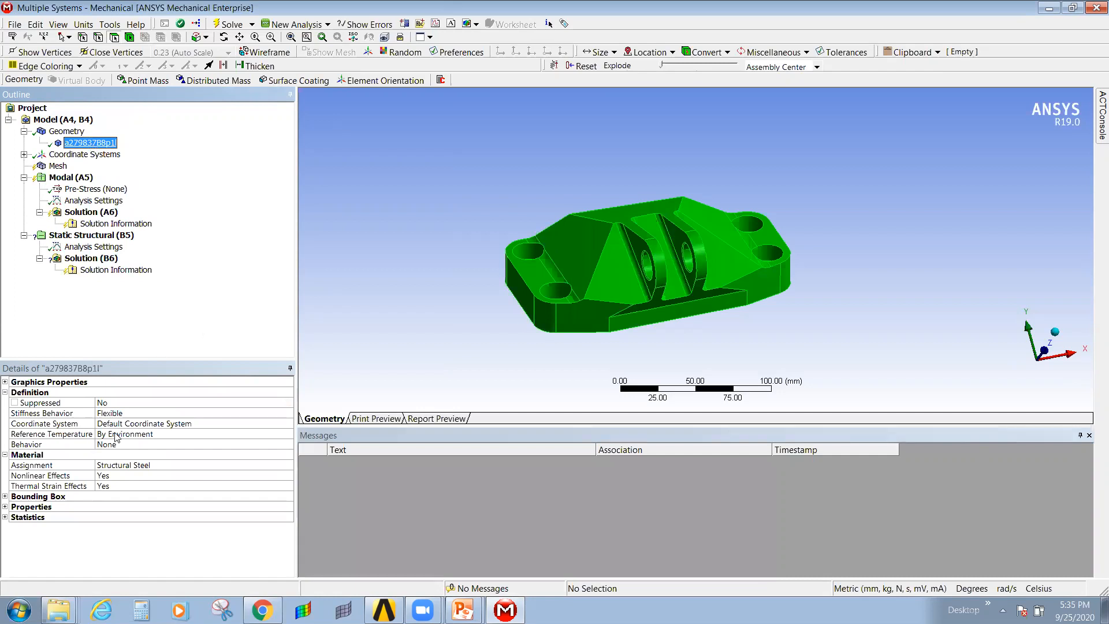
left_click(125, 466)
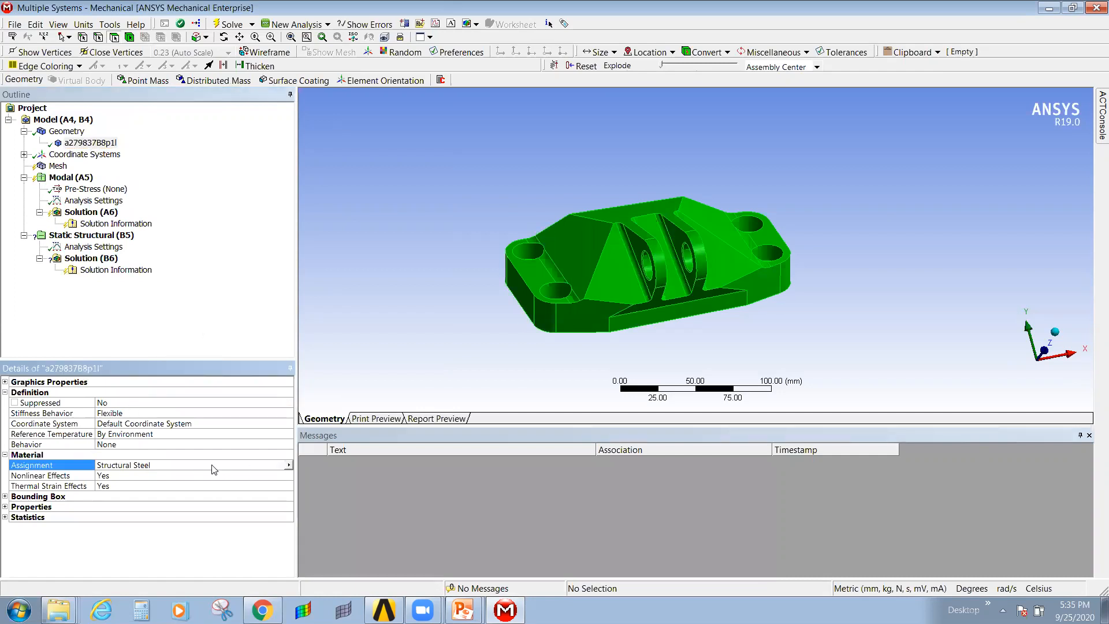
left_click(288, 465)
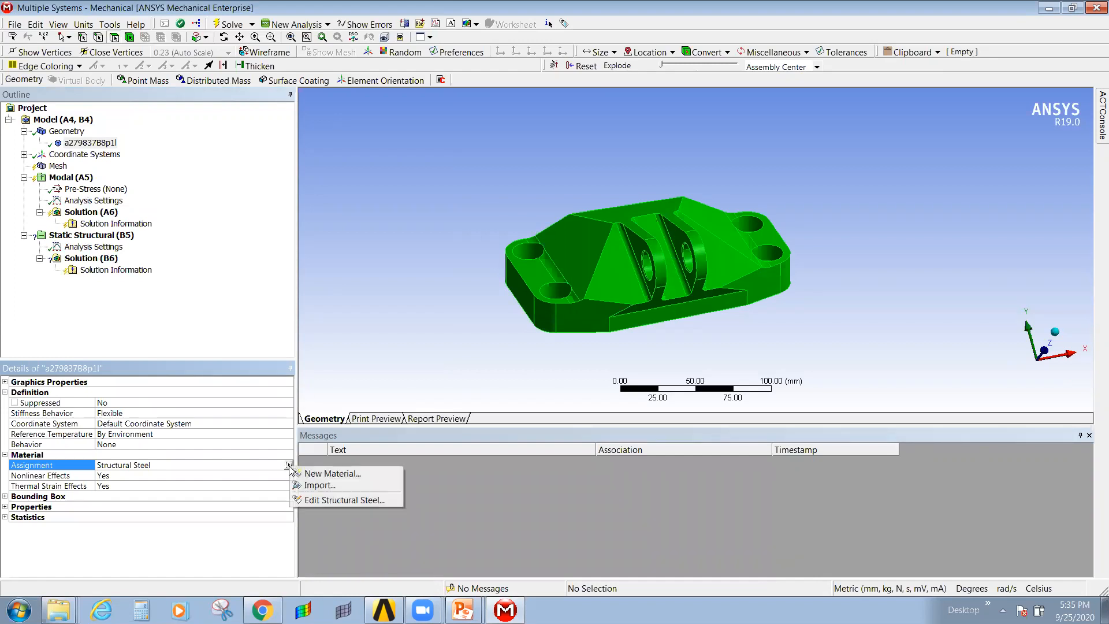
left_click(324, 478)
left_click(562, 322)
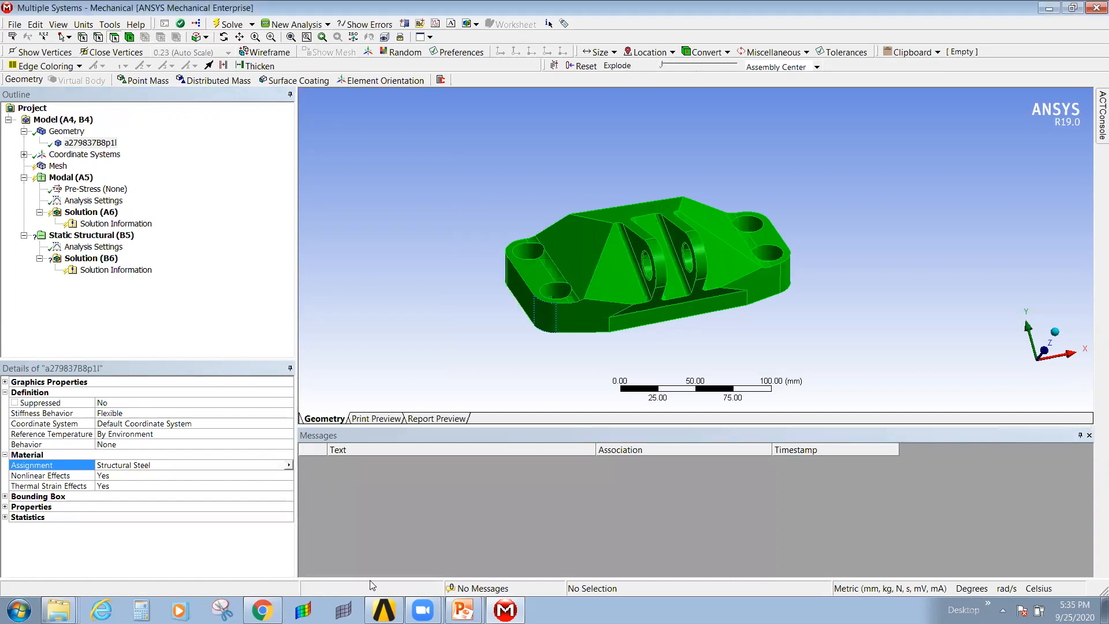
Switch to Workbench and refresh the project.
left_click(392, 603)
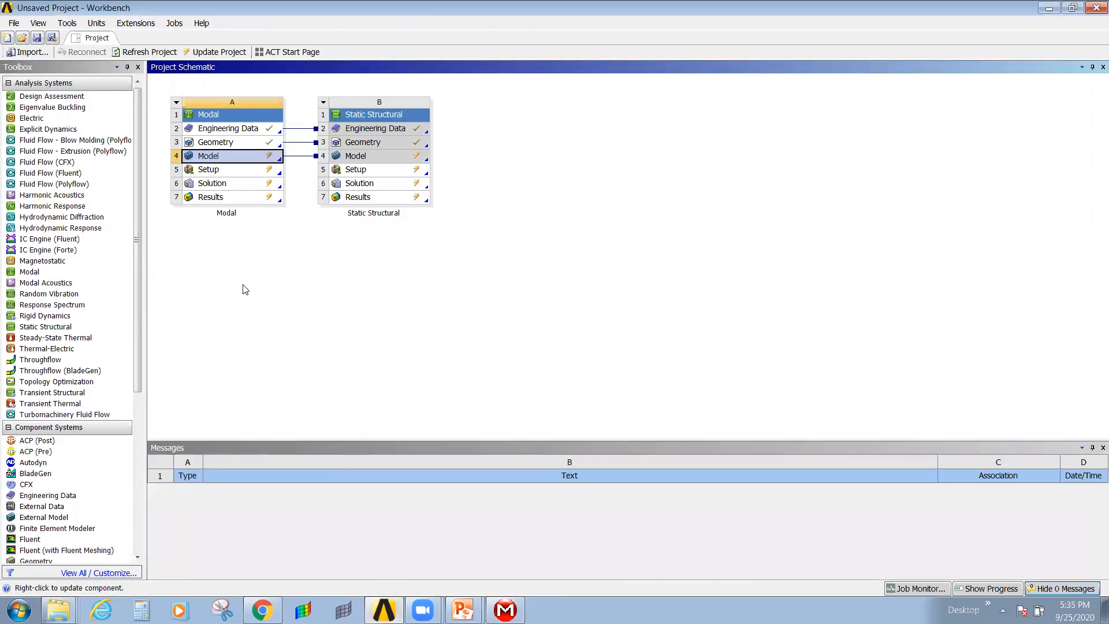
left_click(226, 211)
left_click(149, 53)
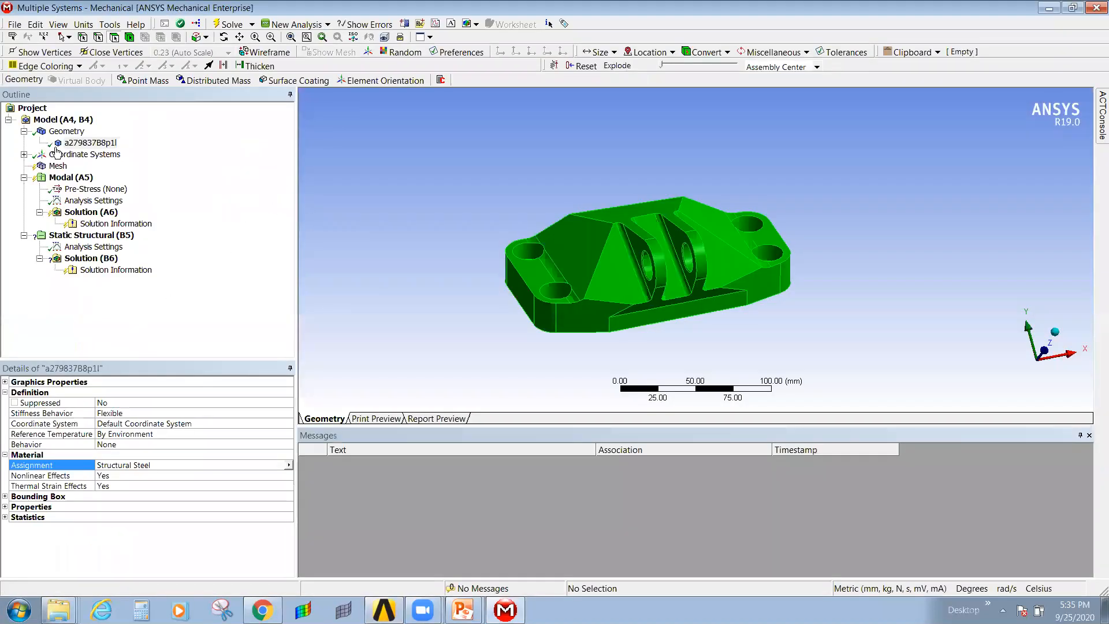
Return to Mechanical and request a new material again for the bracket body, acknowledging the refresh reminder.
left_click(55, 146)
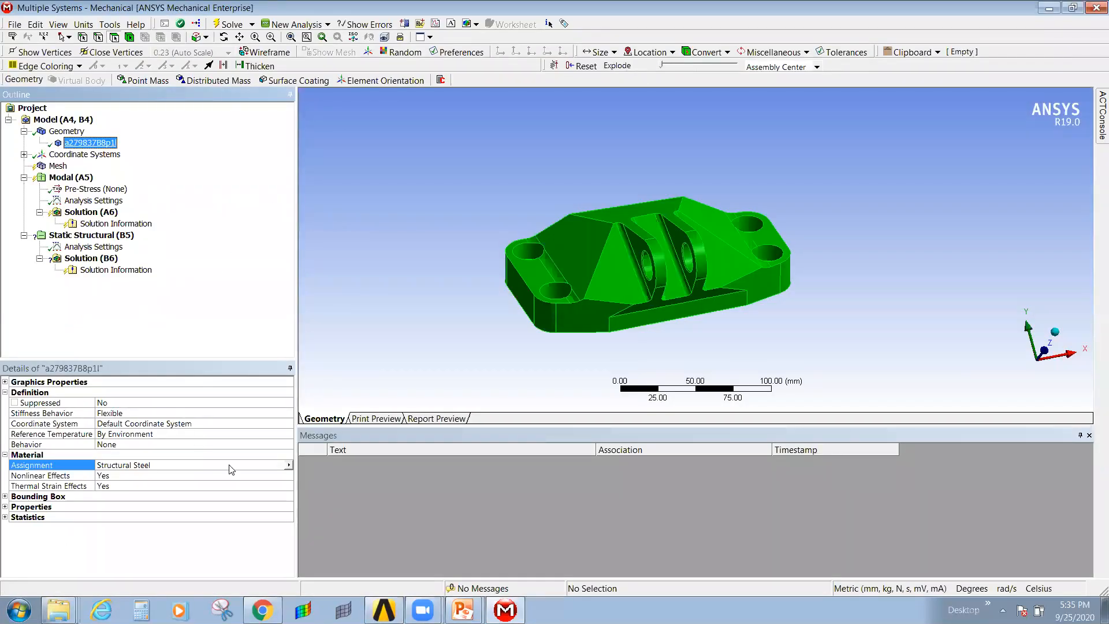
left_click(288, 465)
left_click(310, 473)
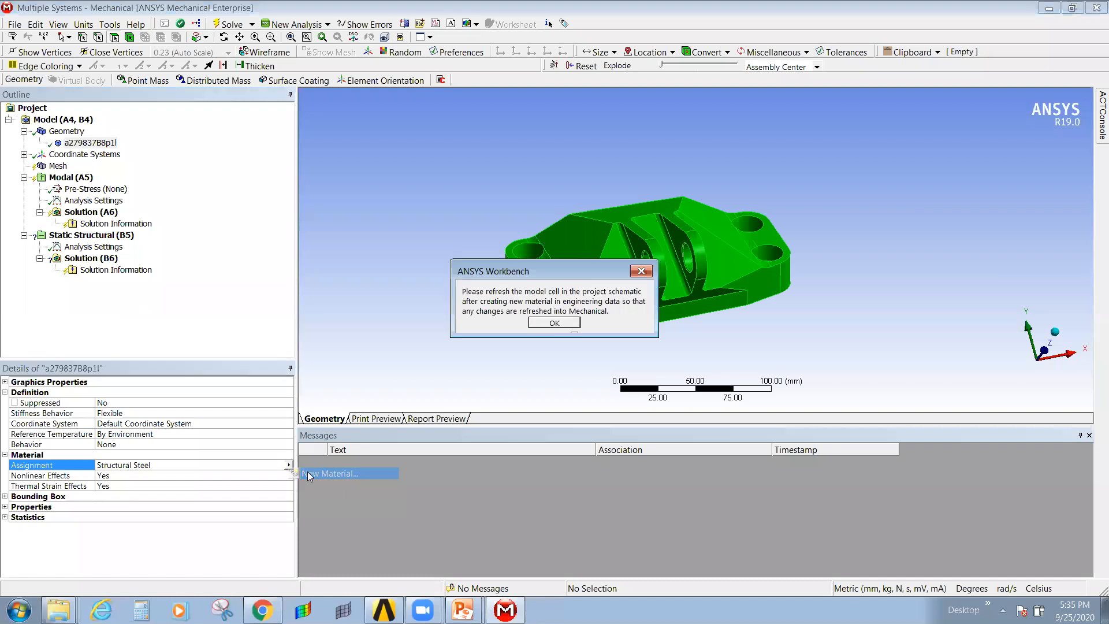
left_click(543, 323)
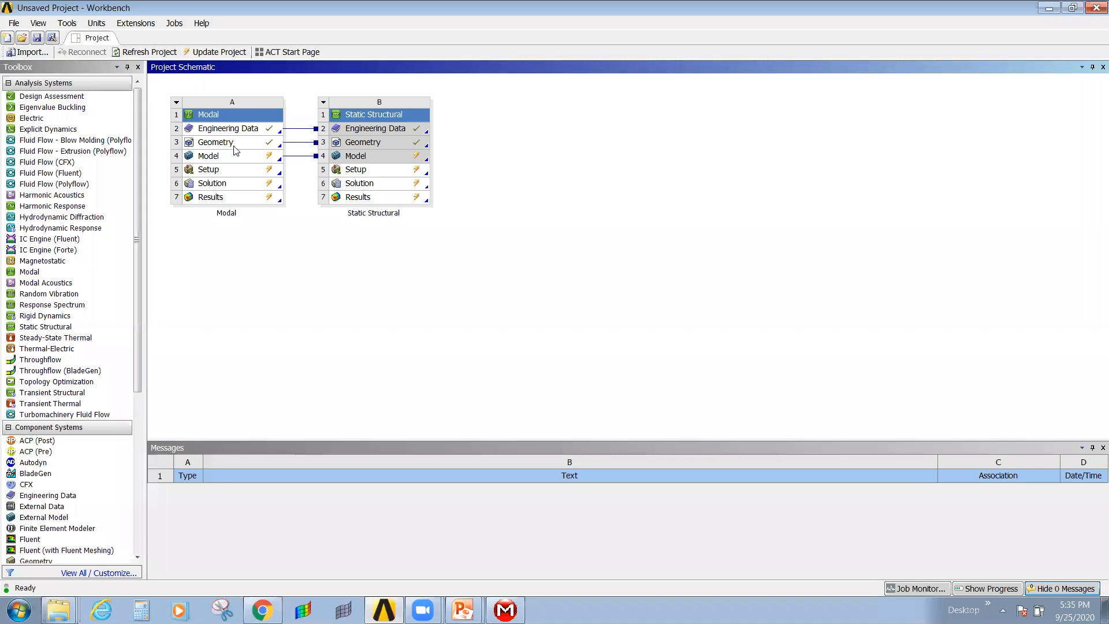
Open the Modal system's Engineering Data for editing and display the Engineering Data Sources.
left_click(228, 129)
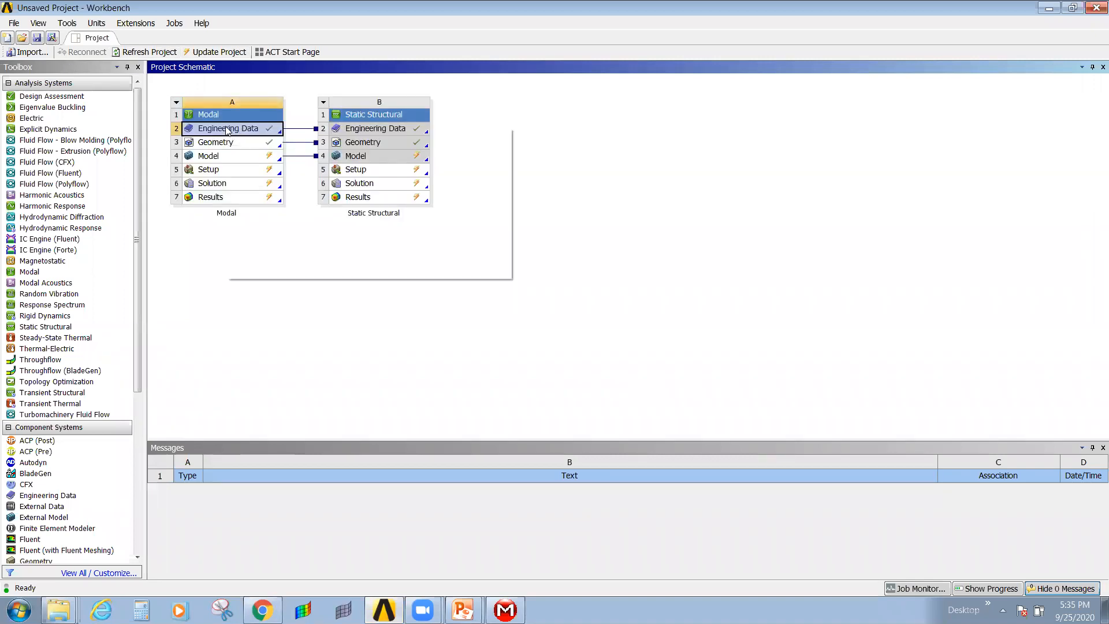
right_click(227, 129)
left_click(253, 136)
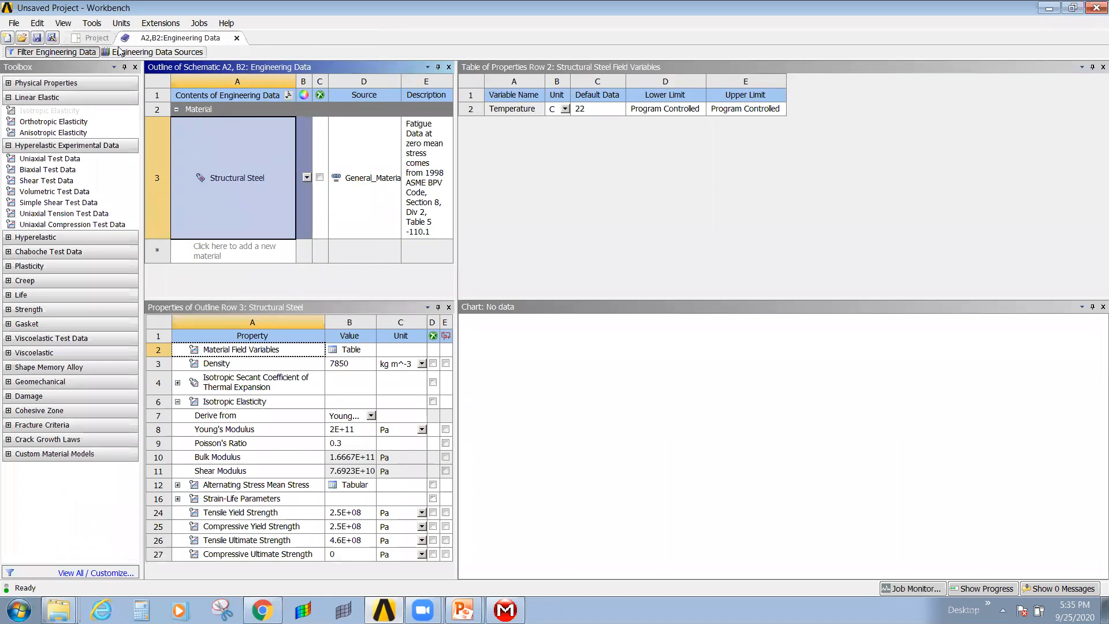
left_click(175, 52)
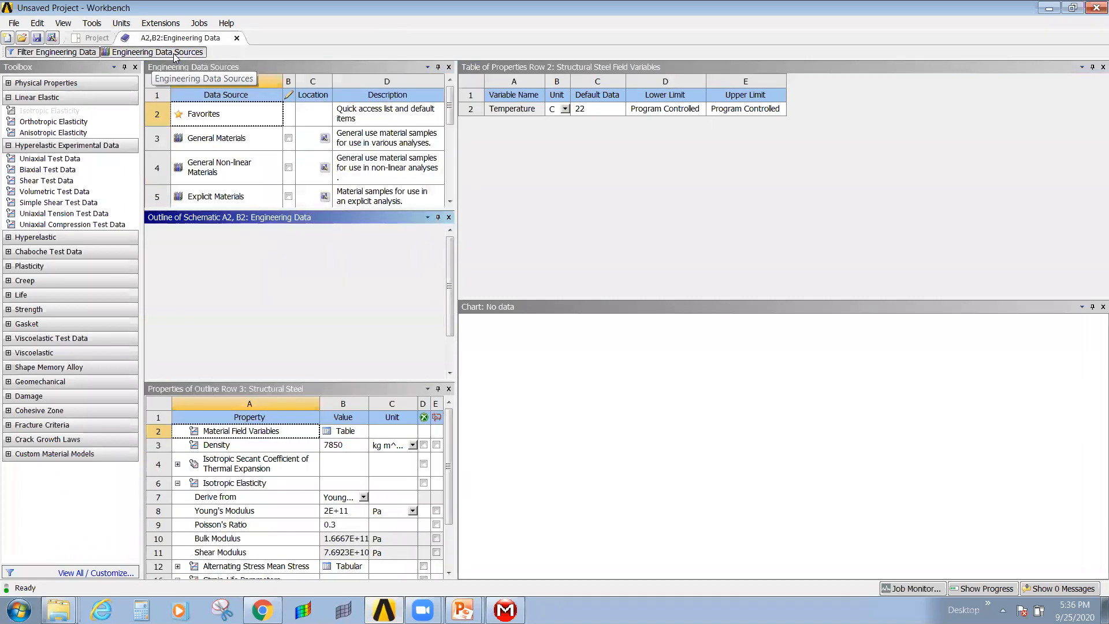
Look through the materials offered in the General Materials library.
left_click(232, 140)
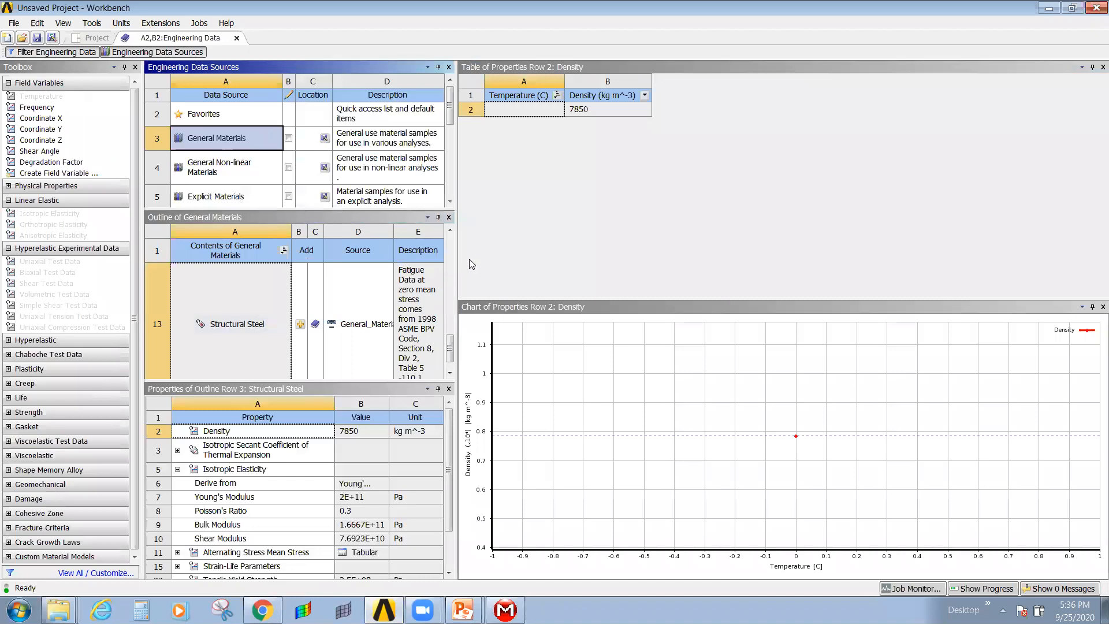
left_click_drag(449, 349, 469, 243)
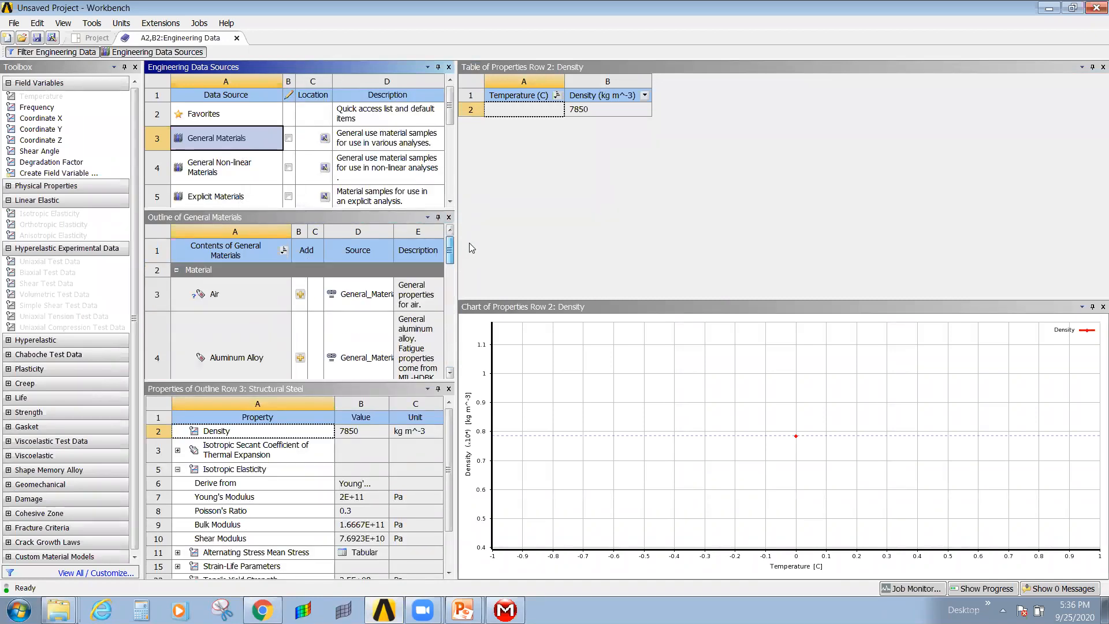
left_click(450, 375)
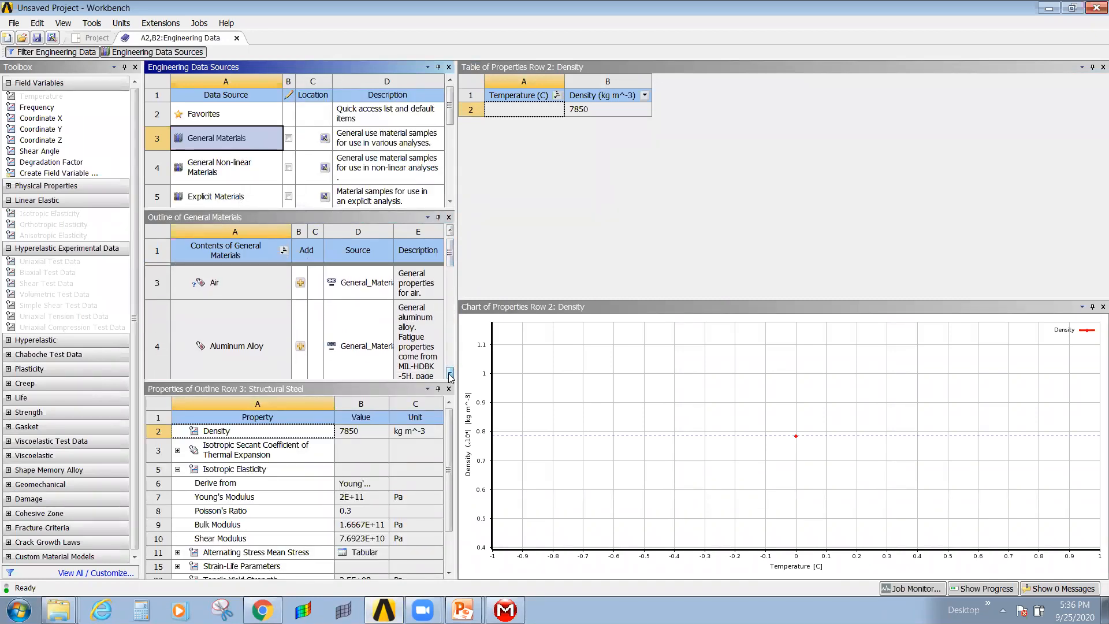
left_click(453, 291)
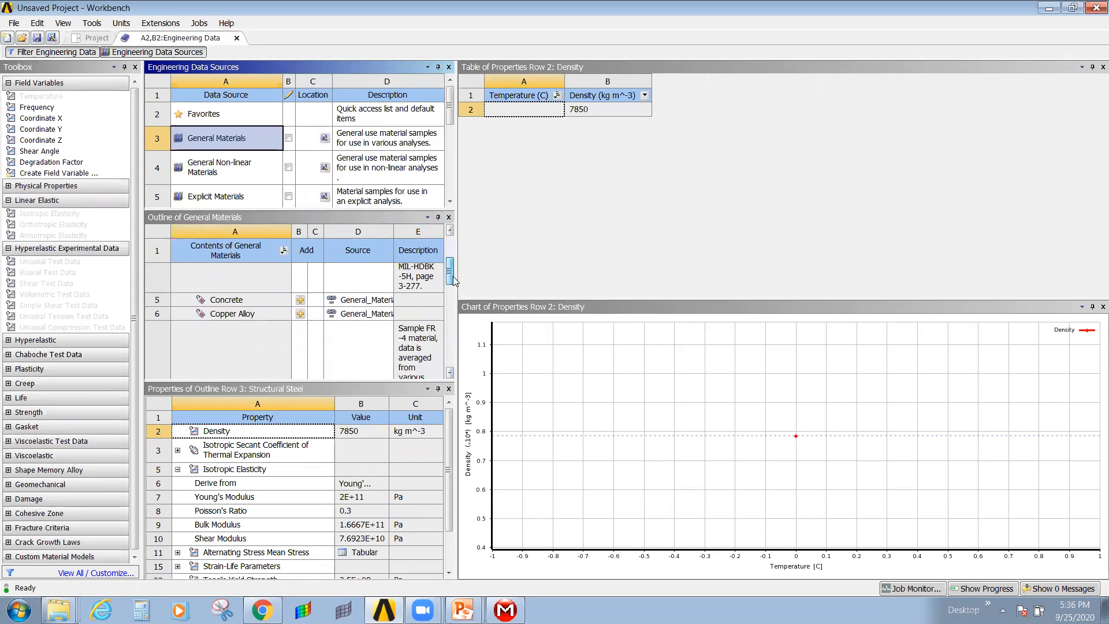
left_click_drag(456, 295, 470, 373)
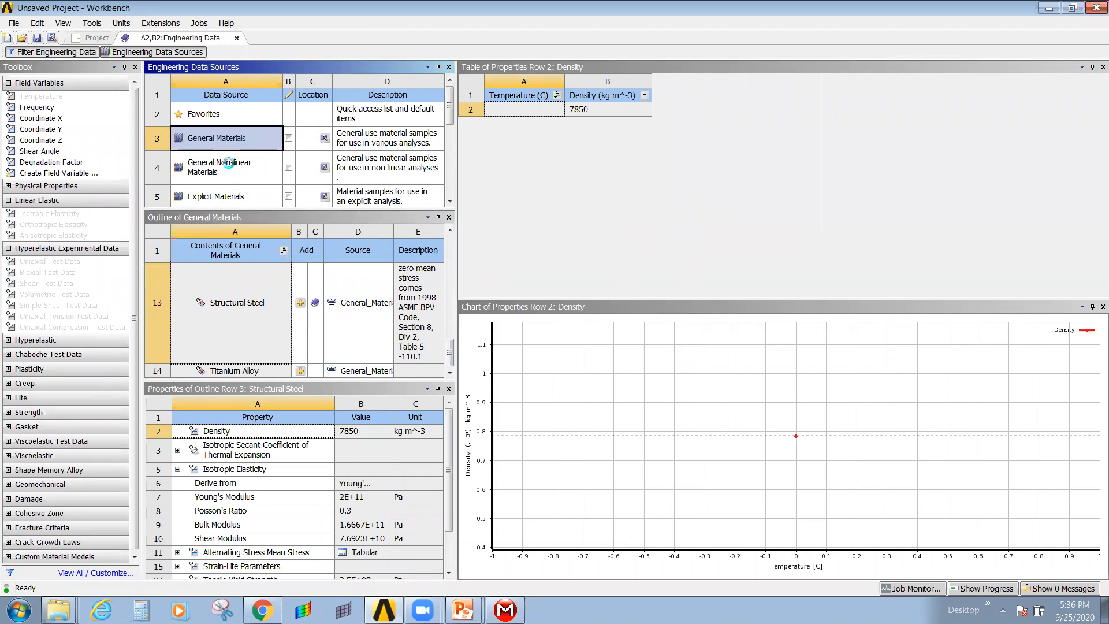
View the General Non-linear Materials library and select the Explicit Materials library as the data source.
left_click(228, 163)
left_click_drag(450, 265, 451, 243)
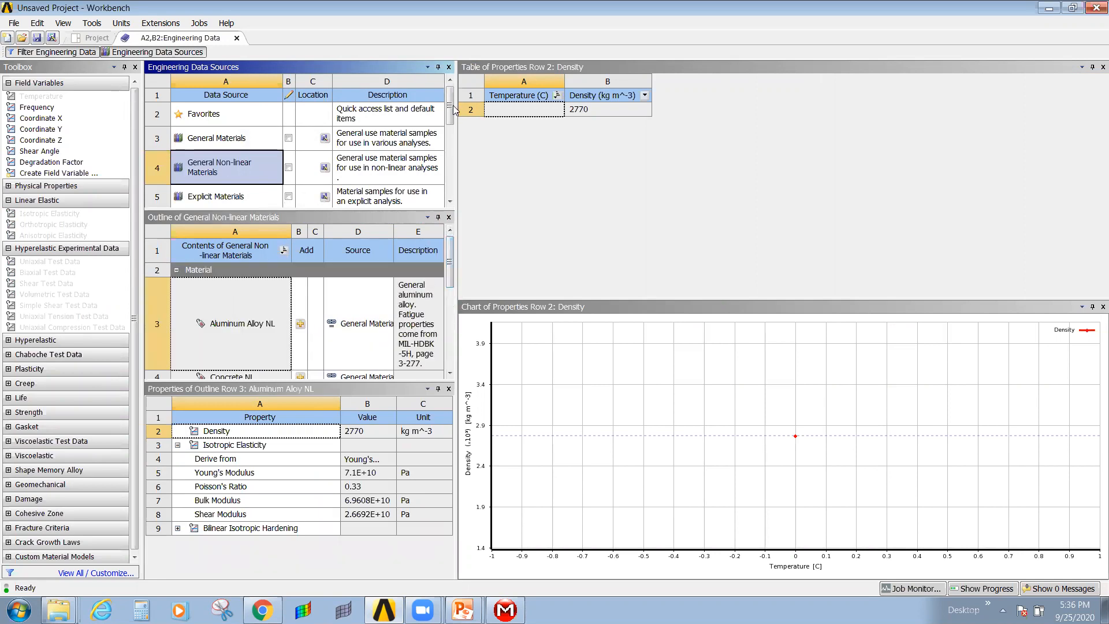
left_click_drag(450, 110, 452, 130)
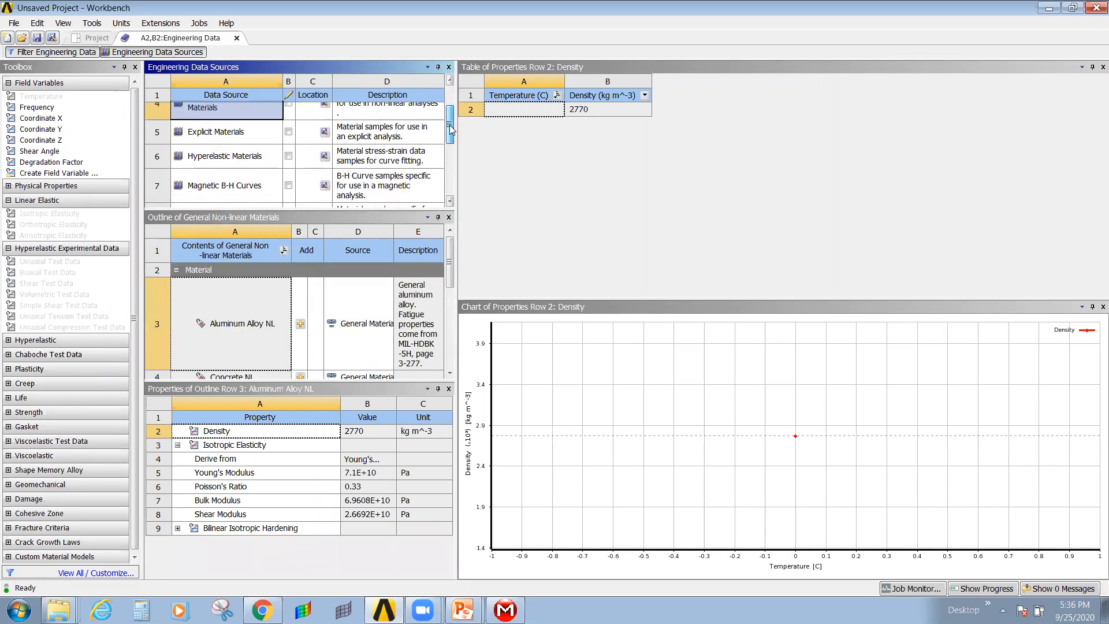
left_click(217, 130)
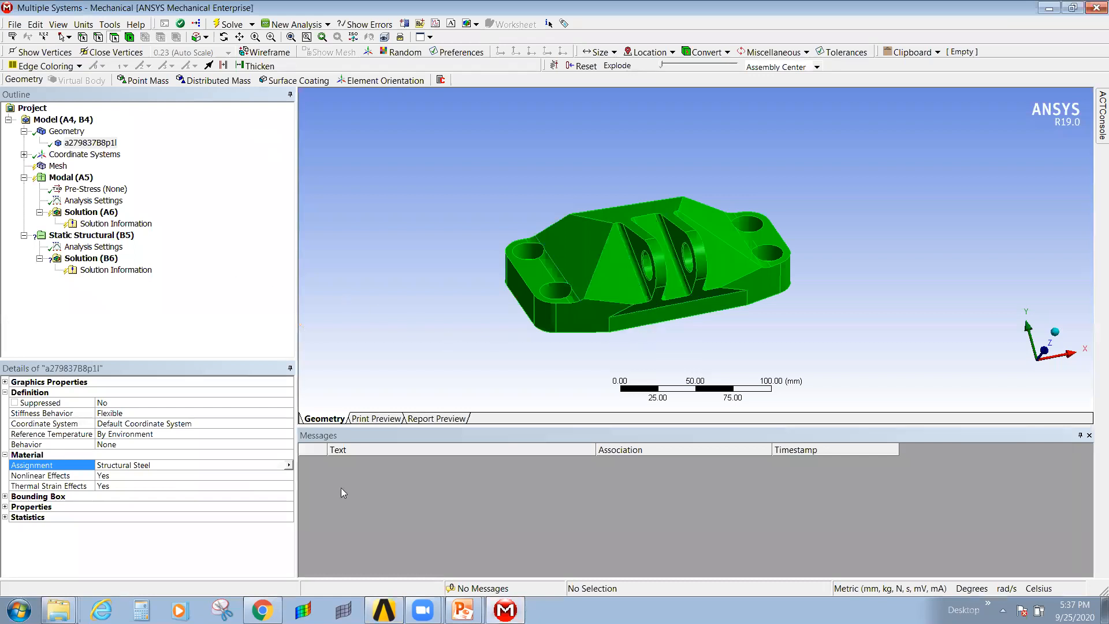
Switch from Mechanical to Workbench and view the properties of ZIRCONIUM in the Explicit Materials library.
left_click(384, 609)
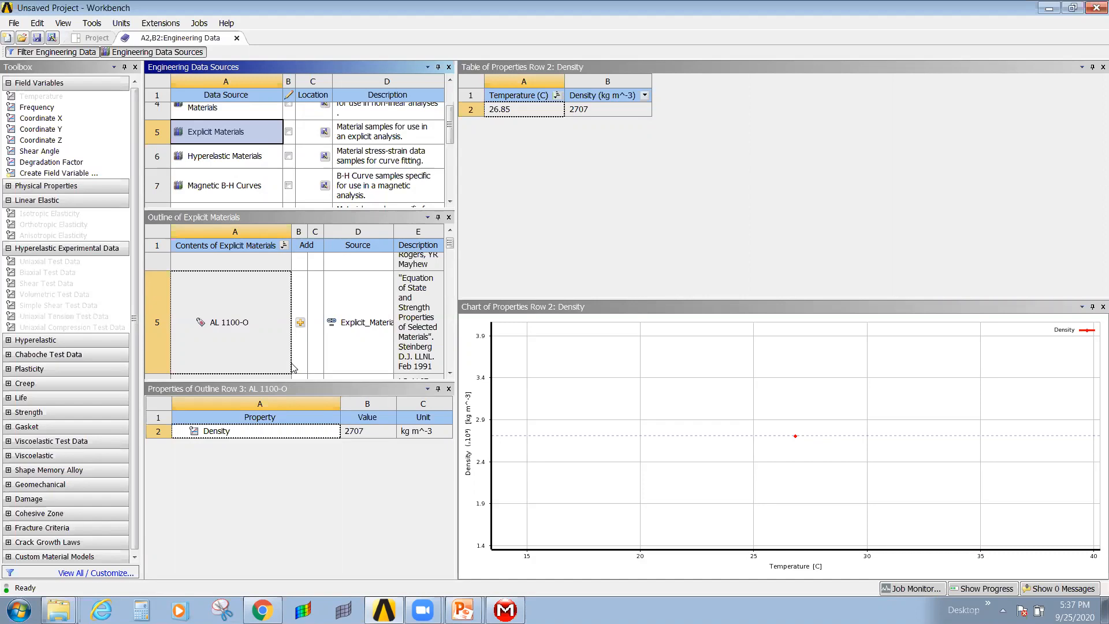
left_click_drag(450, 245, 454, 379)
scroll(393, 284, "up", 1)
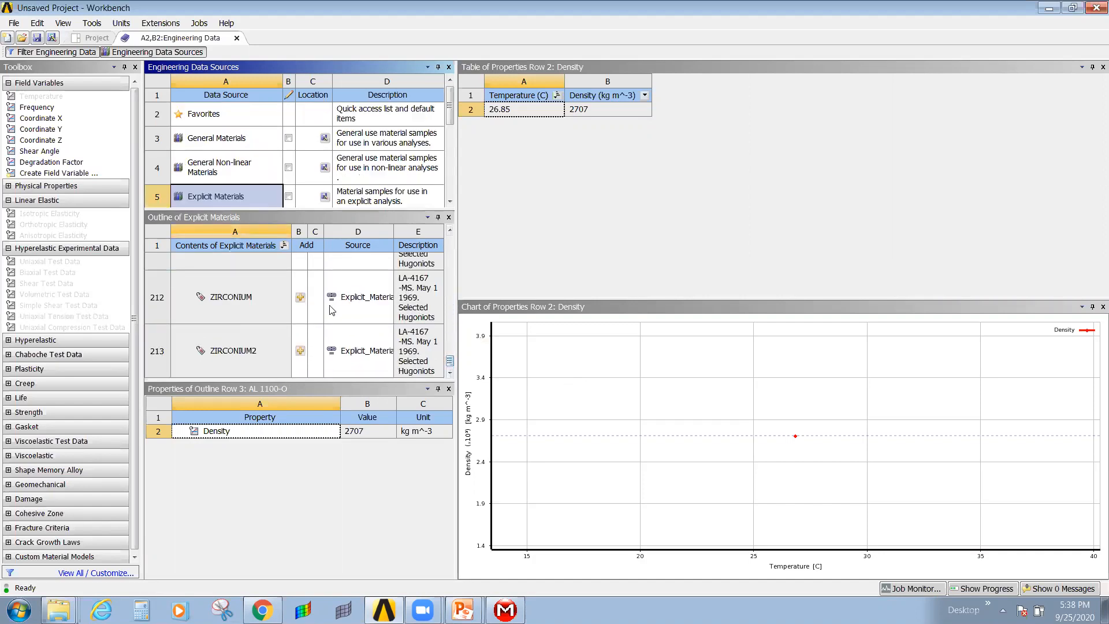
left_click(221, 310)
Find AL 6061-T6 near the start of the Explicit Materials list and view its properties.
scroll(225, 308, "up", 6)
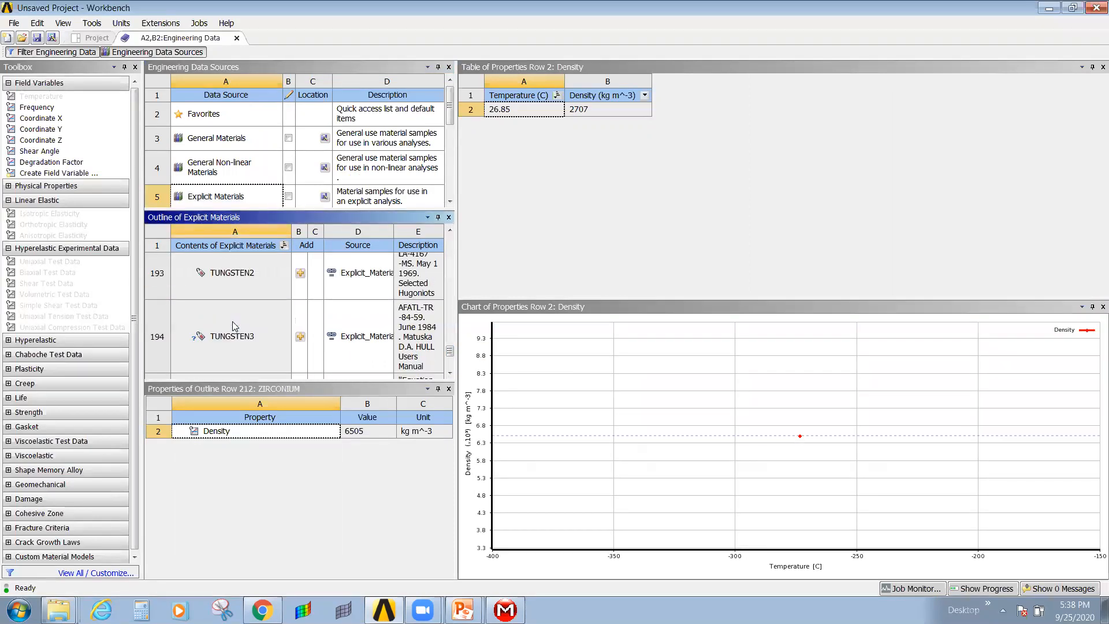
scroll(232, 321, "up", 3)
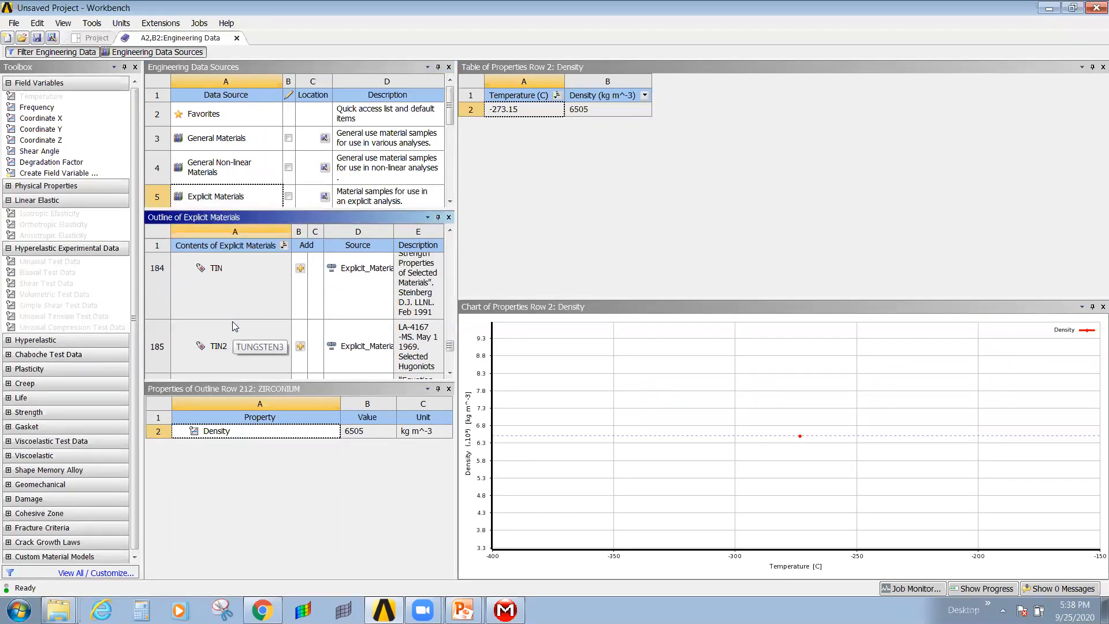
scroll(252, 307, "up", 1)
left_click_drag(450, 341, 465, 237)
left_click(450, 372)
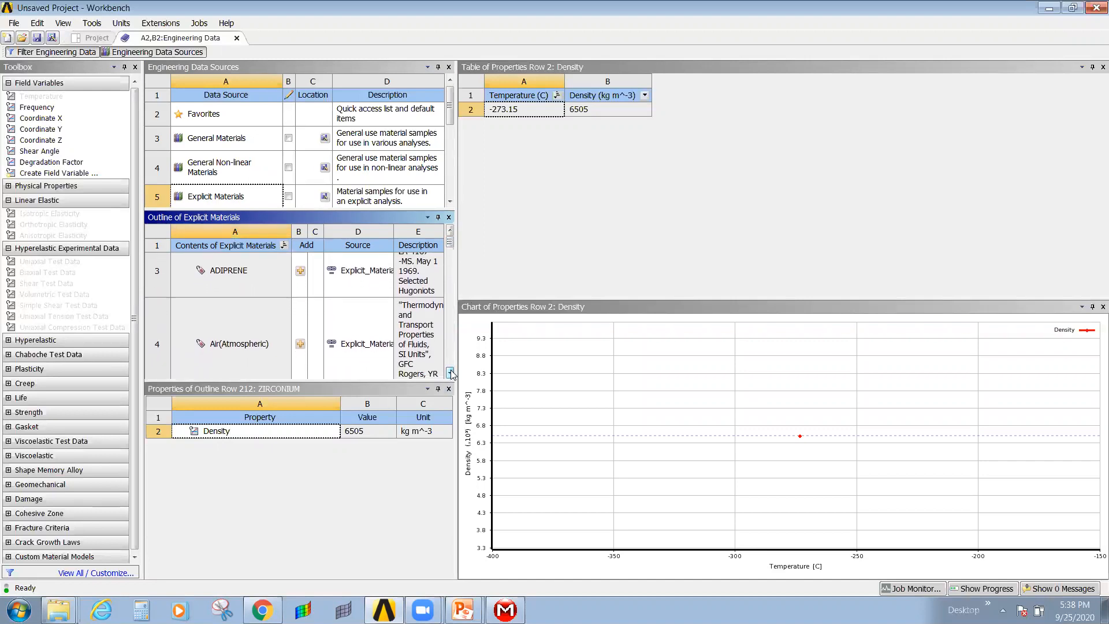
left_click_drag(450, 240, 449, 243)
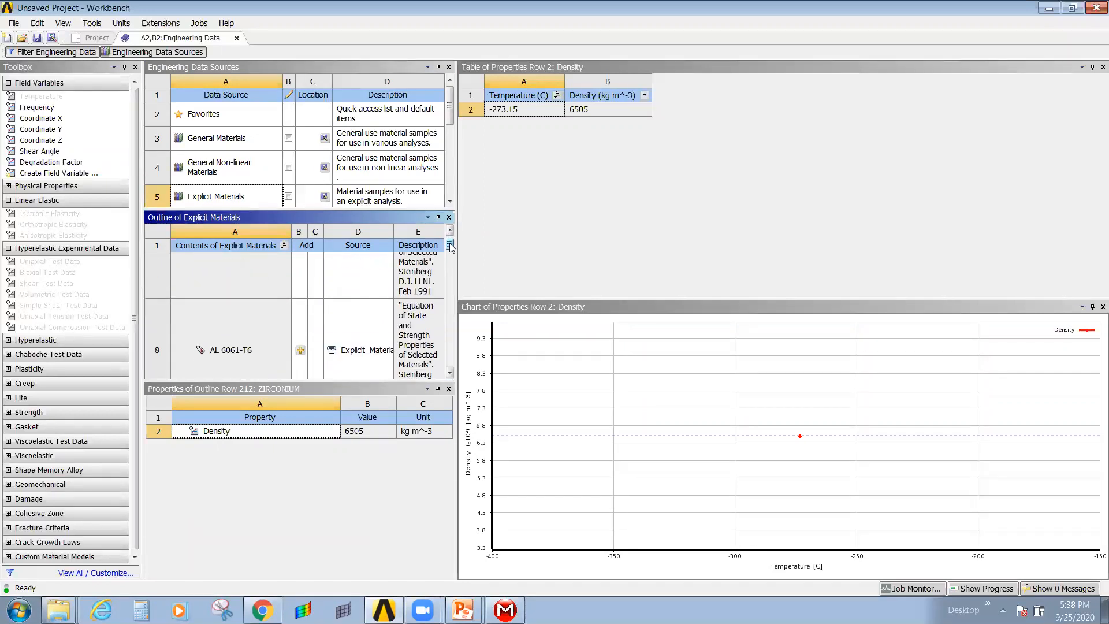
left_click(226, 358)
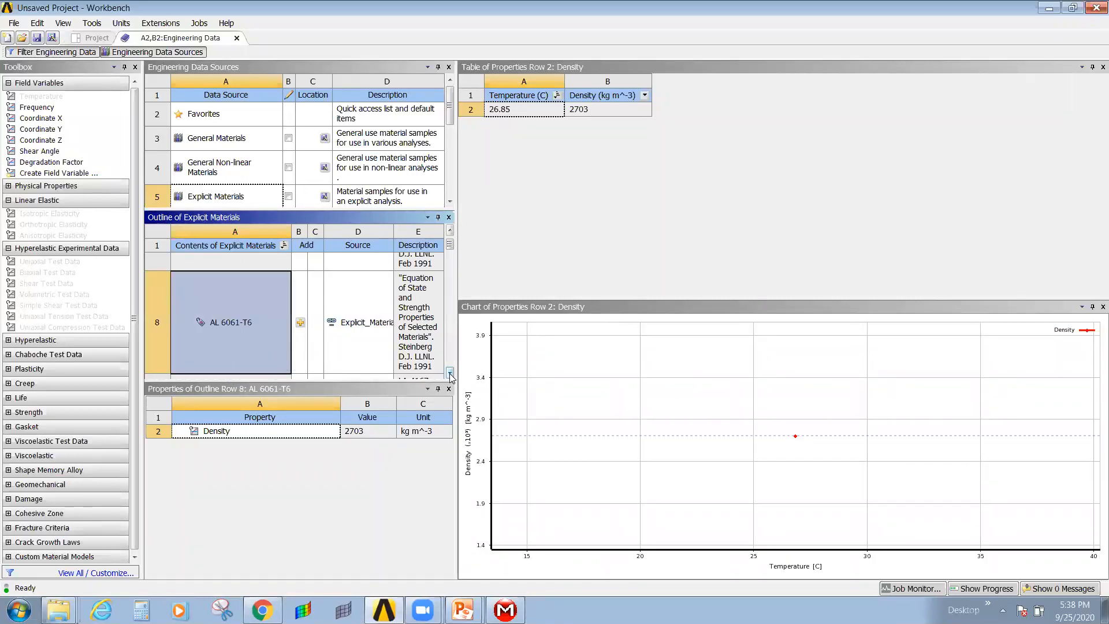
Find TI 6%AL4%V in the Explicit Materials library and add it to the project's engineering data.
left_click(450, 374)
left_click(449, 374)
left_click(450, 374)
left_click(450, 374)
left_click(450, 375)
left_click(450, 374)
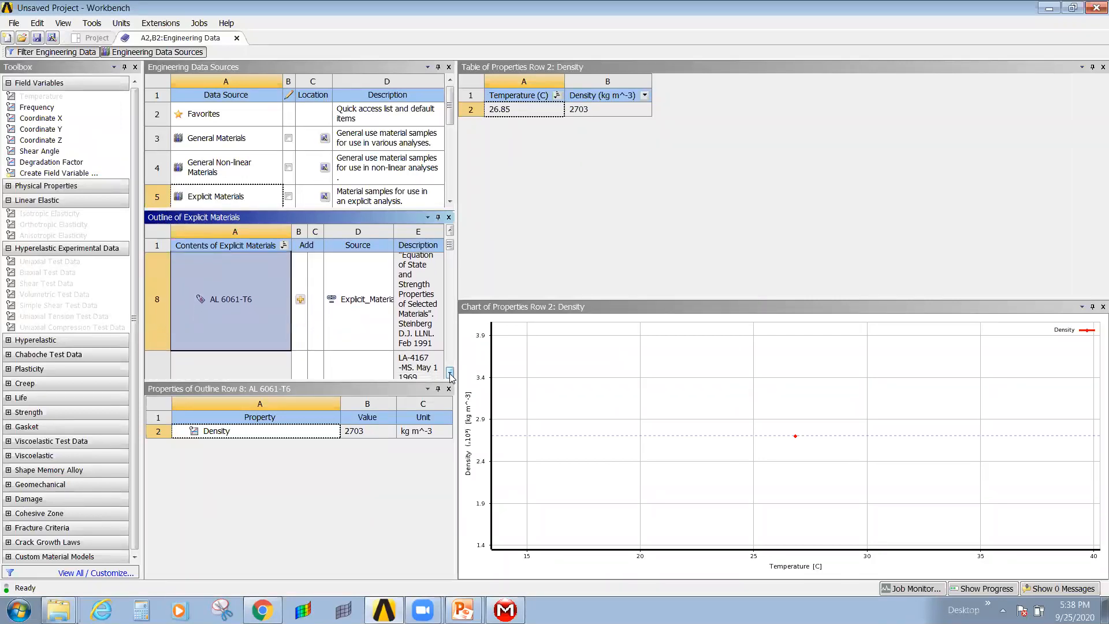
left_click(449, 374)
left_click(449, 375)
left_click(450, 375)
left_click(449, 375)
left_click(450, 374)
left_click(450, 374)
left_click(450, 374)
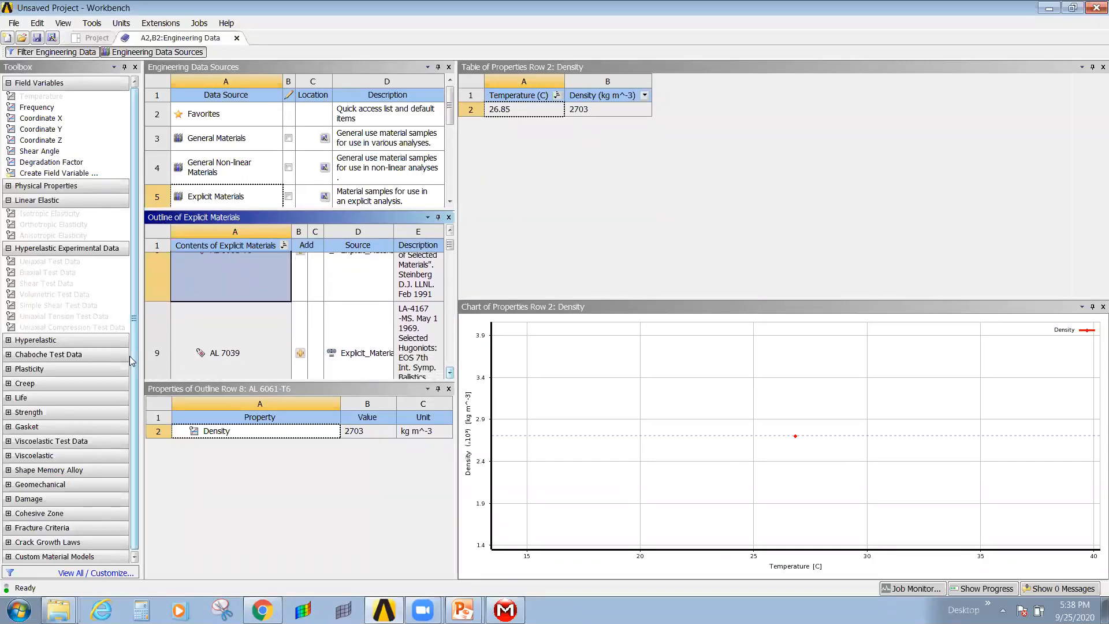
left_click(450, 374)
left_click(450, 374)
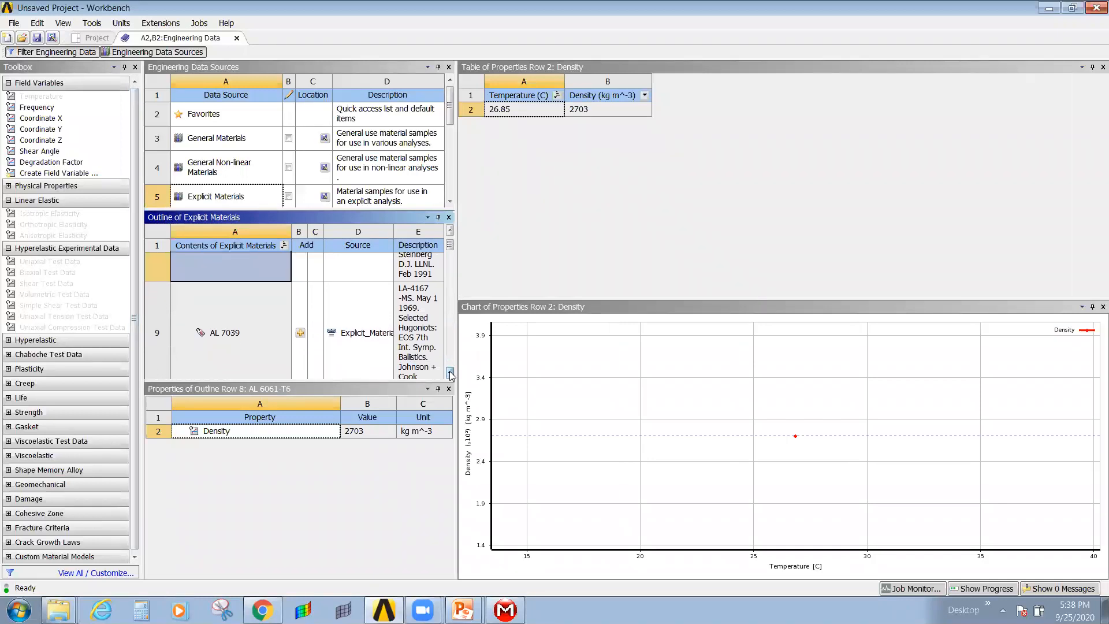
left_click(450, 374)
left_click(450, 374)
left_click(450, 374)
left_click(450, 374)
left_click(450, 375)
left_click(450, 374)
left_click(450, 374)
left_click(449, 375)
left_click(450, 374)
left_click(450, 374)
left_click(450, 375)
left_click(450, 374)
left_click(450, 375)
left_click(450, 374)
left_click(450, 375)
left_click(449, 374)
left_click(450, 374)
left_click(450, 375)
left_click(450, 375)
left_click(450, 375)
left_click(450, 374)
left_click(450, 374)
left_click(450, 374)
left_click(450, 374)
left_click(450, 374)
left_click(450, 374)
left_click(450, 374)
left_click(449, 375)
scroll(328, 359, "down", 2)
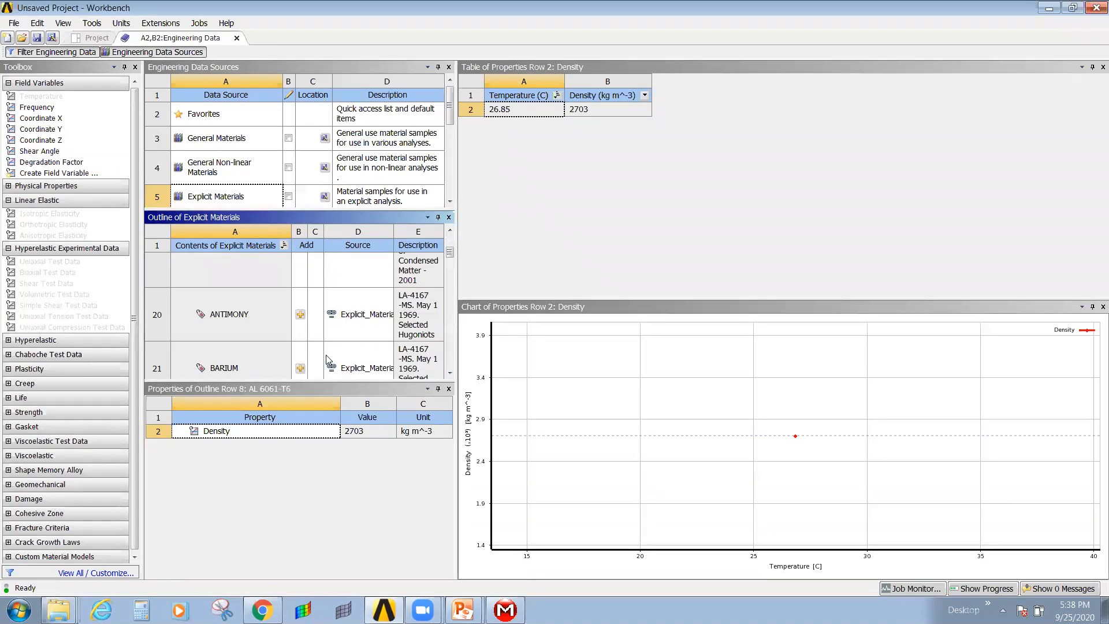
scroll(328, 359, "down", 3)
scroll(327, 360, "down", 2)
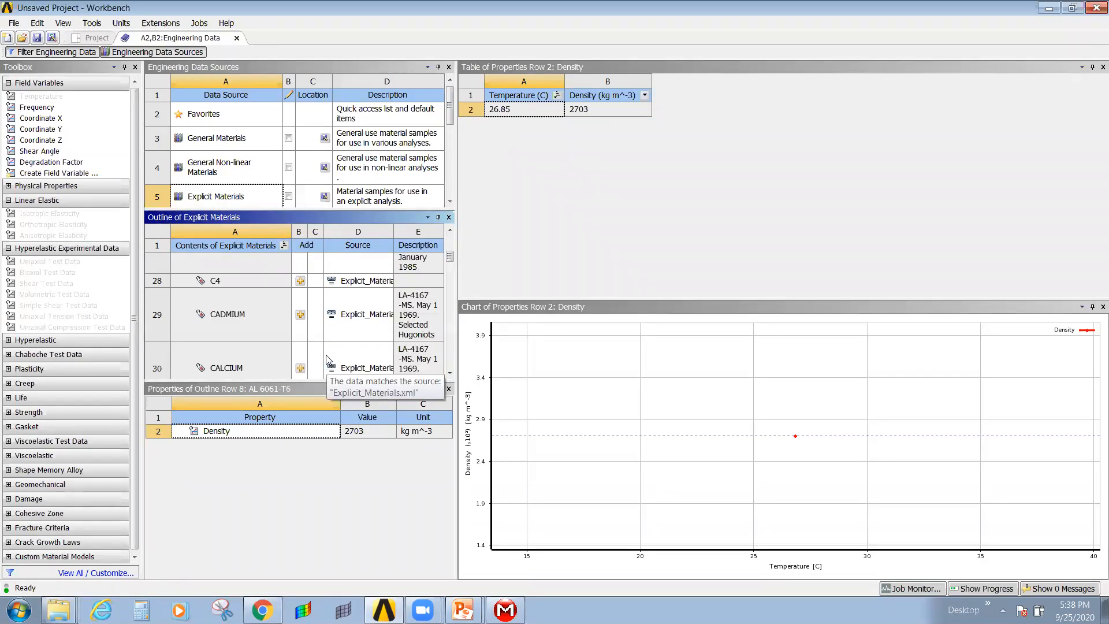
scroll(328, 359, "down", 3)
scroll(327, 359, "down", 2)
scroll(328, 359, "down", 2)
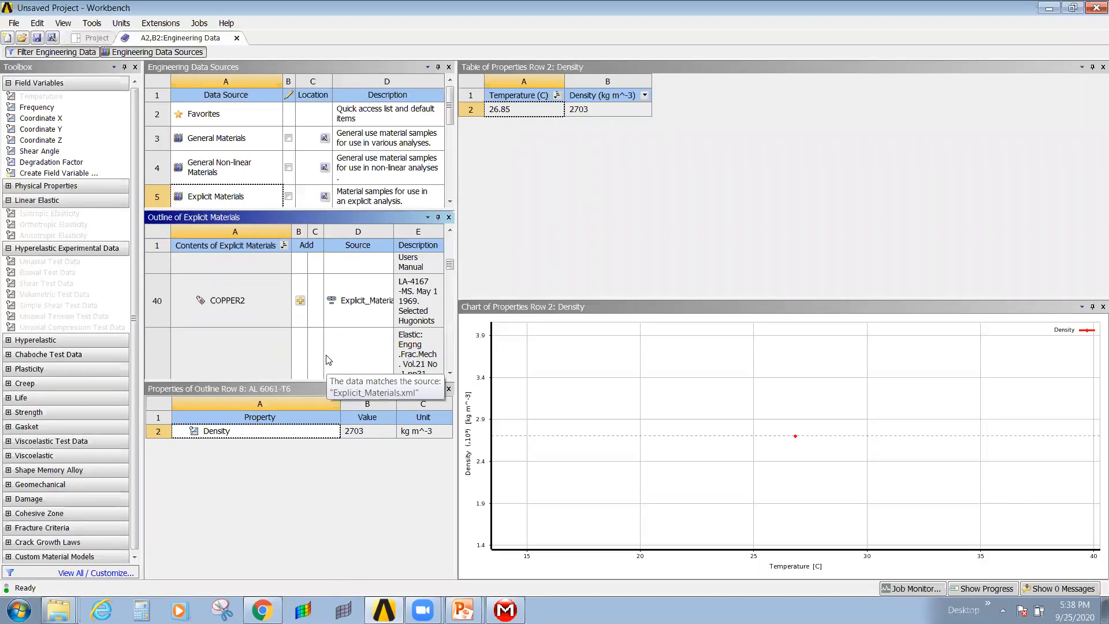
scroll(328, 359, "down", 3)
scroll(328, 359, "down", 3)
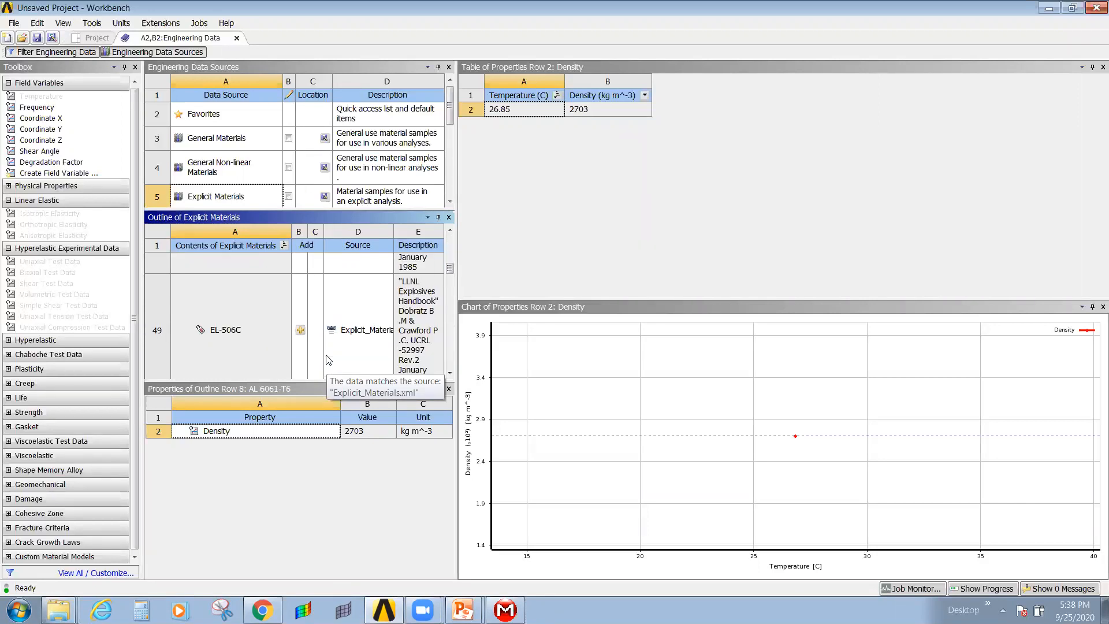
scroll(327, 359, "down", 2)
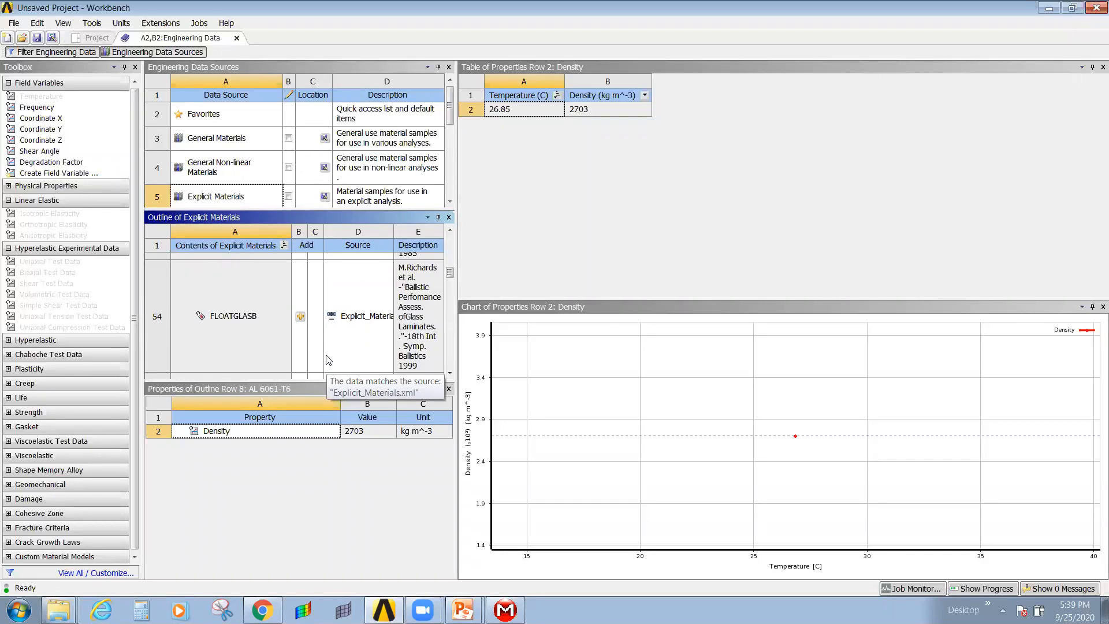
scroll(327, 359, "down", 6)
scroll(327, 359, "down", 6)
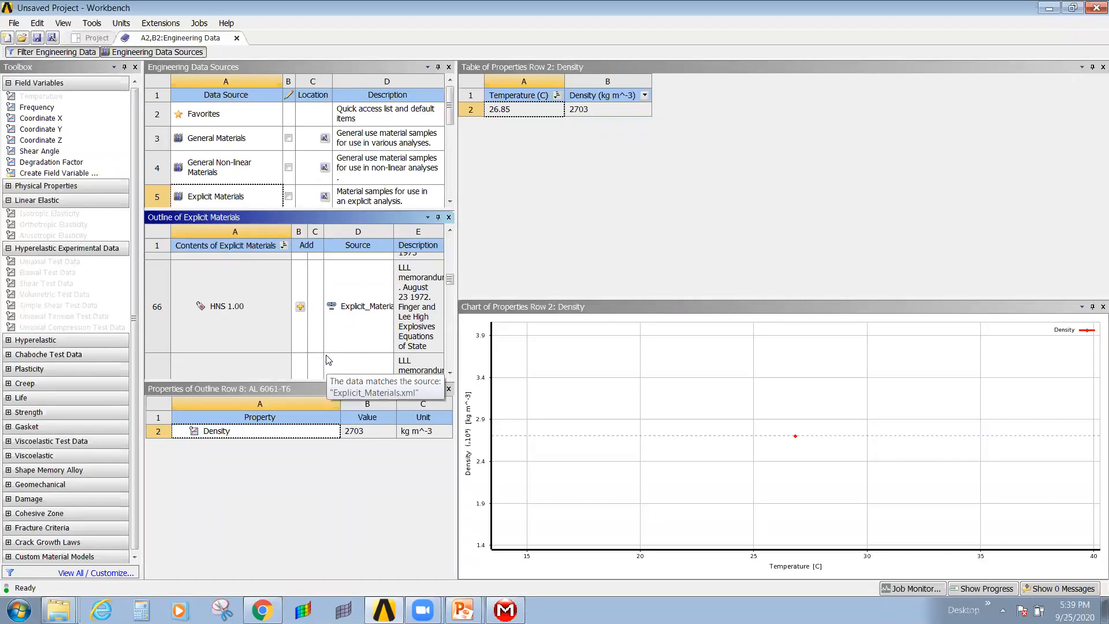
scroll(327, 359, "down", 3)
scroll(328, 359, "down", 9)
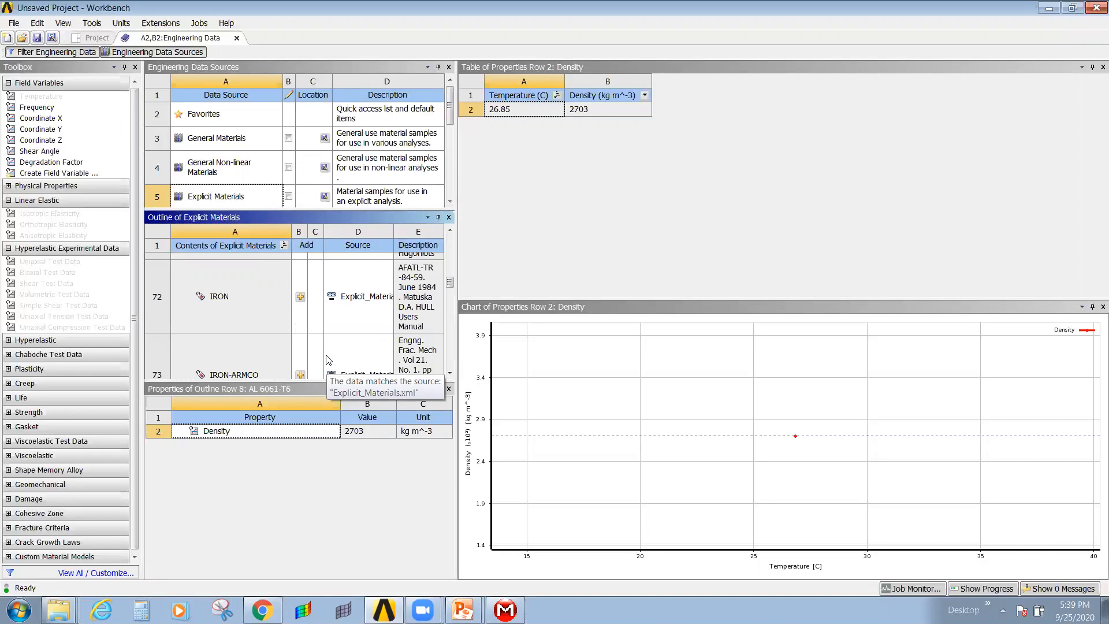
scroll(327, 359, "down", 6)
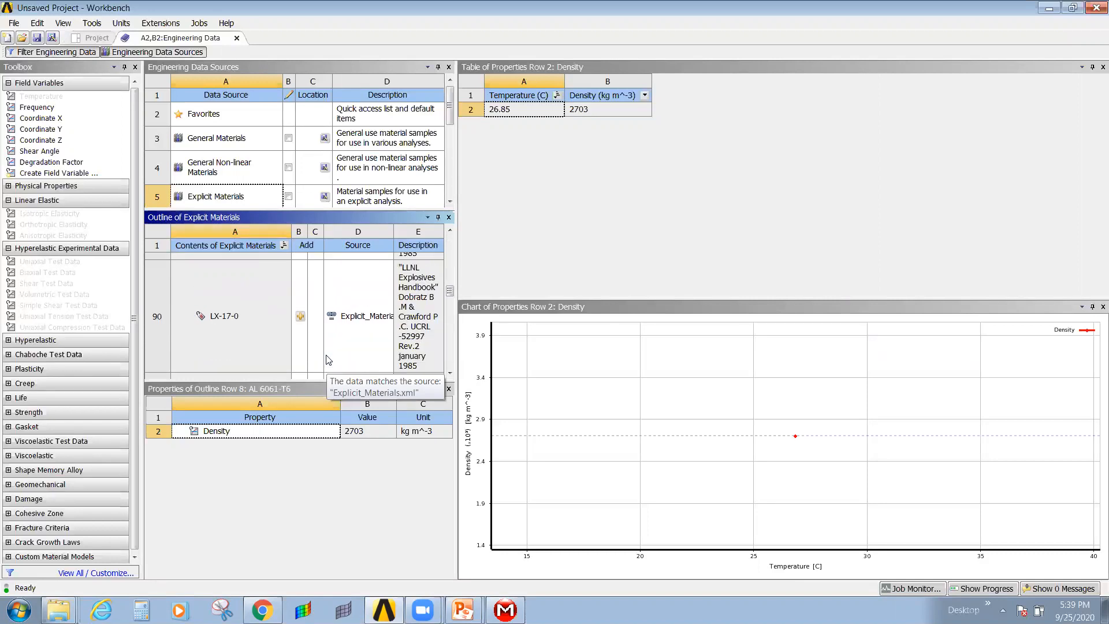
scroll(328, 359, "down", 3)
scroll(328, 359, "down", 15)
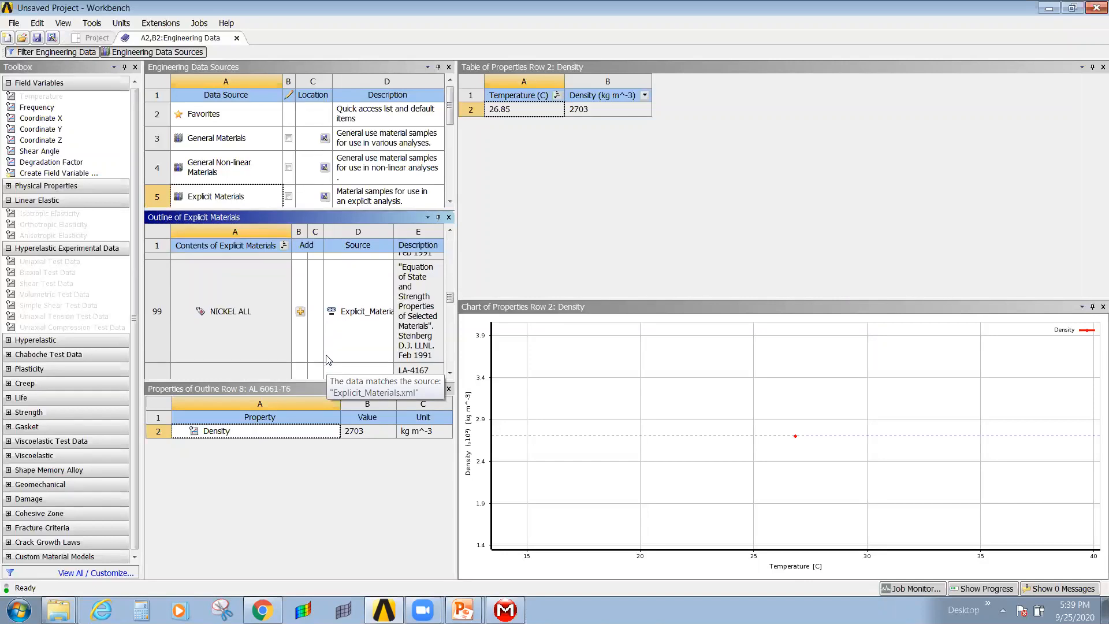
scroll(327, 359, "down", 12)
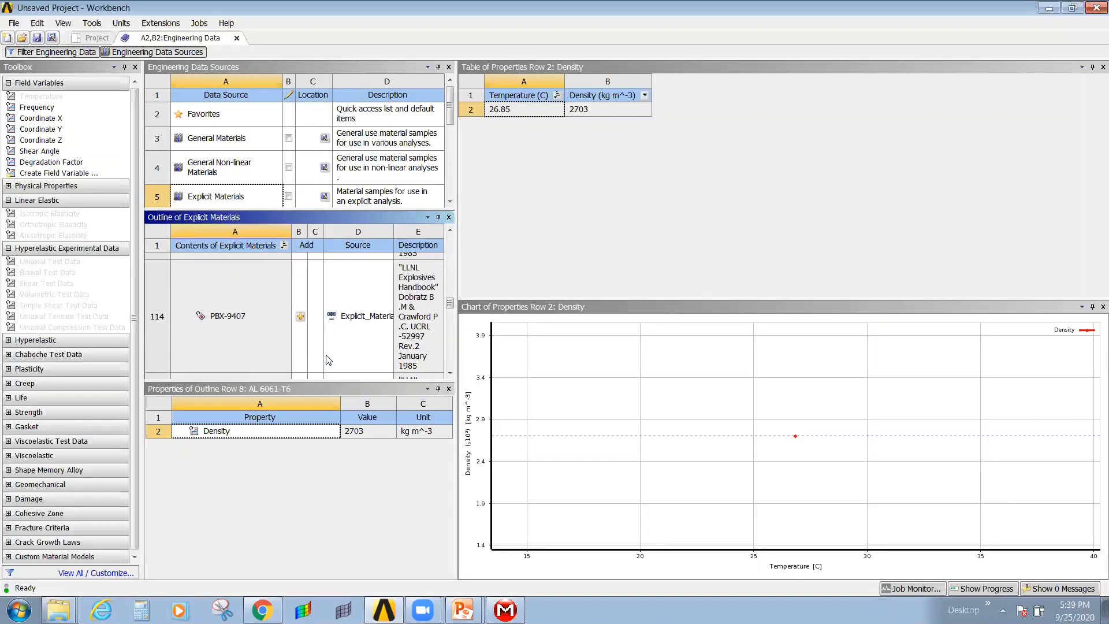
scroll(328, 359, "down", 3)
scroll(327, 359, "down", 15)
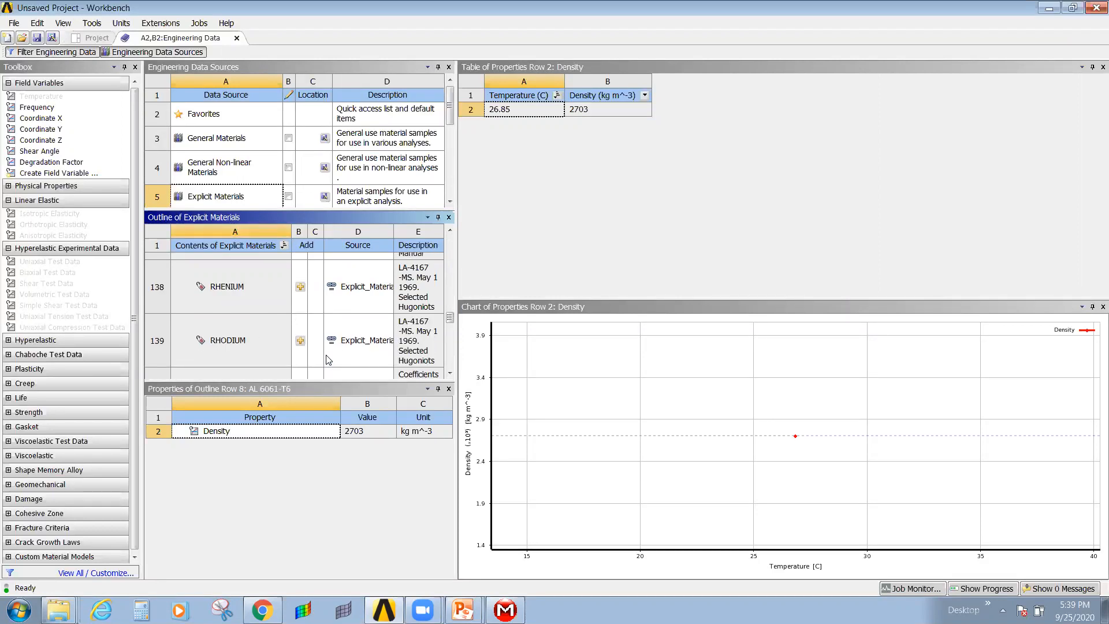
scroll(327, 359, "down", 6)
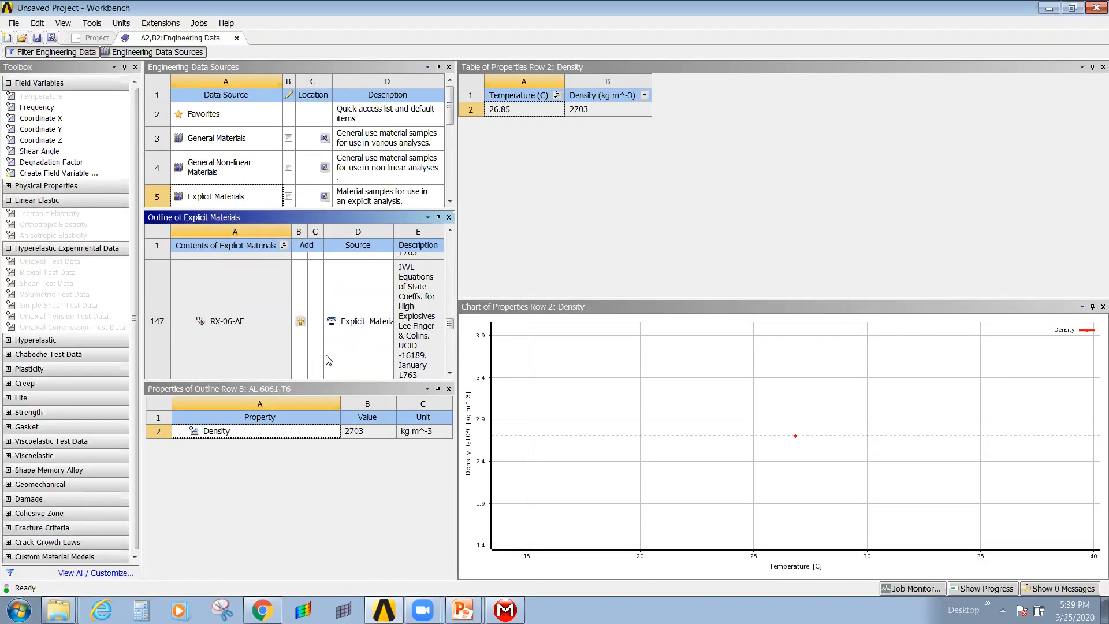
scroll(328, 359, "down", 12)
scroll(328, 360, "down", 14)
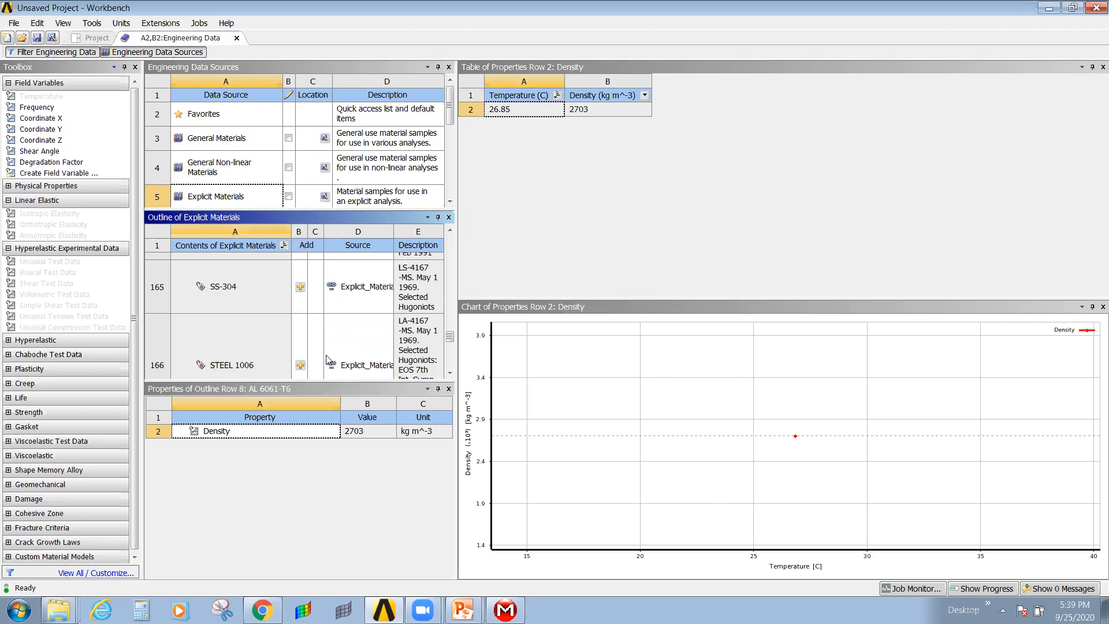
scroll(328, 360, "down", 4)
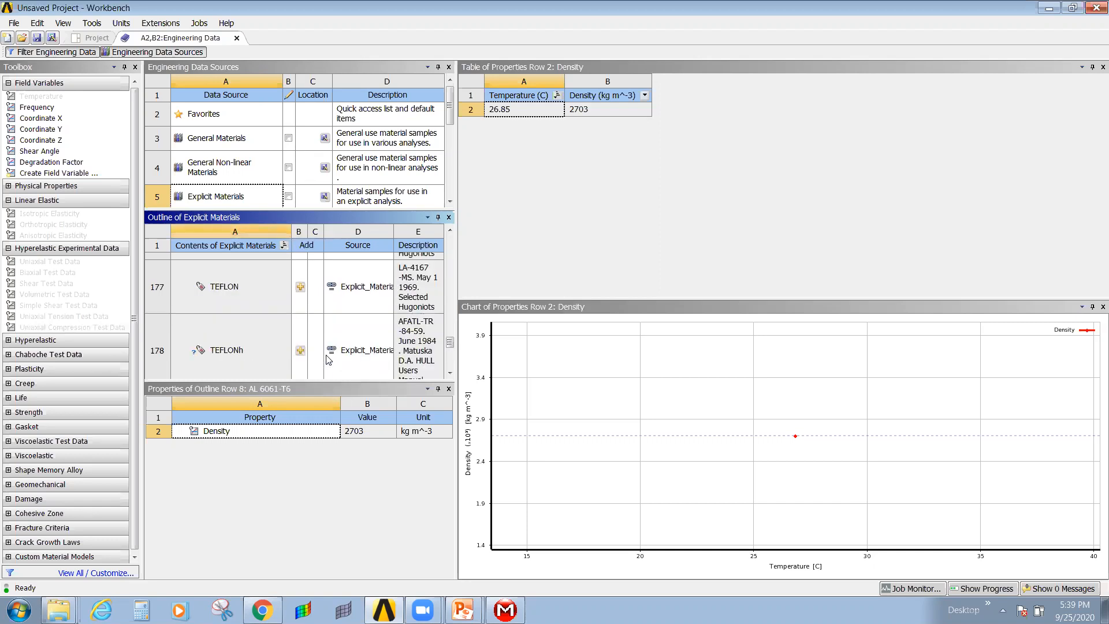
left_click(450, 231)
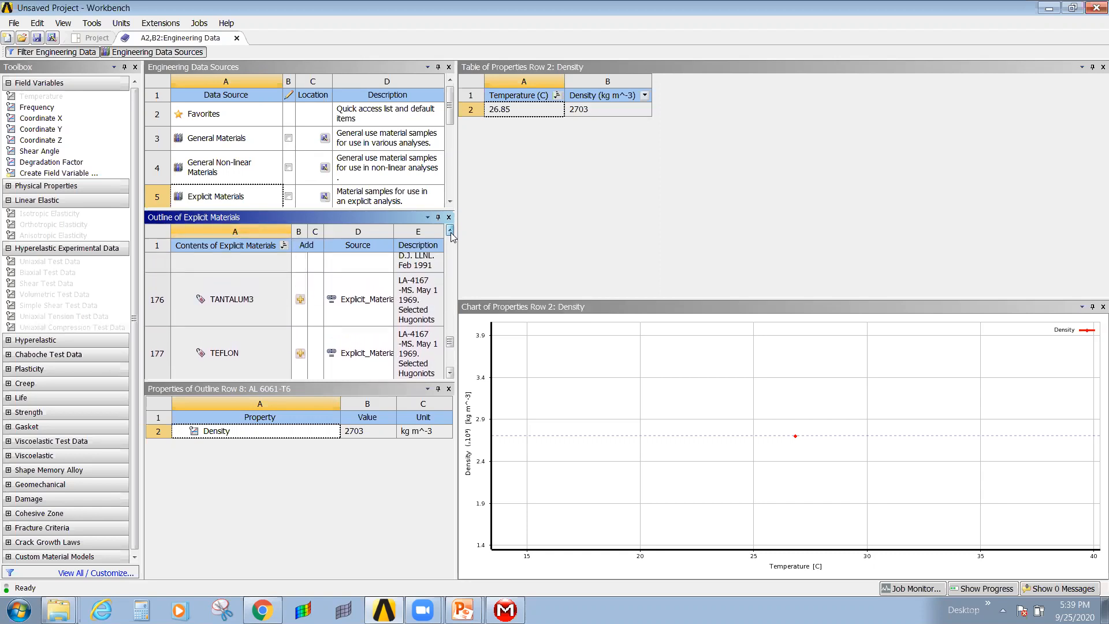
scroll(372, 301, "up", 3)
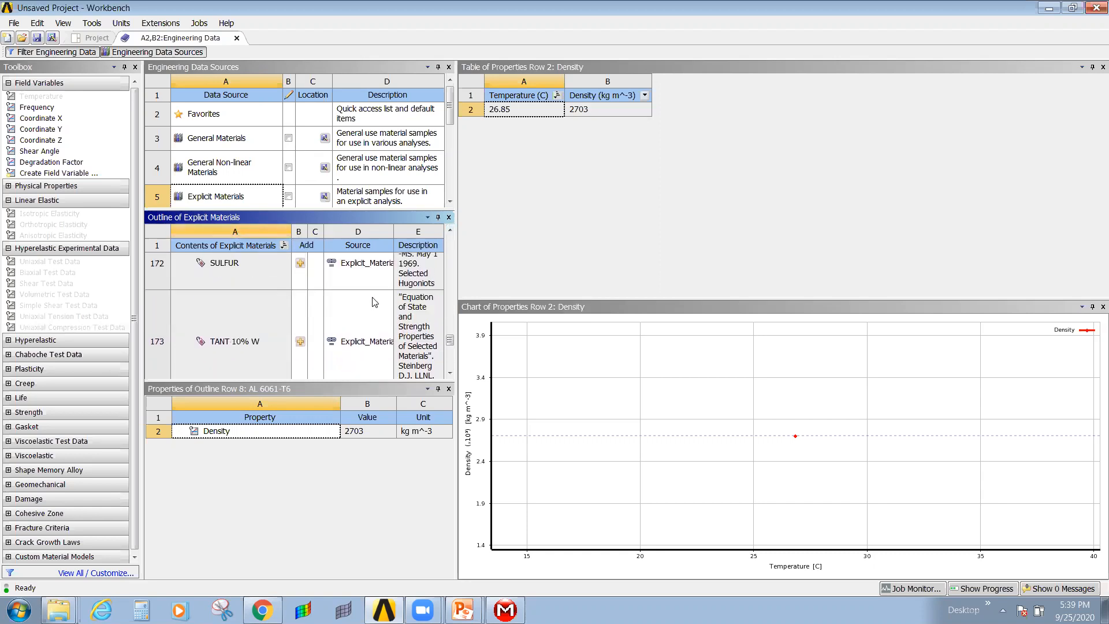
left_click(450, 373)
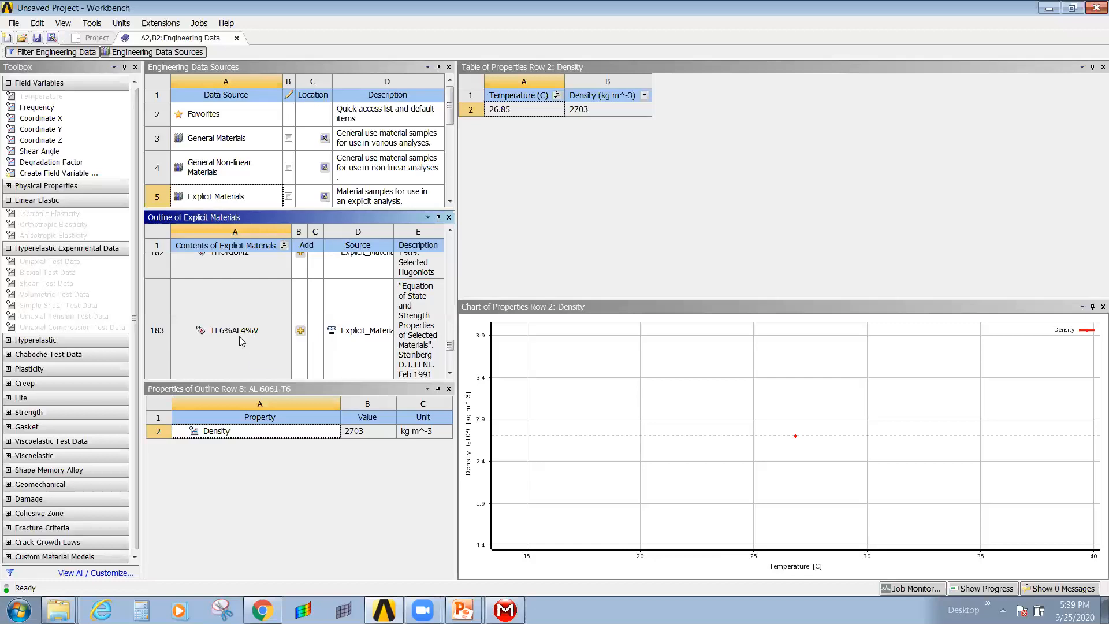
left_click(240, 335)
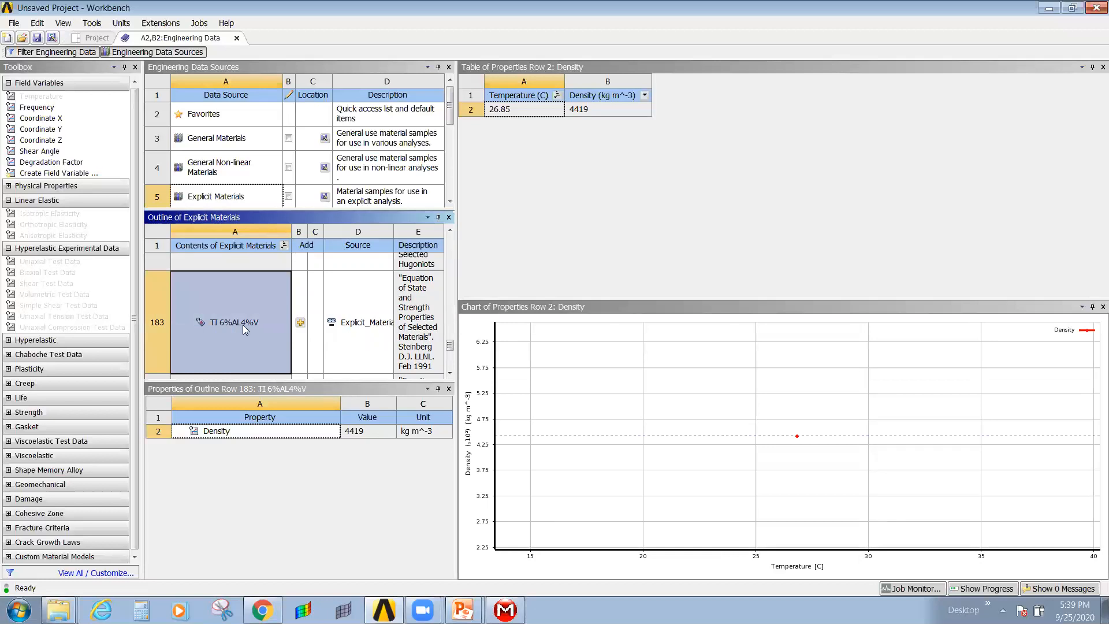
left_click(301, 323)
Return from the data sources to the project's engineering data and review the density and field variables of TI 6%AL4%V.
left_click(104, 53)
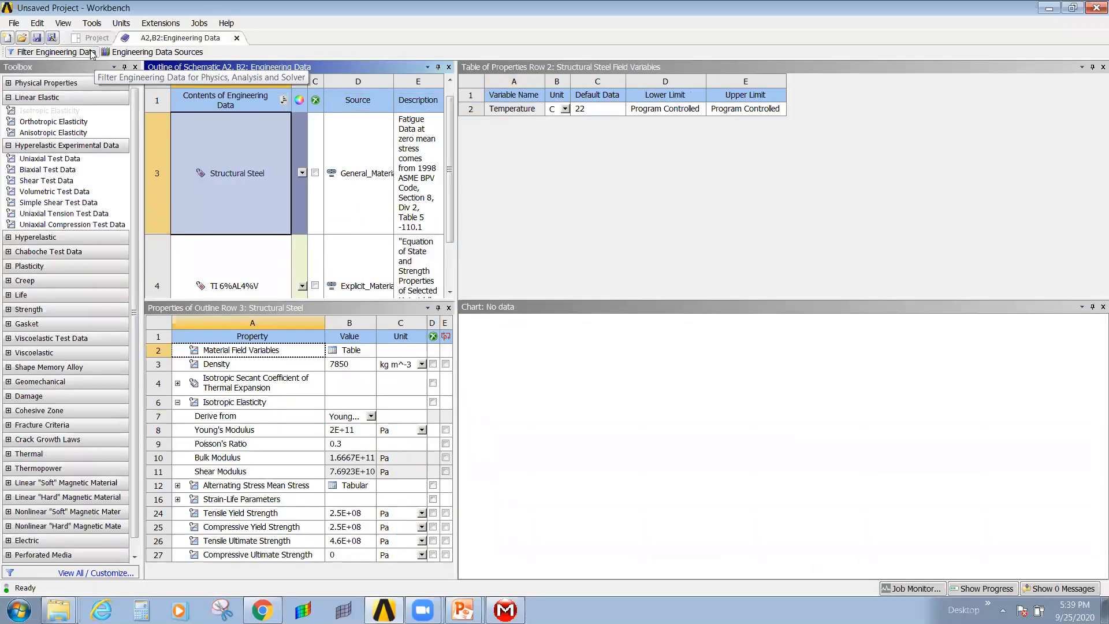
left_click(90, 53)
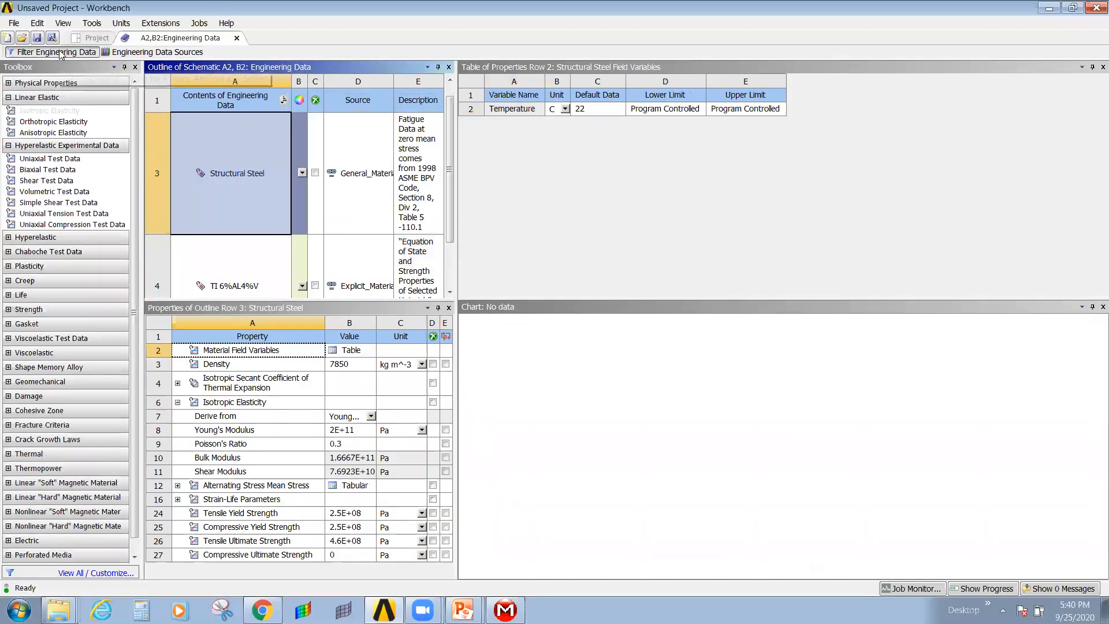
left_click(257, 276)
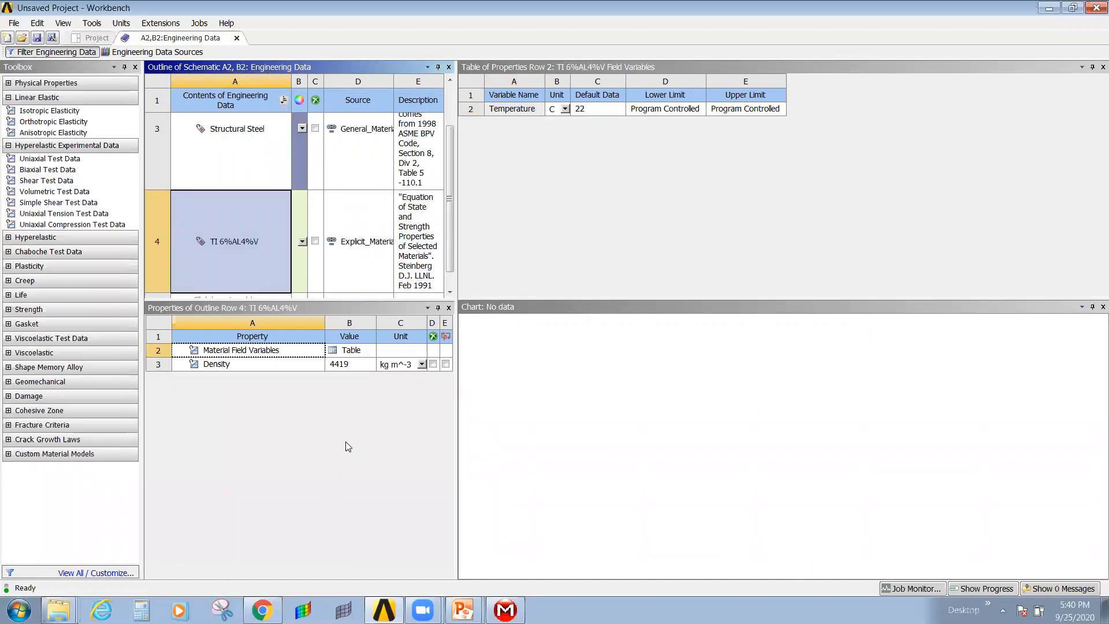
left_click(264, 377)
left_click(235, 364)
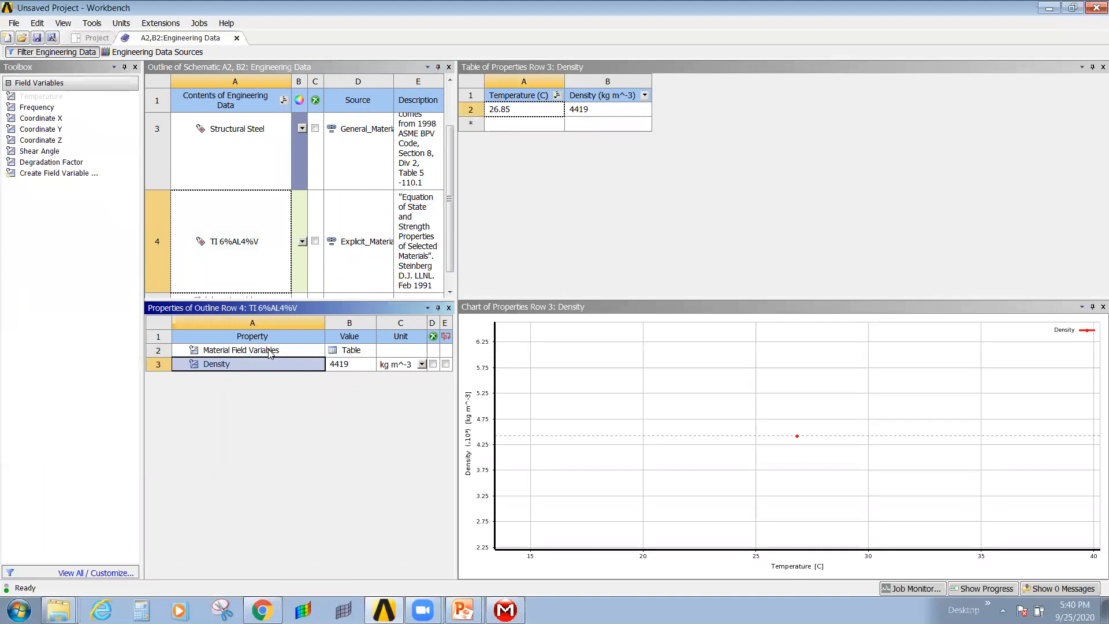
left_click(306, 351)
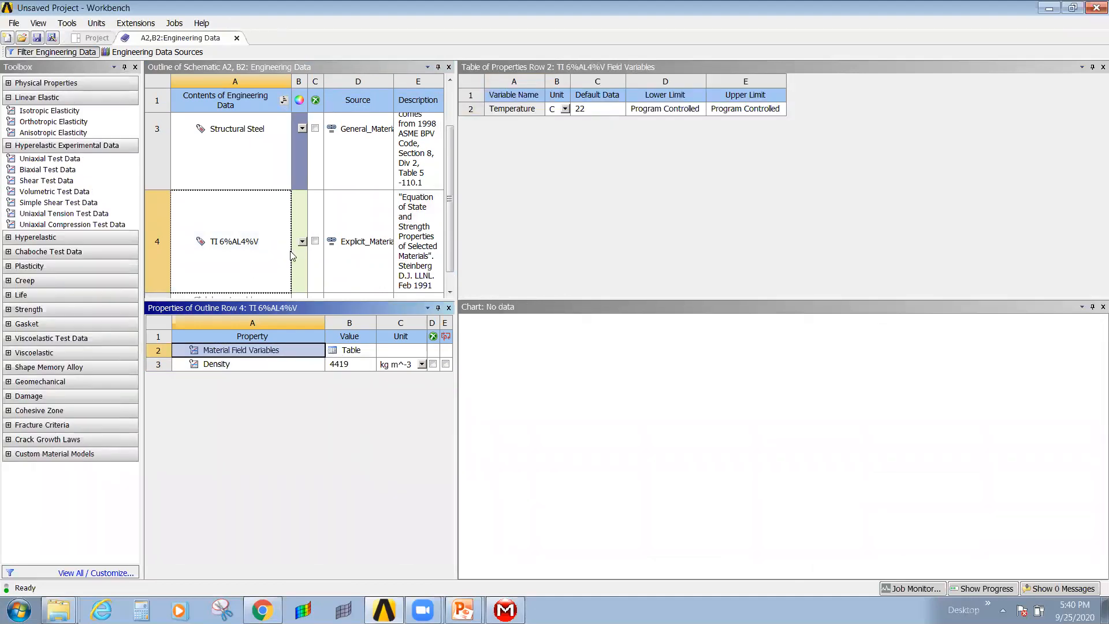
left_click(268, 252)
left_click(291, 417)
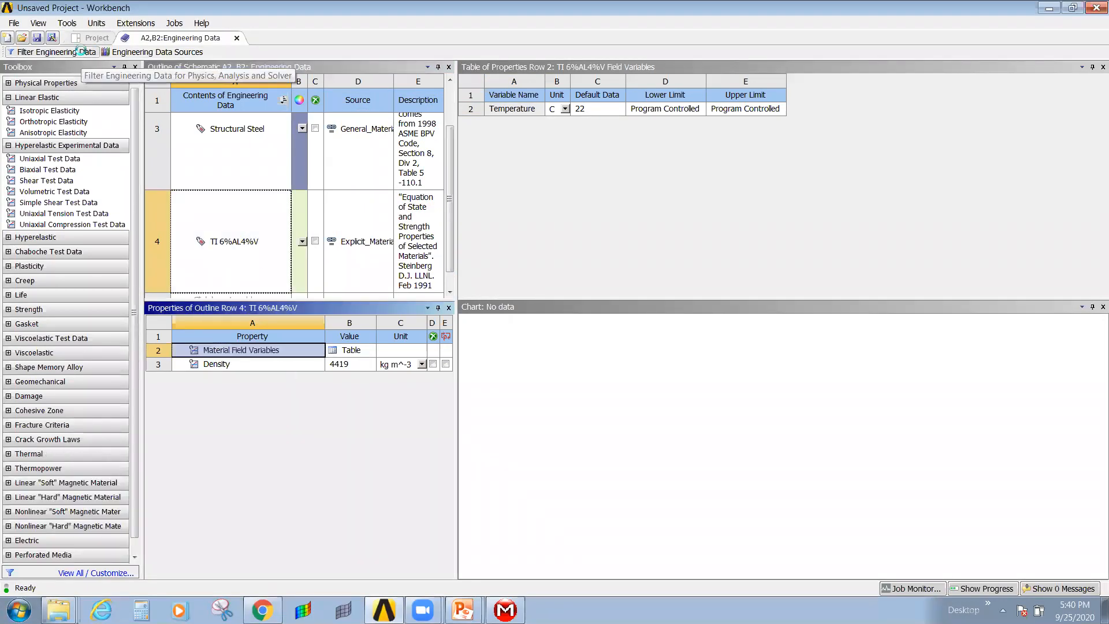
Refresh the project and, in Mechanical, assign TI 6%AL4%V as the material of the bracket body.
left_click(97, 39)
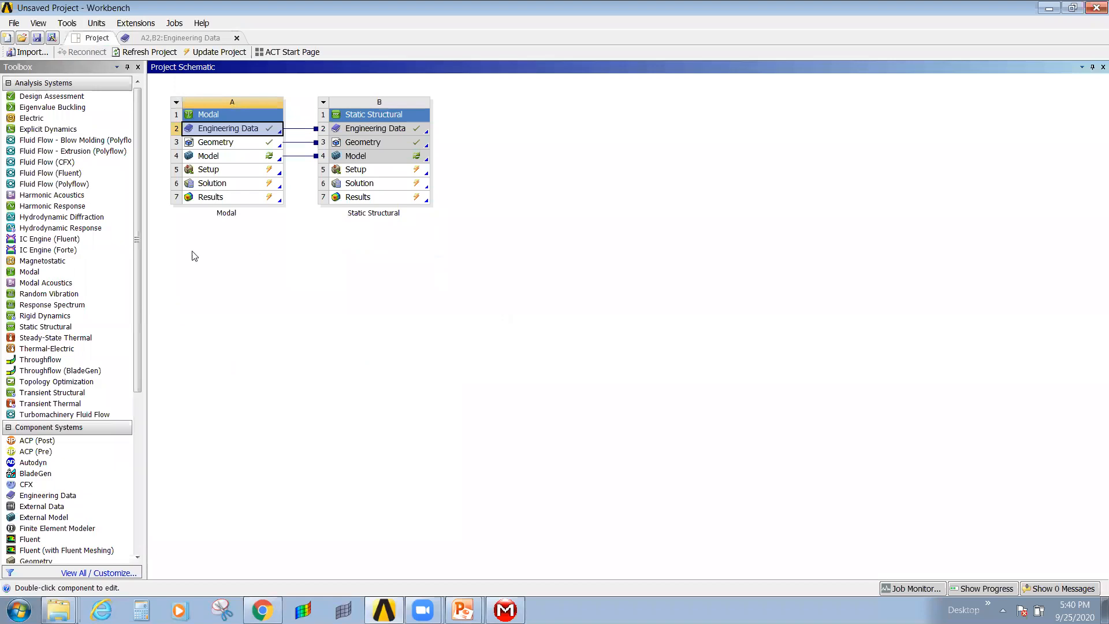
left_click(150, 52)
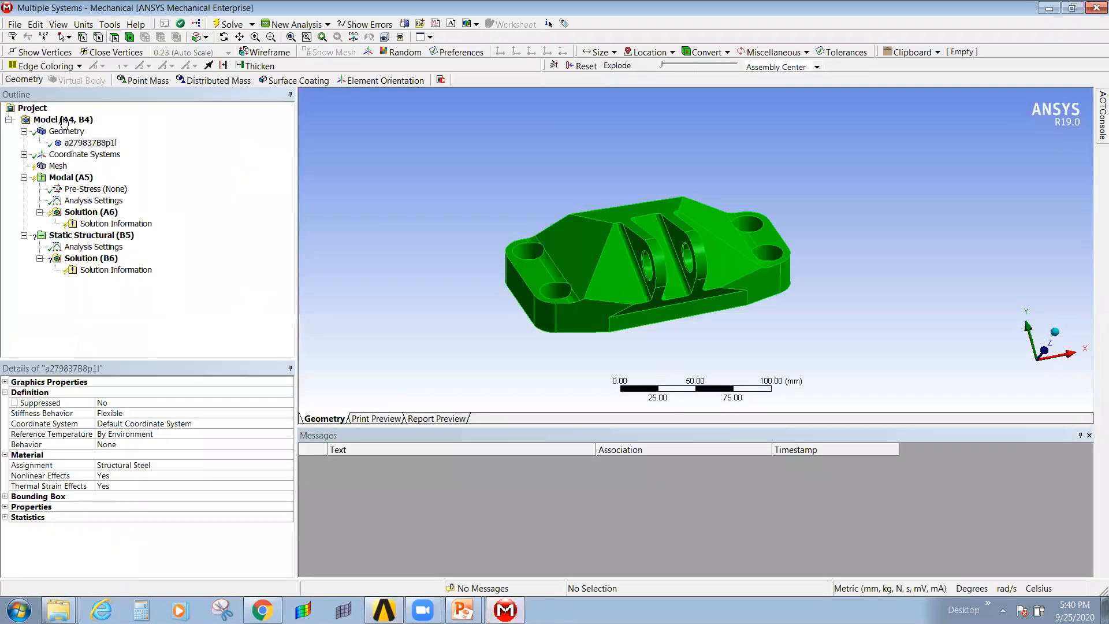
left_click(89, 144)
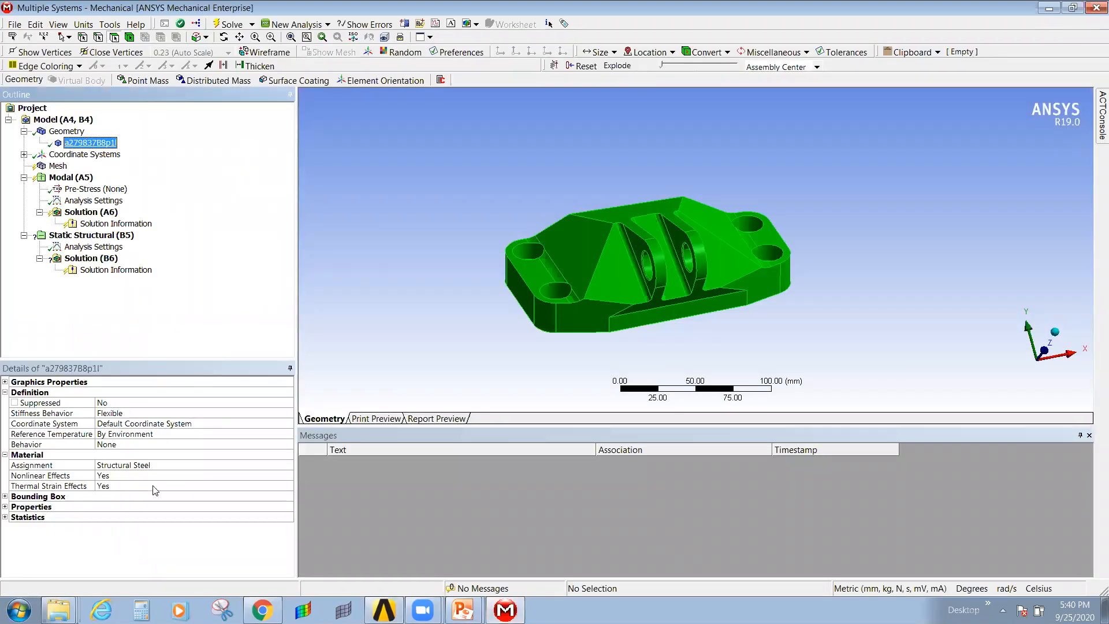
left_click(227, 466)
left_click(289, 466)
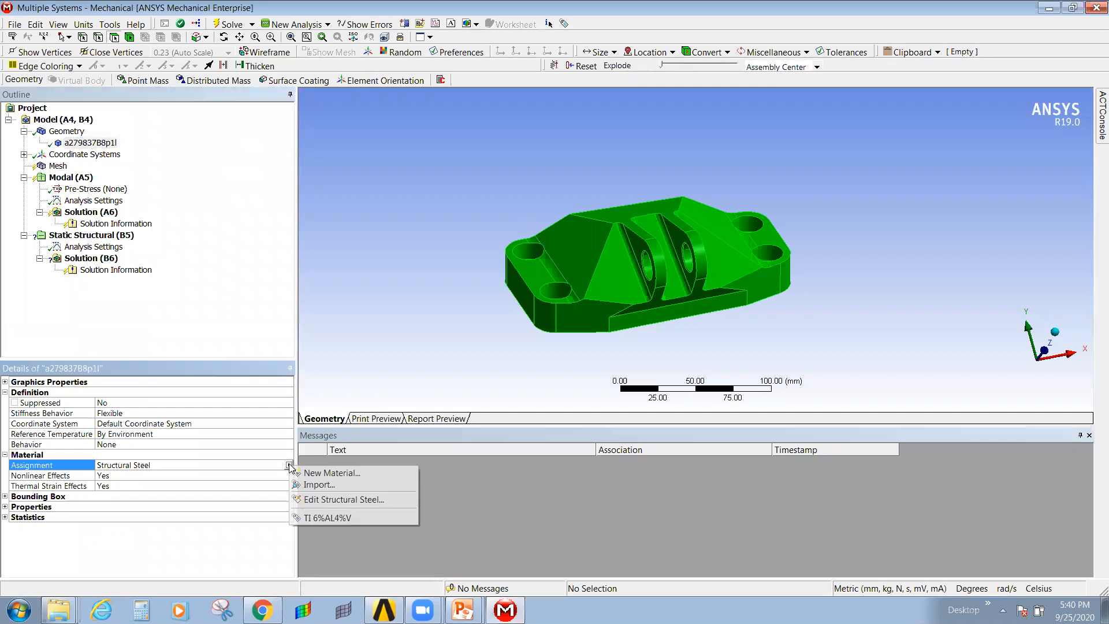
left_click(339, 518)
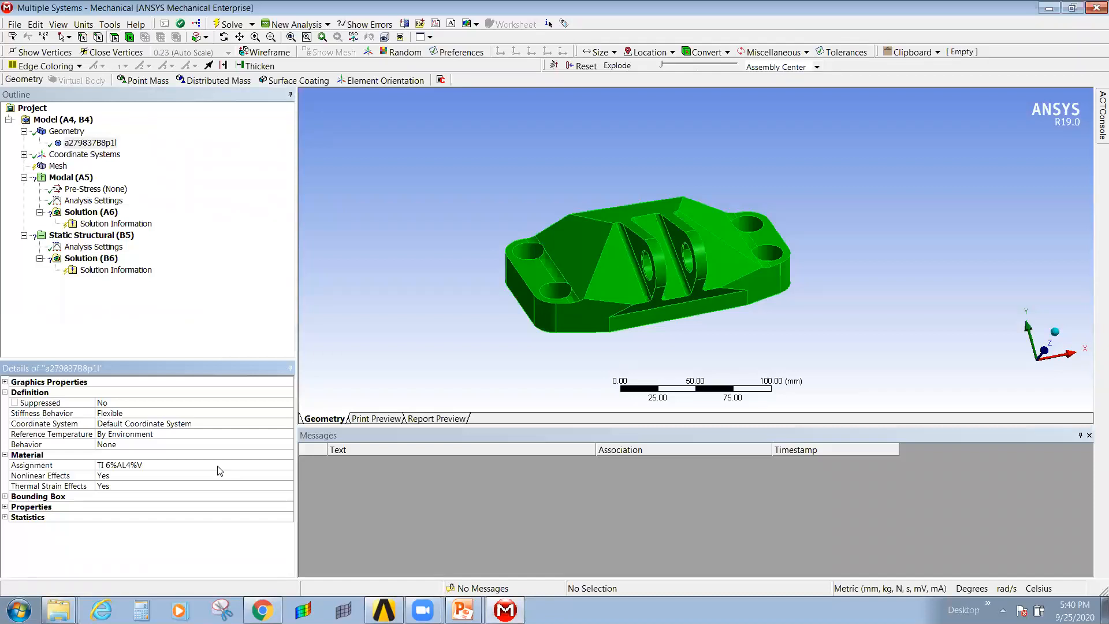
left_click(127, 318)
Insert a new coordinate system and rename it CS-1.
left_click(57, 166)
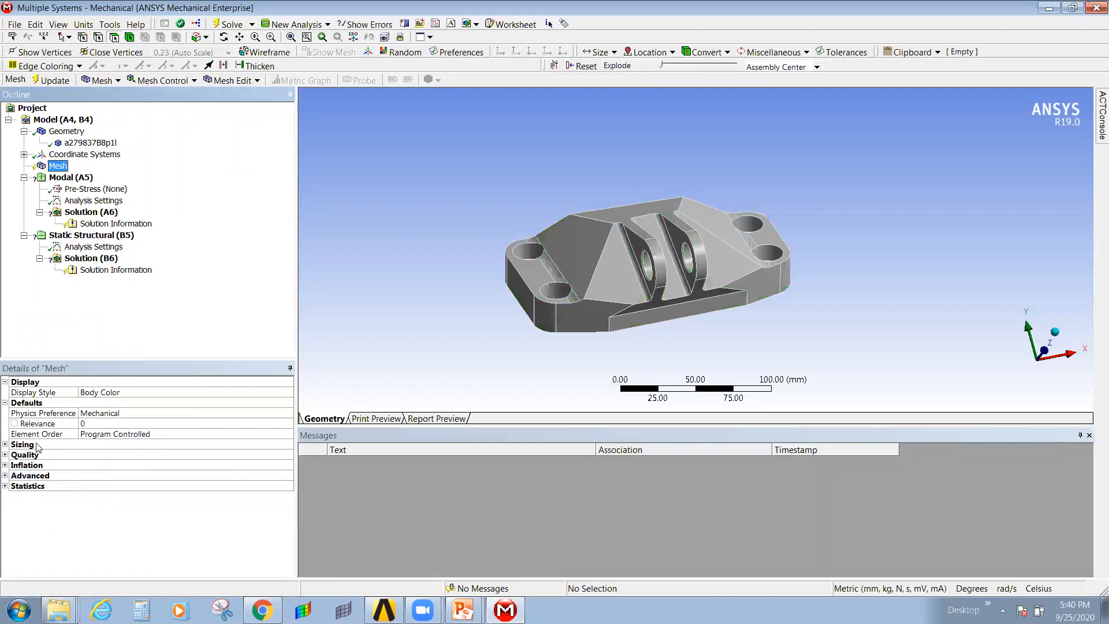
left_click(82, 155)
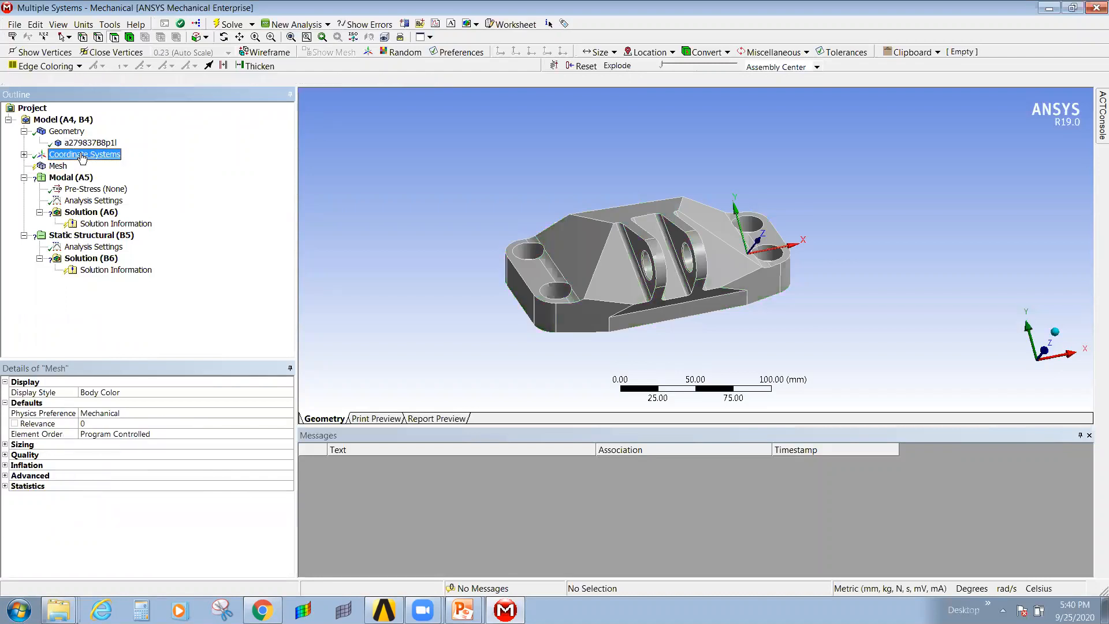
right_click(62, 158)
mouse_move(119, 167)
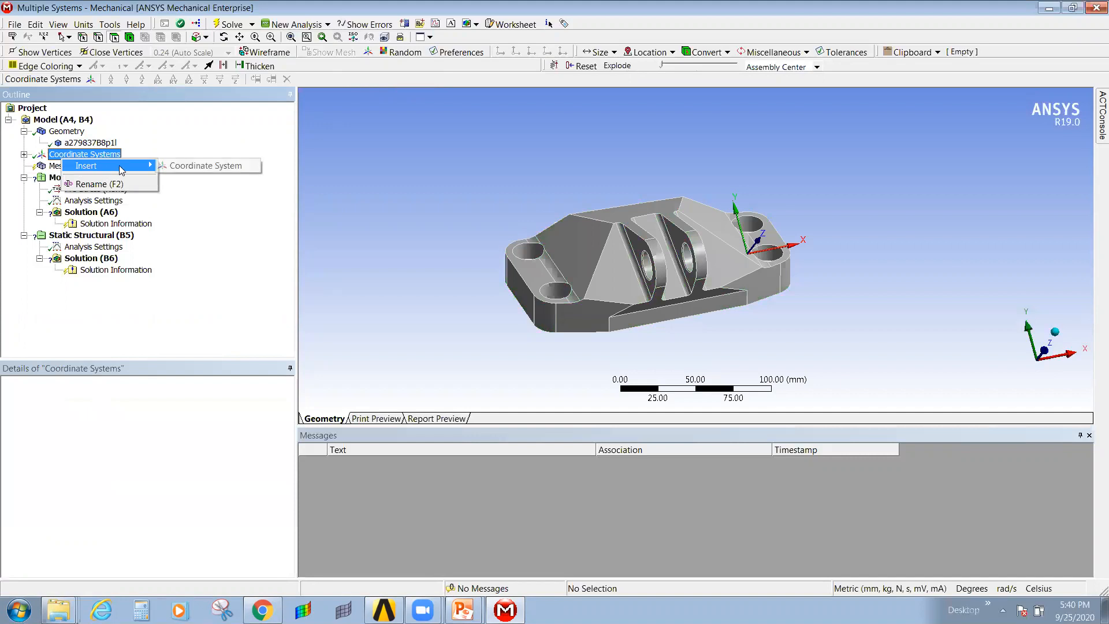
left_click(220, 166)
key("F2")
type("CS-1")
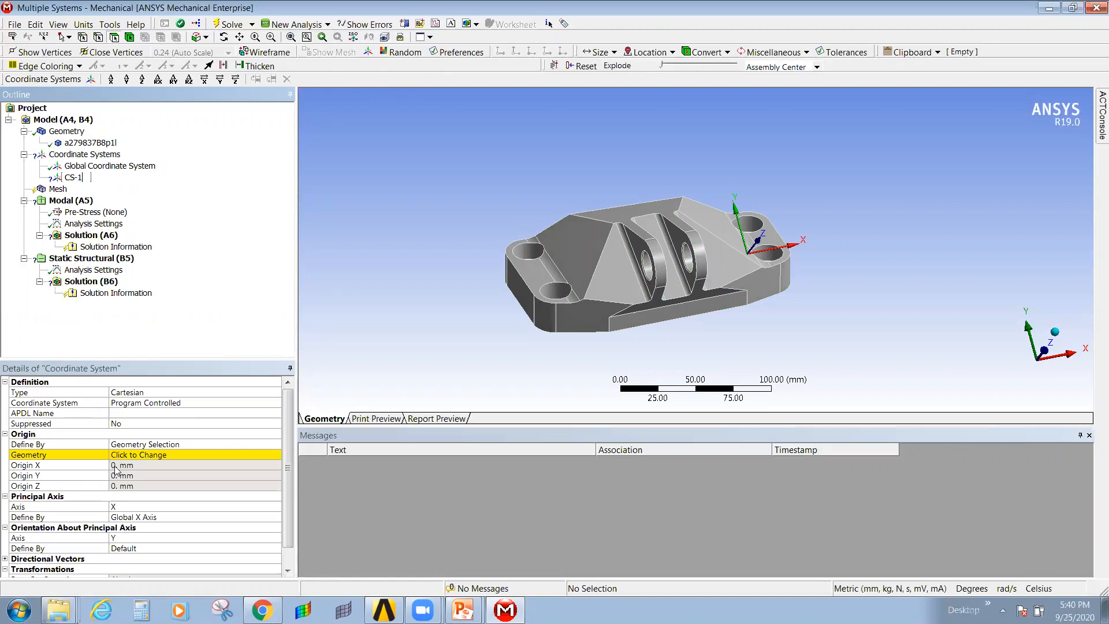
key("Return")
middle_click_drag(702, 326, 803, 272)
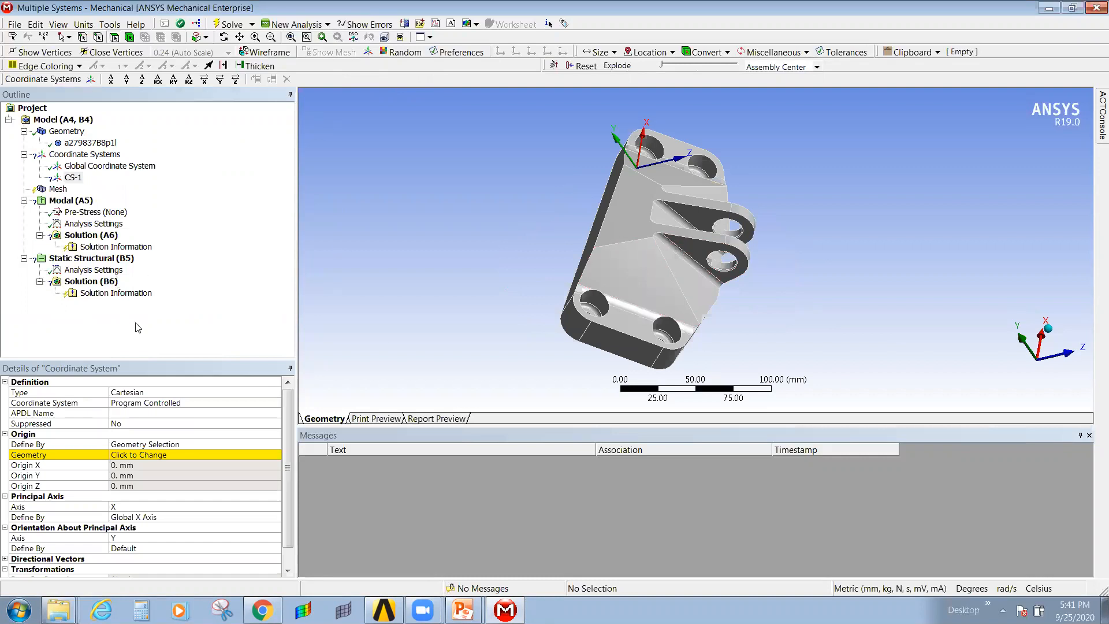
Set the mesh sizing's Relevance Center and Span Angle Center to Medium.
left_click(58, 189)
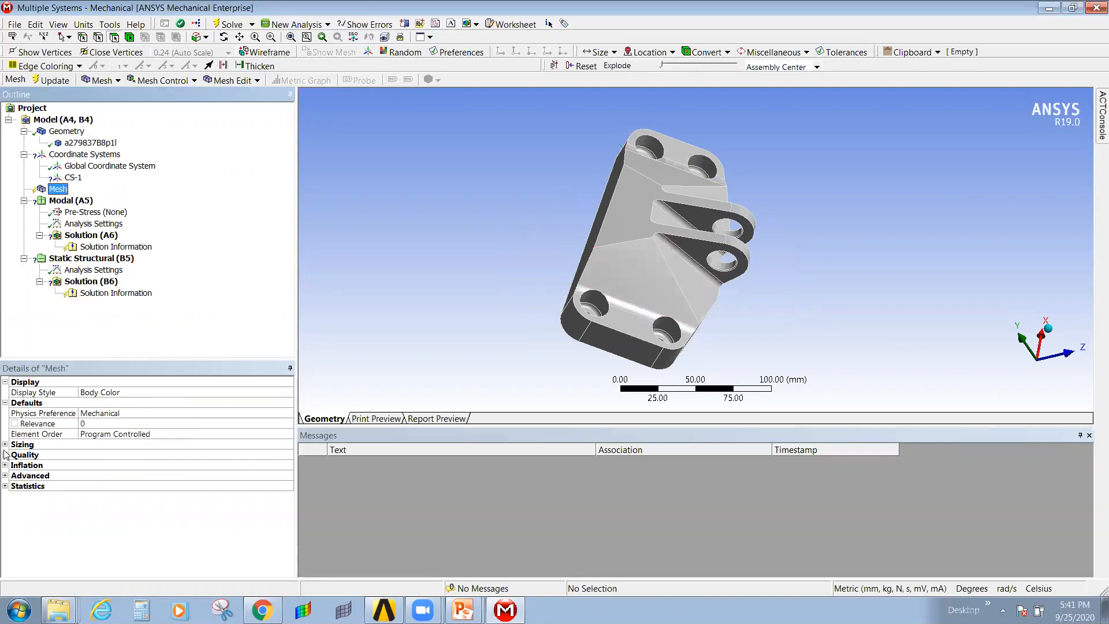
left_click(5, 445)
left_click(119, 465)
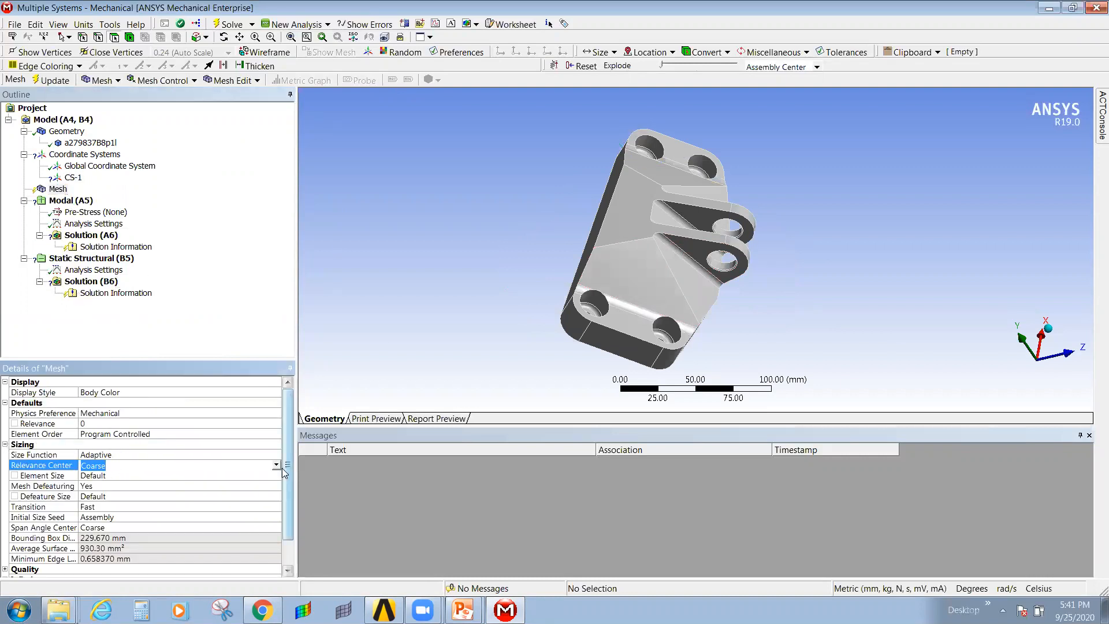
left_click(119, 465)
left_click(128, 491)
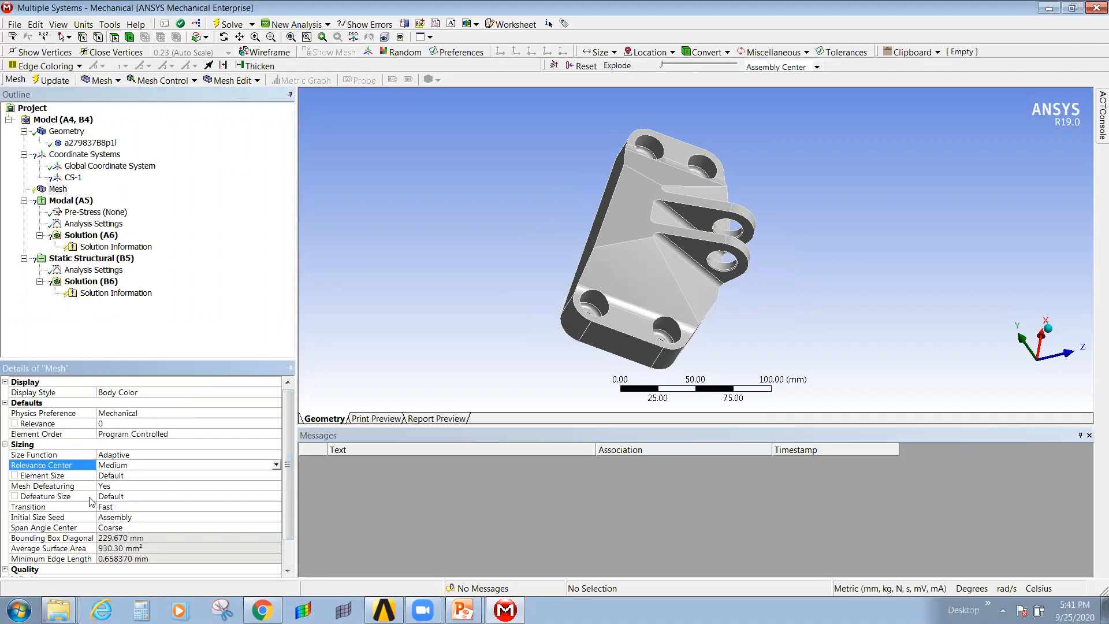
left_click(105, 527)
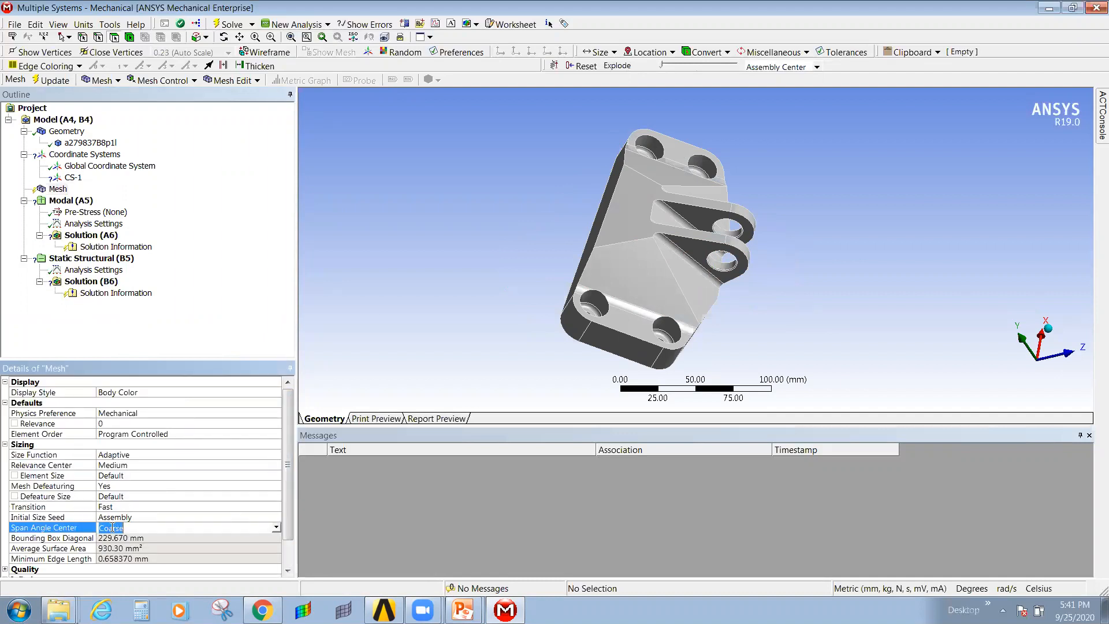
left_click(105, 528)
left_click(158, 548)
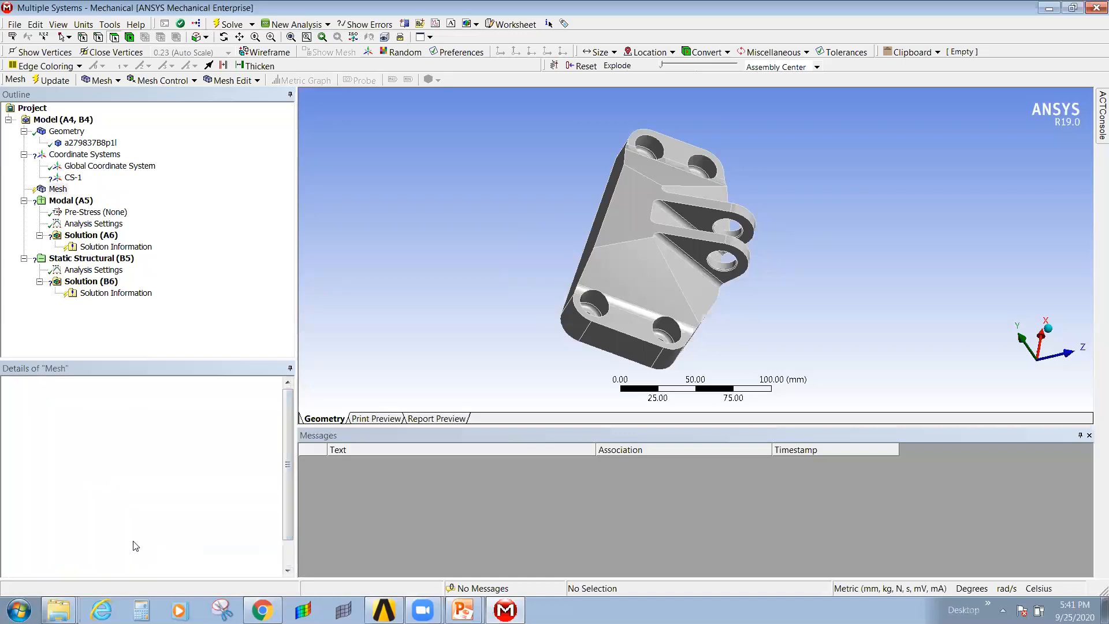
Generate the bracket's mesh and inspect it around the lugs and bolt holes.
left_click(63, 192)
right_click(65, 193)
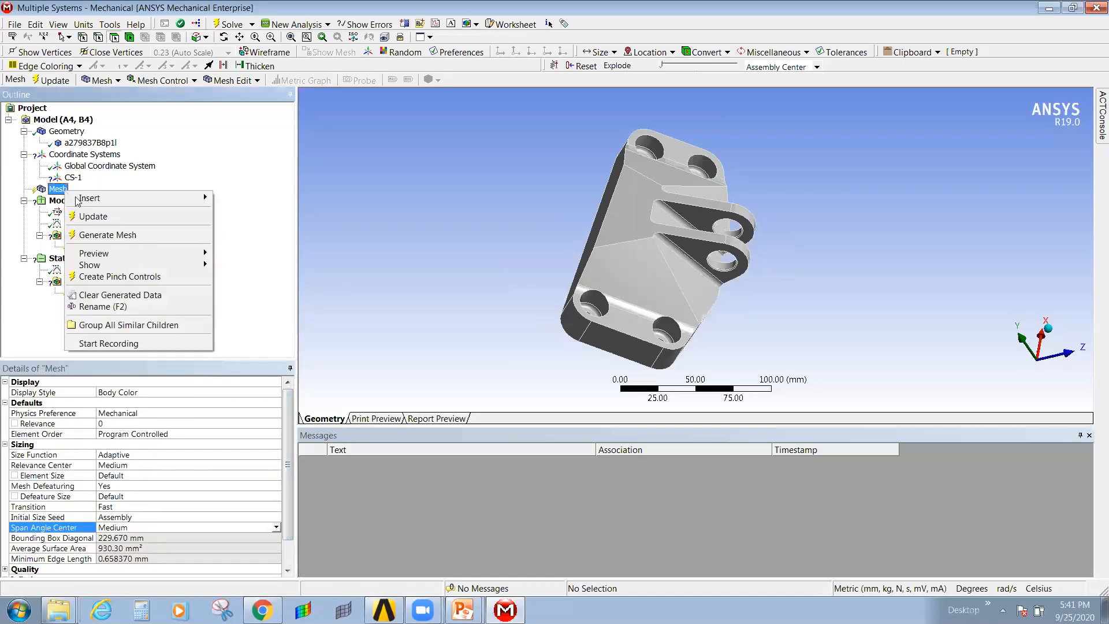
left_click(115, 235)
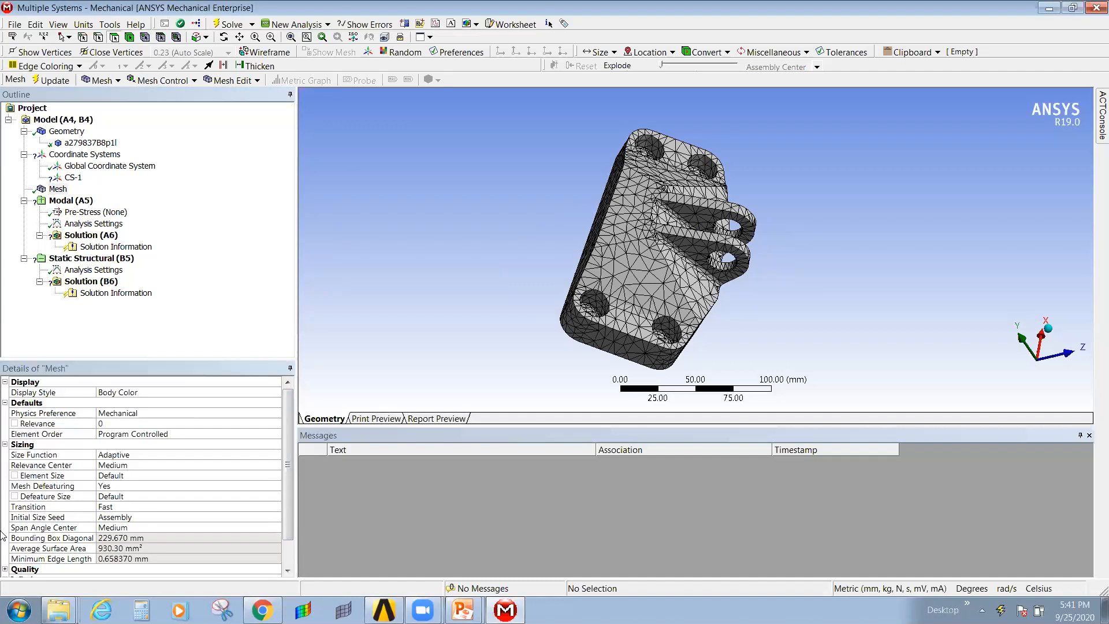
middle_click_drag(687, 289, 814, 310)
scroll(818, 306, "up", 3)
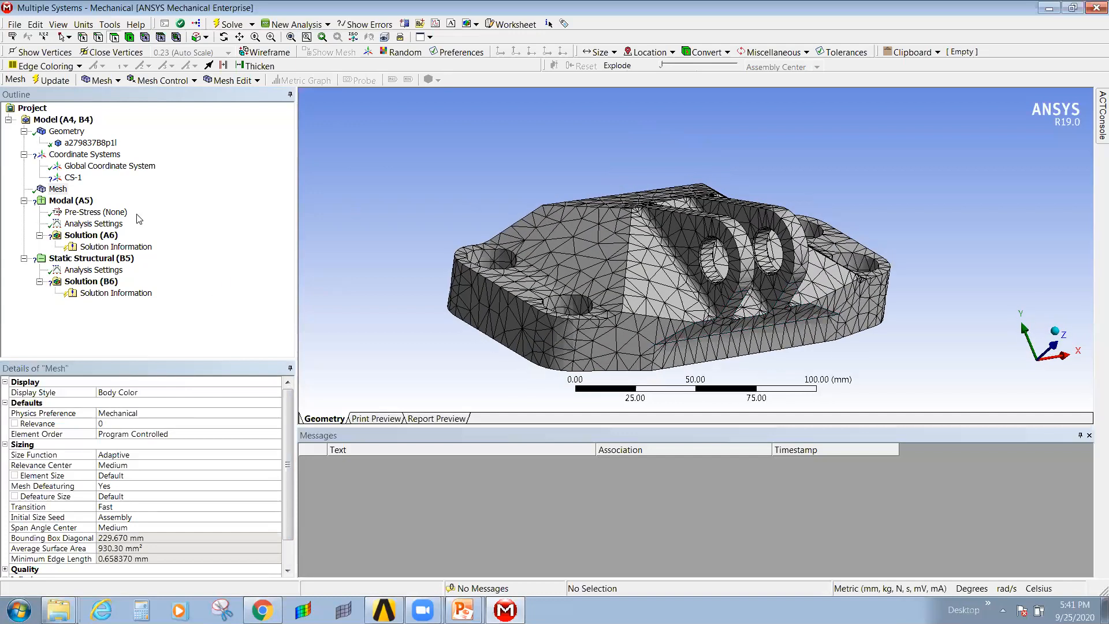
Add a Fixed Support to the Modal analysis on the inner cylindrical faces of the bracket's four bolt holes.
left_click(81, 201)
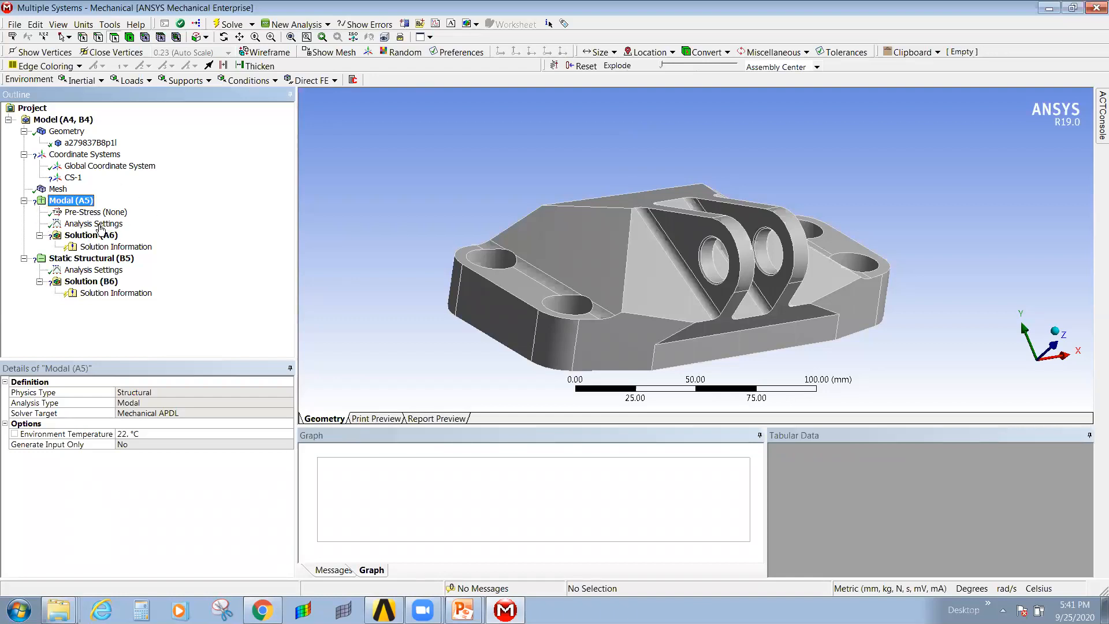
right_click(78, 200)
mouse_move(122, 212)
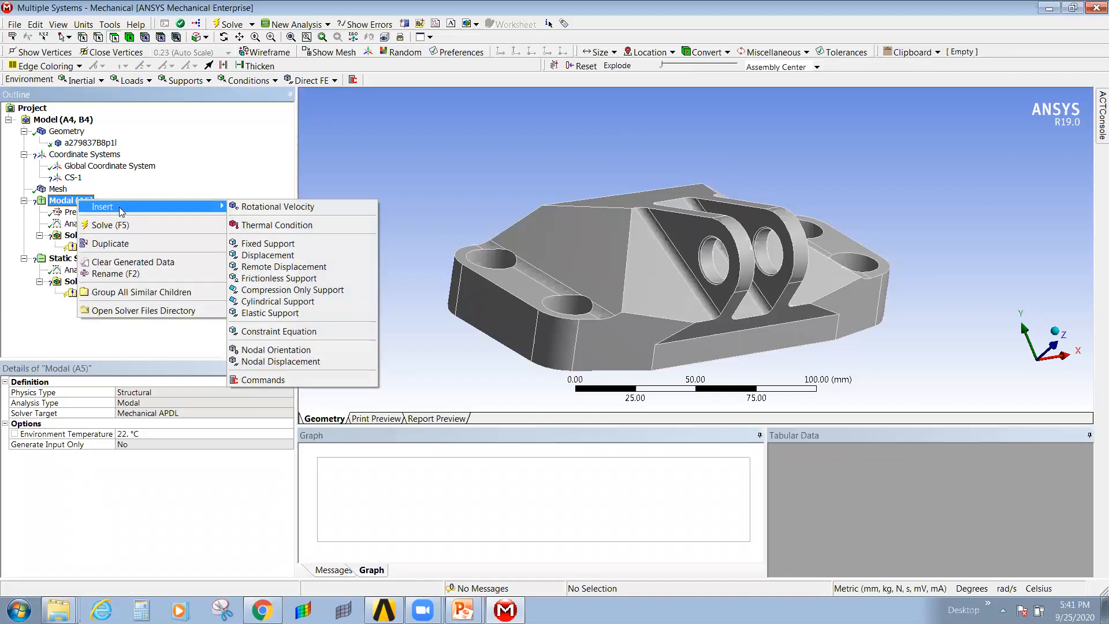
left_click(271, 246)
middle_click_drag(641, 285, 606, 326)
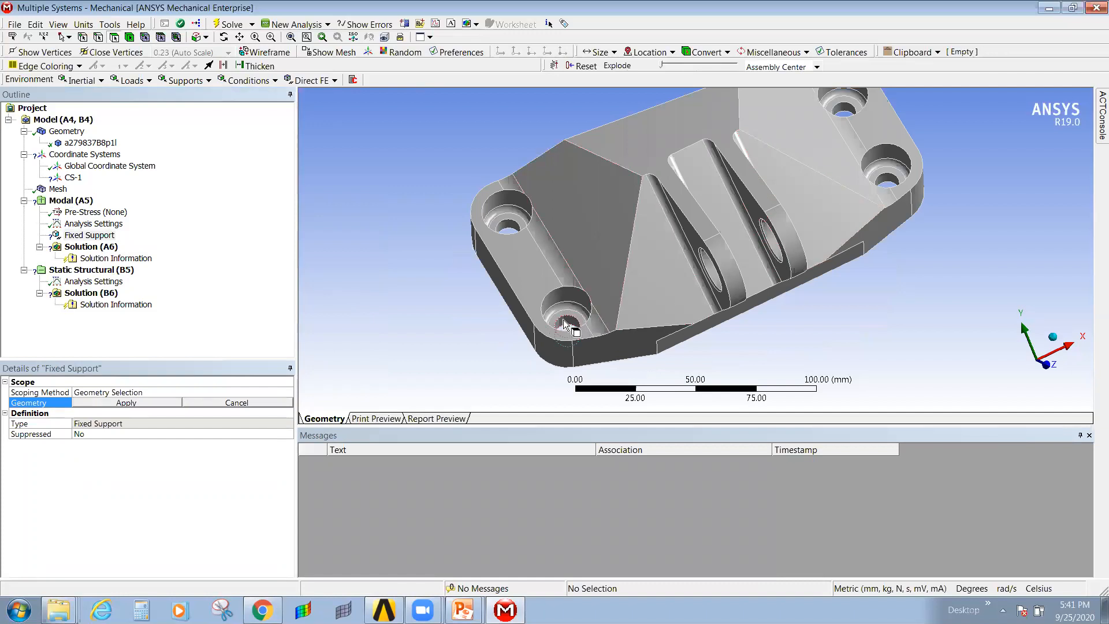
left_click(584, 341)
left_click(507, 224, "ctrl")
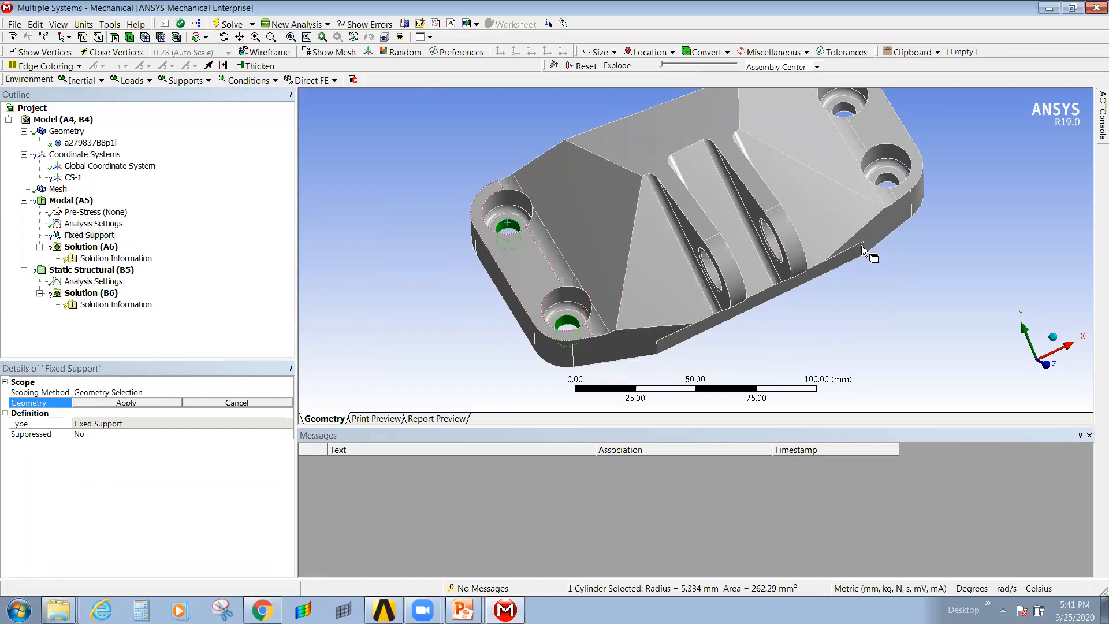
left_click(844, 110, "ctrl")
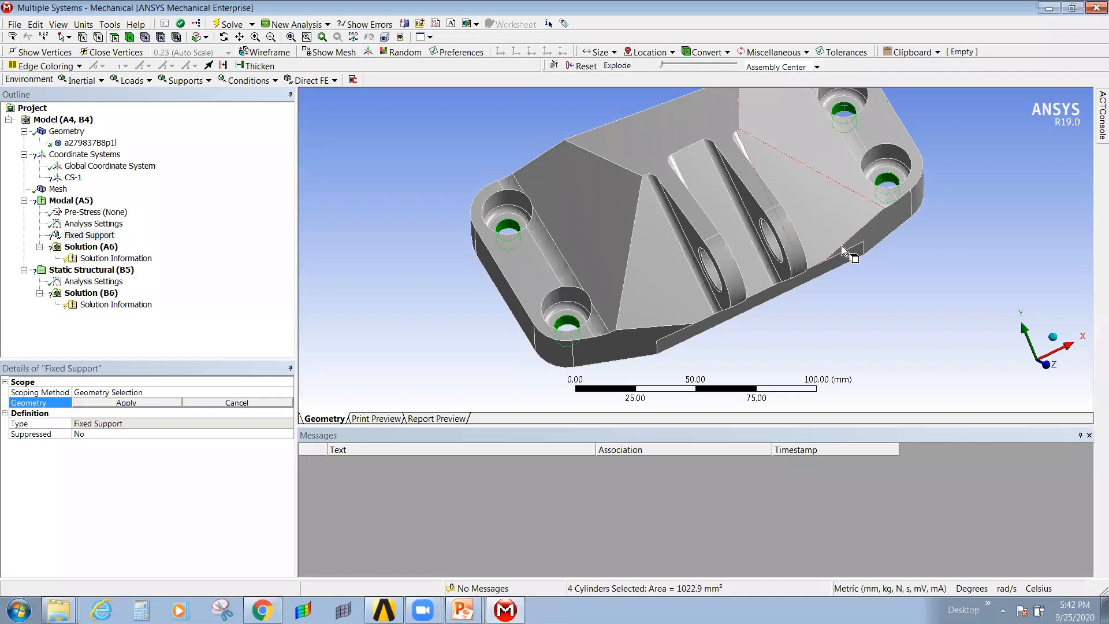
left_click(149, 400)
mouse_move(671, 300)
left_mouse_down()
mouse_move(641, 297)
mouse_move(675, 292)
mouse_move(656, 297)
mouse_move(669, 323)
mouse_move(725, 278)
mouse_move(663, 310)
mouse_move(606, 312)
mouse_move(498, 263)
left_mouse_up()
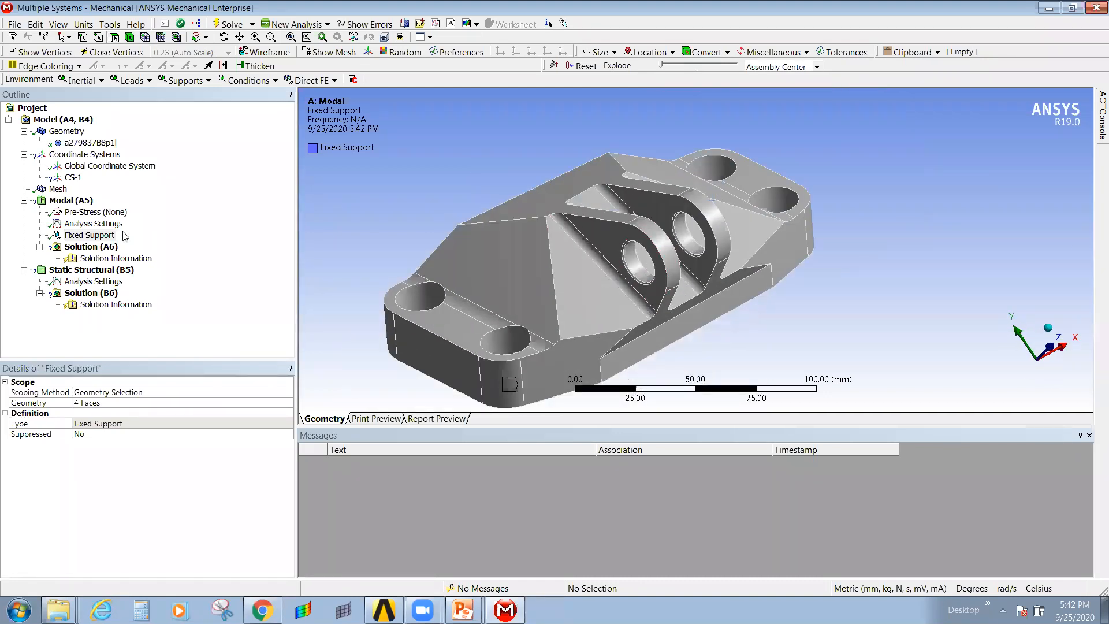
left_click(88, 247)
right_click(88, 247)
mouse_move(234, 252)
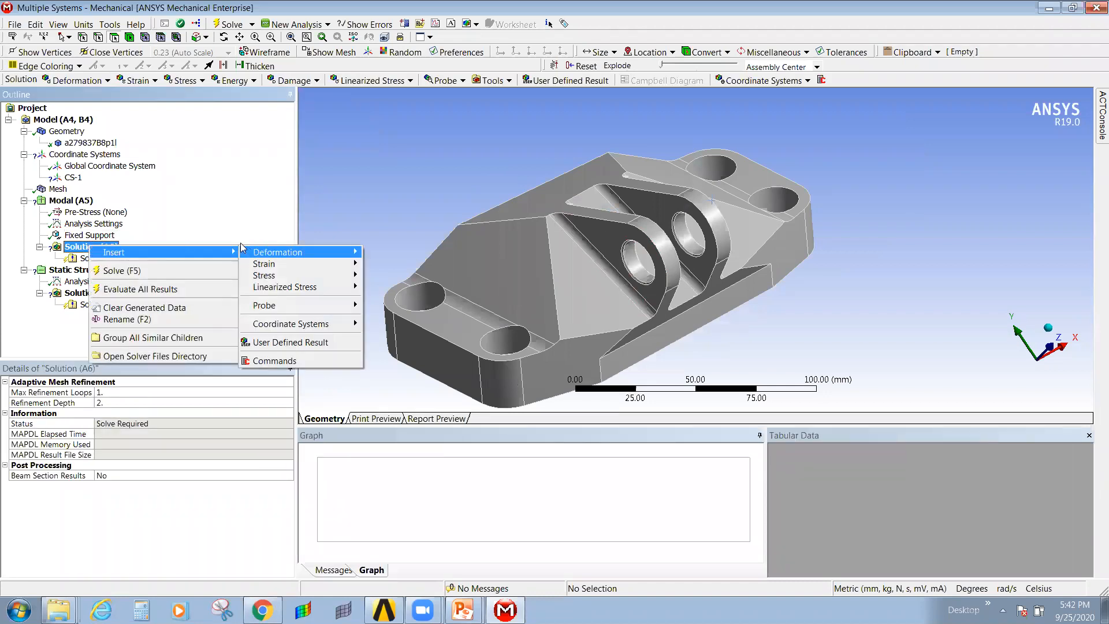
left_click(241, 202)
Set Max Modes to Find to 10 in the Modal analysis settings.
left_click(89, 224)
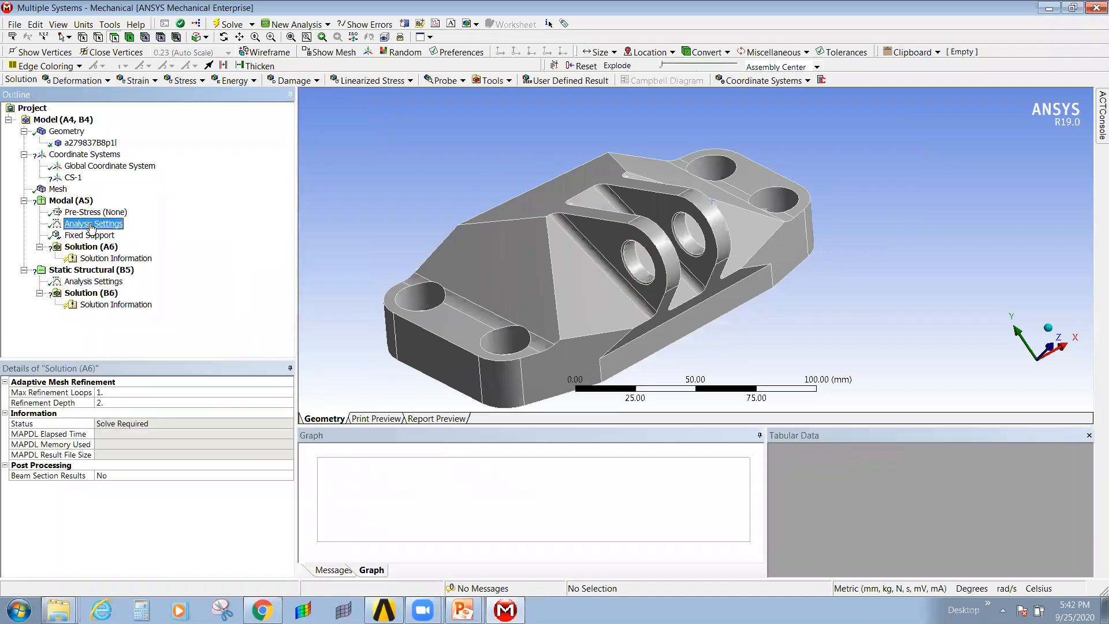
left_click(283, 393)
type("8")
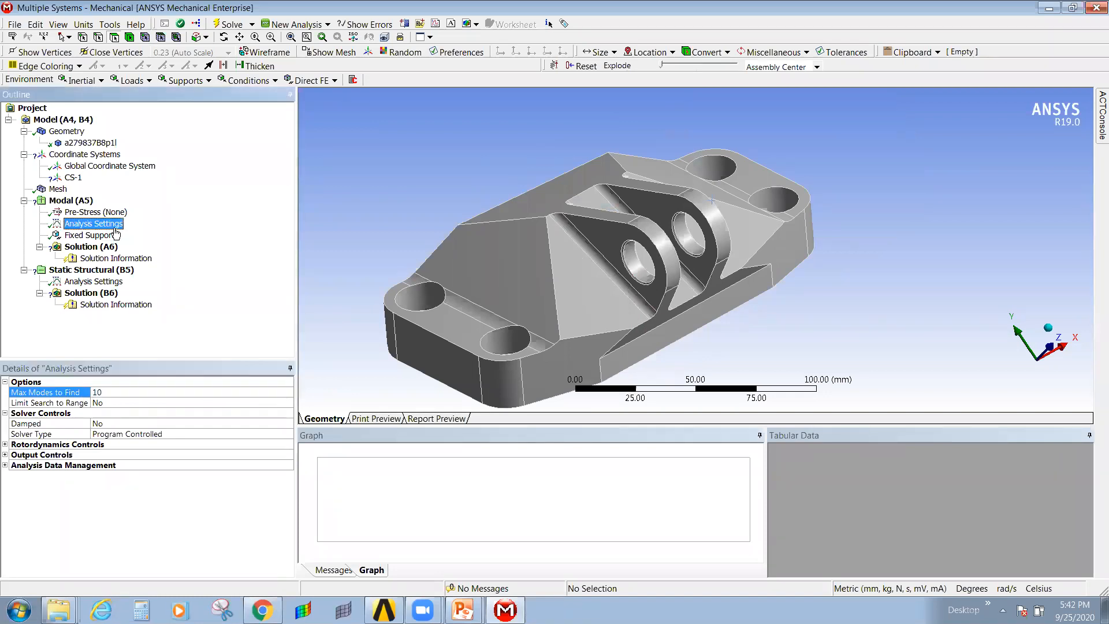
Add a Total Deformation result to the Modal solution and solve the analysis.
left_click(80, 247)
right_click(81, 250)
mouse_move(242, 250)
mouse_move(321, 249)
left_click(386, 254)
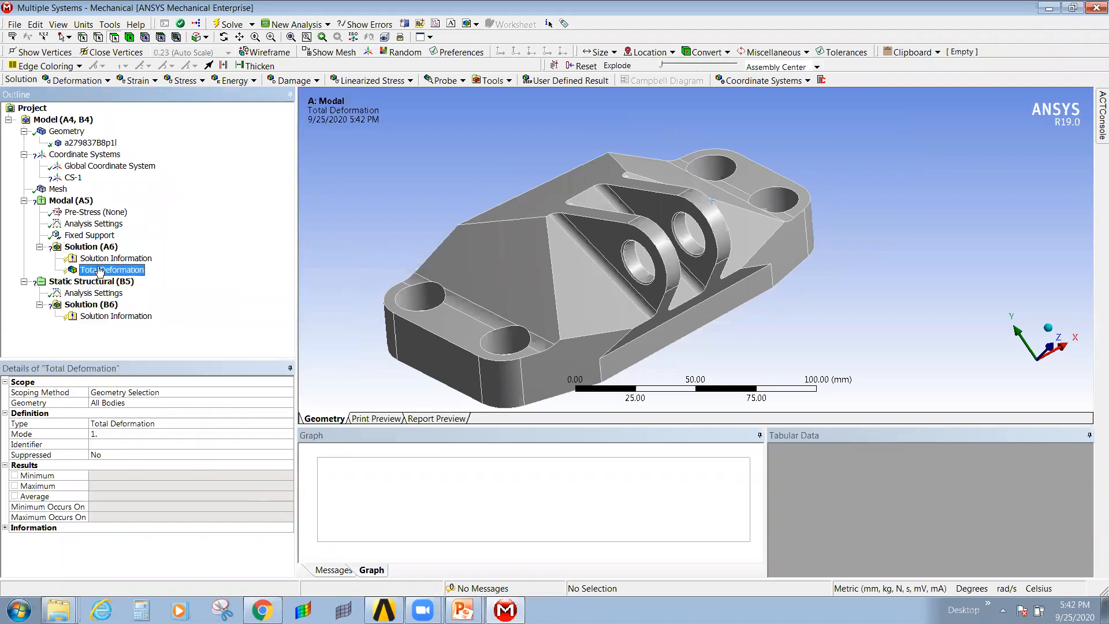
right_click(91, 248)
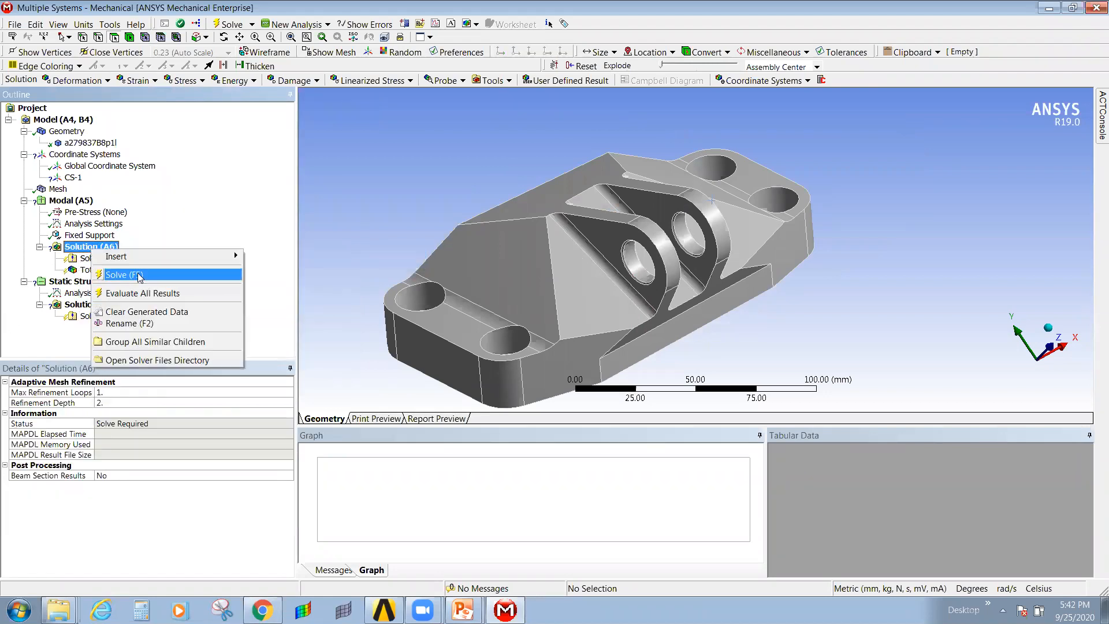
left_click(140, 276)
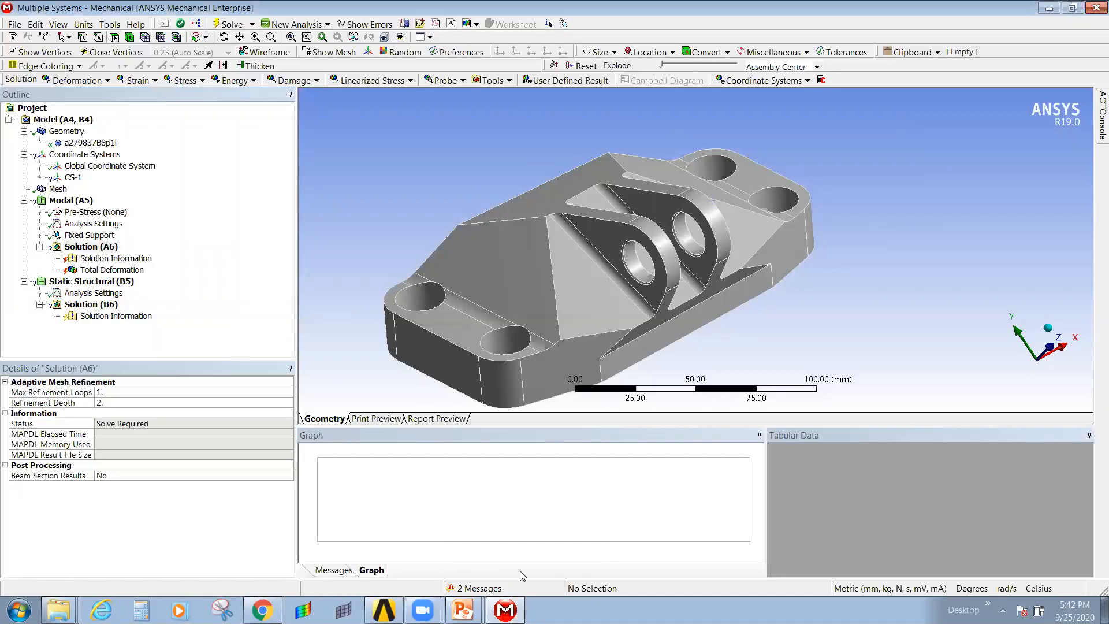
Switch to Workbench's Engineering Data and review the density, specific heat and shear modulus of TI 6%AL4%V.
left_click(383, 610)
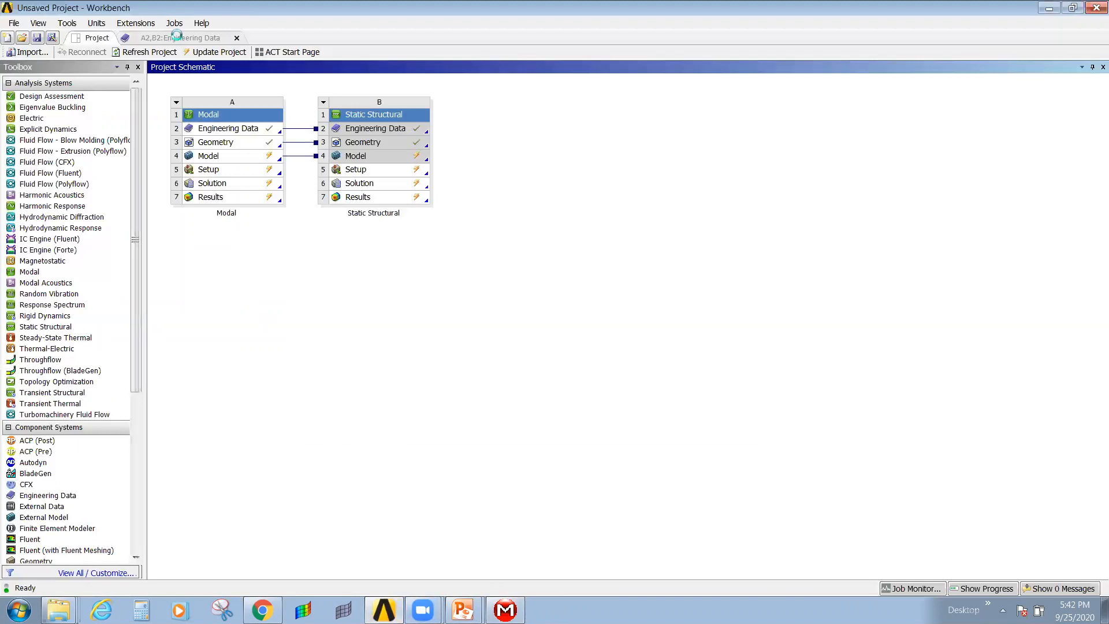
left_click(180, 38)
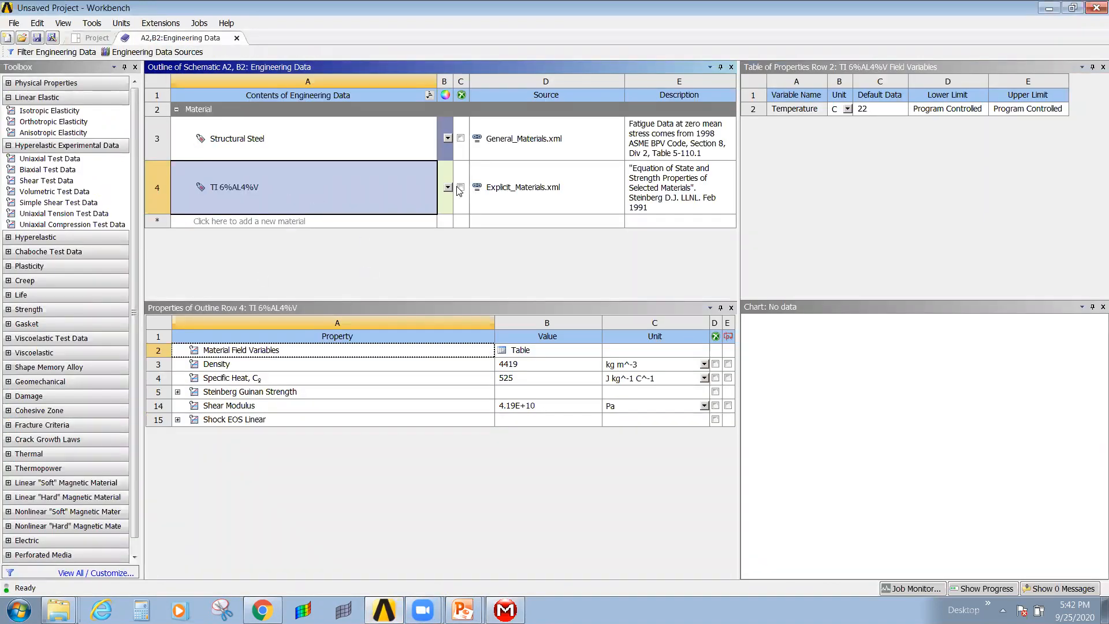
left_click(237, 365)
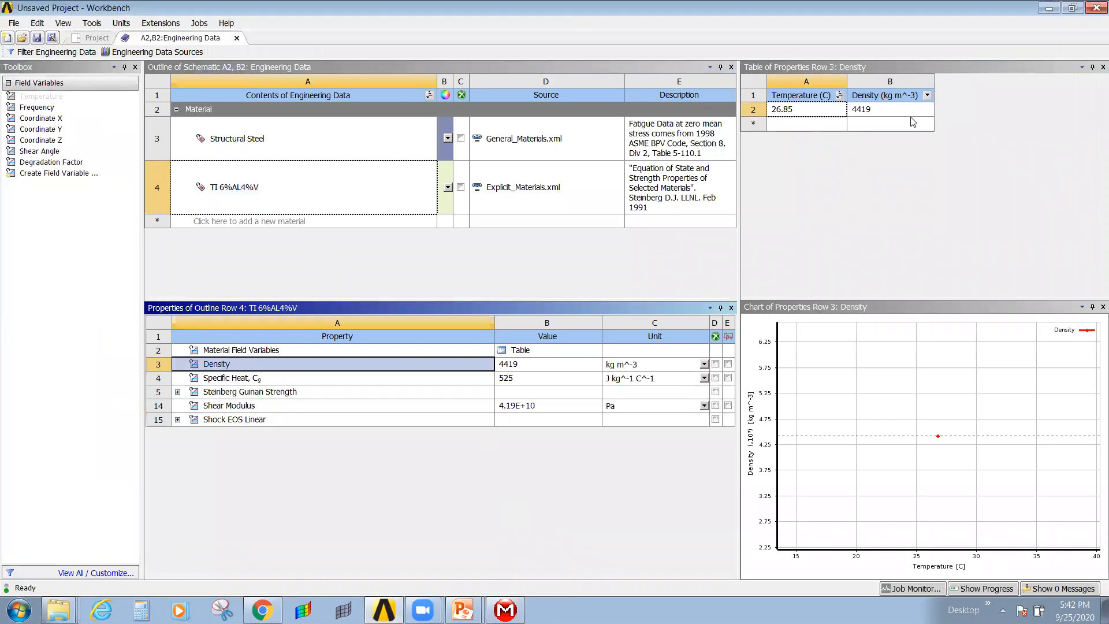
left_click(259, 380)
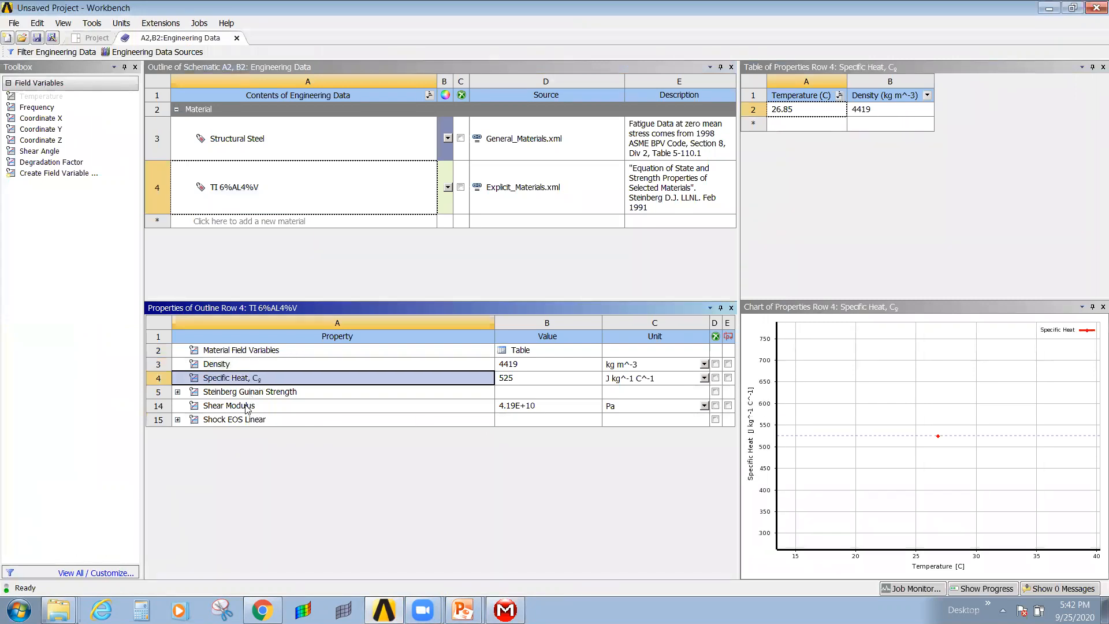
left_click(247, 406)
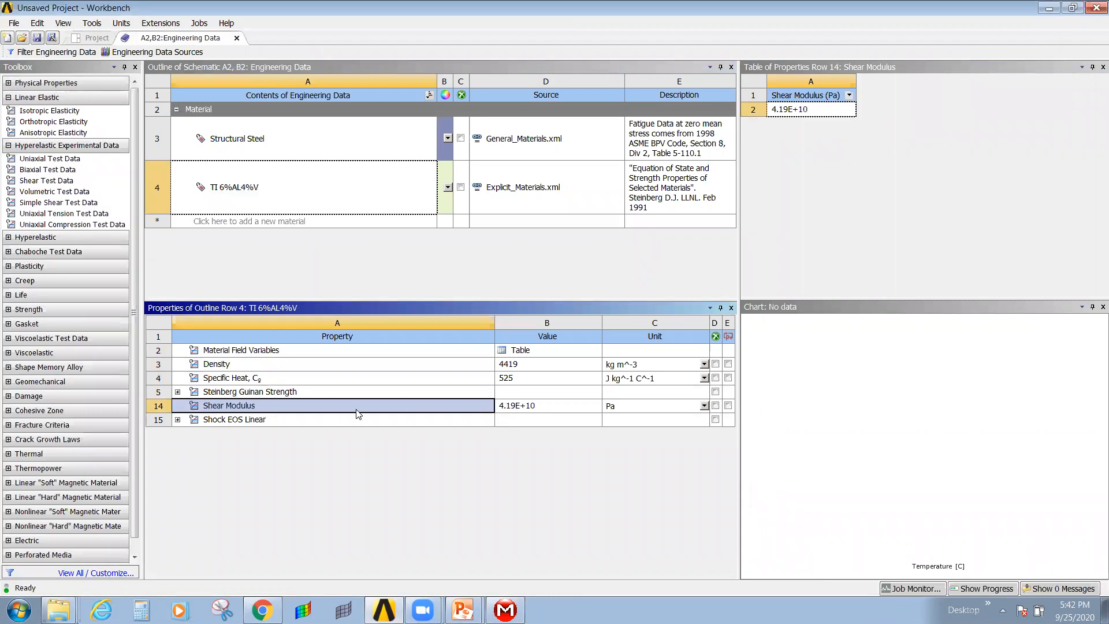
Expand the Steinberg Guinan Strength and Shock EOS Linear properties of TI 6%AL4%V and examine them, then view its specific heat.
left_click(253, 388)
left_click(197, 408)
left_click(178, 392)
left_click(178, 392)
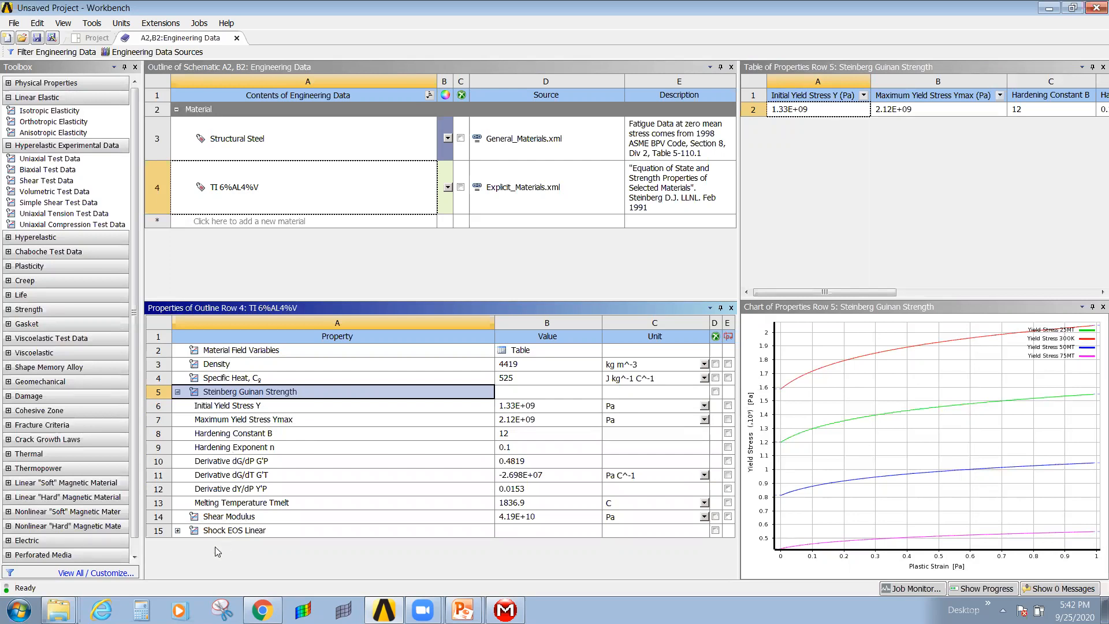
left_click(201, 531)
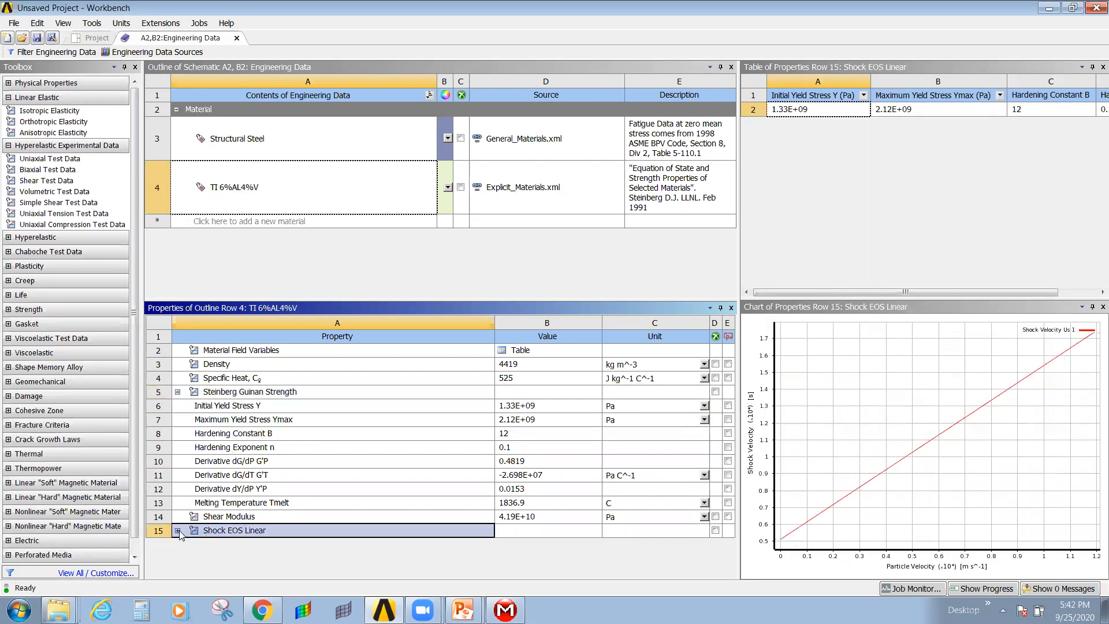
left_click(178, 531)
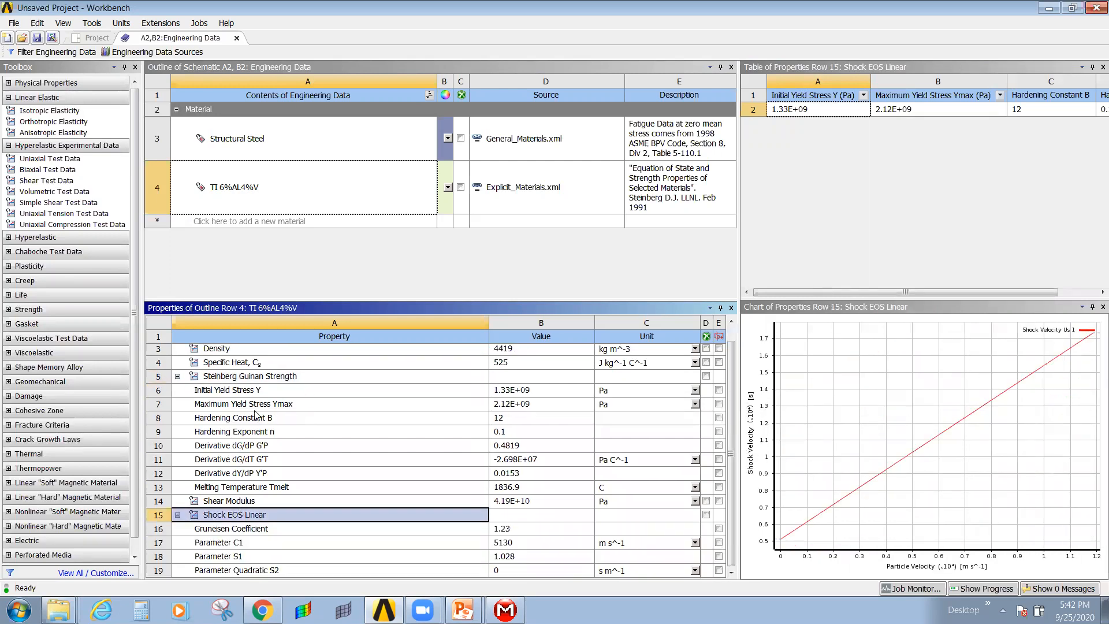
left_click(241, 365)
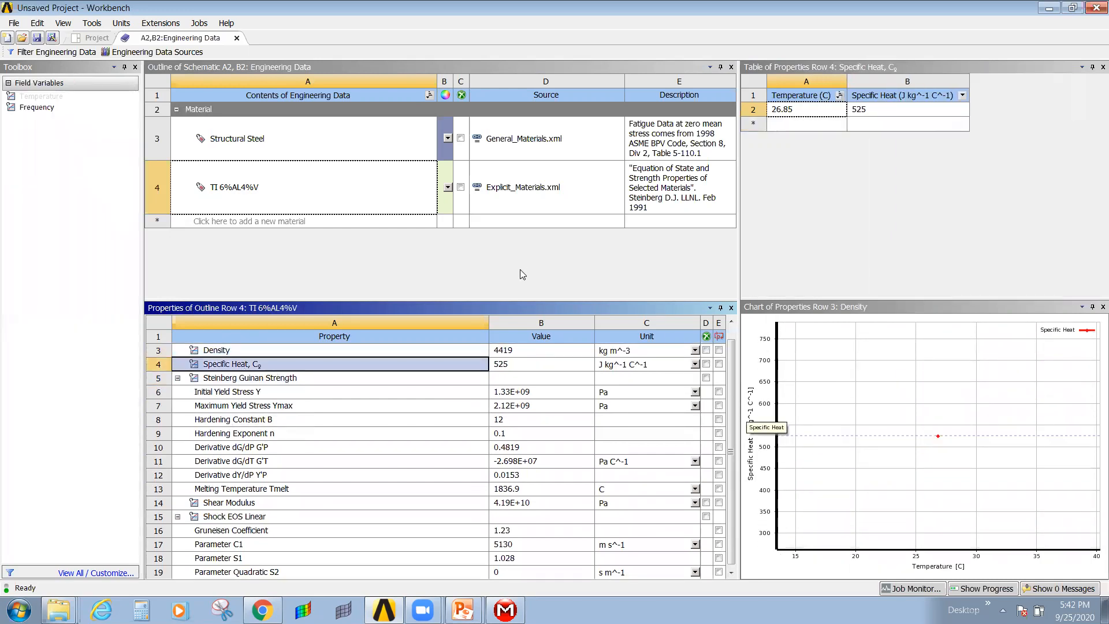
left_click(826, 108)
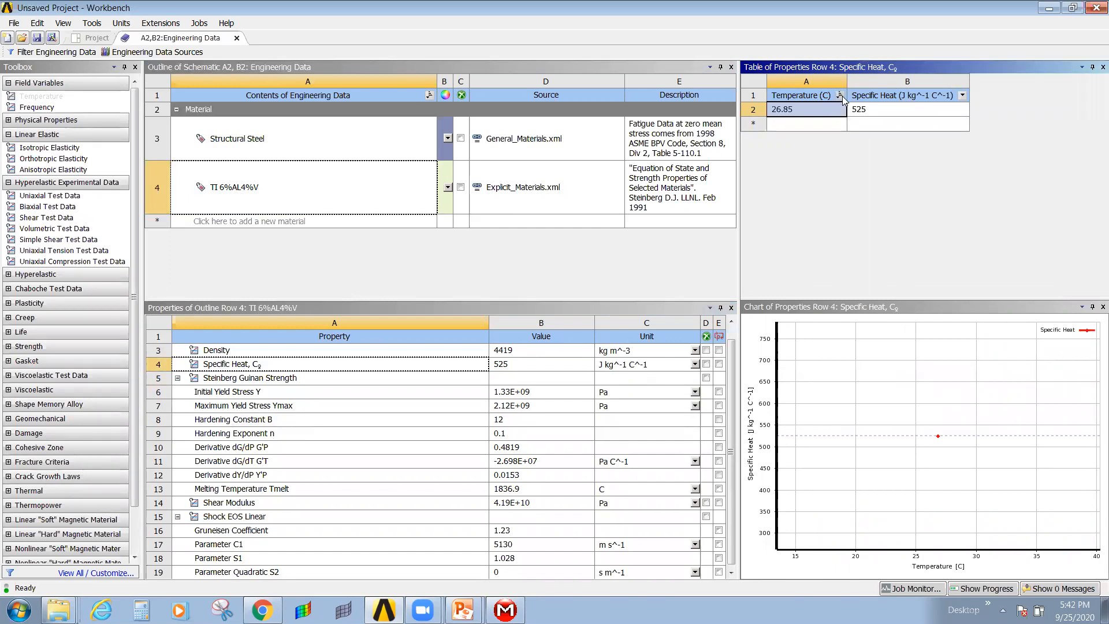
left_click(840, 95)
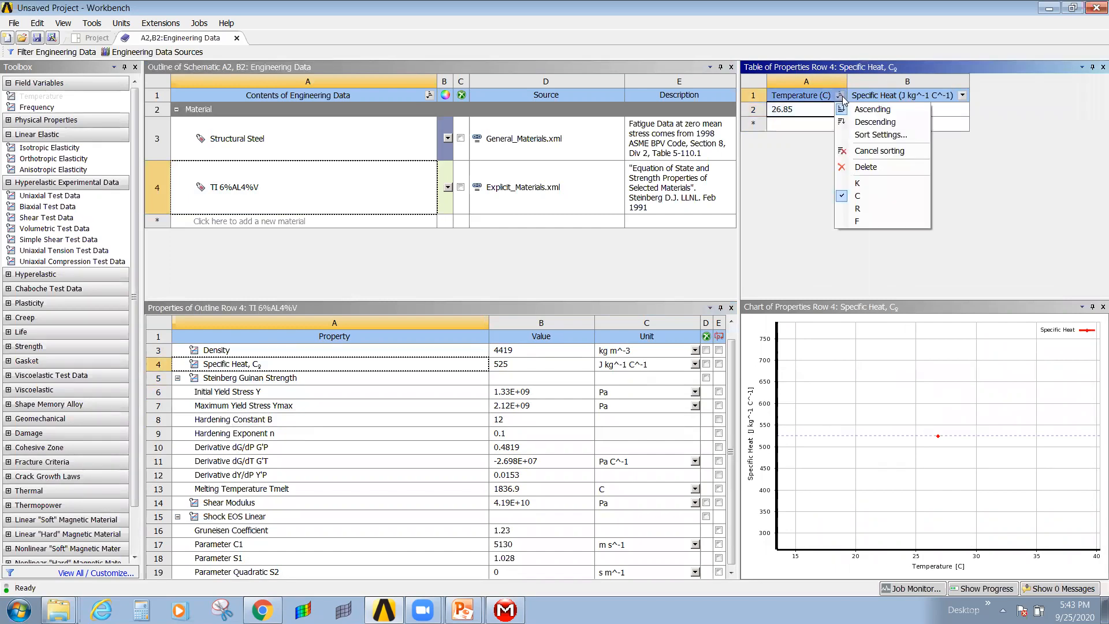
left_click(774, 176)
left_click(285, 173)
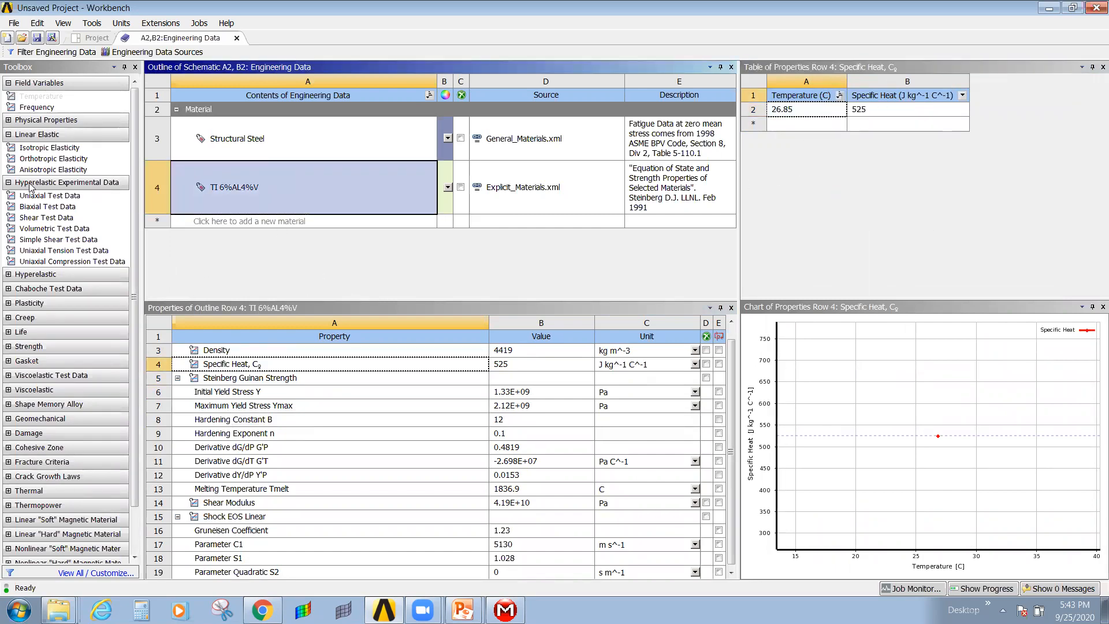
Look through the material entries of the Explicit Materials library in the engineering data sources.
left_click(163, 52)
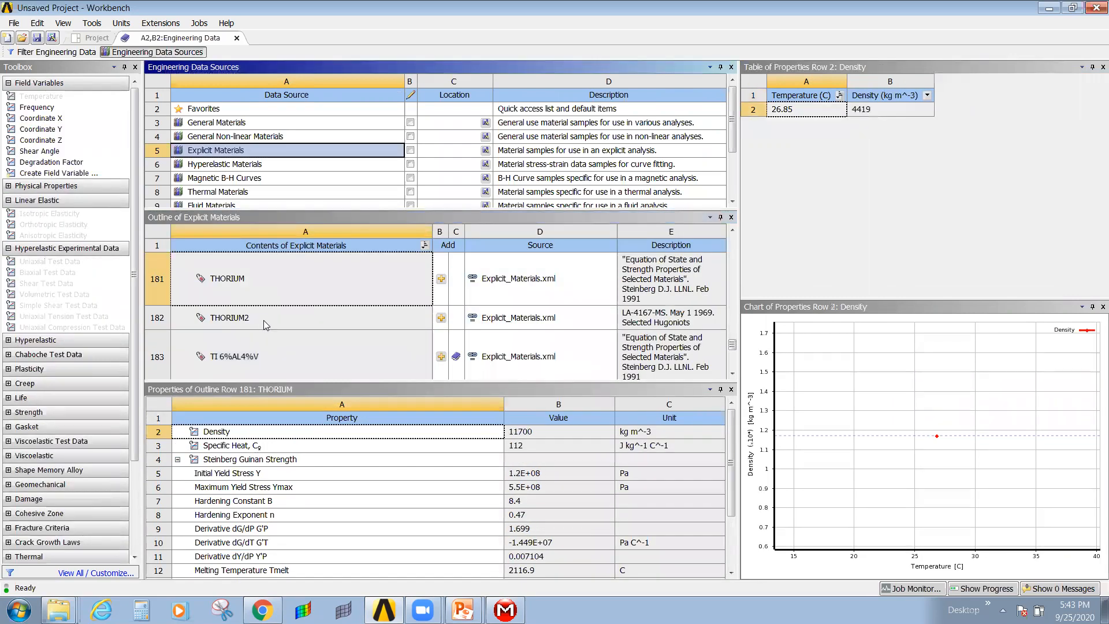
left_click(733, 373)
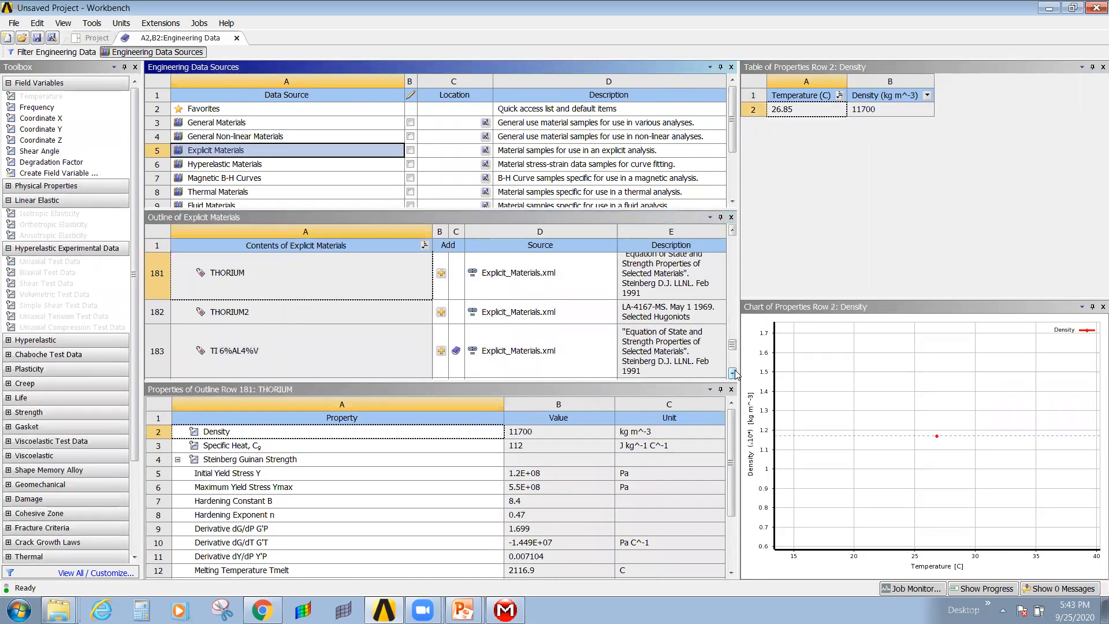
left_click(733, 373)
left_click(732, 373)
left_click(733, 373)
left_click(732, 373)
scroll(728, 367, "down", 2)
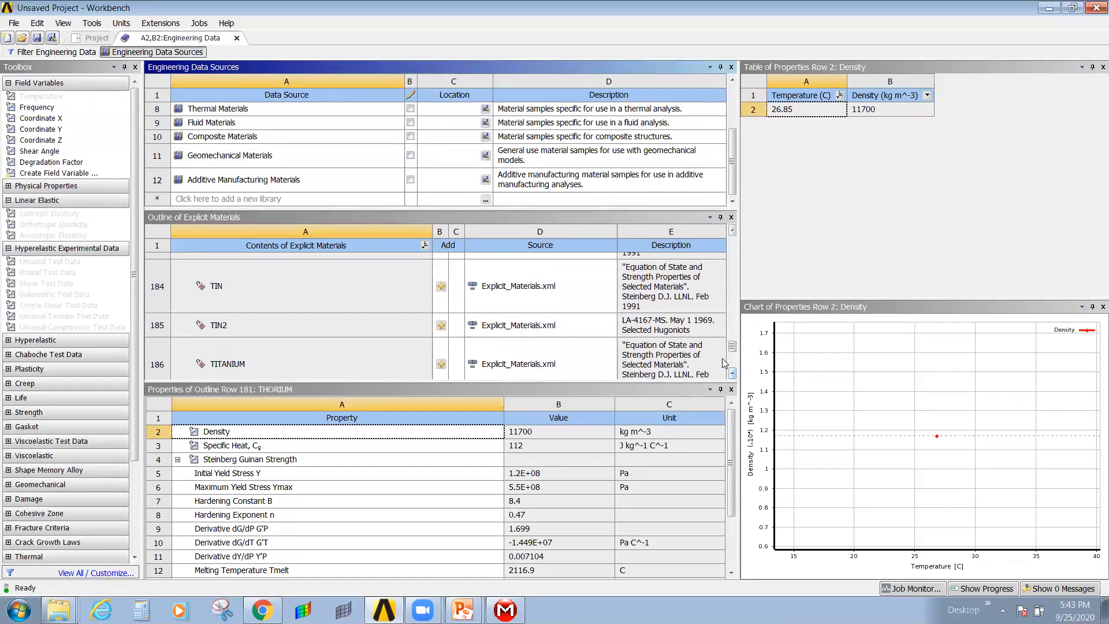
left_click_drag(733, 348, 735, 367)
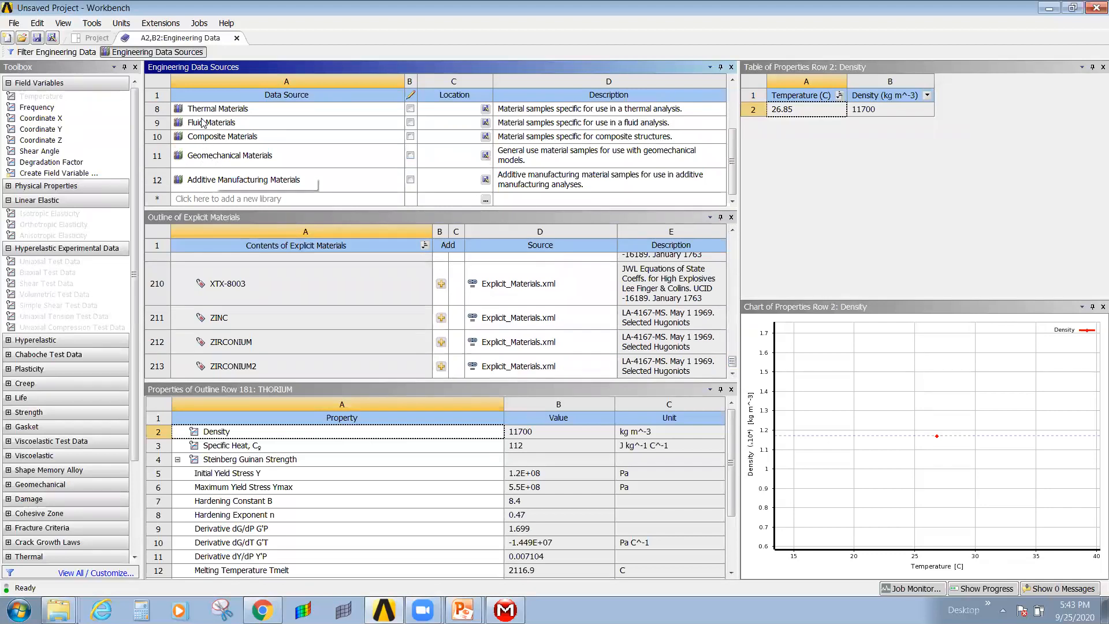
scroll(446, 171, "up", 2)
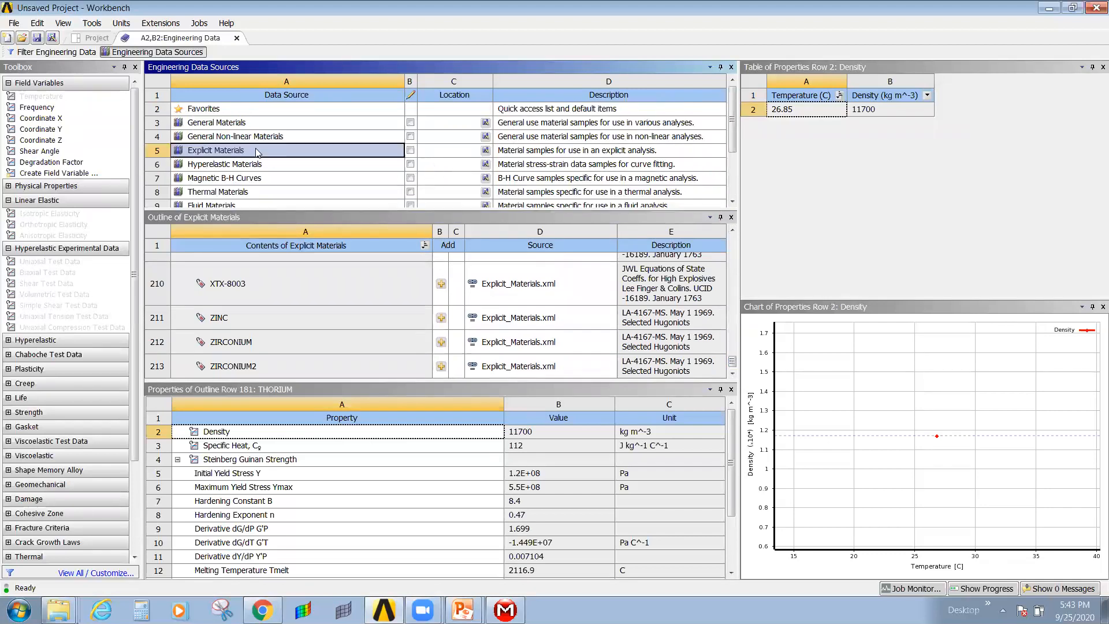
Look through the Hyperelastic Materials and Magnetic B-H Curves libraries, and return to the project's own material list.
left_click(223, 161)
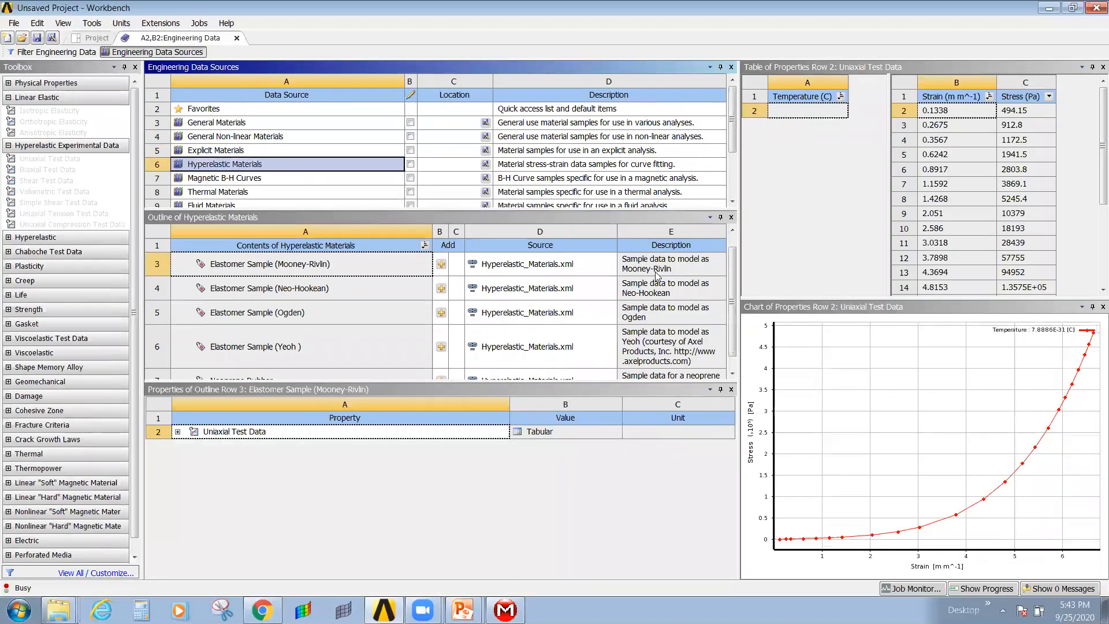
scroll(732, 278, "down", 2)
left_click_drag(732, 278, 734, 338)
scroll(181, 304, "up", 2)
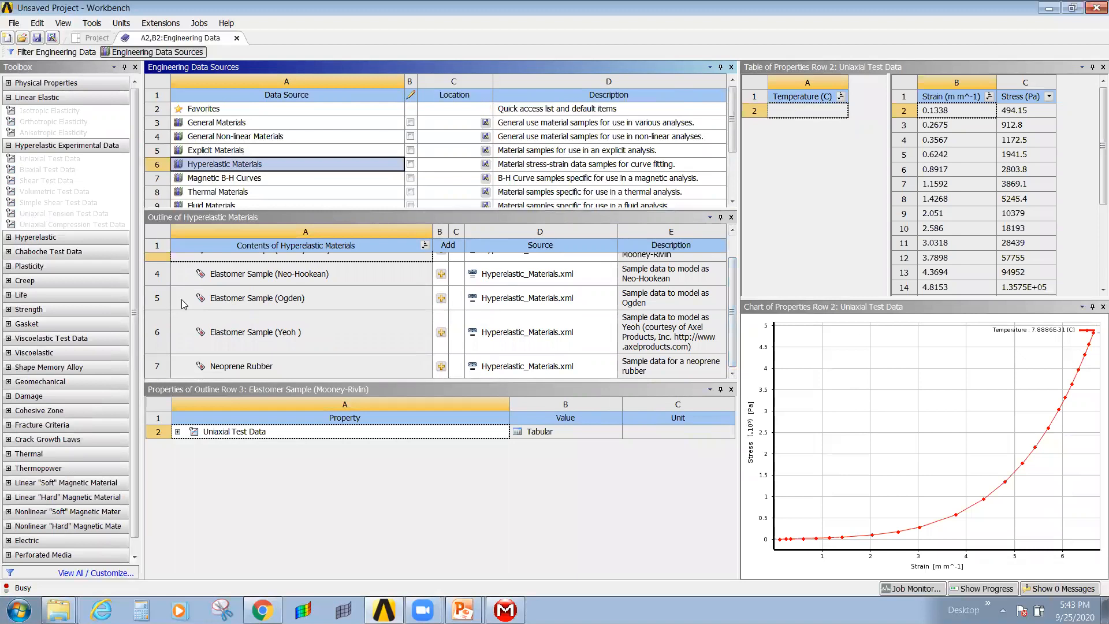
left_click(215, 192)
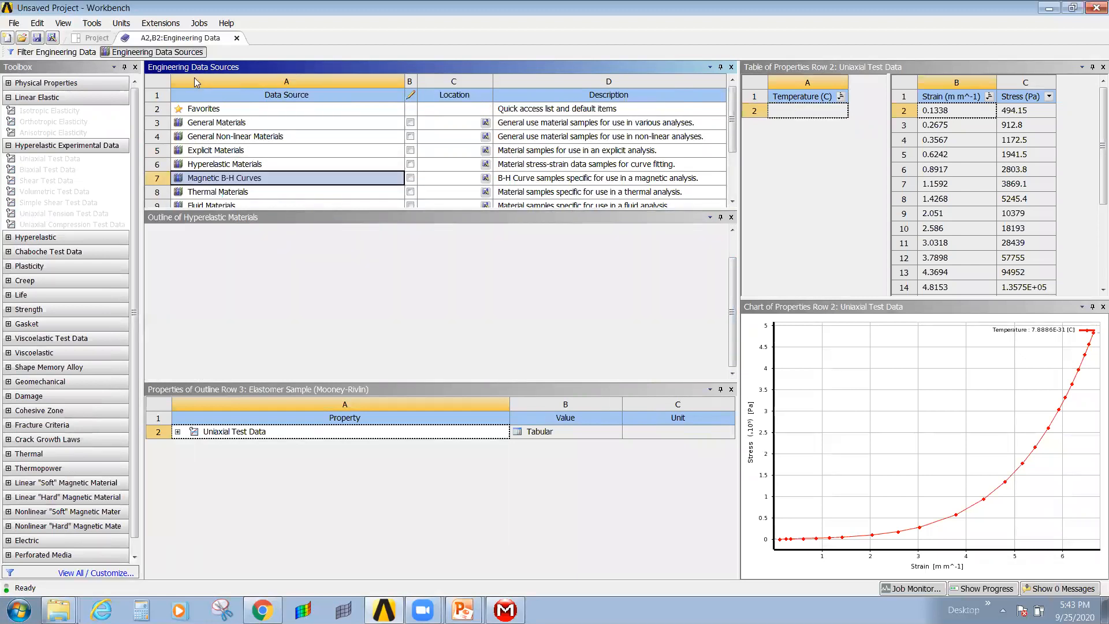
left_click(153, 52)
Filter the engineering data and add a new material named TI6AL4V to the project's material list.
left_click(74, 54)
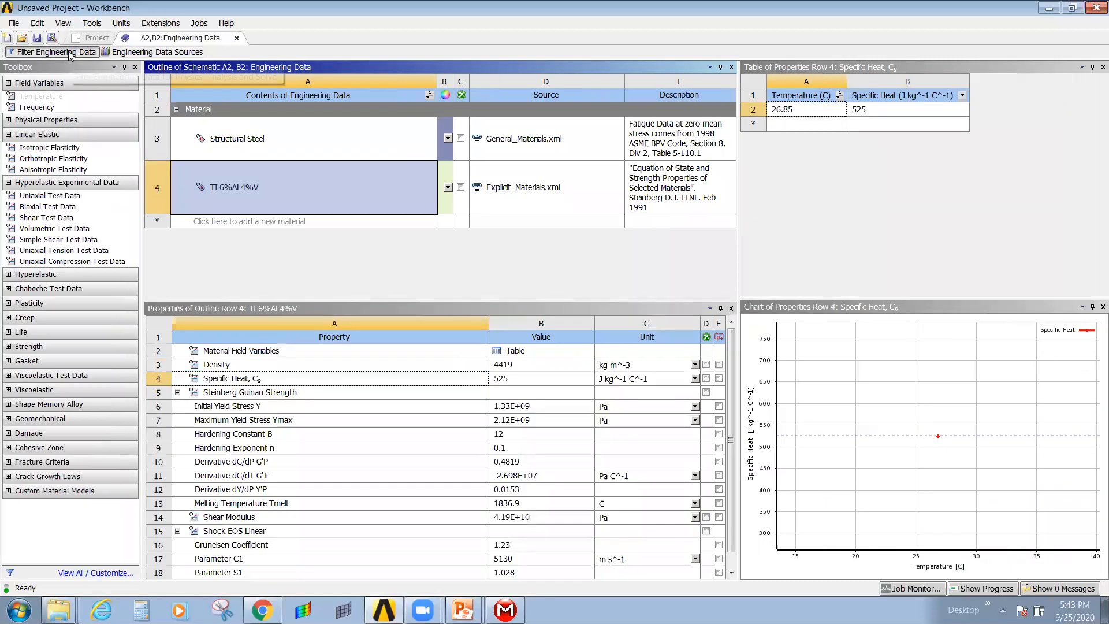
left_click(268, 222)
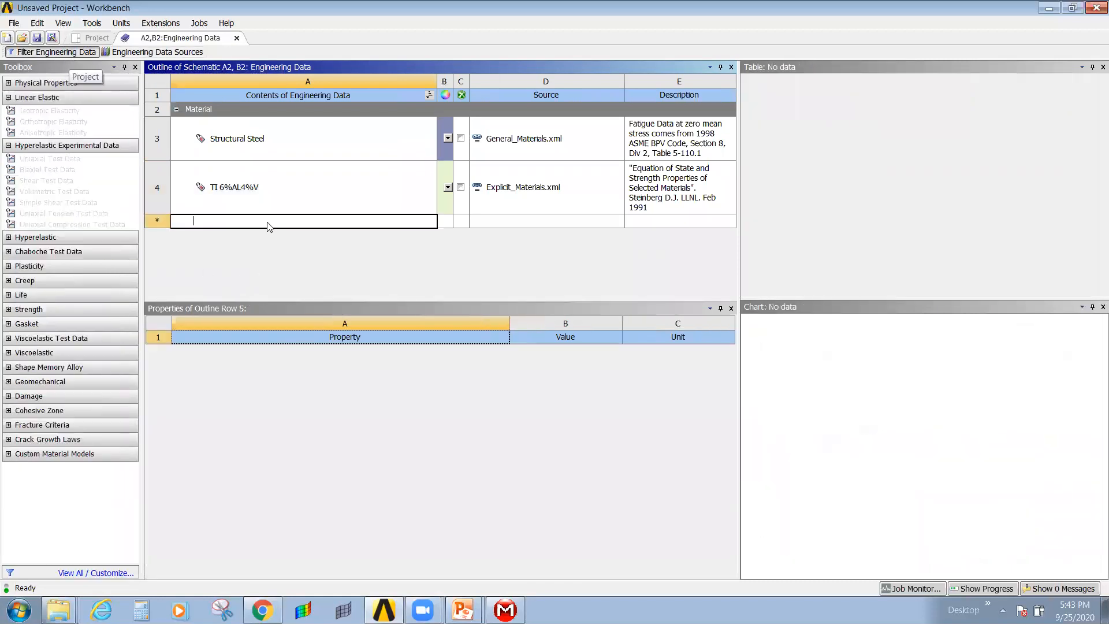
type("Ti6AL4V")
key("Return")
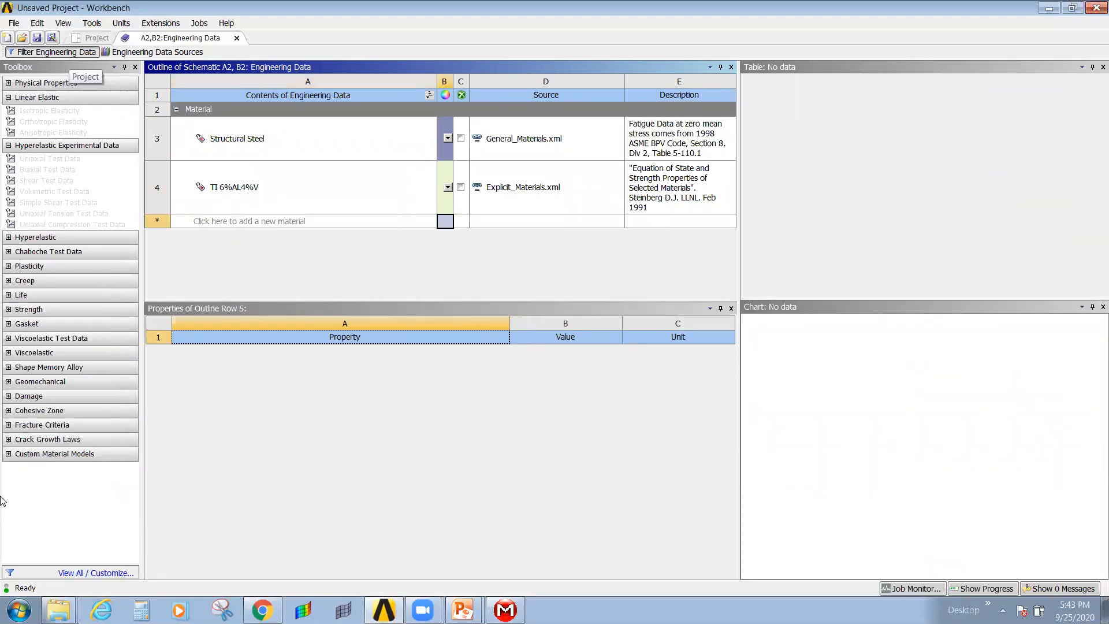
left_click(314, 341)
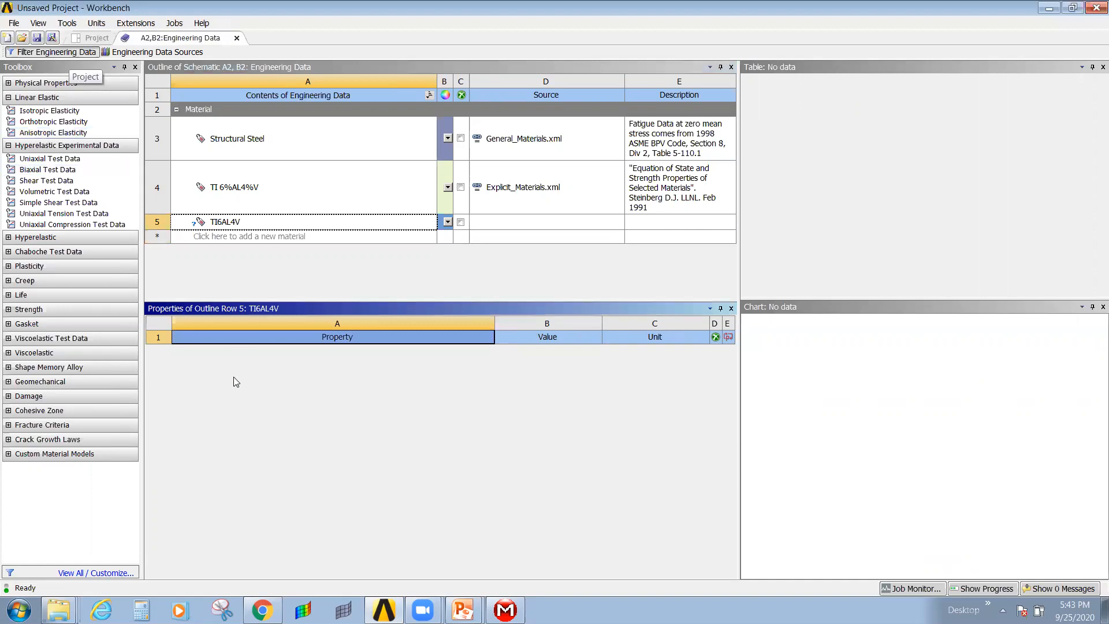
right_click(321, 362)
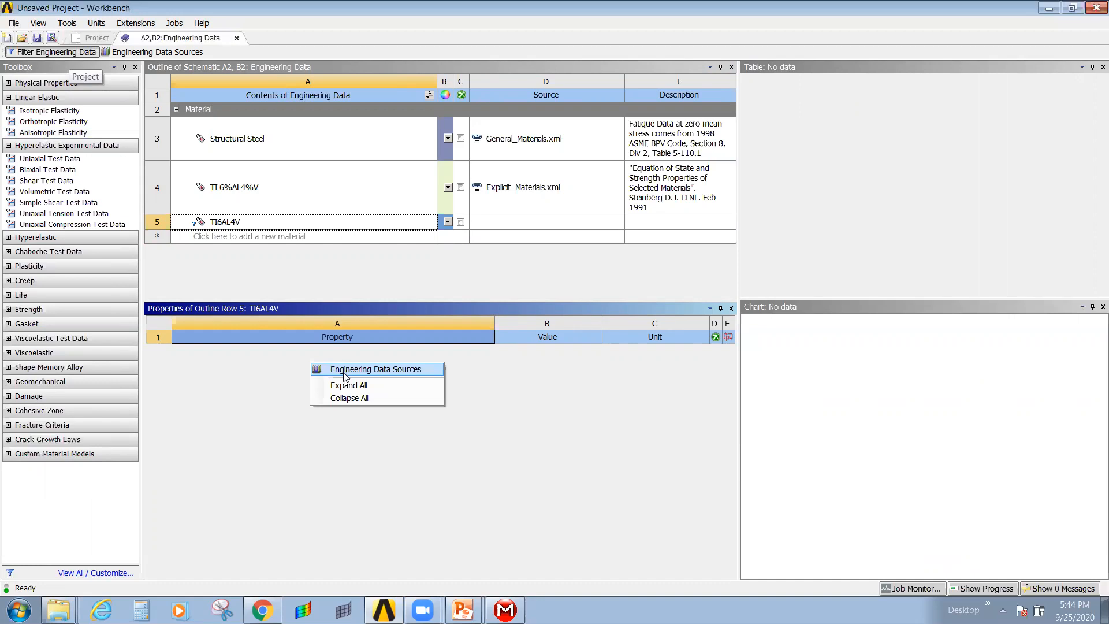
left_click(344, 370)
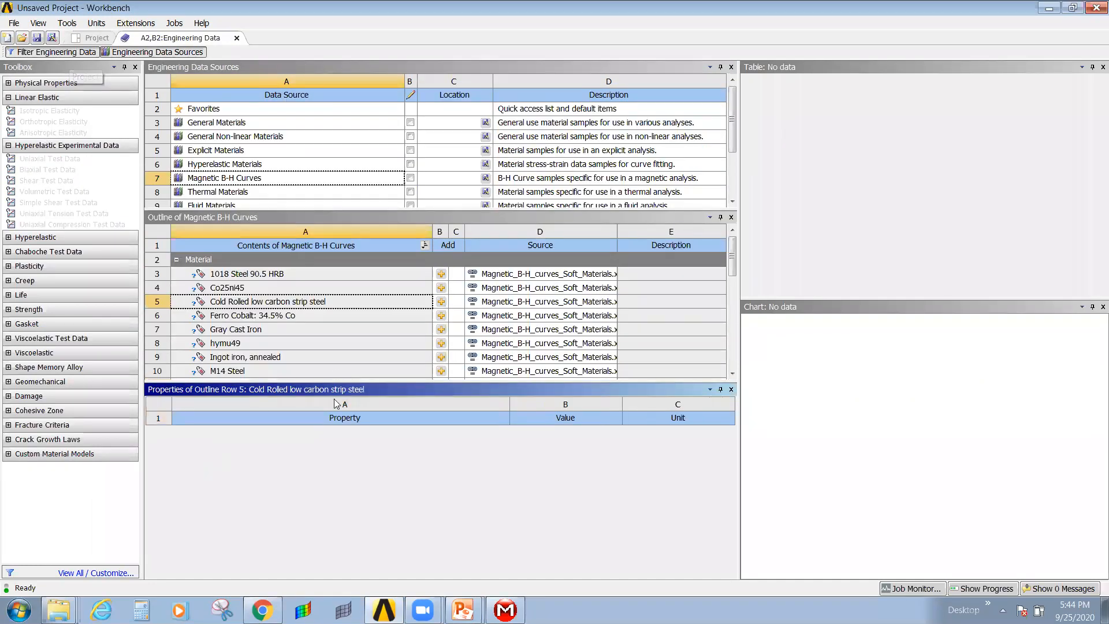
left_click(158, 52)
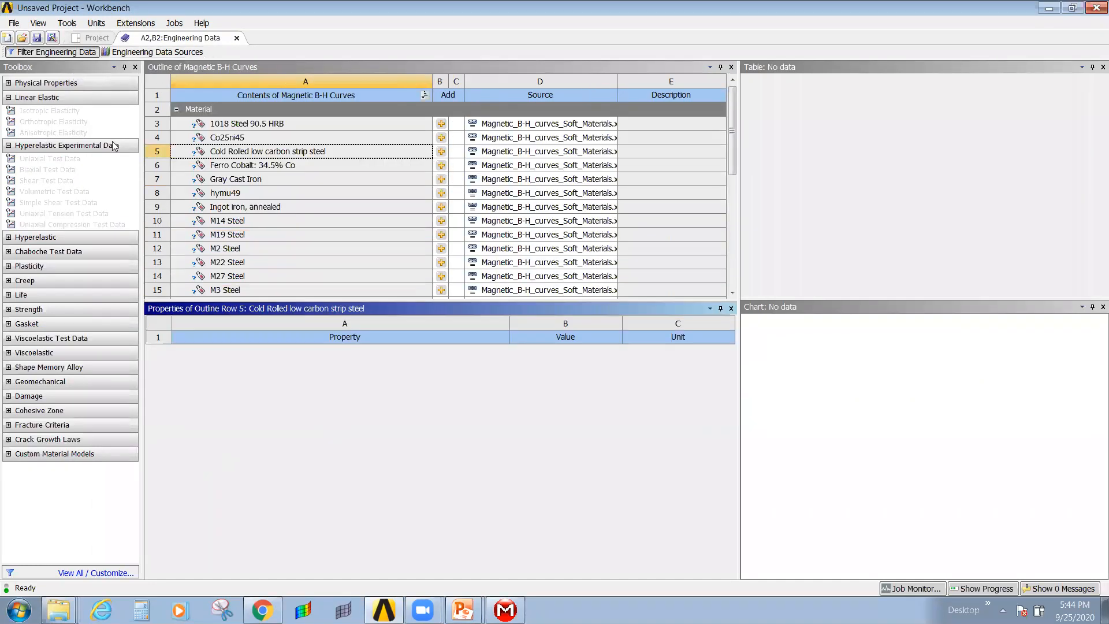
Add Isotropic Elasticity to the TI6AL4V material, derived from Young's Modulus and Poisson's Ratio.
left_click_drag(56, 108, 336, 342)
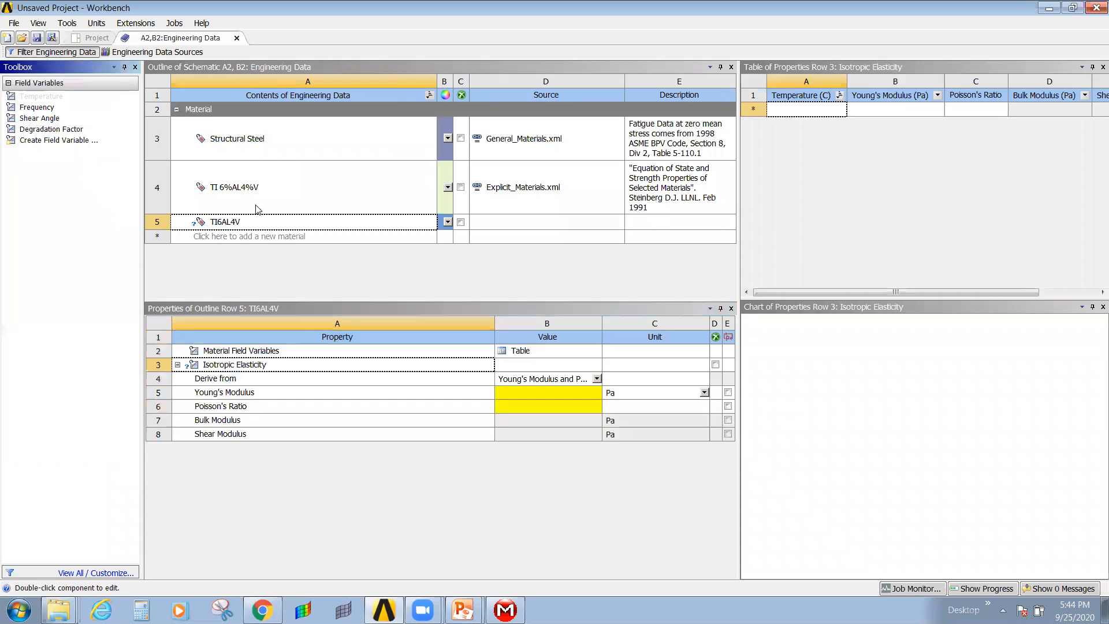
left_click(231, 223)
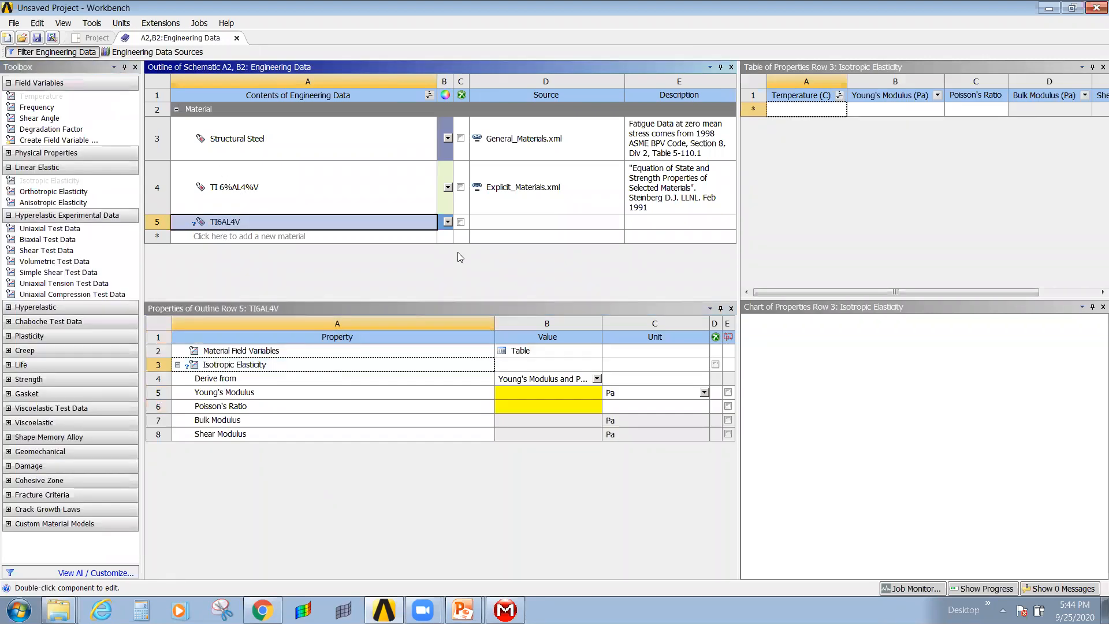
left_click(299, 356)
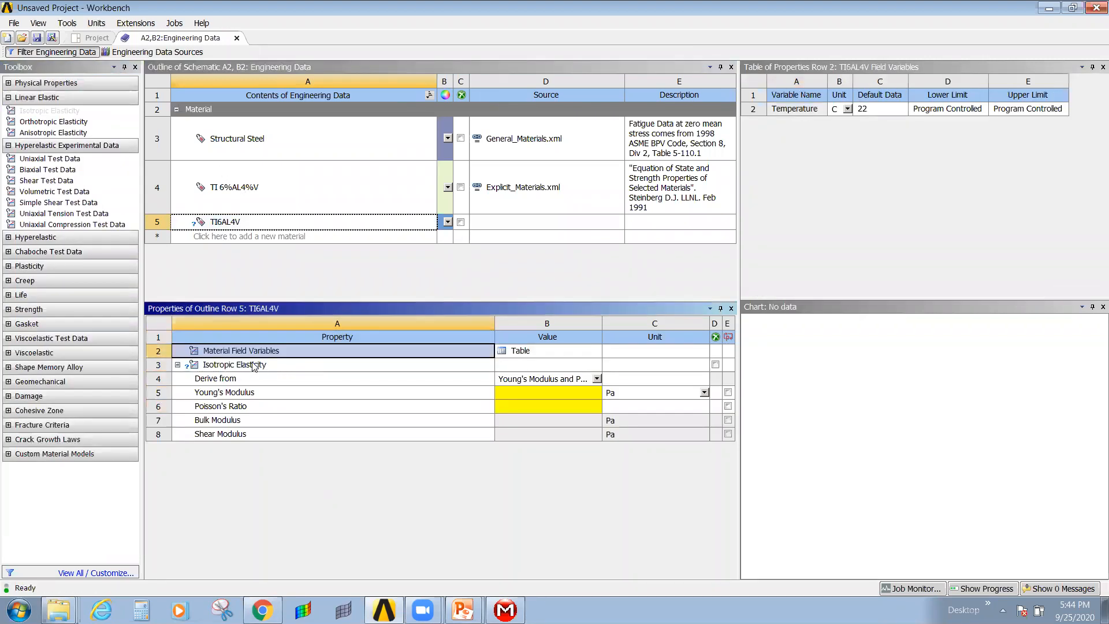
left_click(278, 365)
left_click(514, 380)
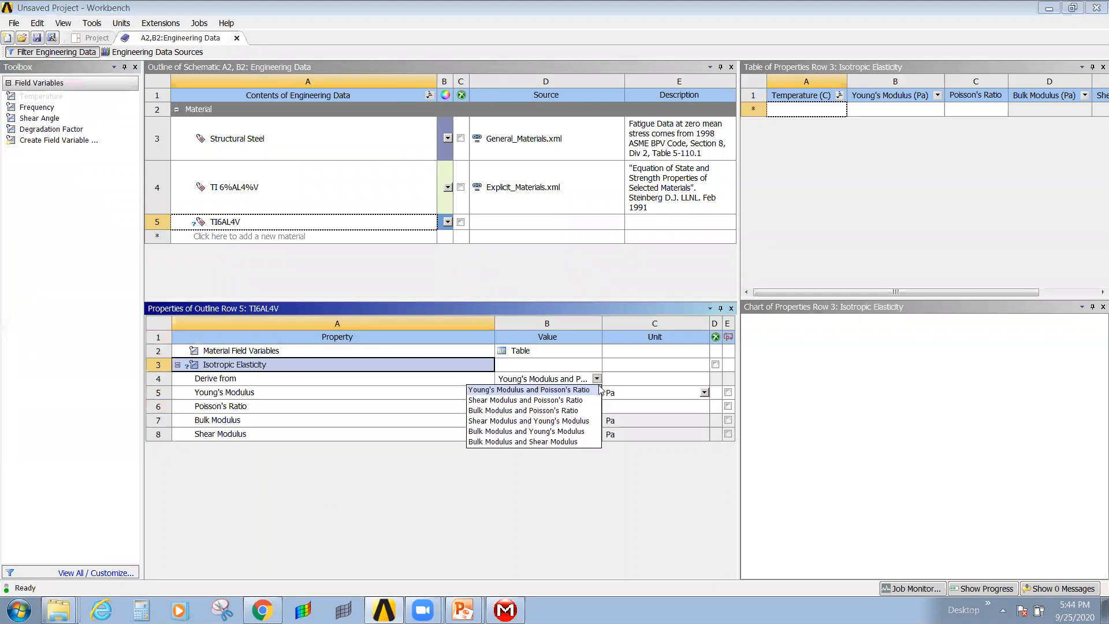
left_click(569, 390)
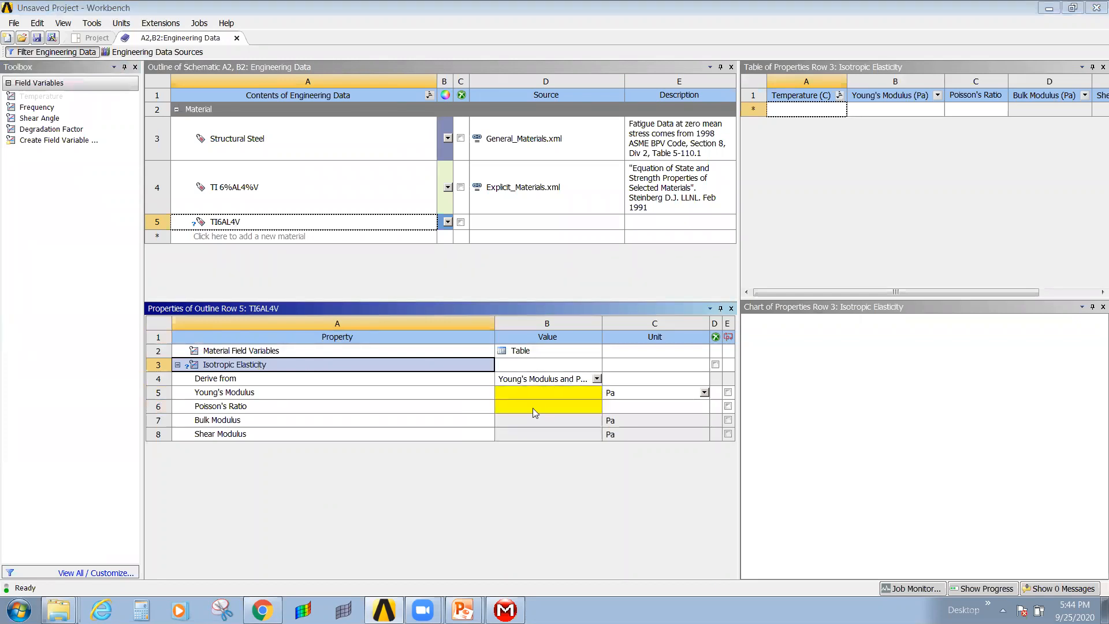
Open the empty Young's modulus table of the TI6AL4V material.
left_click(544, 394)
left_click(827, 110)
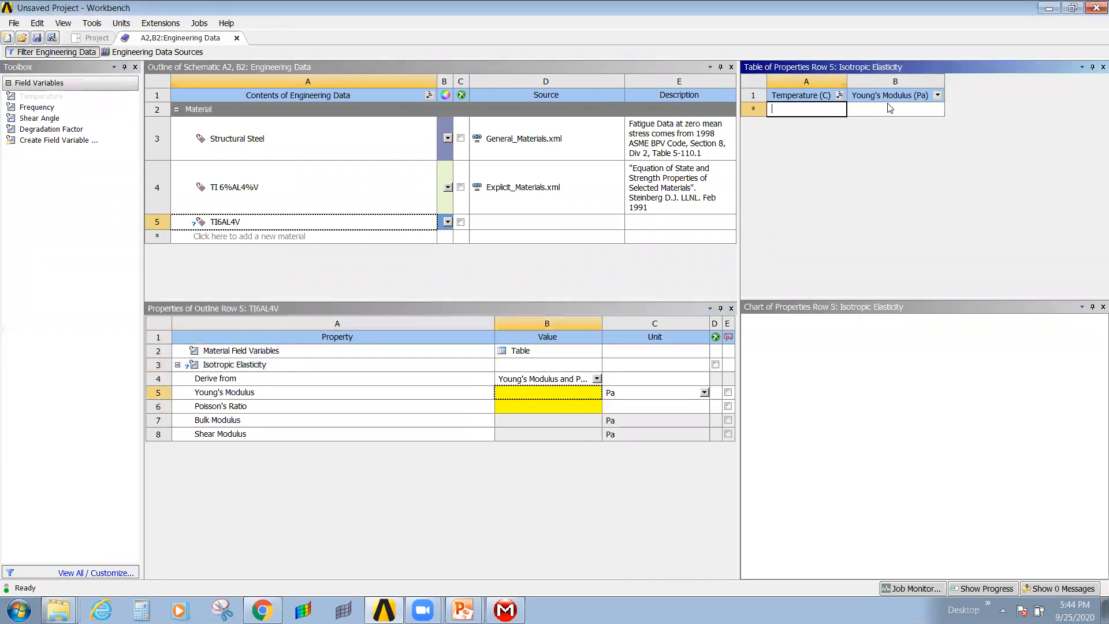
left_click(891, 109)
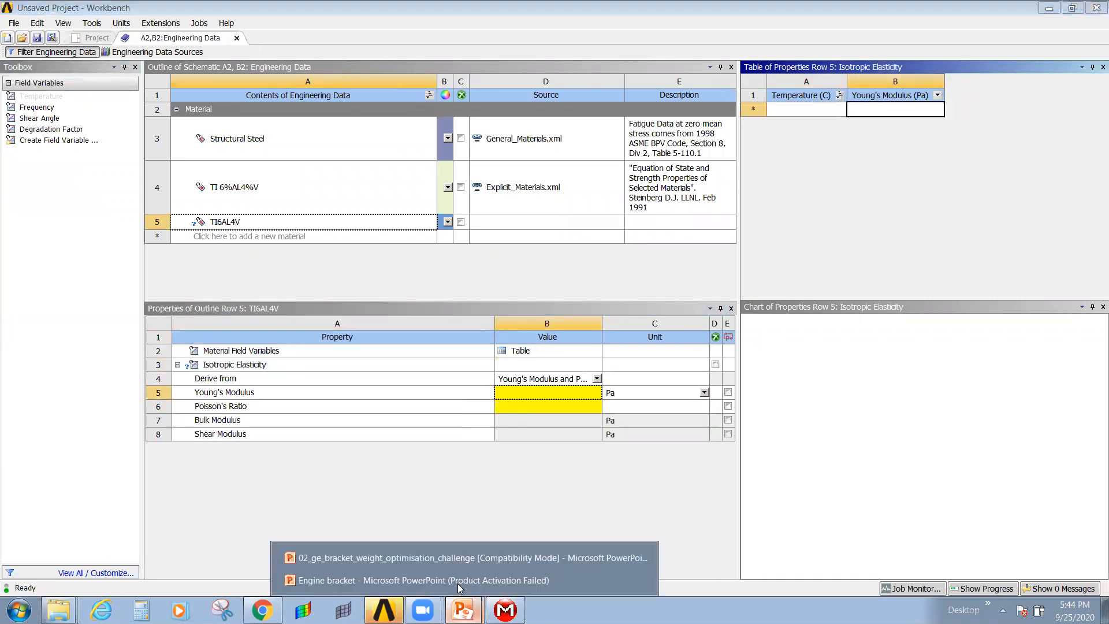
Switch to the Engine bracket presentation in PowerPoint and copy the Young's modulus value 113.832 from the material properties table.
left_click(464, 608)
left_click(575, 580)
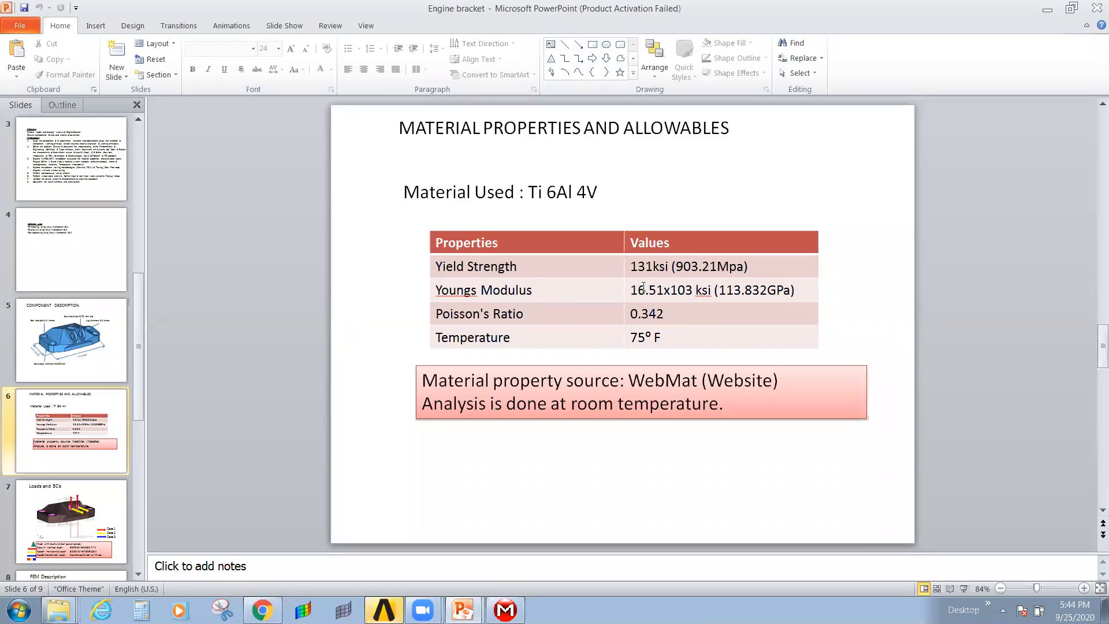
left_click_drag(631, 290, 693, 290)
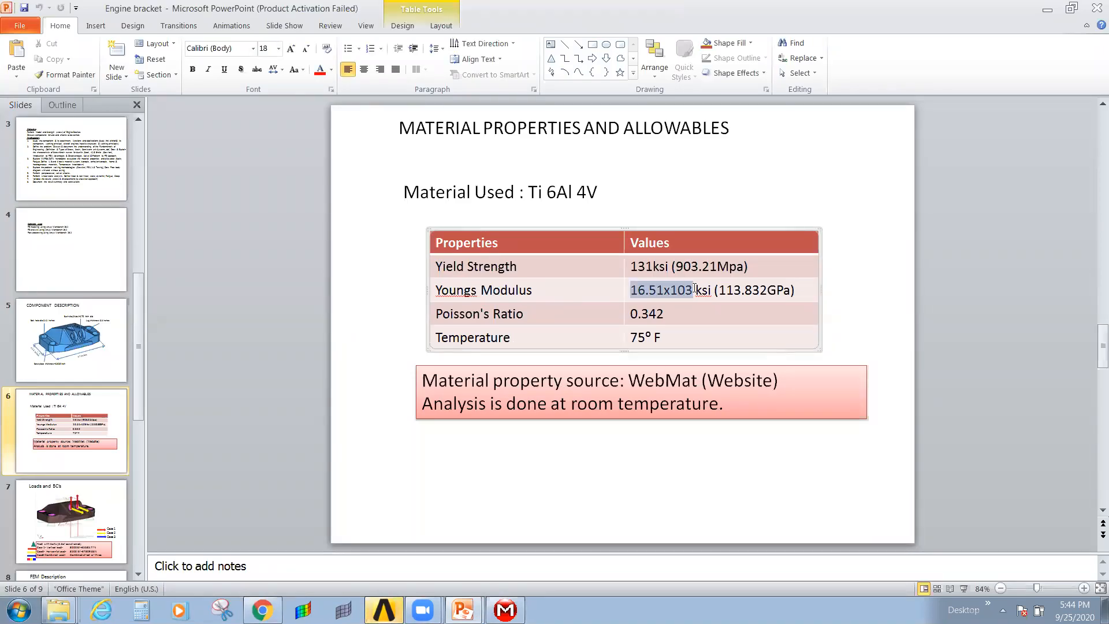
left_click(688, 495)
left_click_drag(720, 290, 765, 290)
right_click(757, 291)
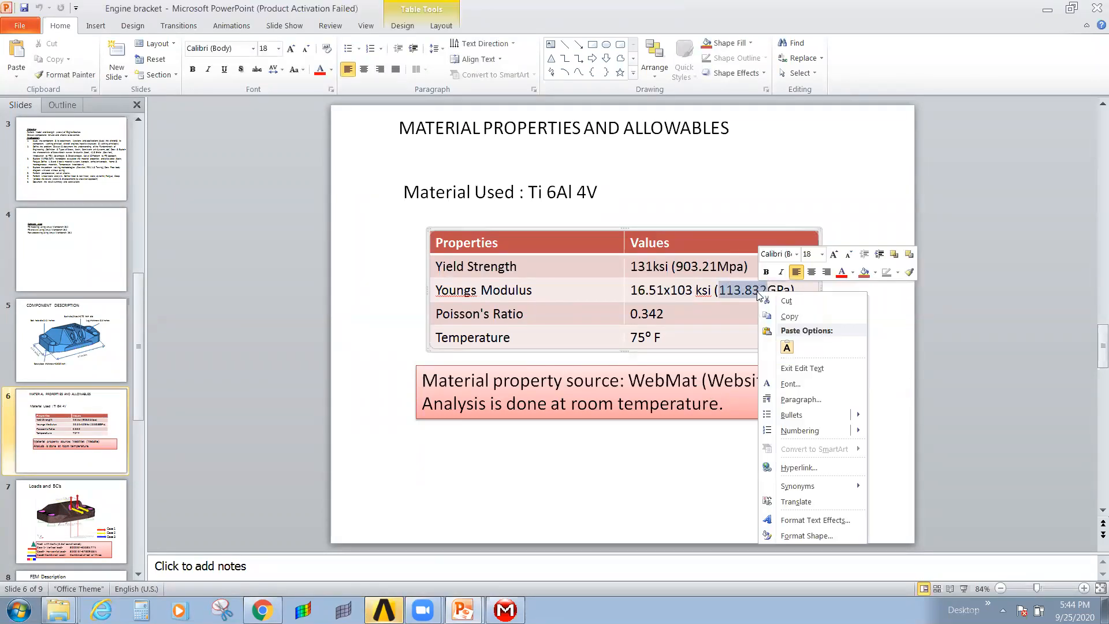
left_click(789, 316)
left_click(666, 458)
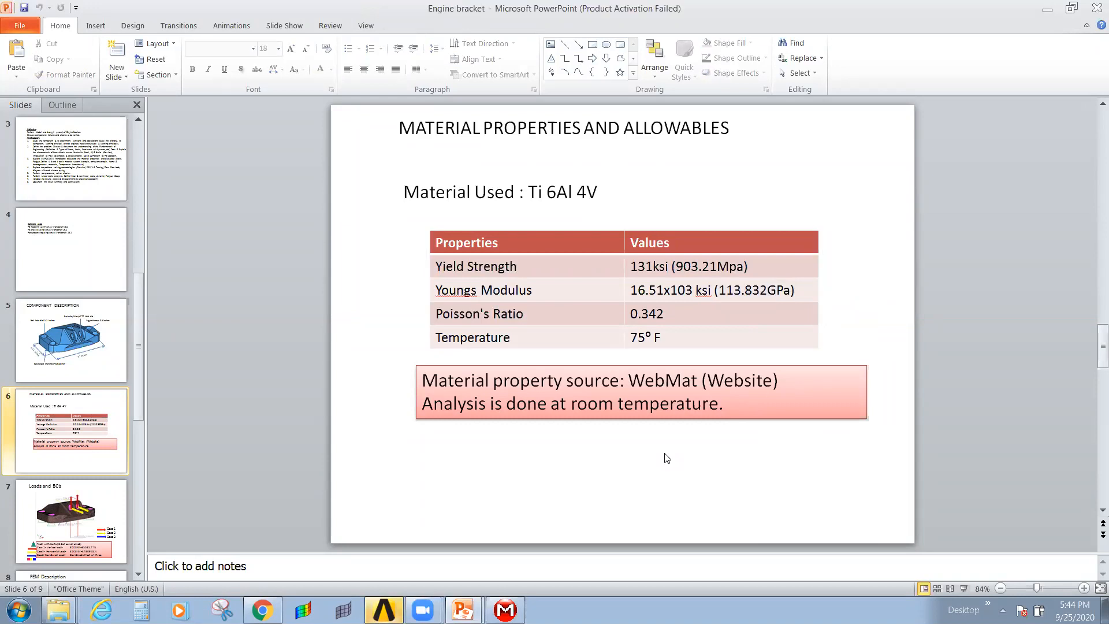
Switch back to Workbench and open the General Materials library among the engineering data sources.
left_click(505, 610)
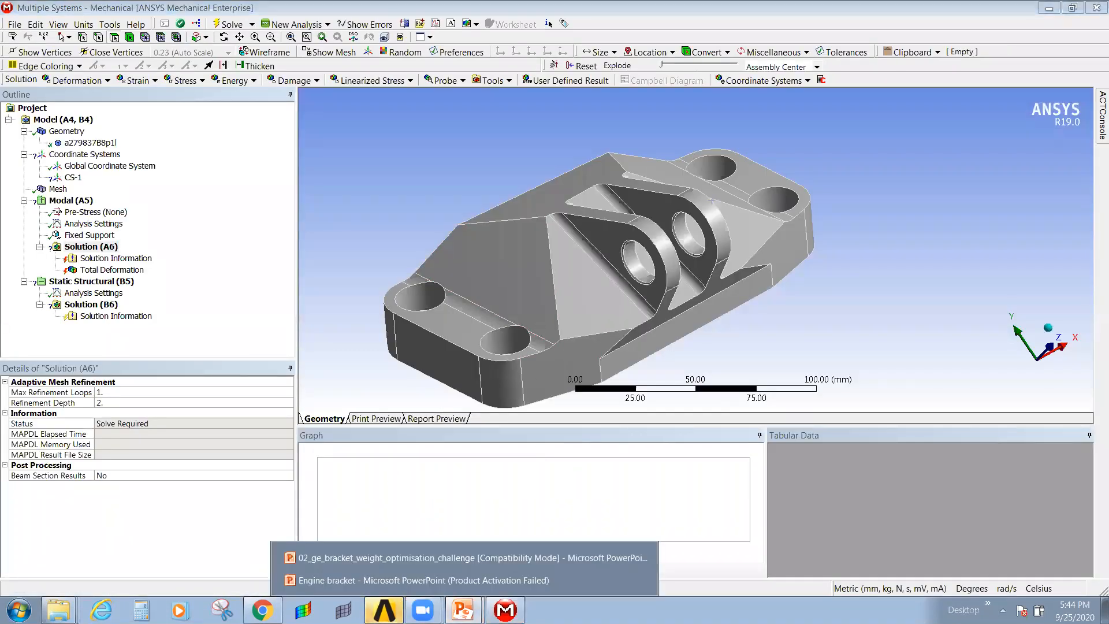
left_click(386, 603)
left_click(538, 275)
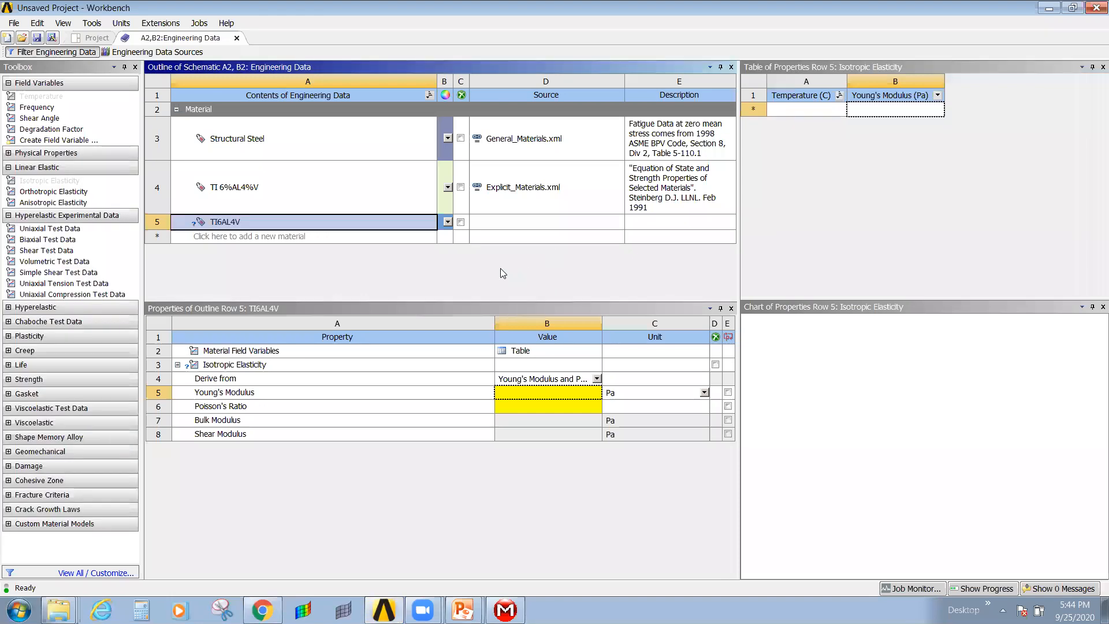
left_click(264, 130)
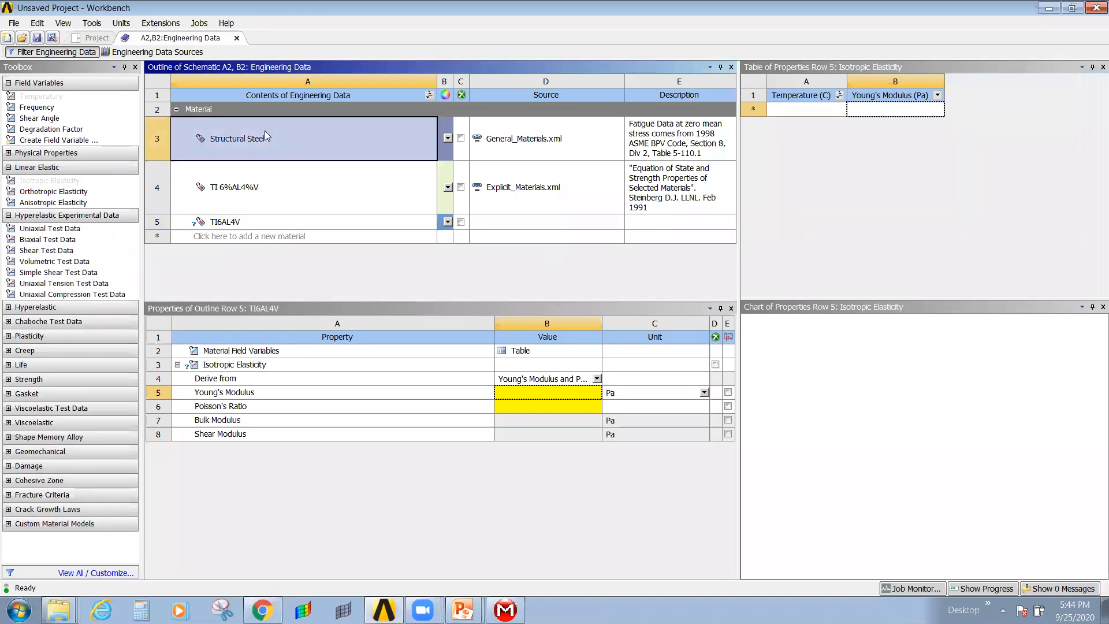
left_click(155, 52)
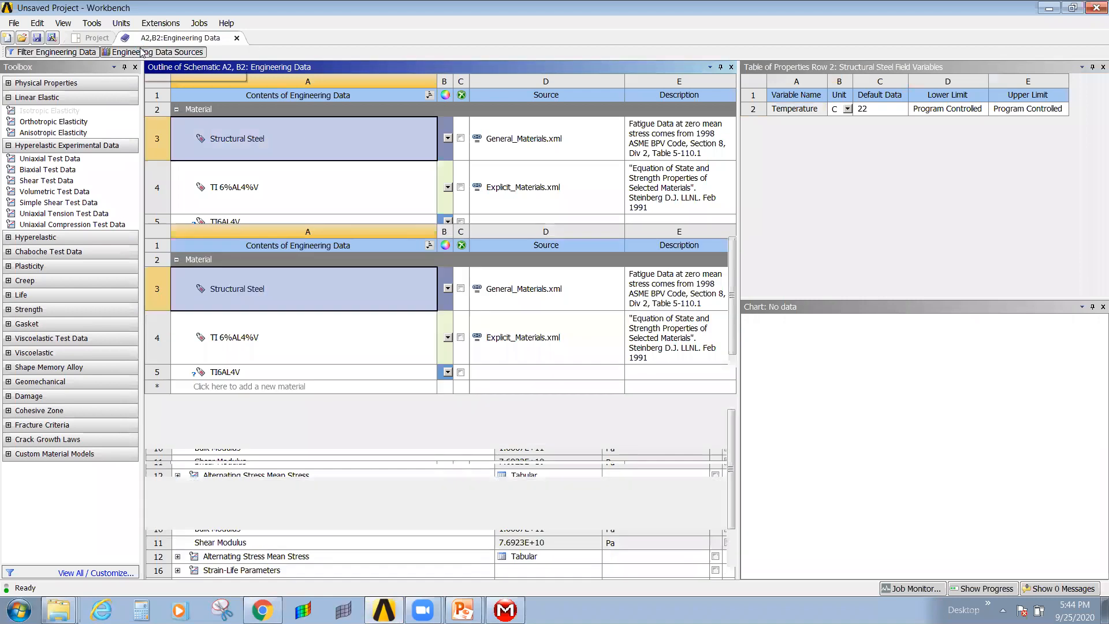
left_click(216, 122)
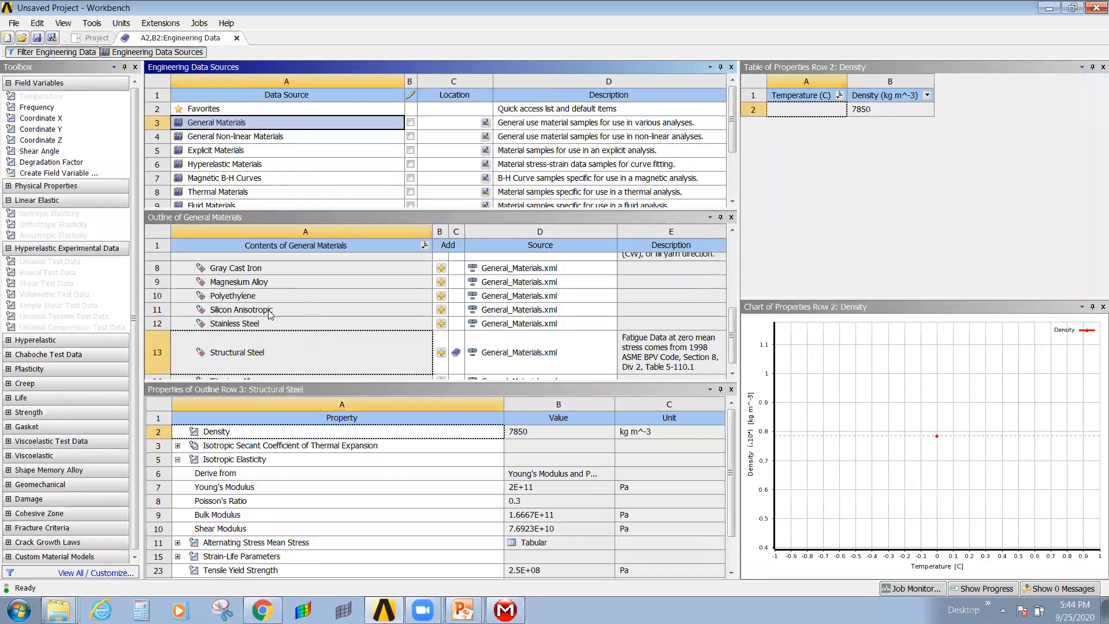
Examine the properties of the General Materials entries from Gray Cast Iron down to Titanium Alloy.
left_click(245, 266)
left_click(249, 281)
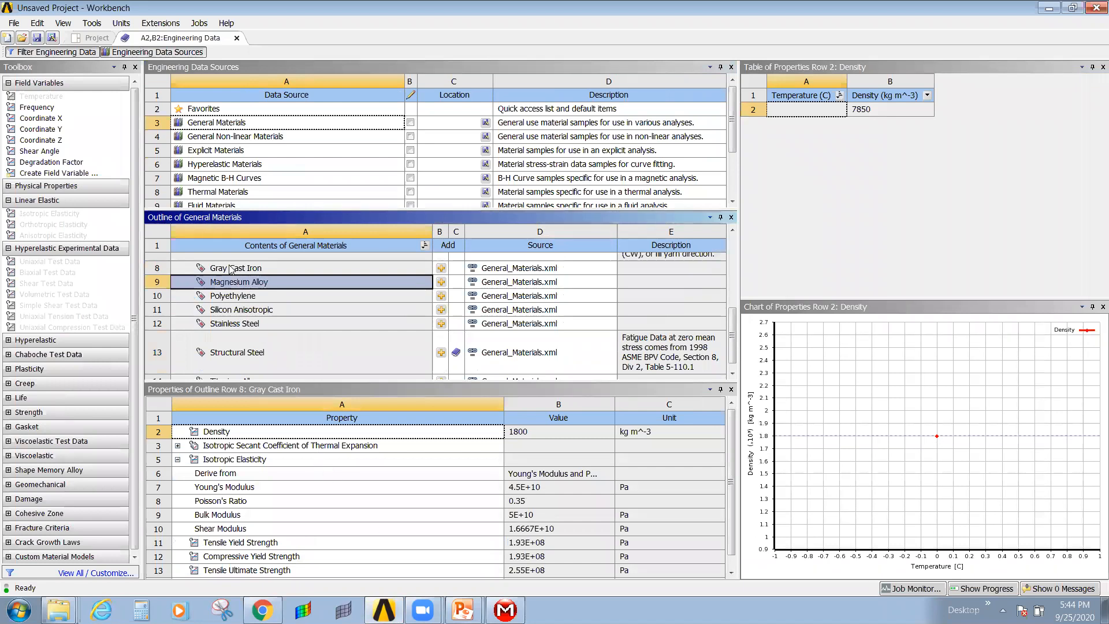
left_click(247, 296)
left_click(251, 310)
left_click(252, 322)
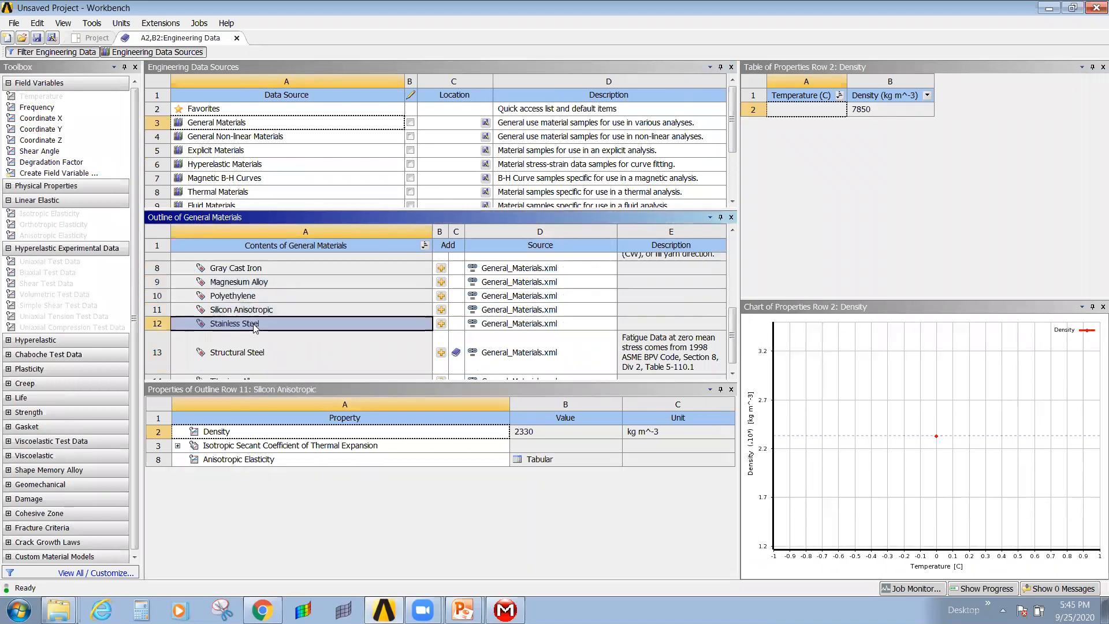
left_click(732, 374)
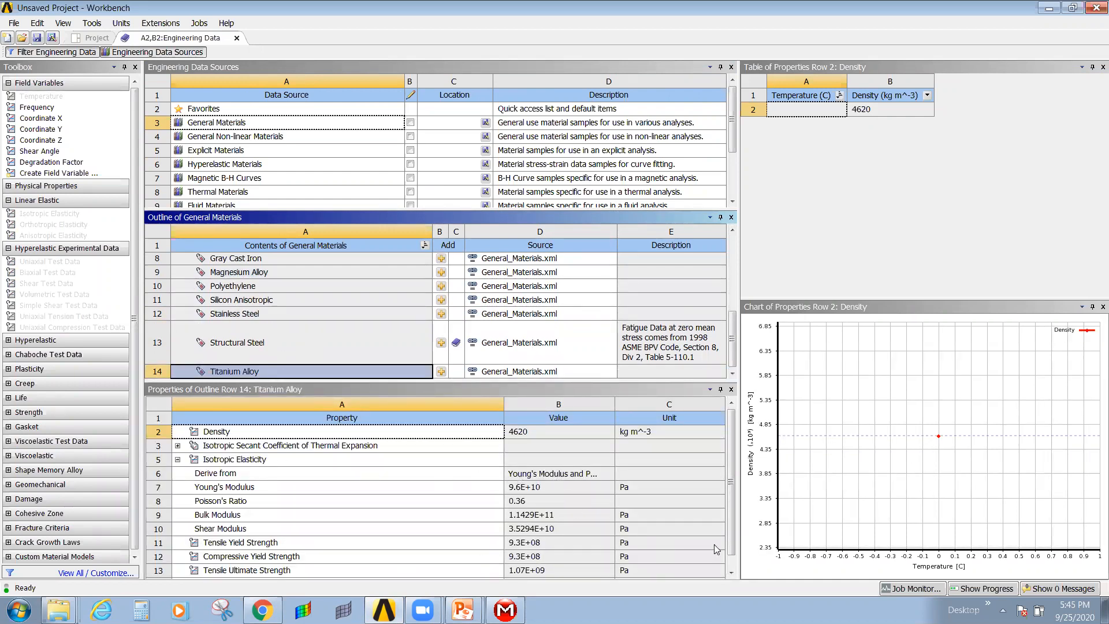
scroll(734, 454, "down", 1)
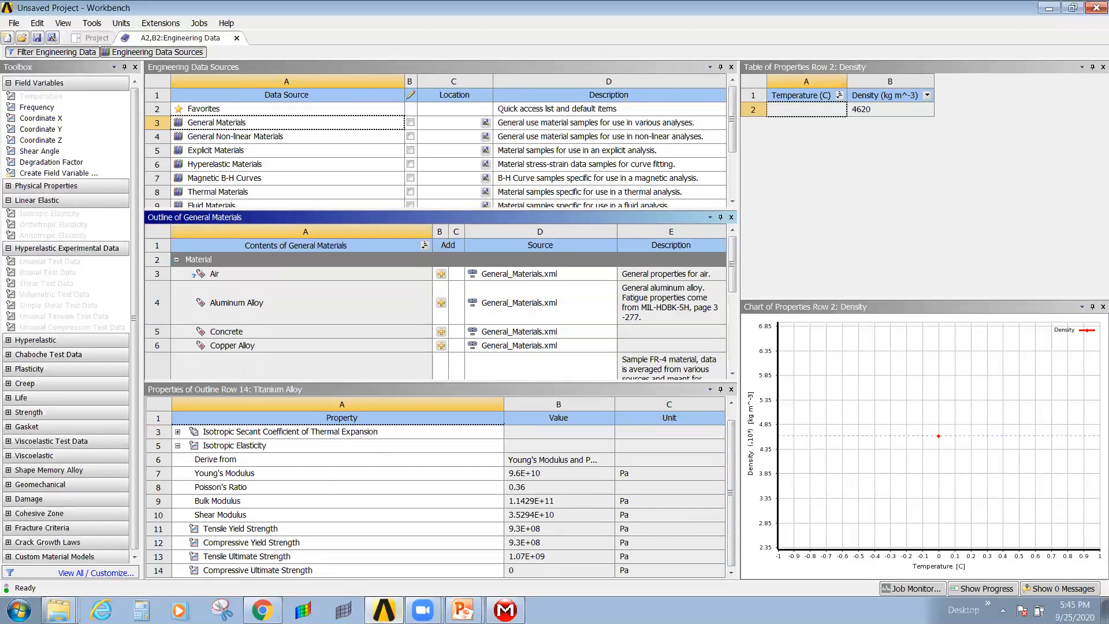
Switch to the 02_ge_bracket_weight_optimisation_challenge presentation in PowerPoint and check the material specification on the Requirements slide.
mouse_move(463, 610)
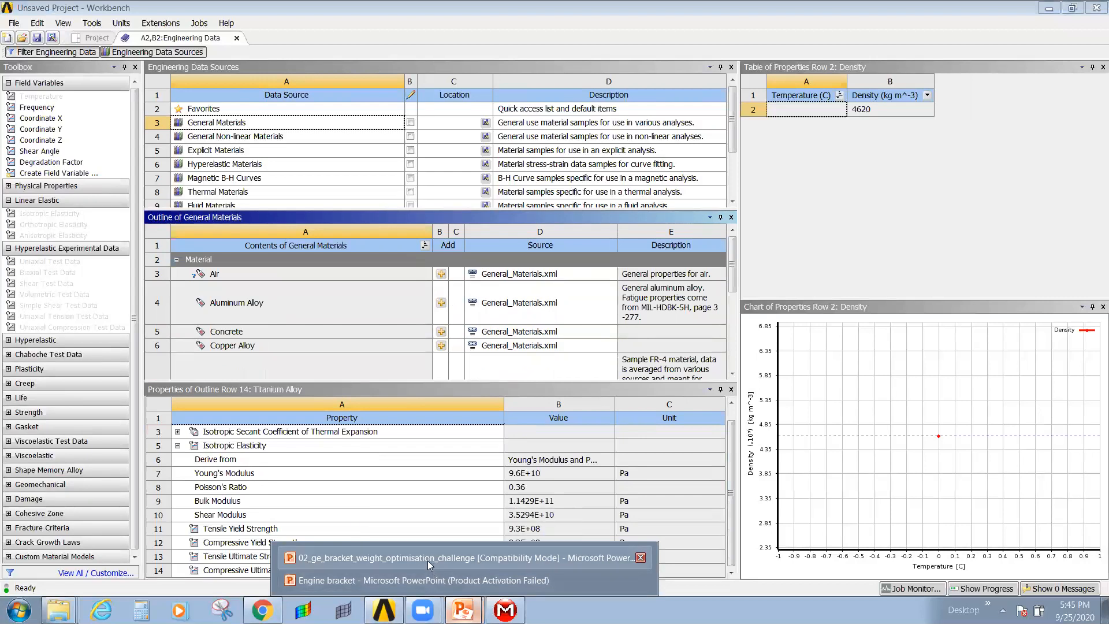
left_click(427, 560)
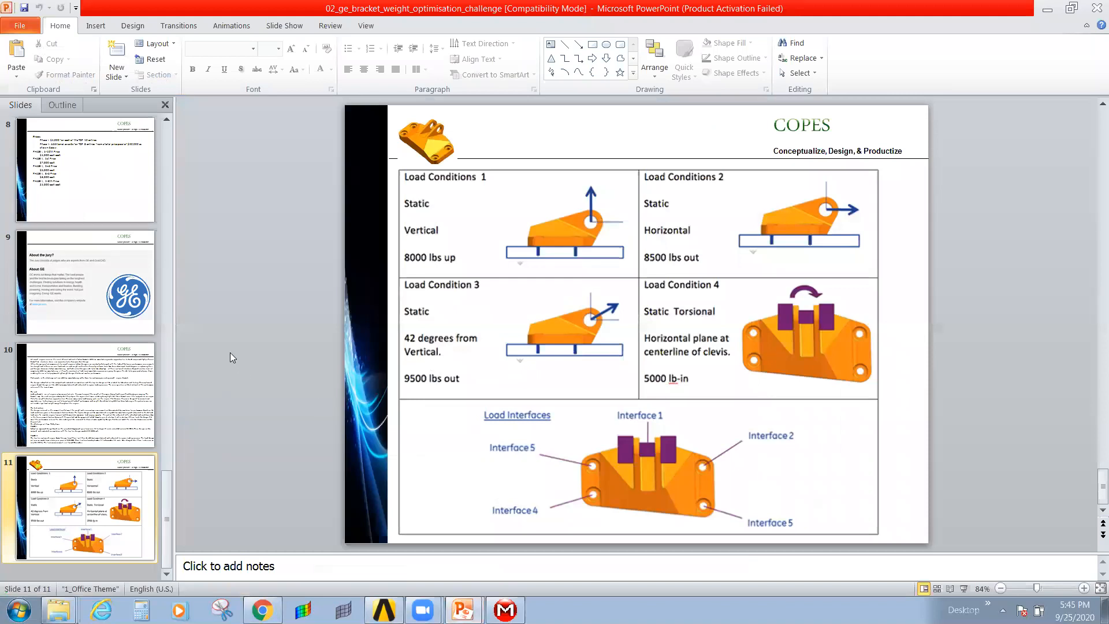
scroll(86, 217, "up", 4)
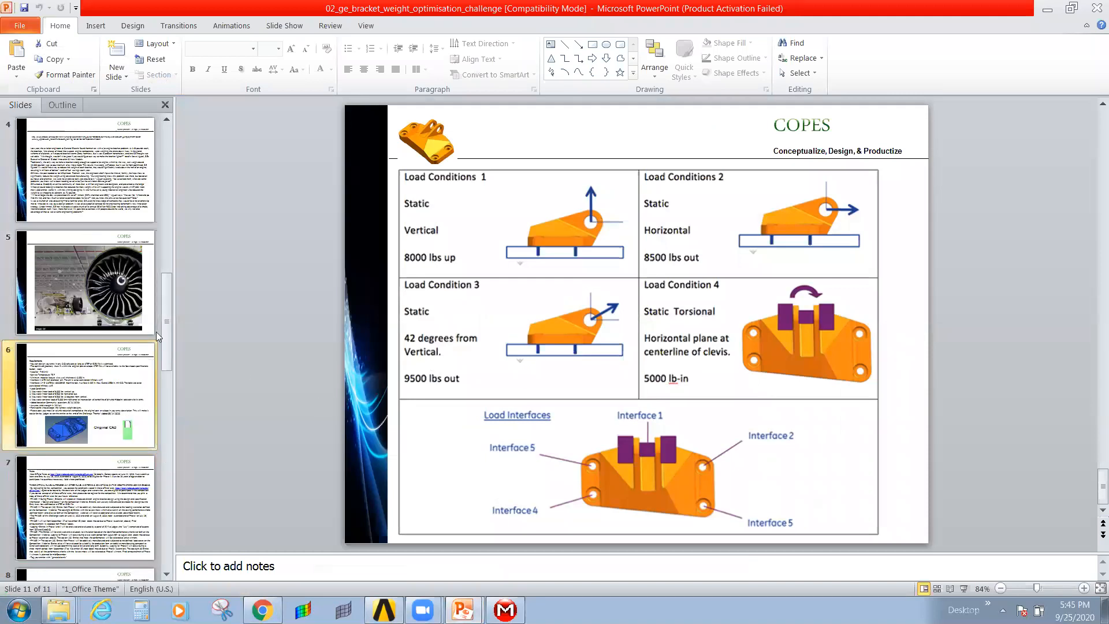
left_click(116, 376)
left_click_drag(443, 223, 483, 224)
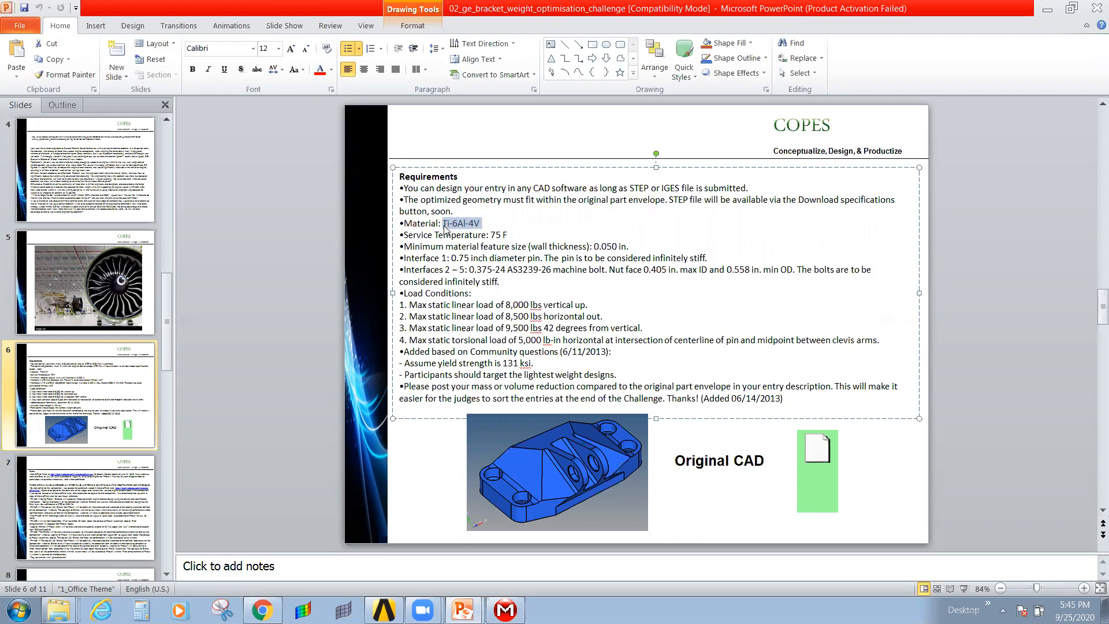
left_click(230, 296)
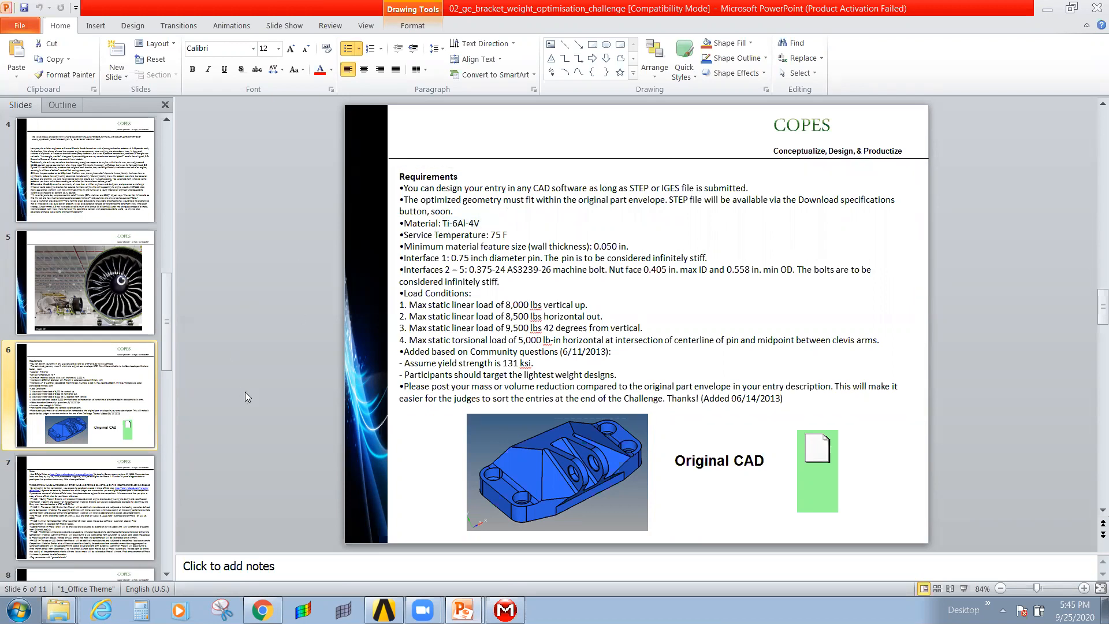
Return to the Engine bracket presentation and check the material property source noted below the properties table.
mouse_move(463, 609)
left_click(404, 584)
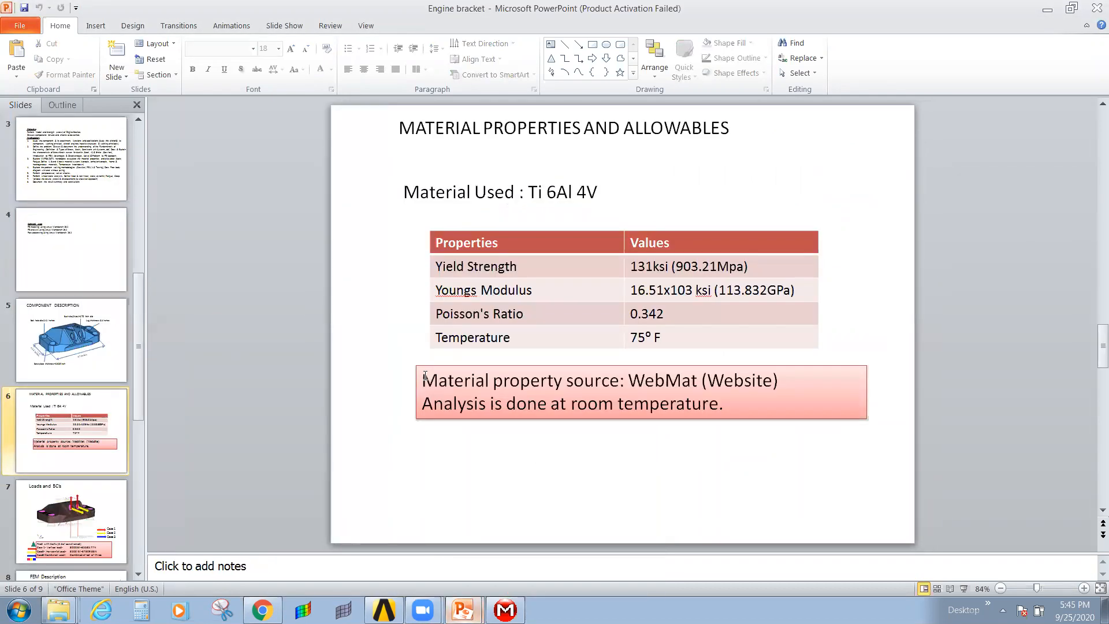
left_click_drag(423, 380, 619, 383)
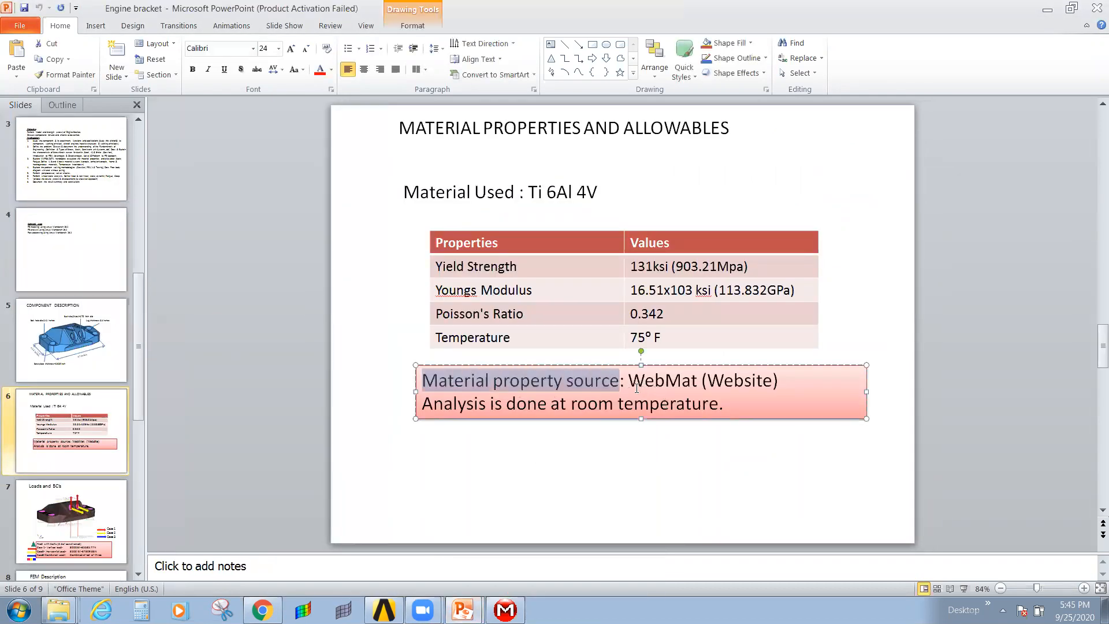
double_click(638, 382)
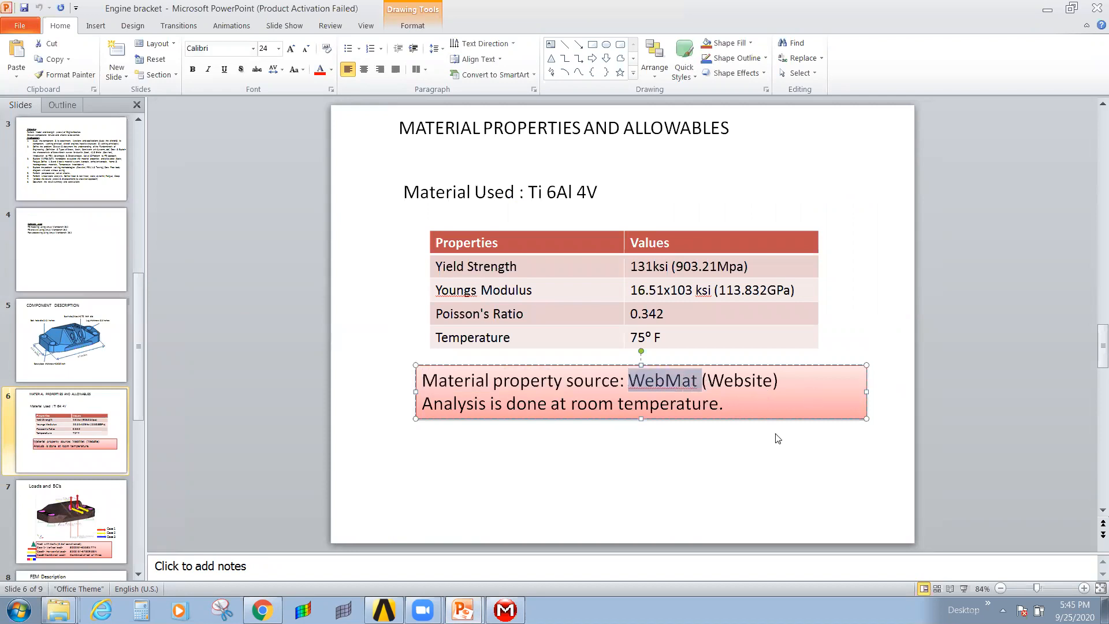
left_click(740, 451)
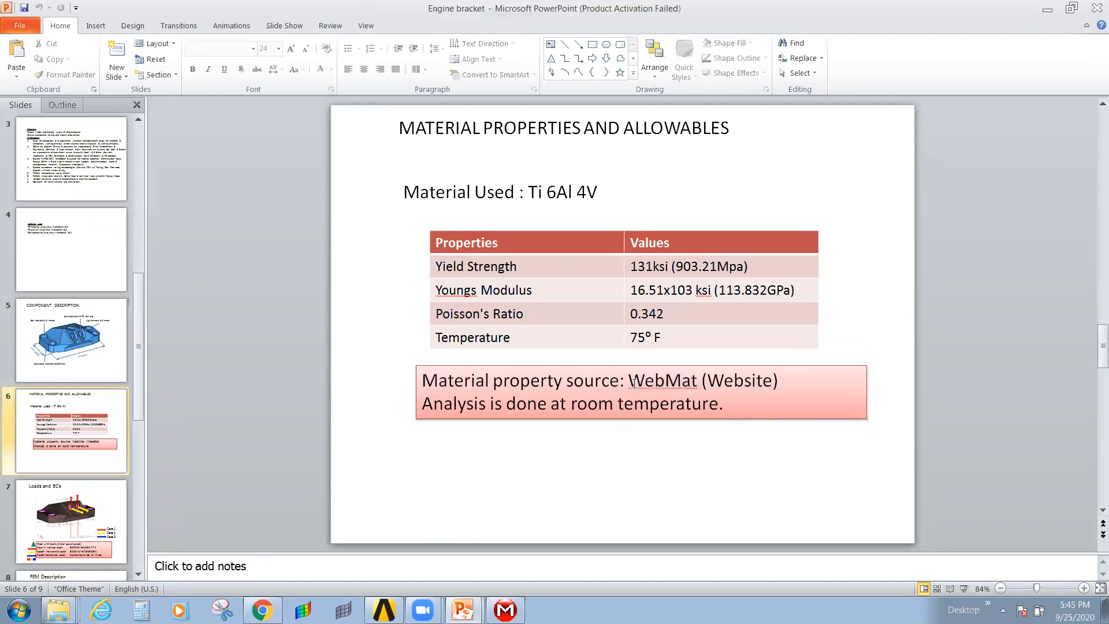
left_click_drag(632, 381, 704, 380)
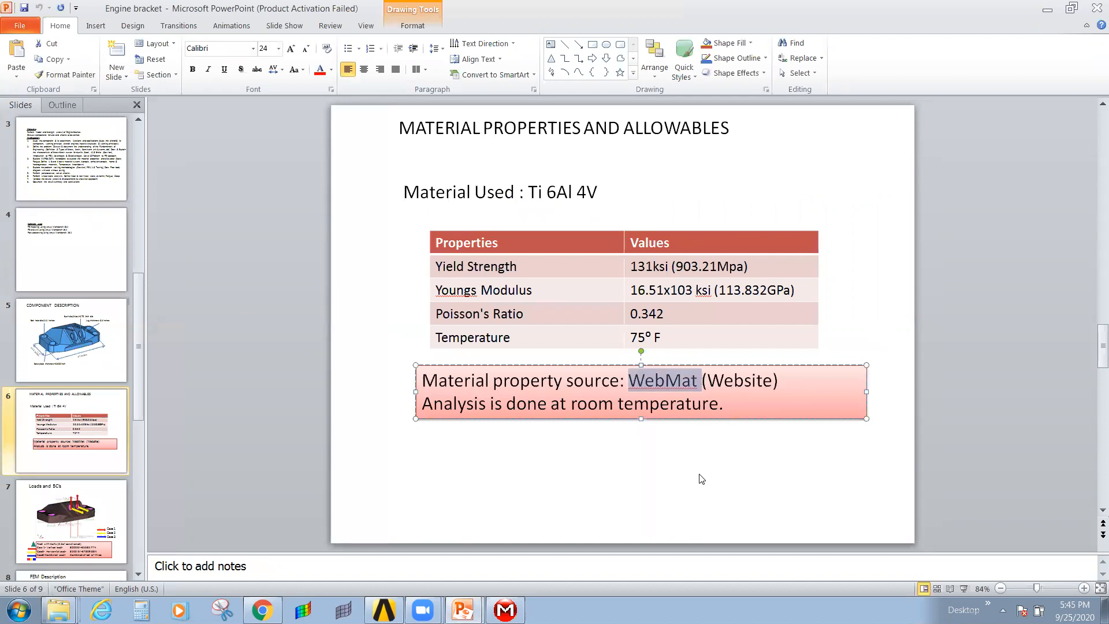
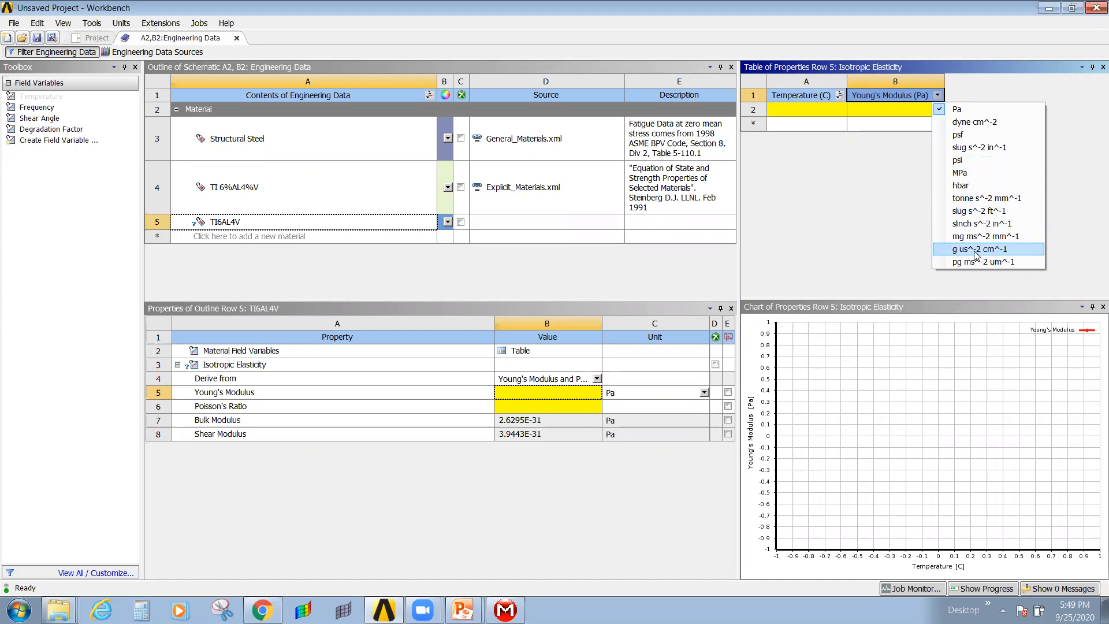
Set the Young's modulus unit of TI6AL4V to MPa and enter 113.832 in the first table row.
left_click(972, 174)
left_click(879, 124)
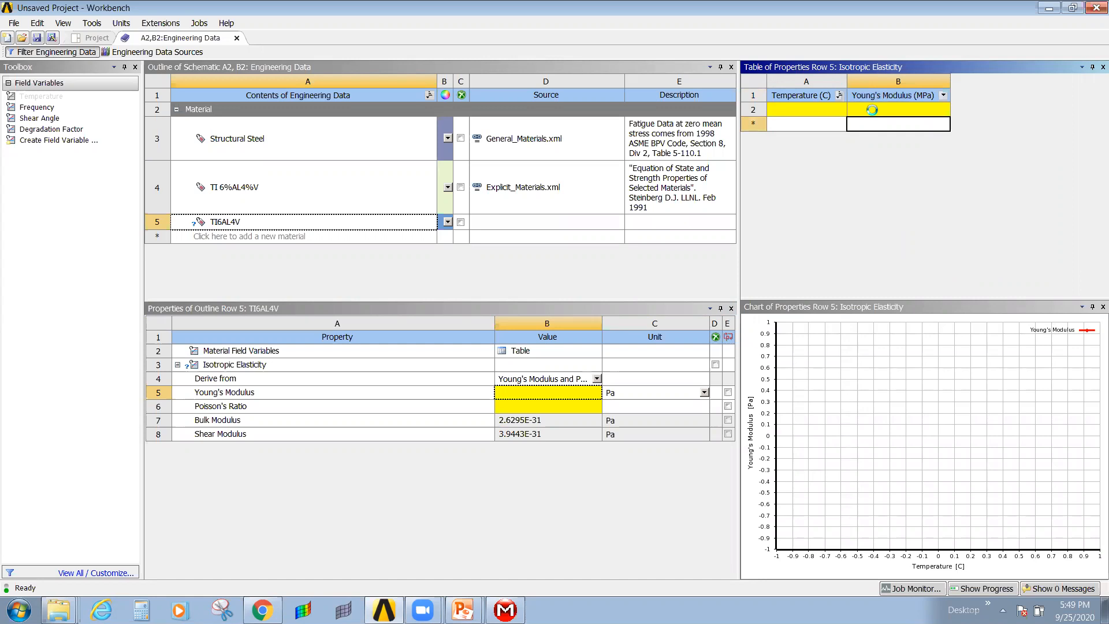
left_click(871, 108)
type("113.832")
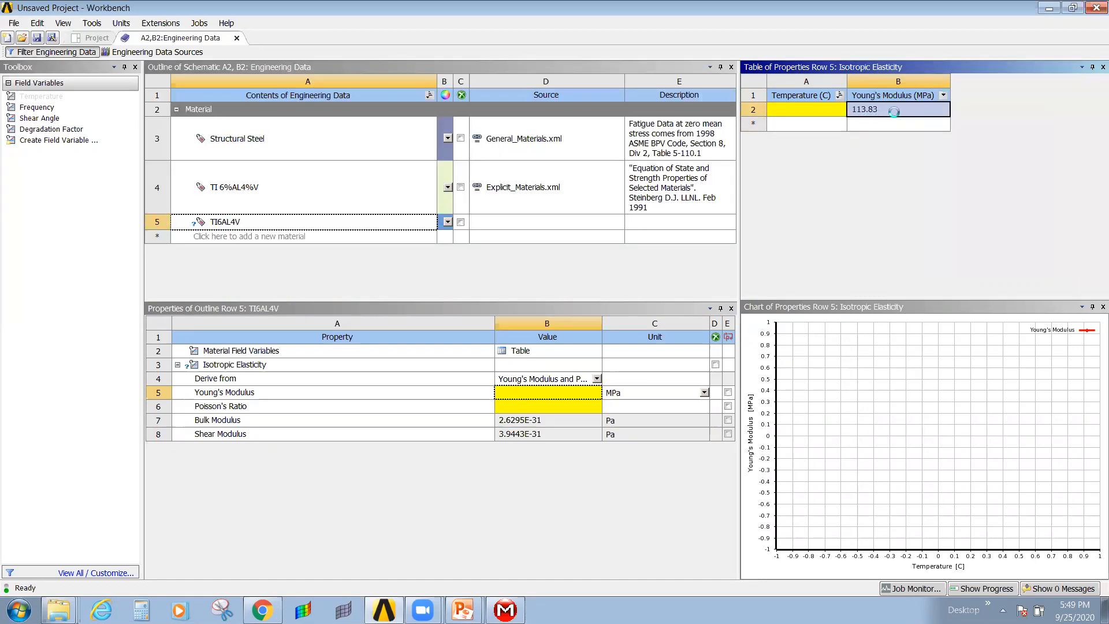
left_click(890, 111)
key("End")
key("BackSpace")
key("BackSpace")
key("BackSpace")
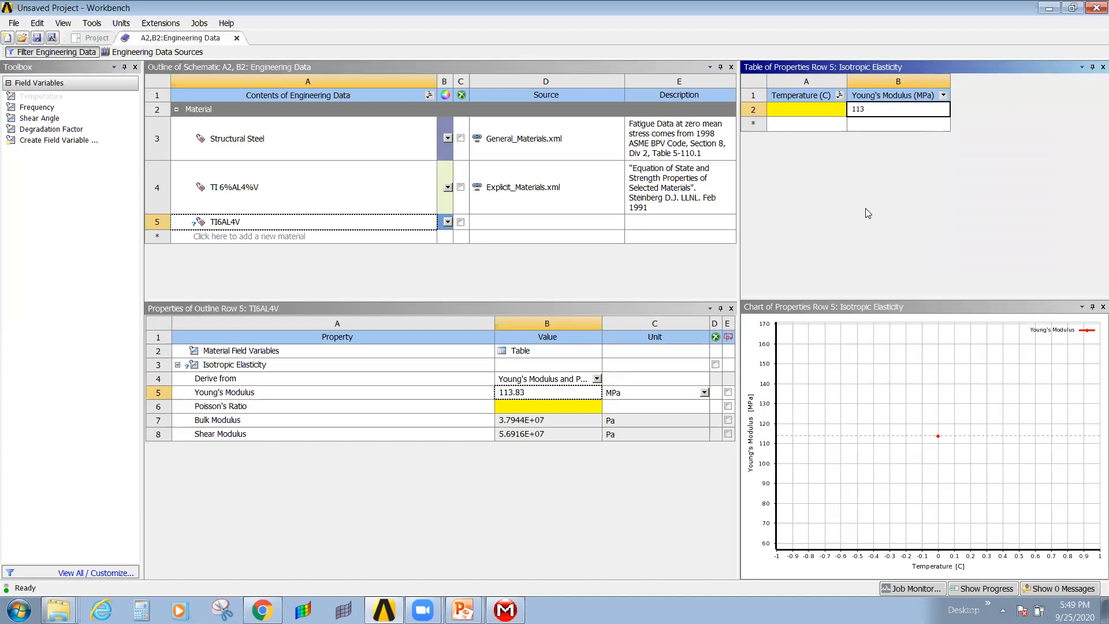
key("BackSpace")
key("BackSpace")
key("BackSpace")
key("BackSpace")
key("Return")
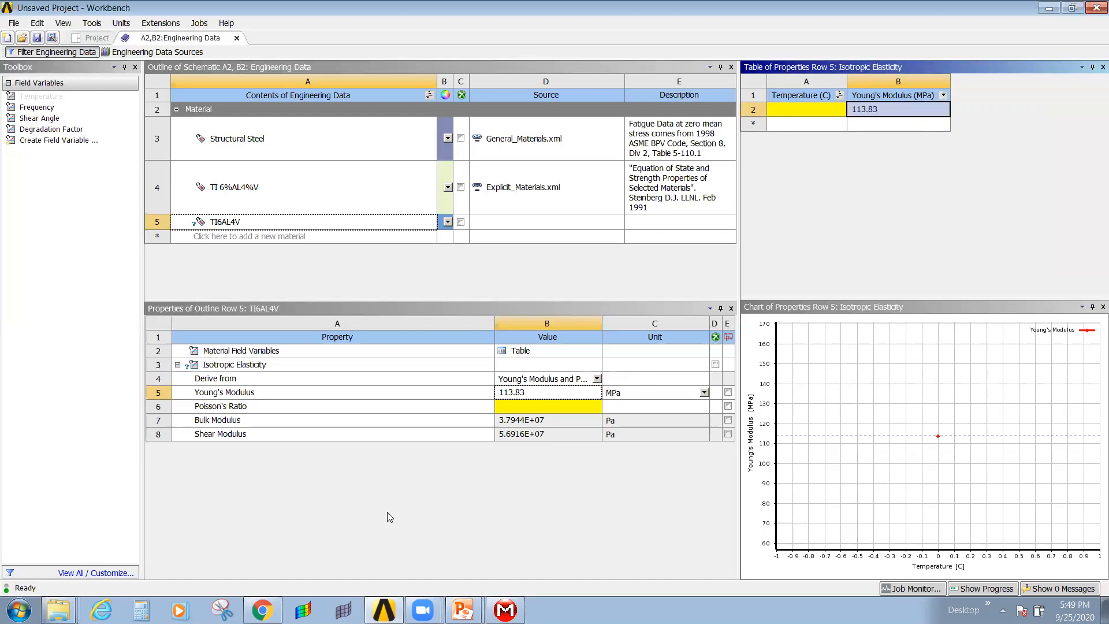
Change the Young's modulus entry of TI6AL4V to 113.832E+3 MPa.
double_click(899, 114)
key("Escape")
double_click(898, 113)
left_click(898, 113)
type("E")
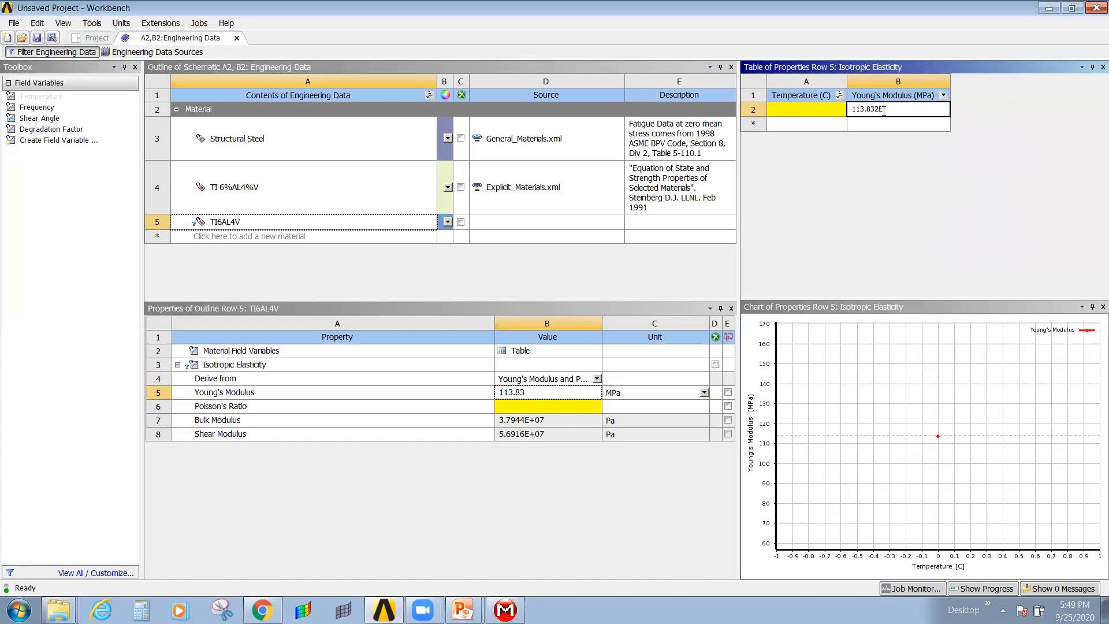
type("+3")
key("Return")
left_click(890, 115)
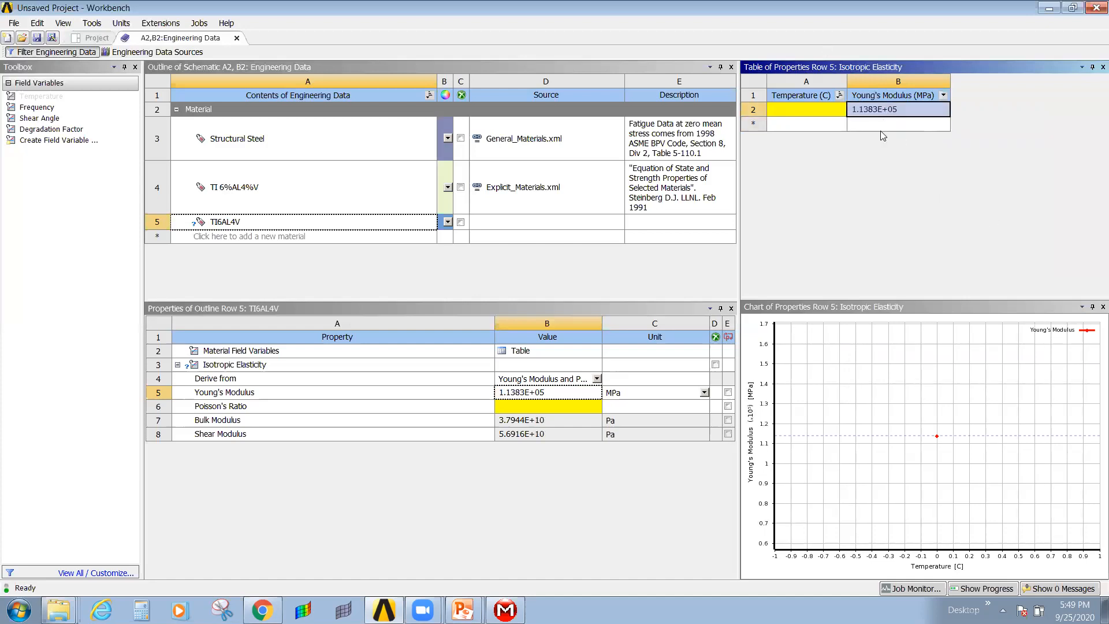
Open the Poisson's ratio table of TI6AL4V, then select the value 0.342 in the Engine bracket presentation's properties table in PowerPoint.
left_click(581, 392)
left_click(559, 407)
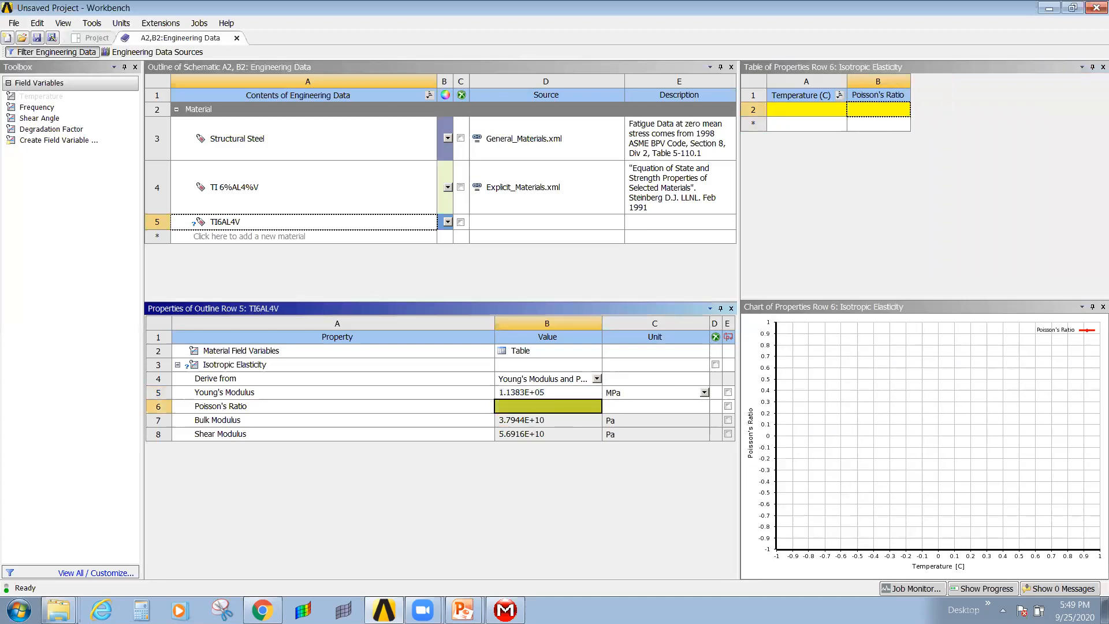
left_click(469, 577)
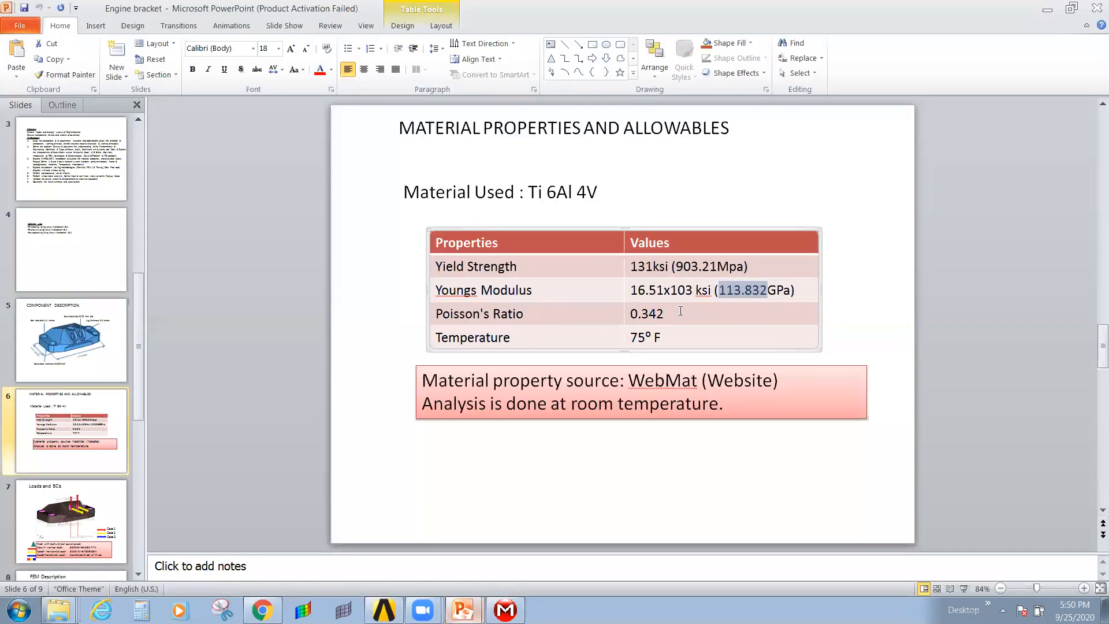
left_click_drag(665, 315, 636, 315)
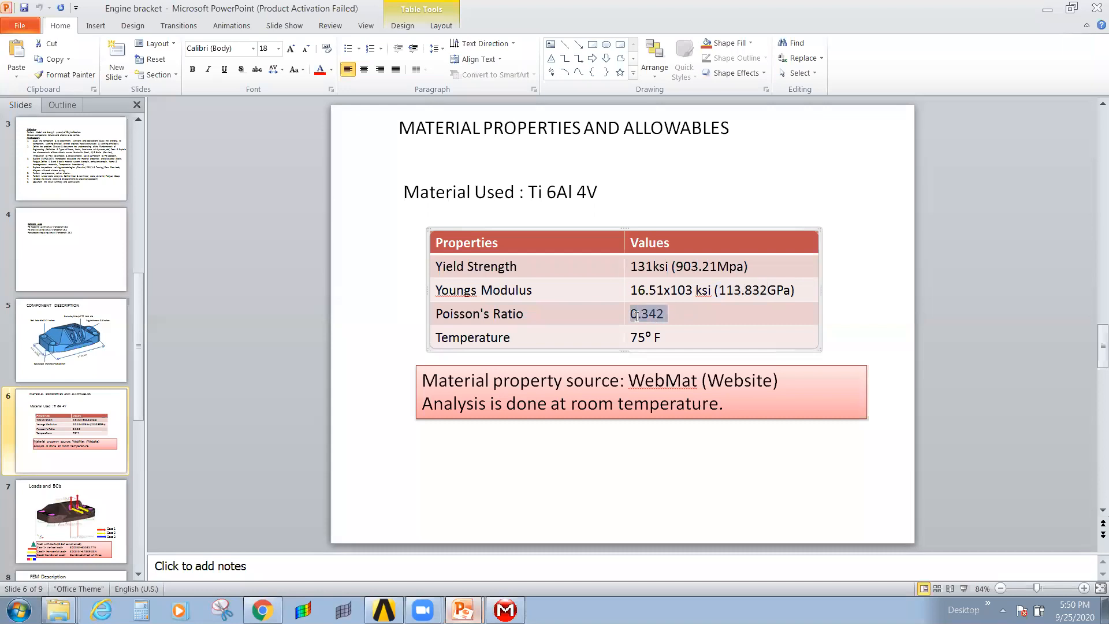
Switch back to Workbench and set the Poisson's ratio of TI6AL4V to 0.342.
left_click(505, 610)
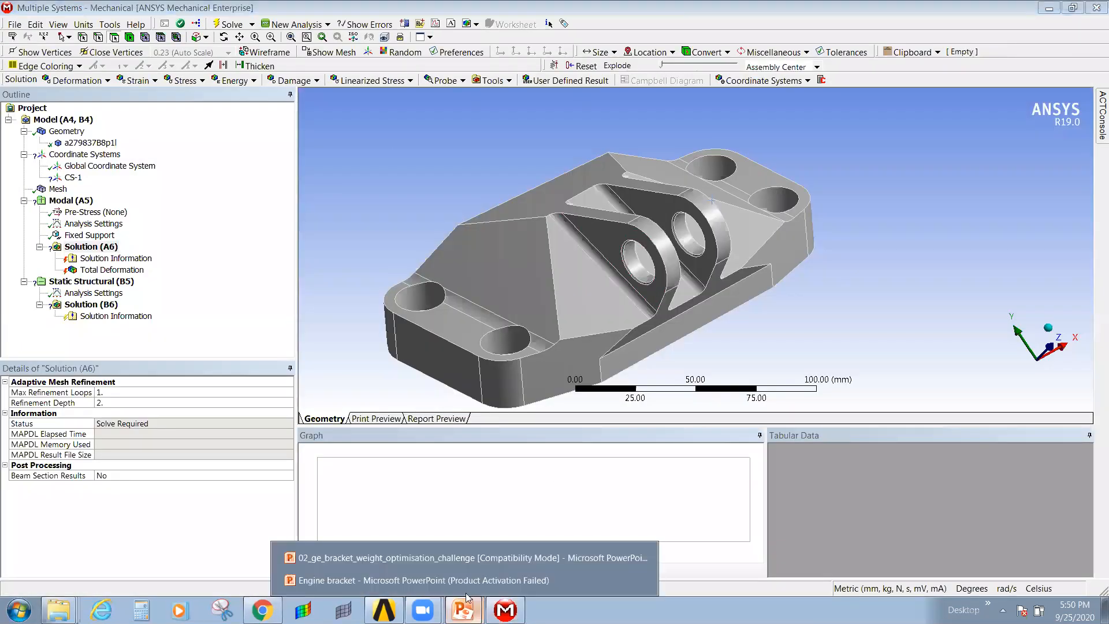
left_click(383, 610)
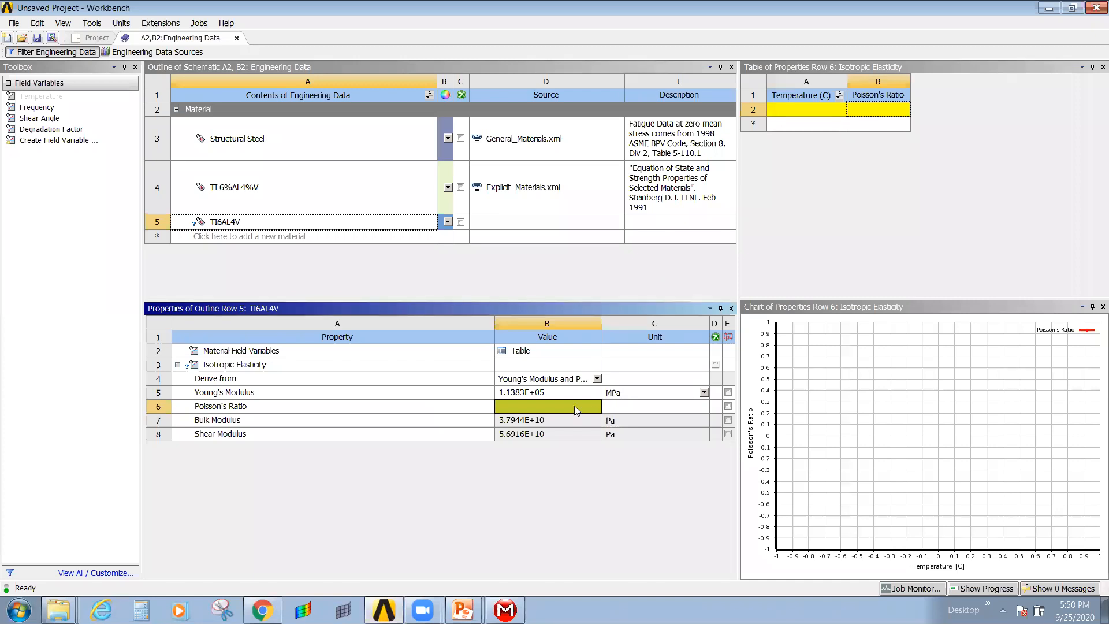
left_click(875, 111)
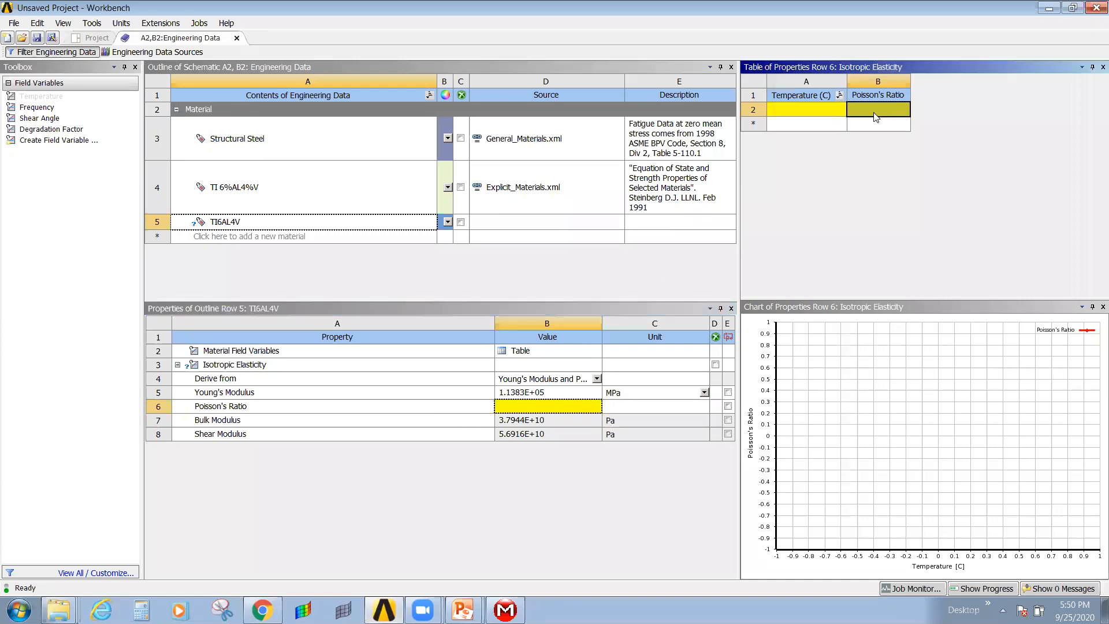
type("0.342")
key("Return")
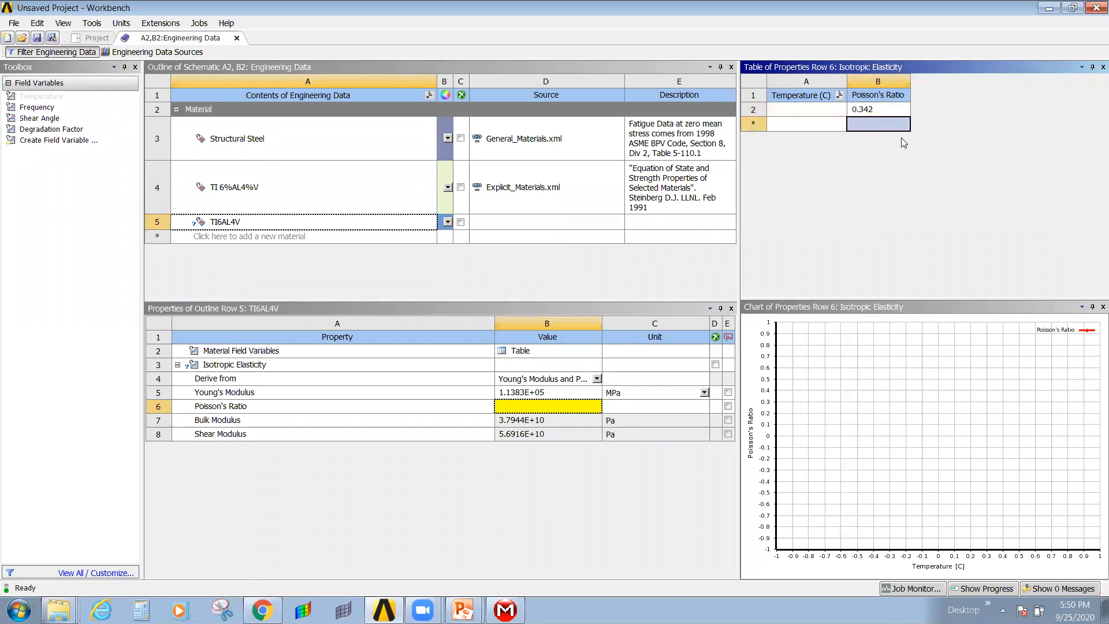
Review the complete Isotropic Elasticity table and chart of the TI6AL4V material.
left_click(585, 496)
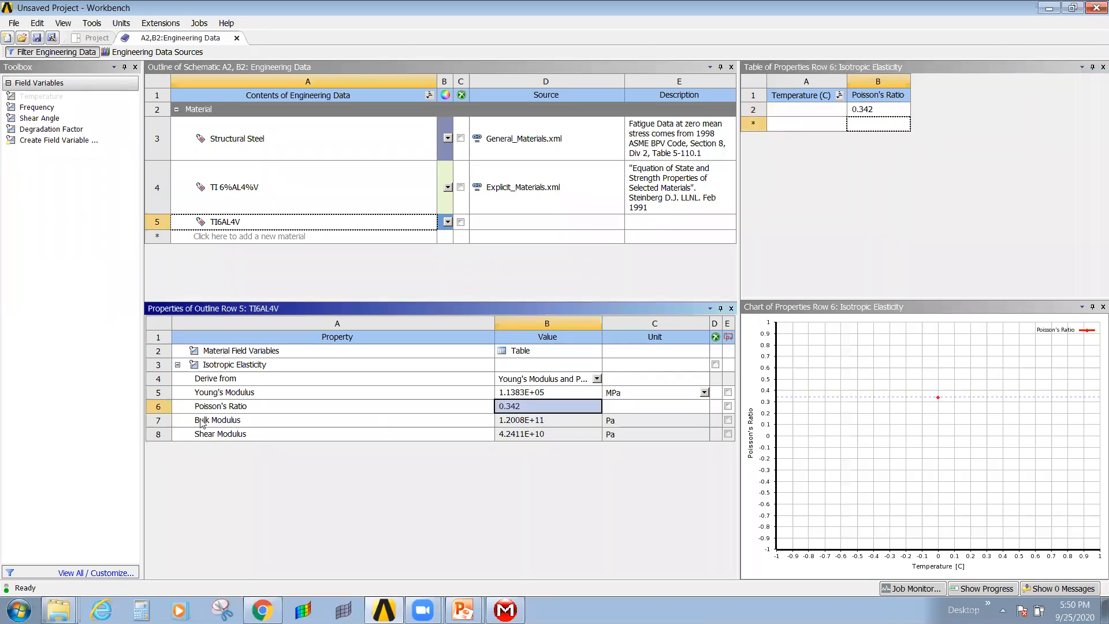
left_click(227, 364)
left_click(525, 365)
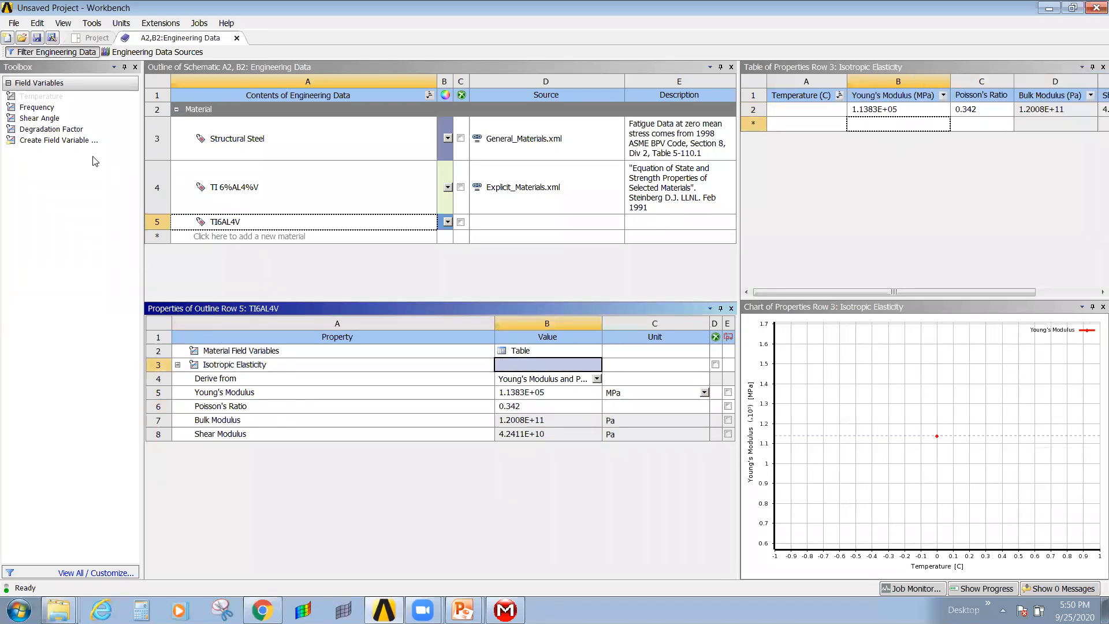
Add the Tensile Yield Strength and Tensile Ultimate Strength properties to the TI6AL4V material.
left_click(247, 220)
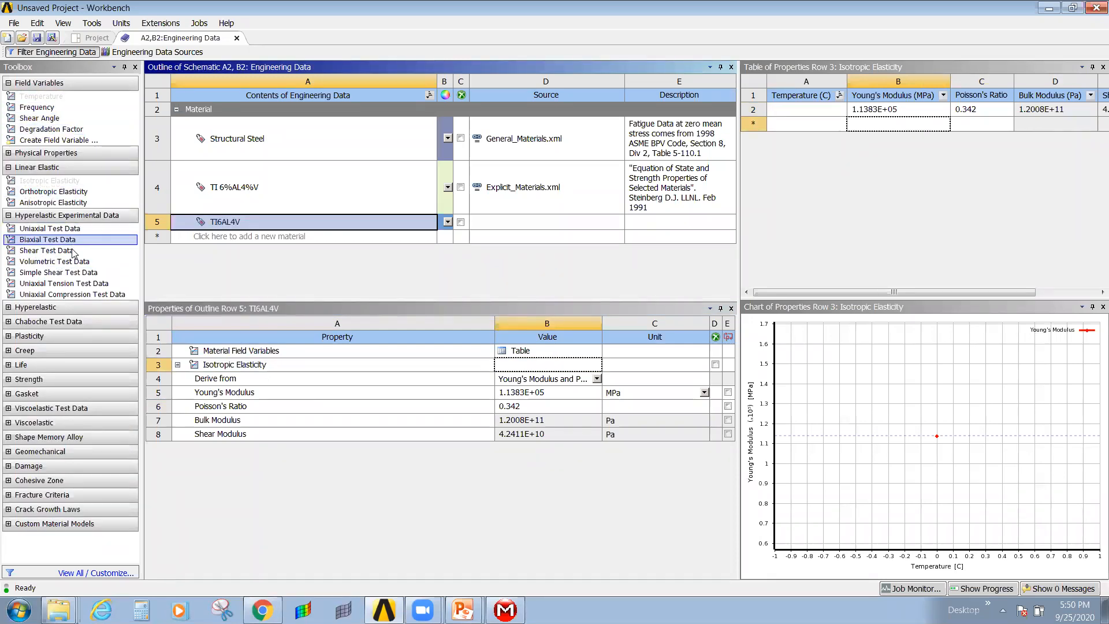
left_click(18, 310)
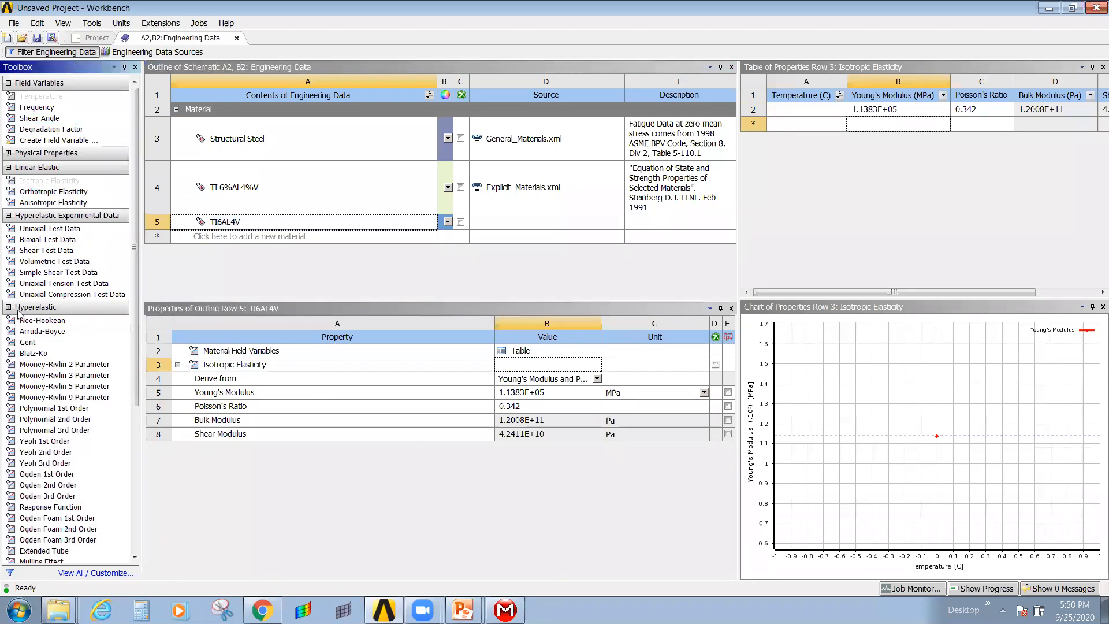
scroll(82, 432, "down", 6)
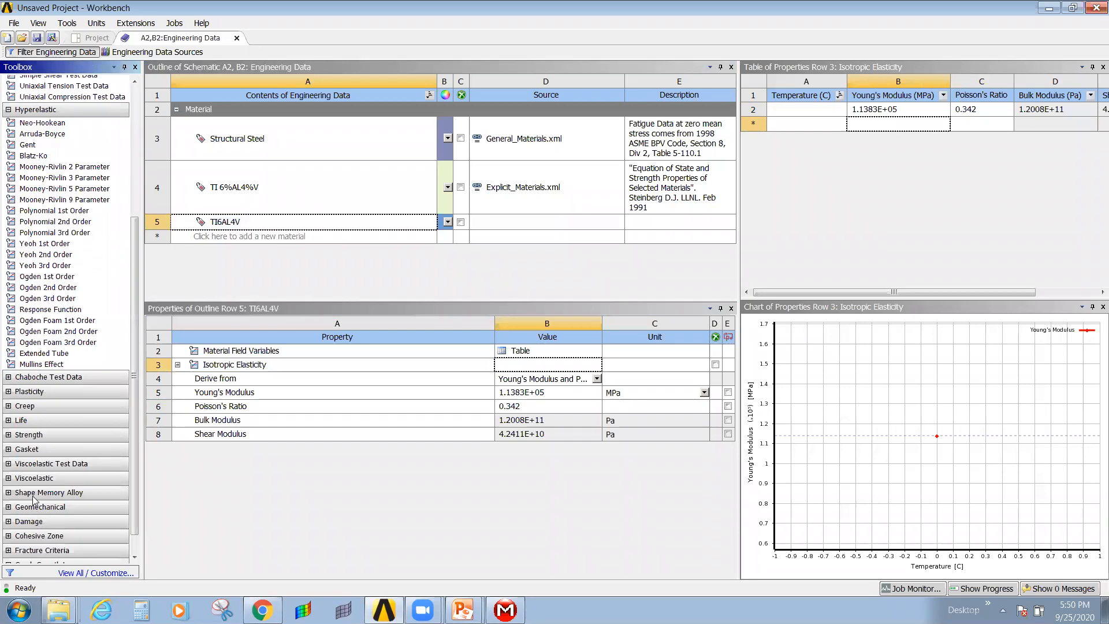
left_click(9, 435)
left_click(44, 448)
left_click_drag(43, 448, 295, 441)
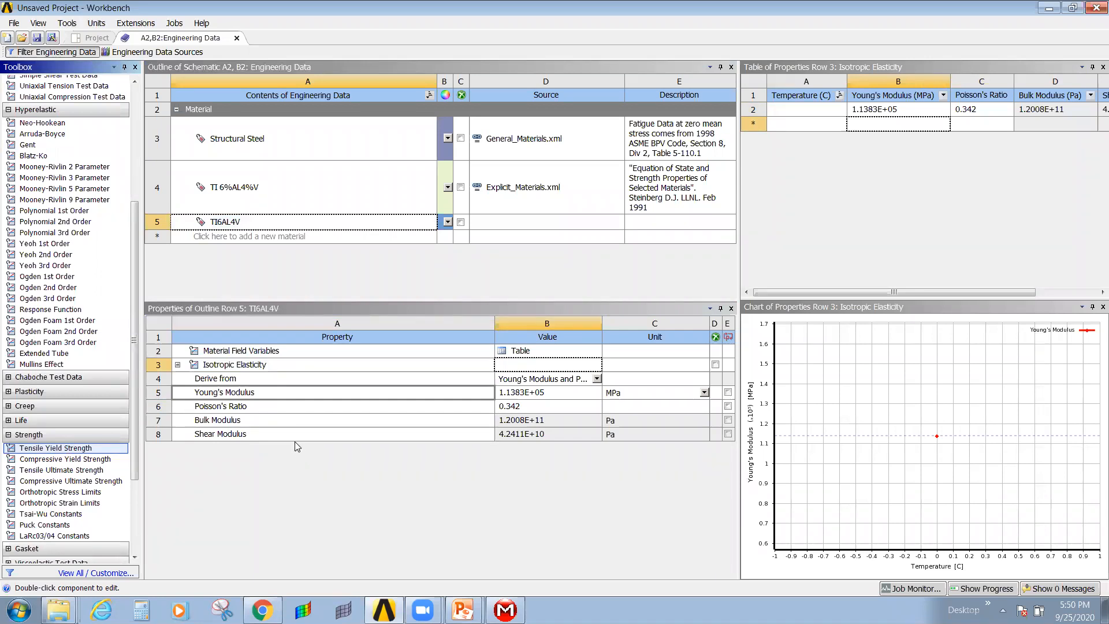
left_click_drag(58, 448, 298, 336)
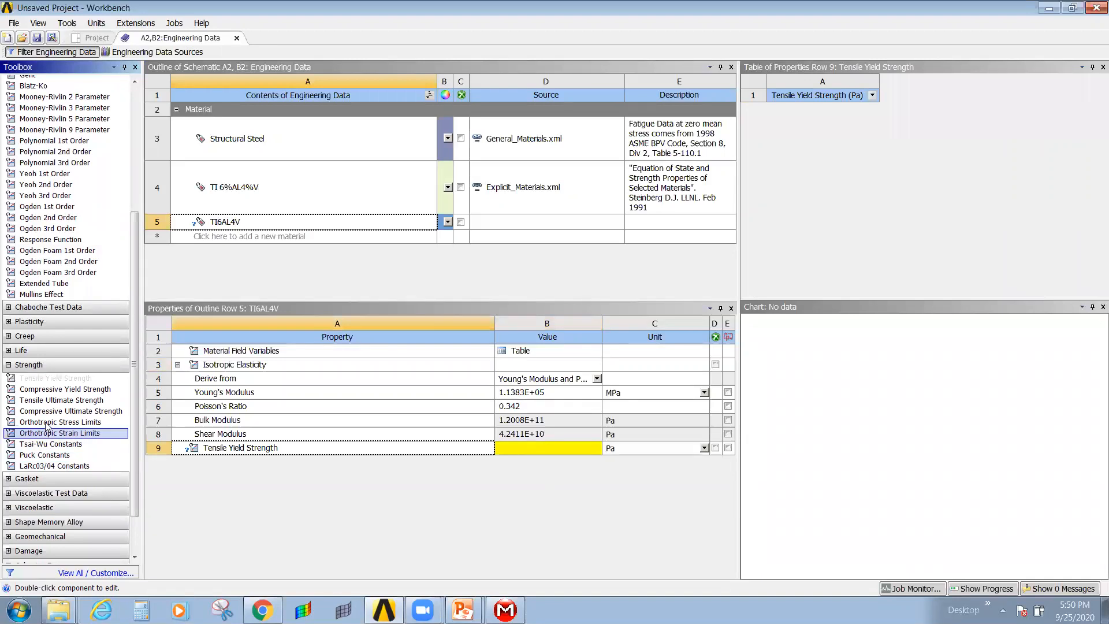
left_click_drag(58, 400, 258, 335)
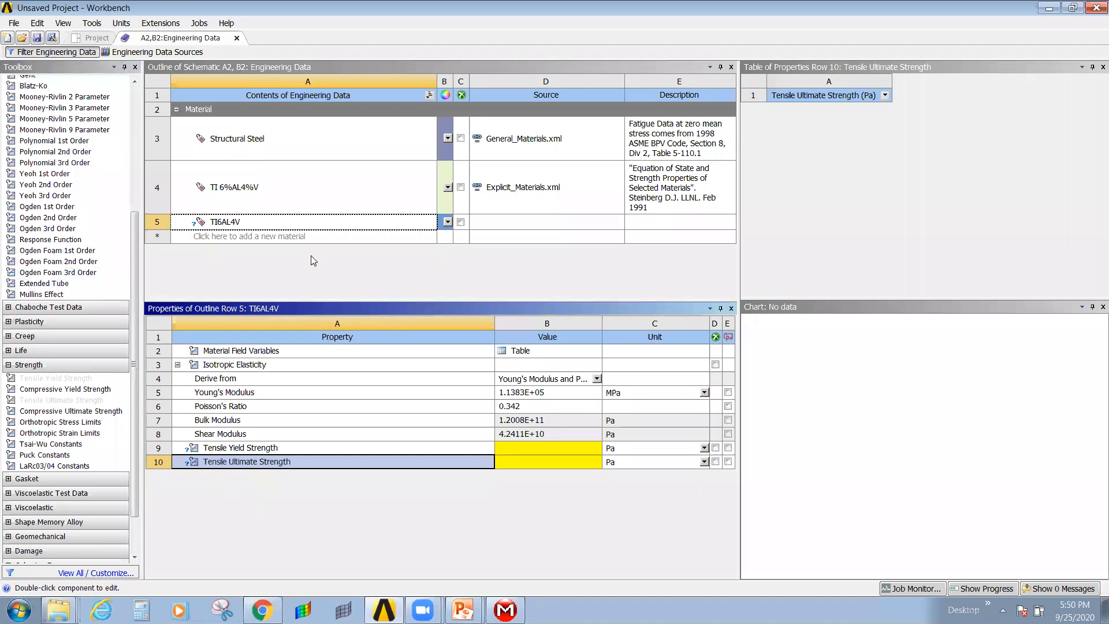
left_click(318, 270)
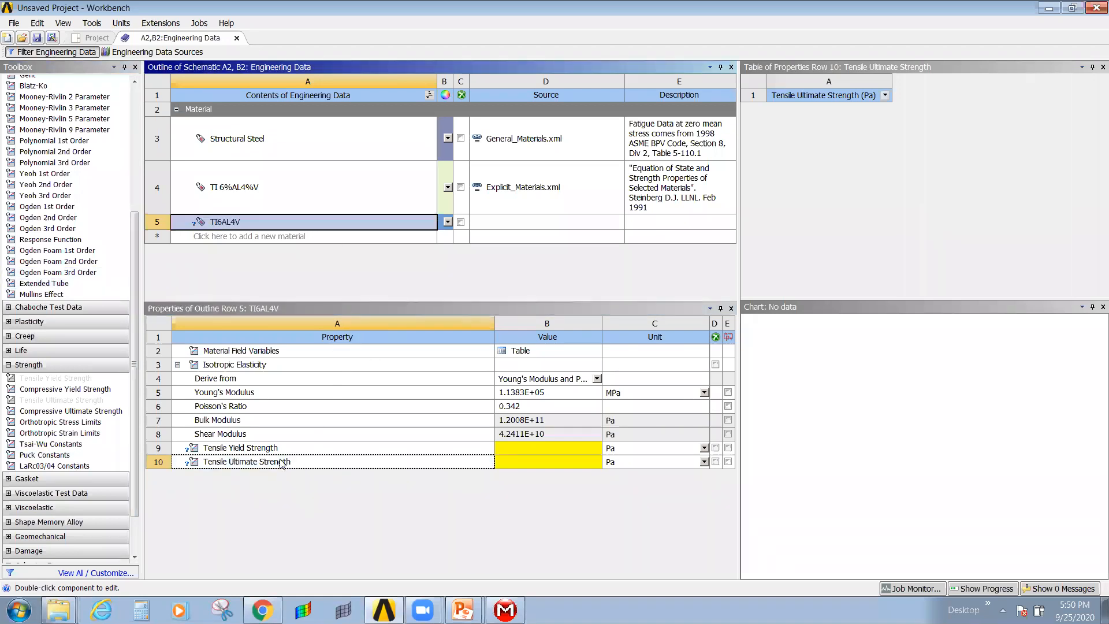
Switch to the Engine bracket presentation in PowerPoint and select the yield strength value 903.21 in the properties table.
left_click(536, 454)
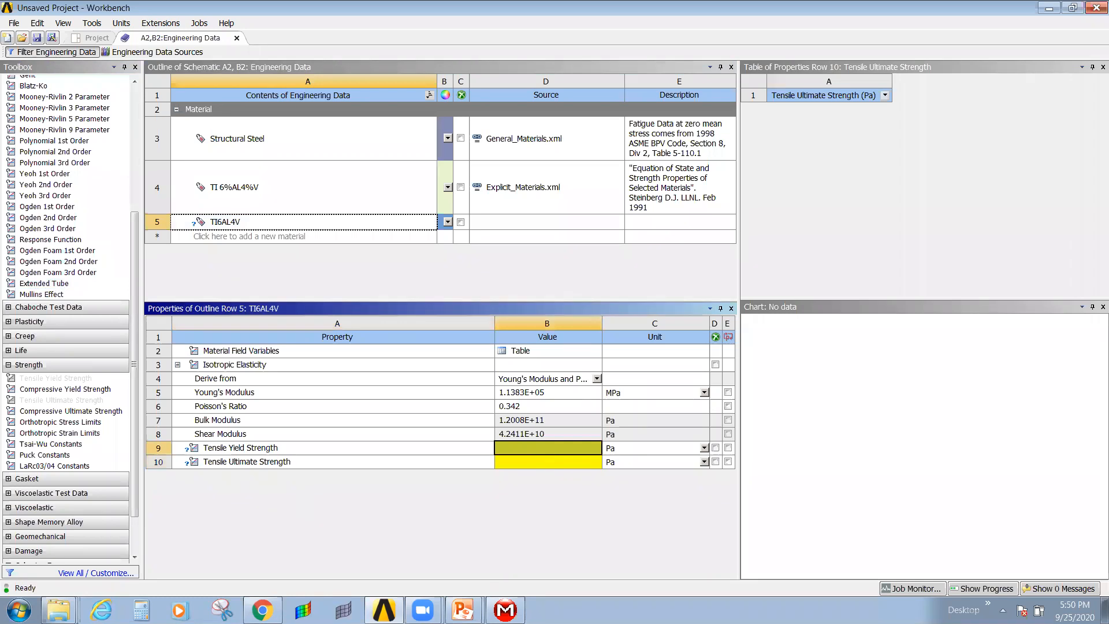
mouse_move(463, 610)
left_click(452, 579)
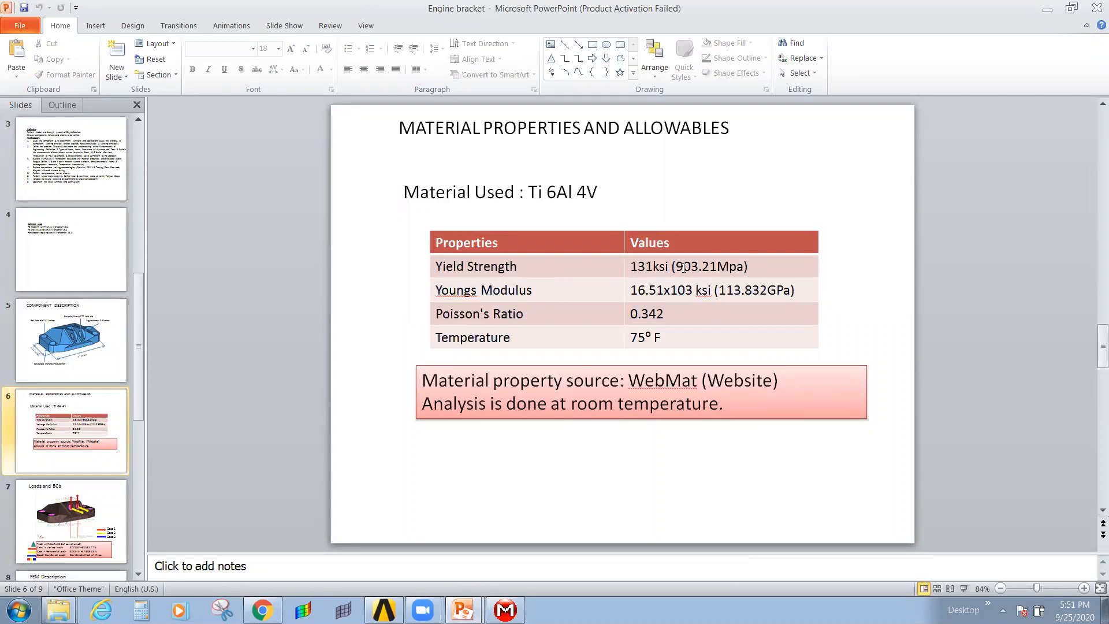
left_click_drag(677, 266, 714, 266)
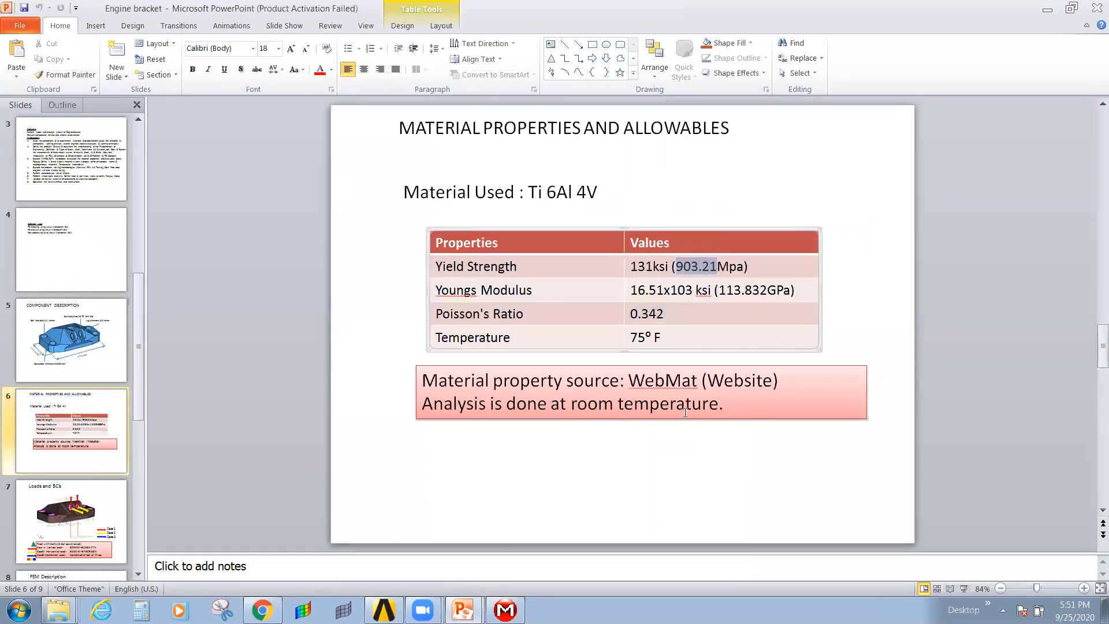
left_click(498, 604)
Switch back to Workbench and set the Tensile Yield Strength of TI6AL4V to 903.21 MPa.
left_click(384, 609)
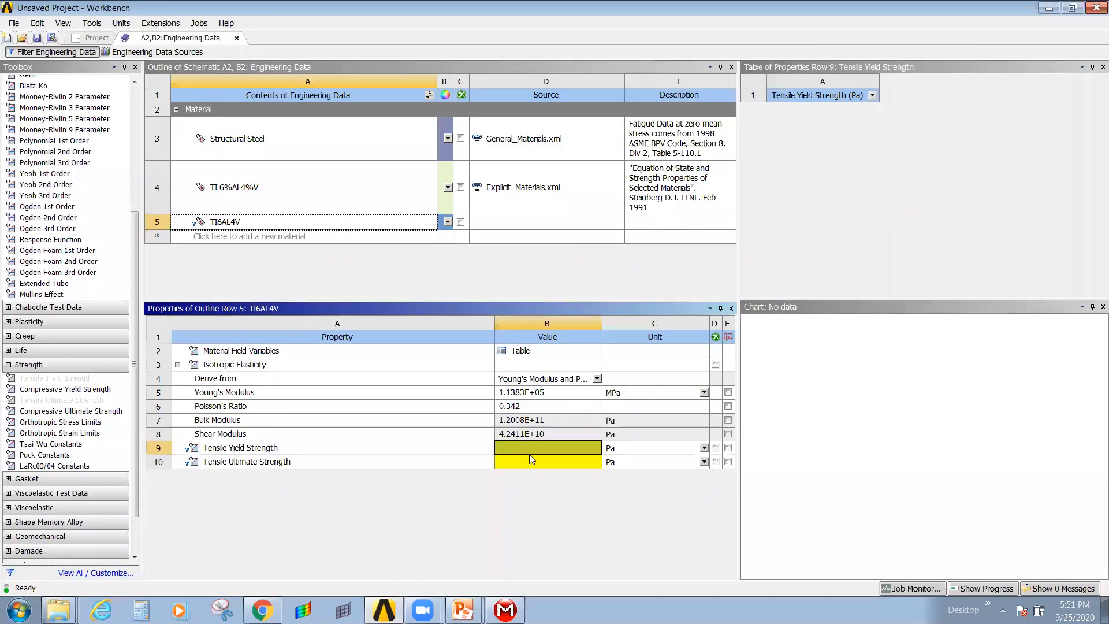
left_click(637, 435)
left_click(704, 448)
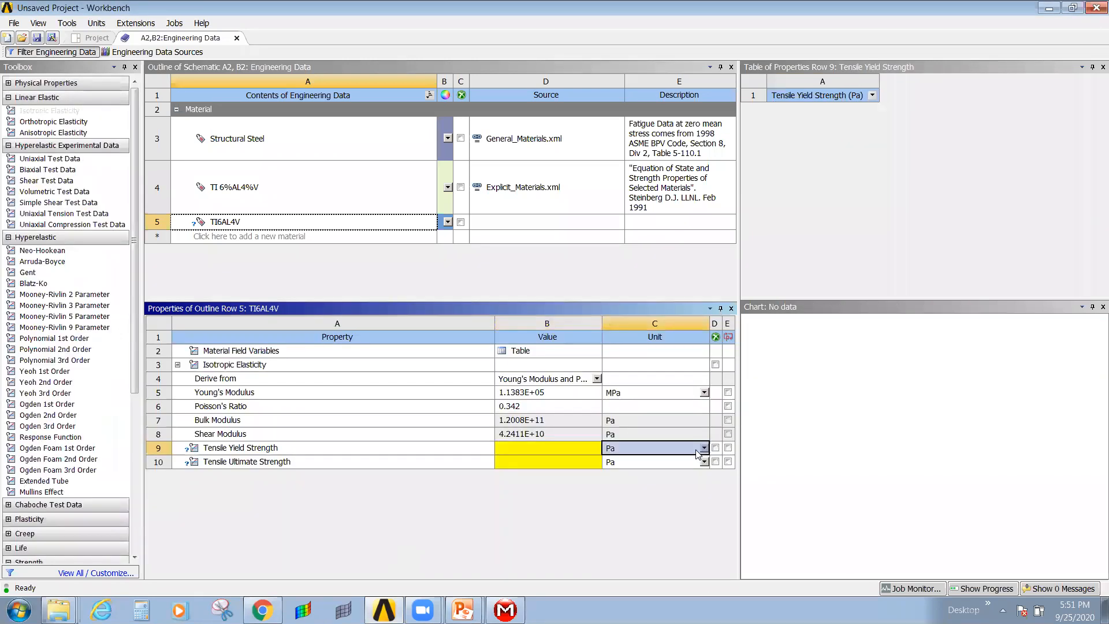
left_click(704, 448)
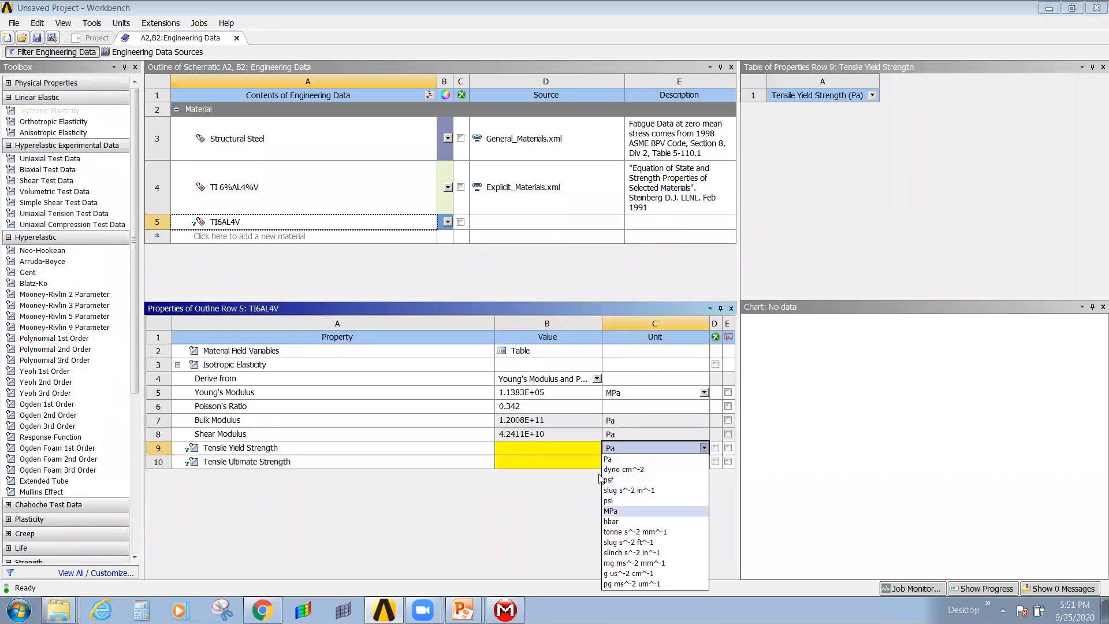
left_click(627, 512)
left_click(784, 148)
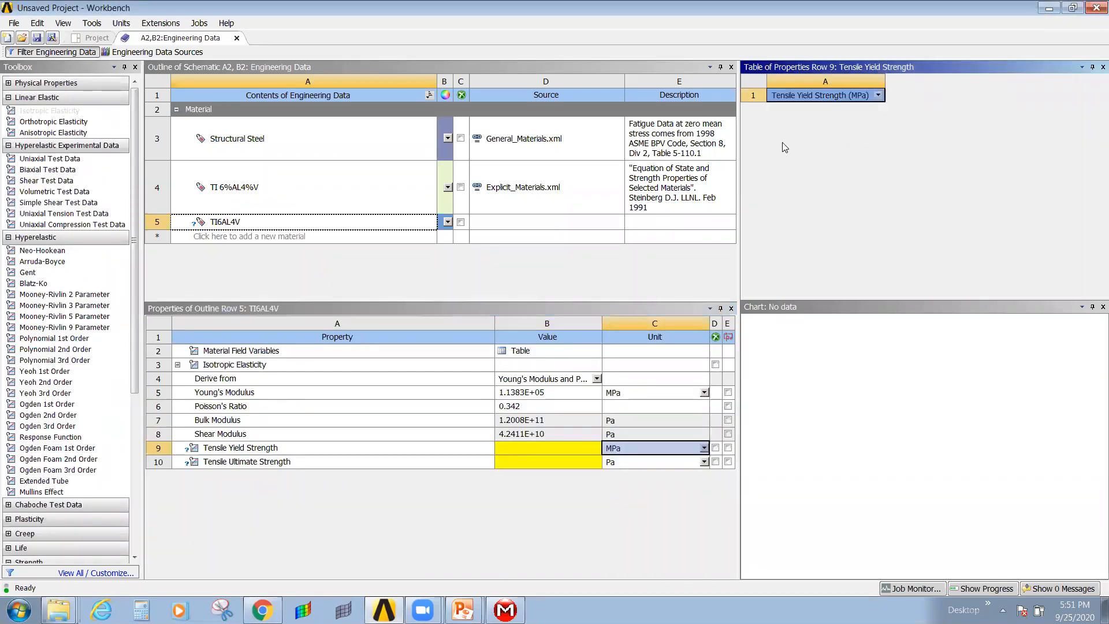
left_click(559, 447)
type("903.21")
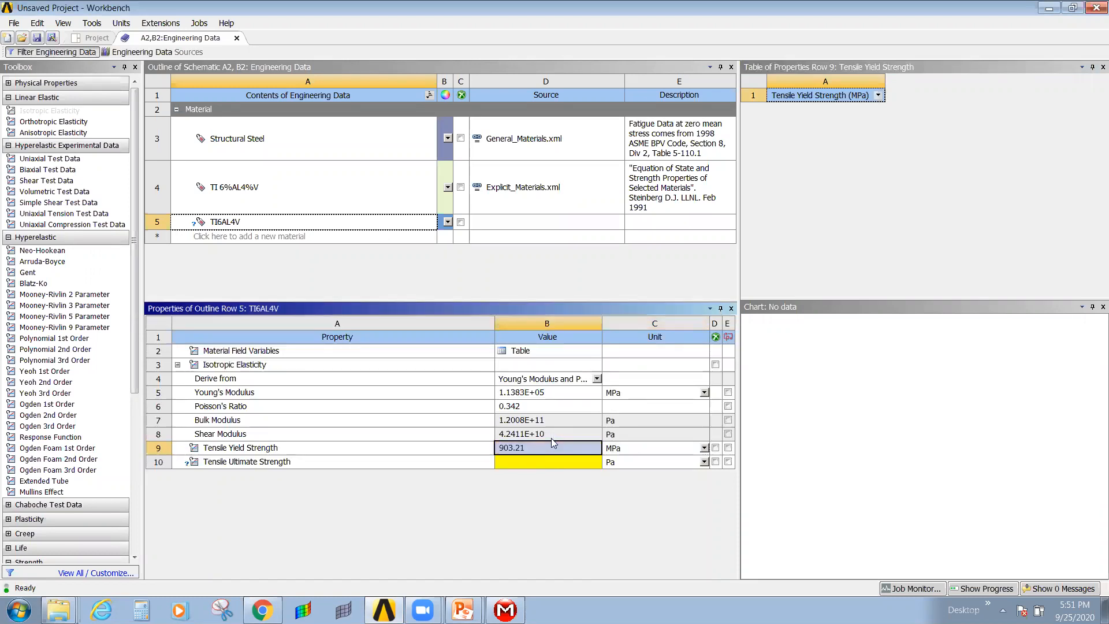
key("Return")
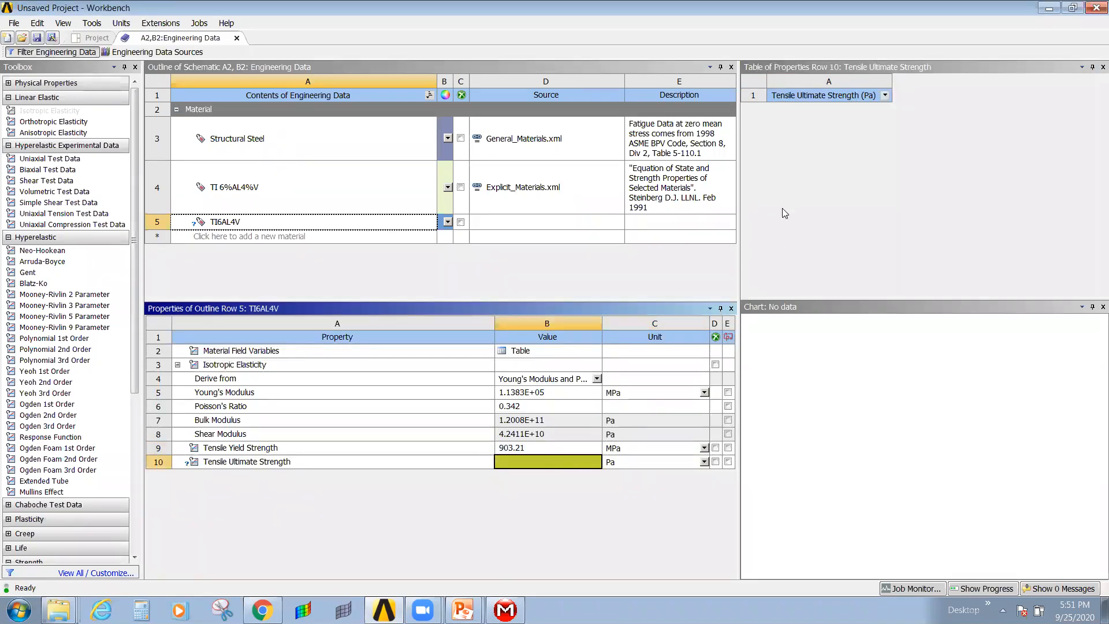
Set the Tensile Ultimate Strength of TI6AL4V to 1200 MPa.
left_click(703, 461)
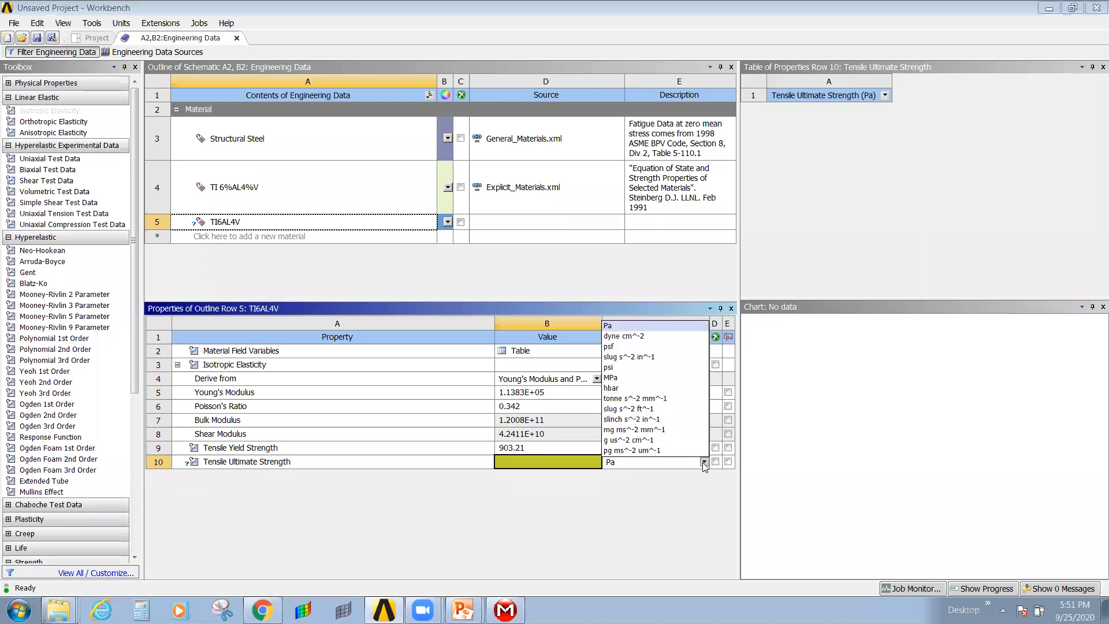
left_click(613, 377)
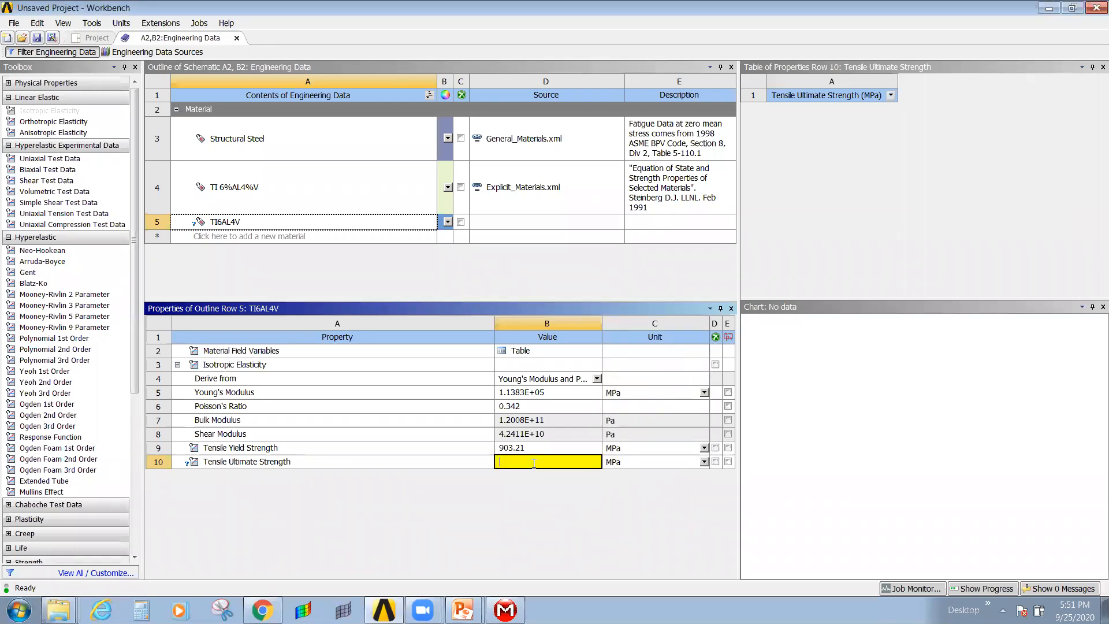
type("1200")
key("Return")
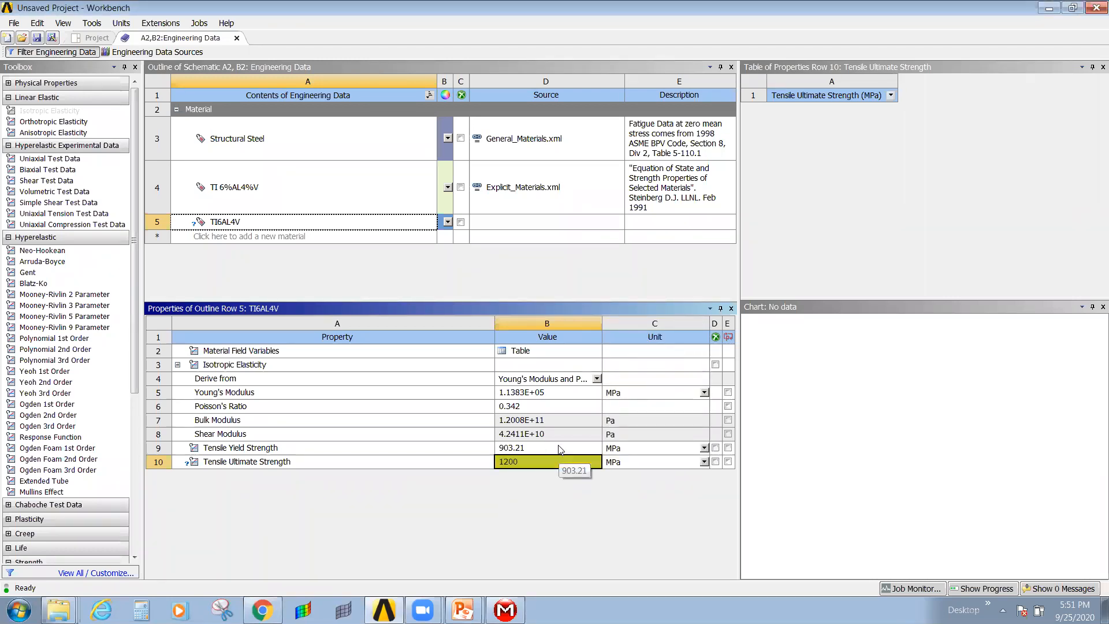
Inspect the Material Field Variables table of TI6AL4V and the actions available for the material and its field variables.
left_click(502, 353)
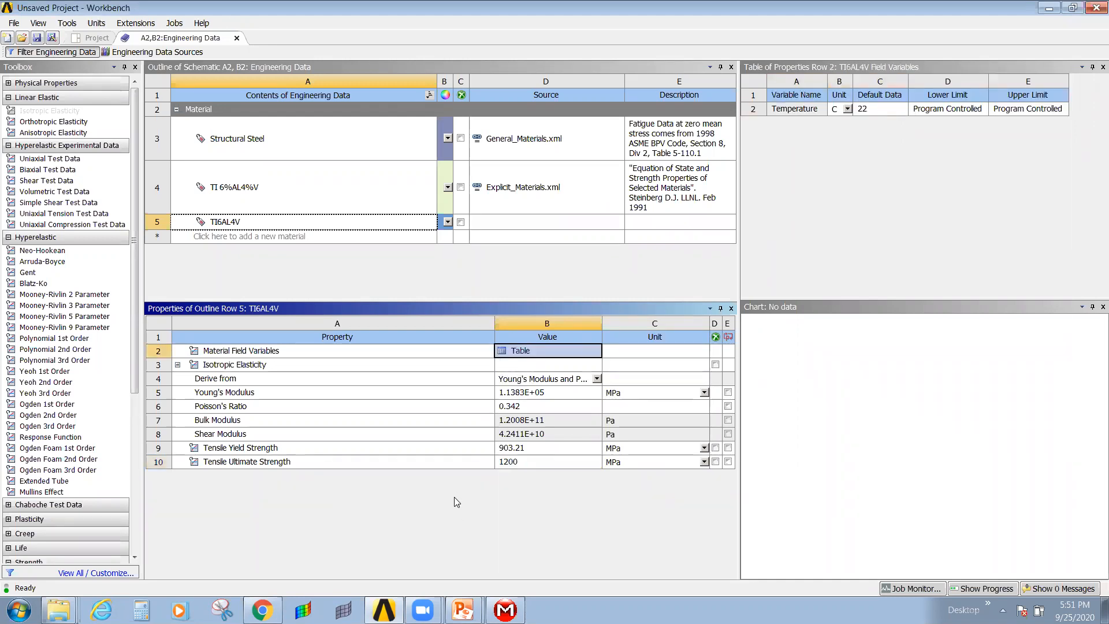
left_click(460, 257)
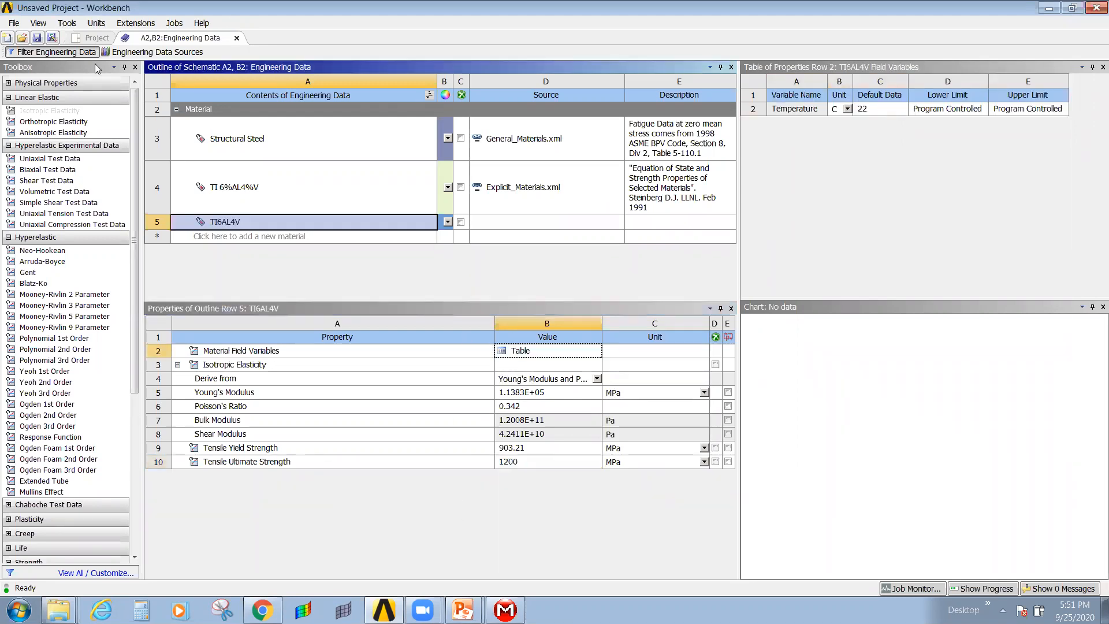
right_click(322, 229)
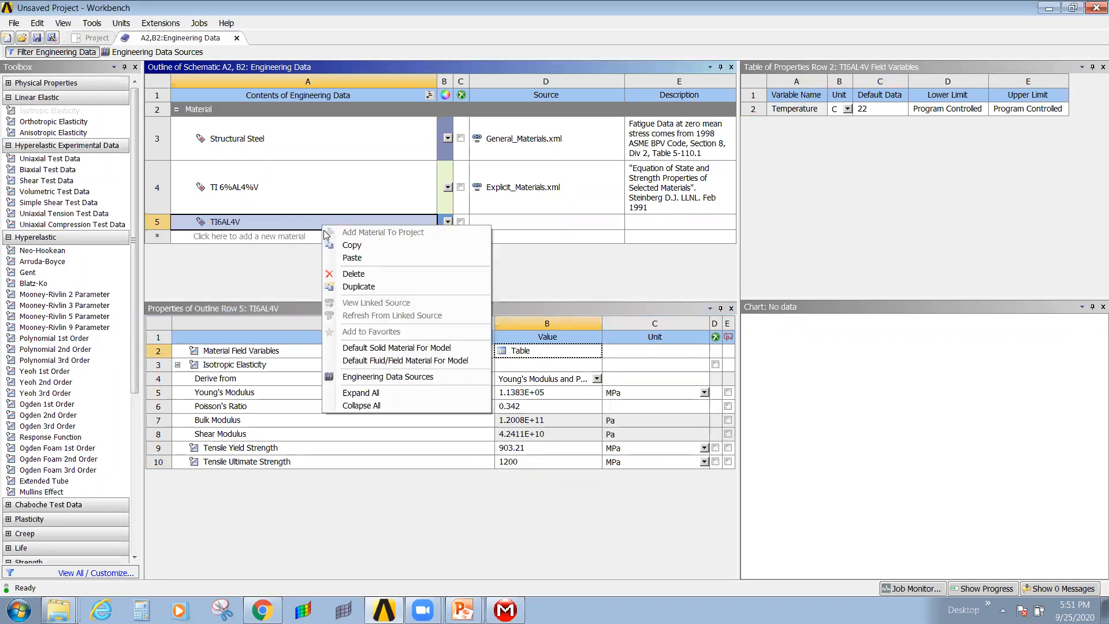
left_click(599, 285)
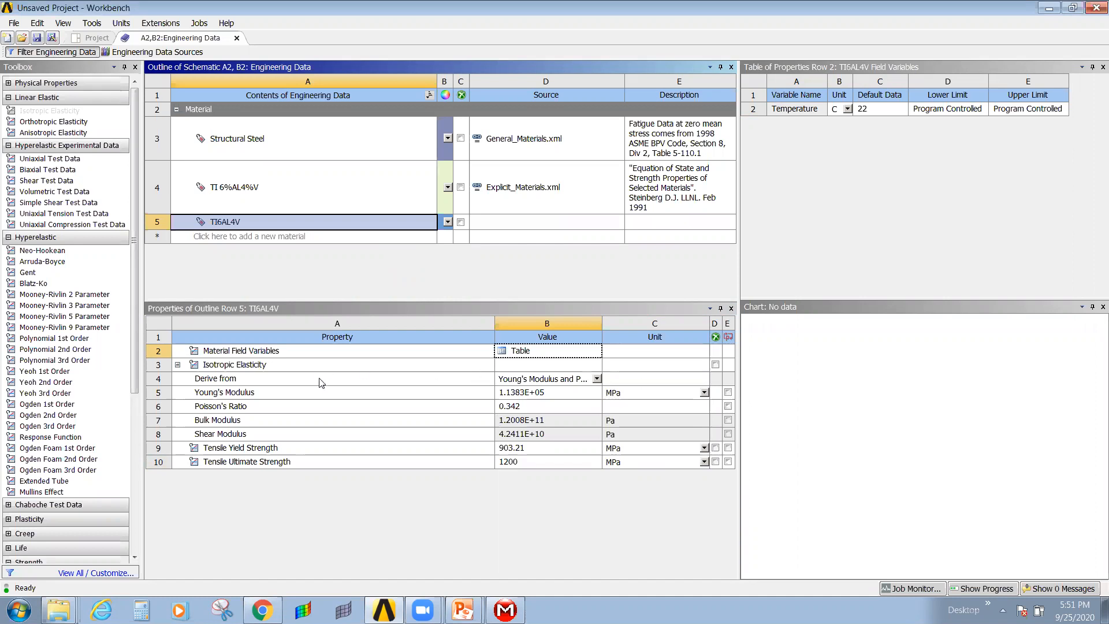
left_click(264, 355)
left_click(503, 350)
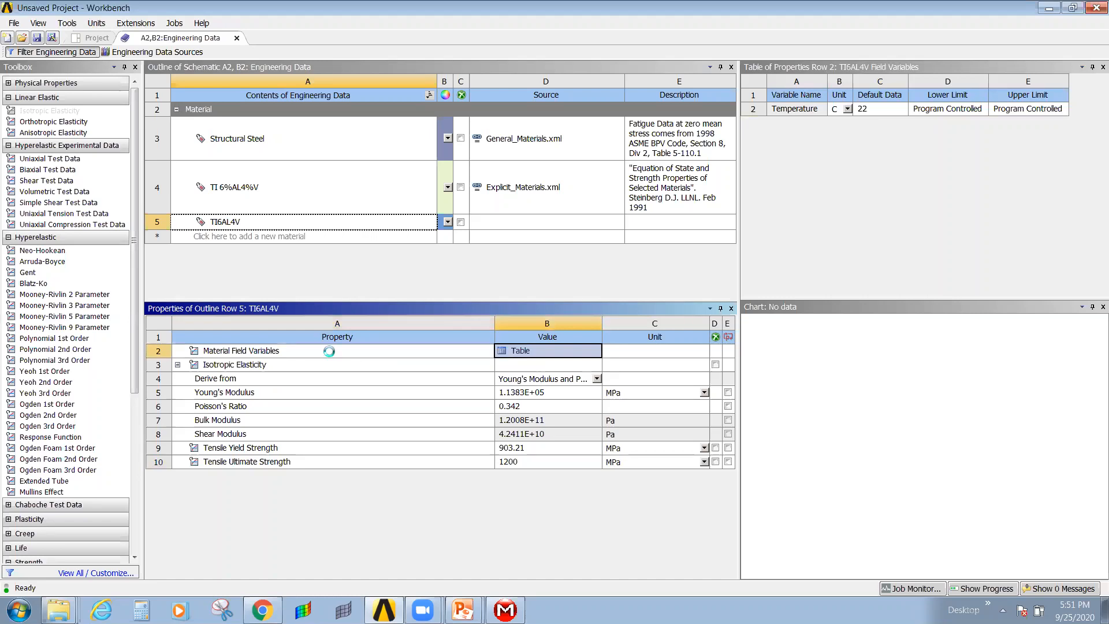
left_click(279, 353)
right_click(273, 353)
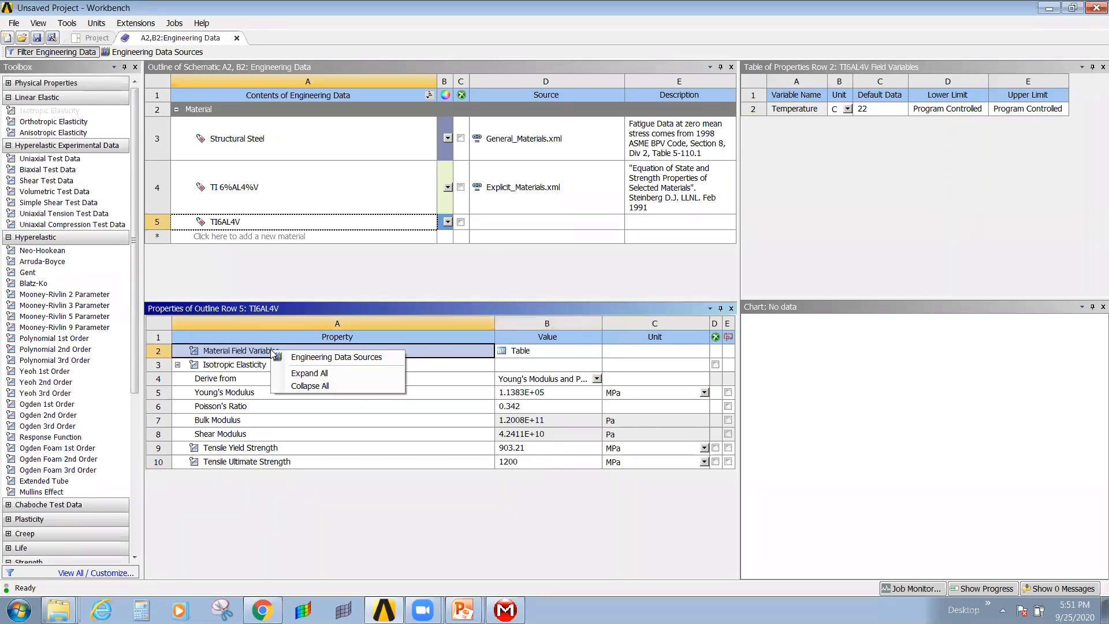
left_click(250, 524)
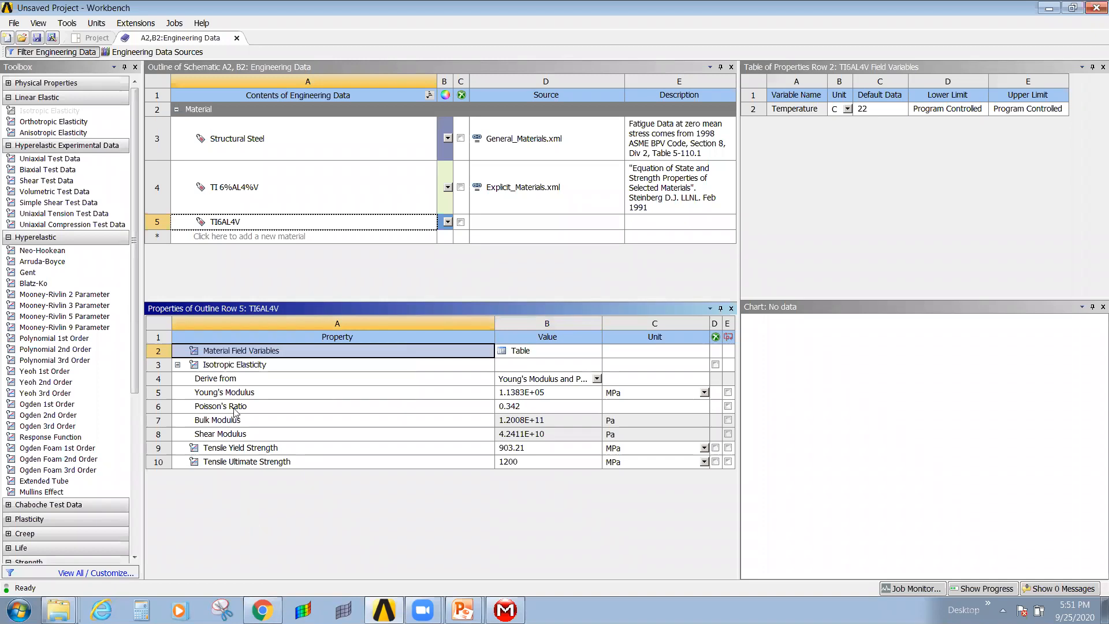
Review the derivation options of the Isotropic Elasticity and choose Young's Modulus and Poisson's Ratio.
left_click(215, 381)
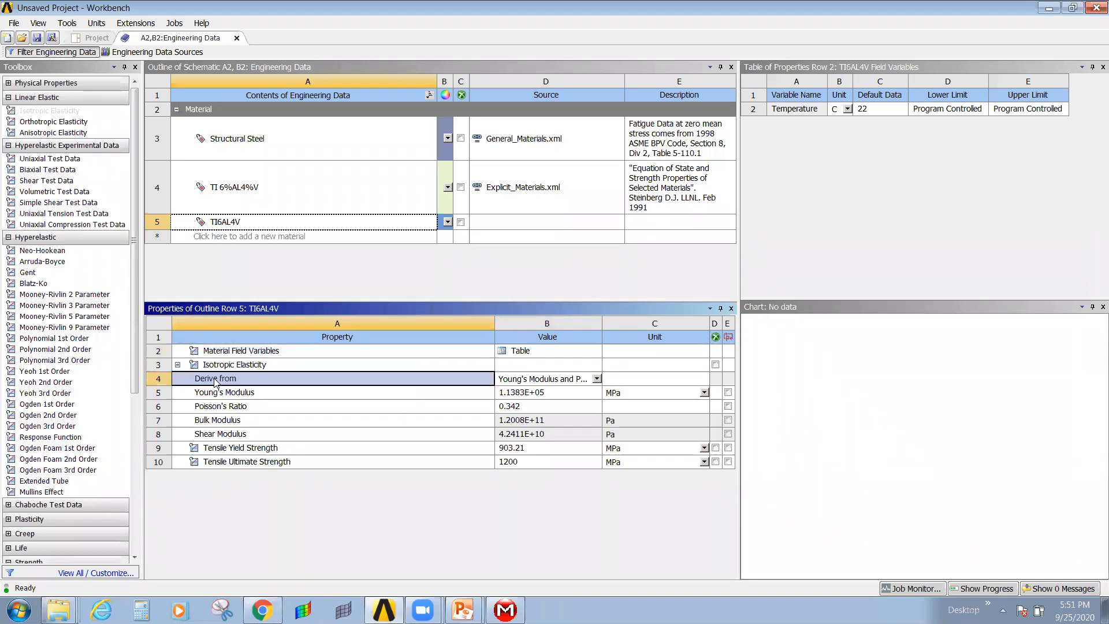
left_click(603, 383)
left_click(596, 379)
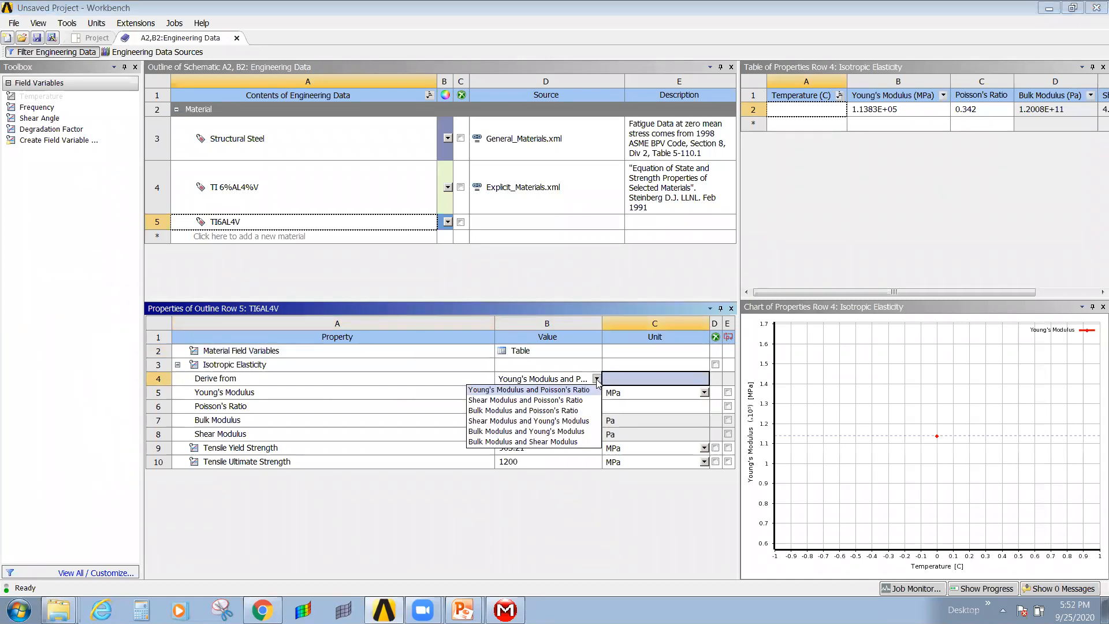
left_click(532, 388)
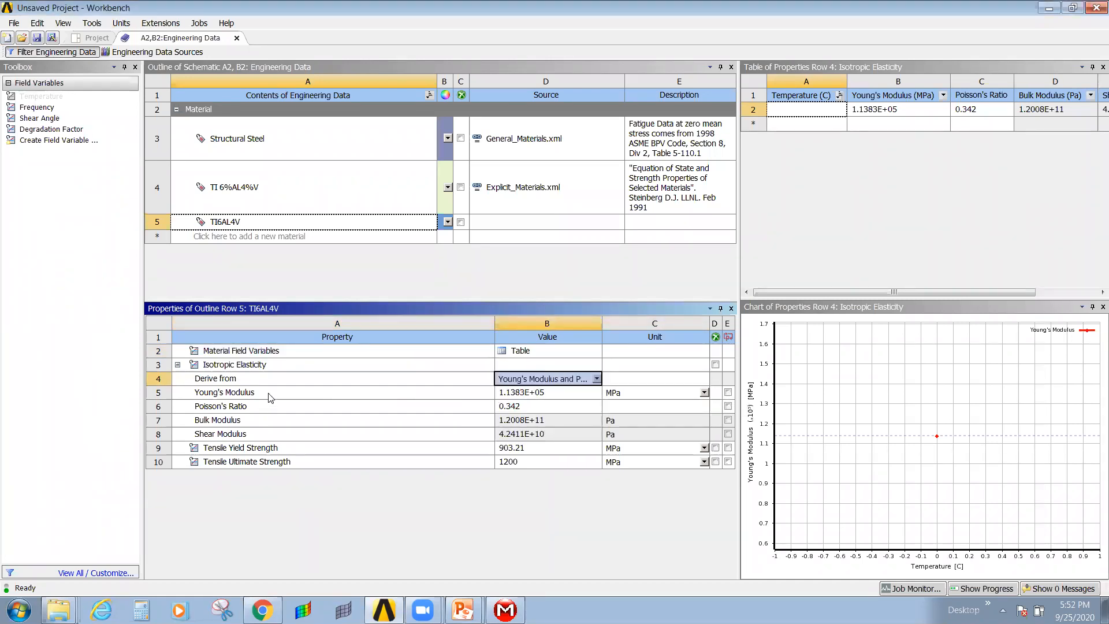
Add the Density property to the TI6AL4V material.
left_click(251, 224)
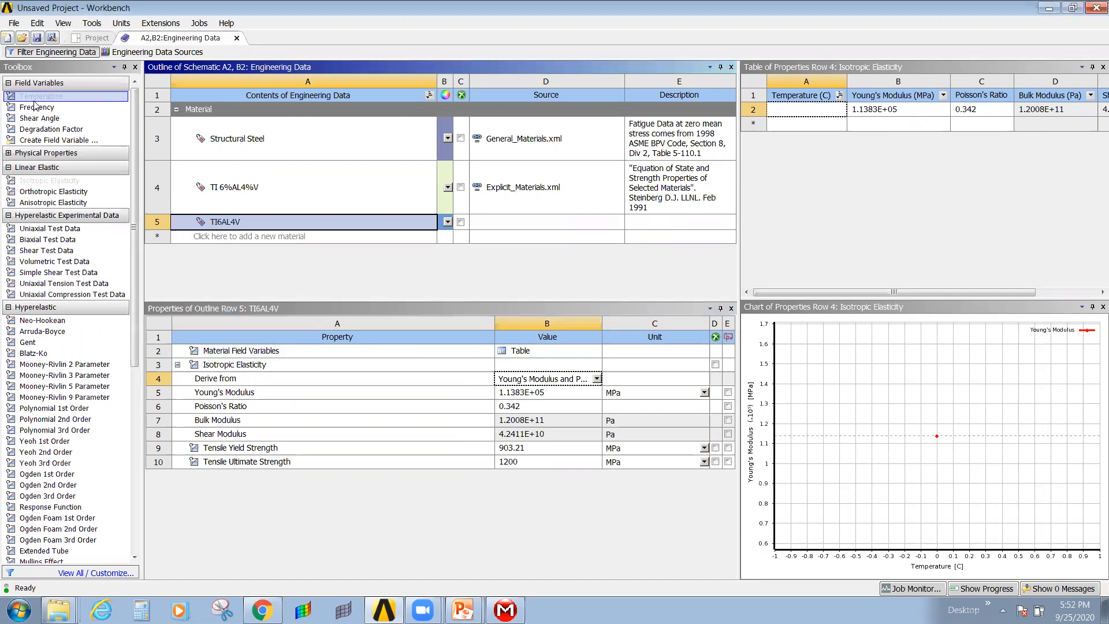
left_click(40, 154)
left_click_drag(41, 166, 328, 344)
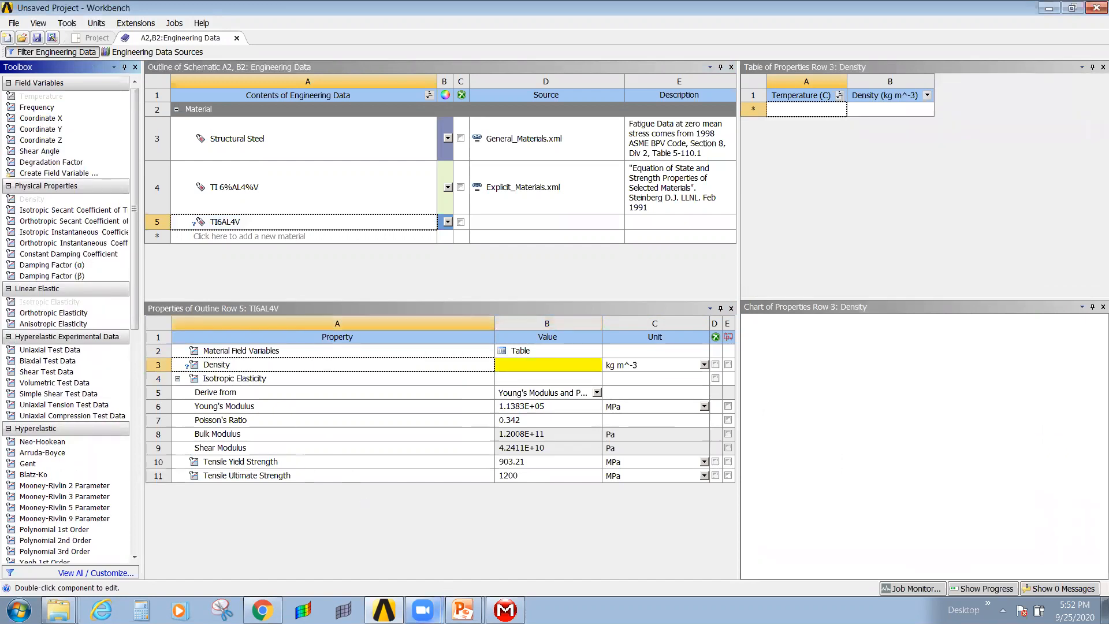
Switch to the Engine bracket presentation in PowerPoint and check its material properties slide for a density value.
mouse_move(463, 609)
left_click(460, 579)
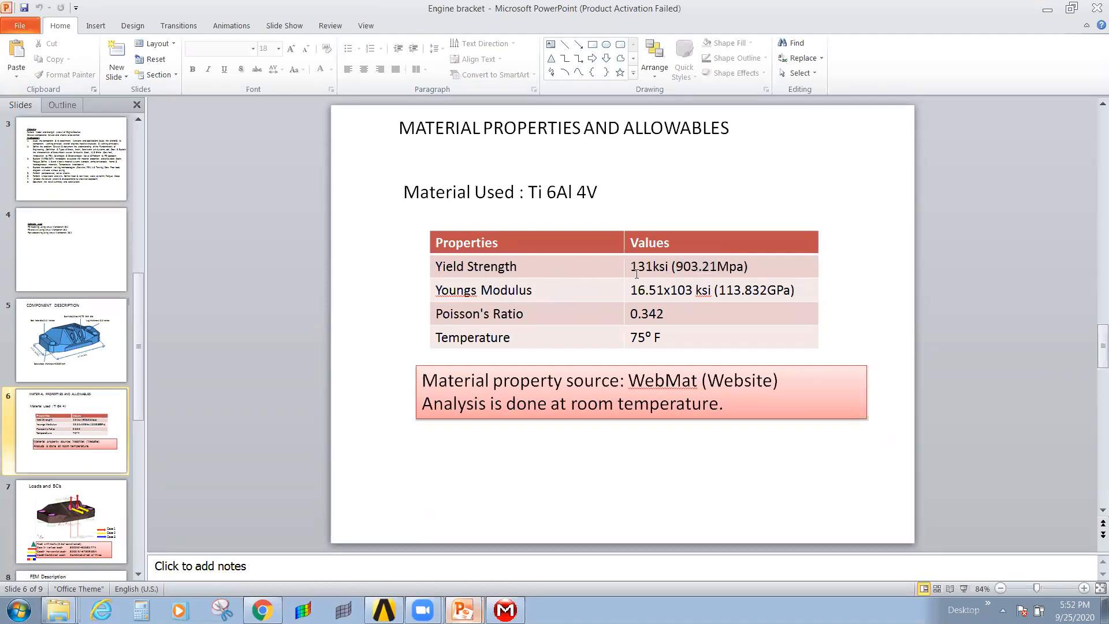
left_click(577, 399)
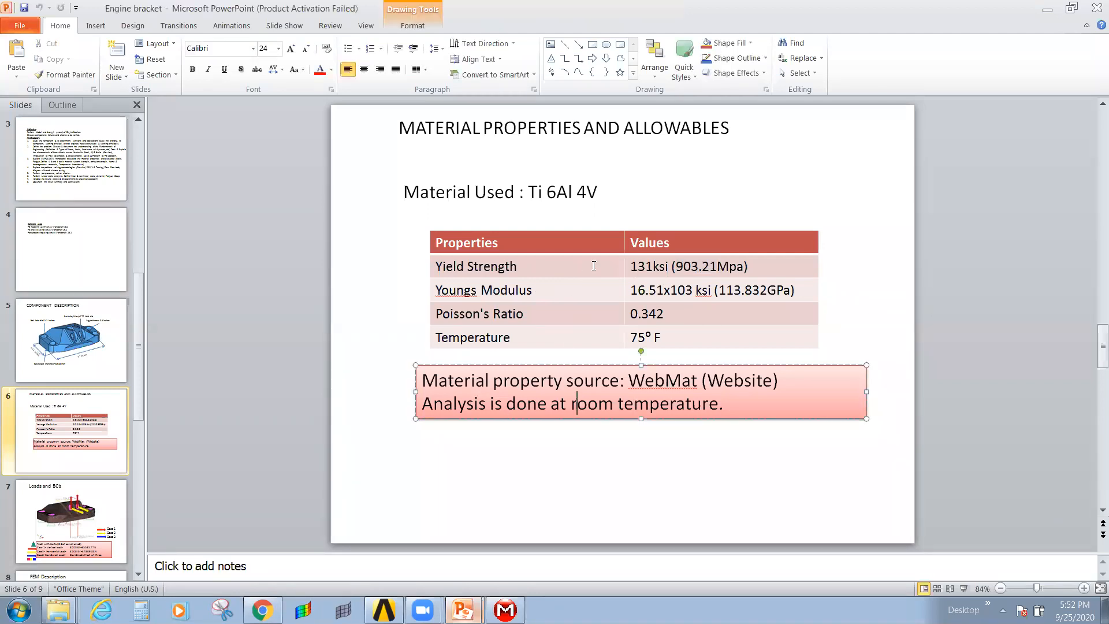
left_click(586, 477)
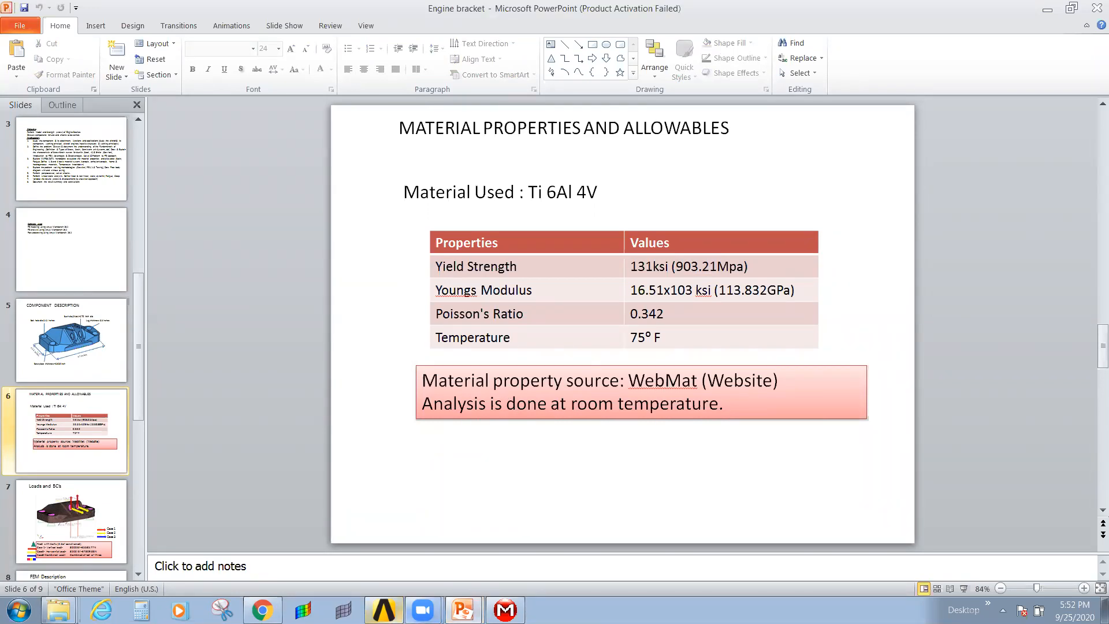
Switch back to Workbench and look up the density of the library material TI 6%AL4%V.
left_click(383, 610)
left_click(480, 500)
left_click(455, 601)
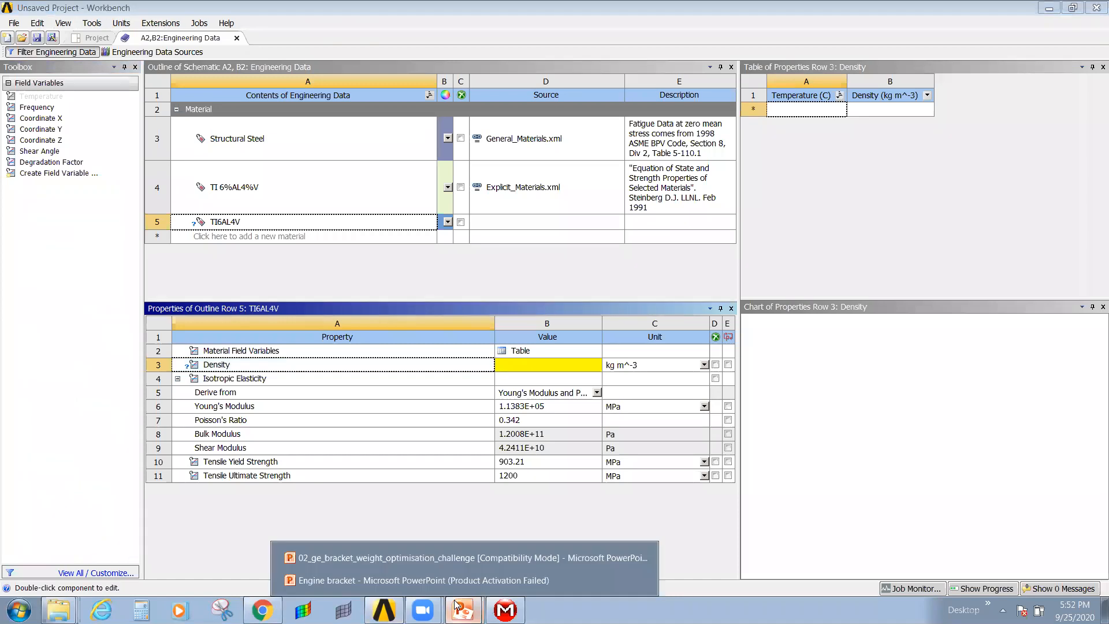
left_click(235, 538)
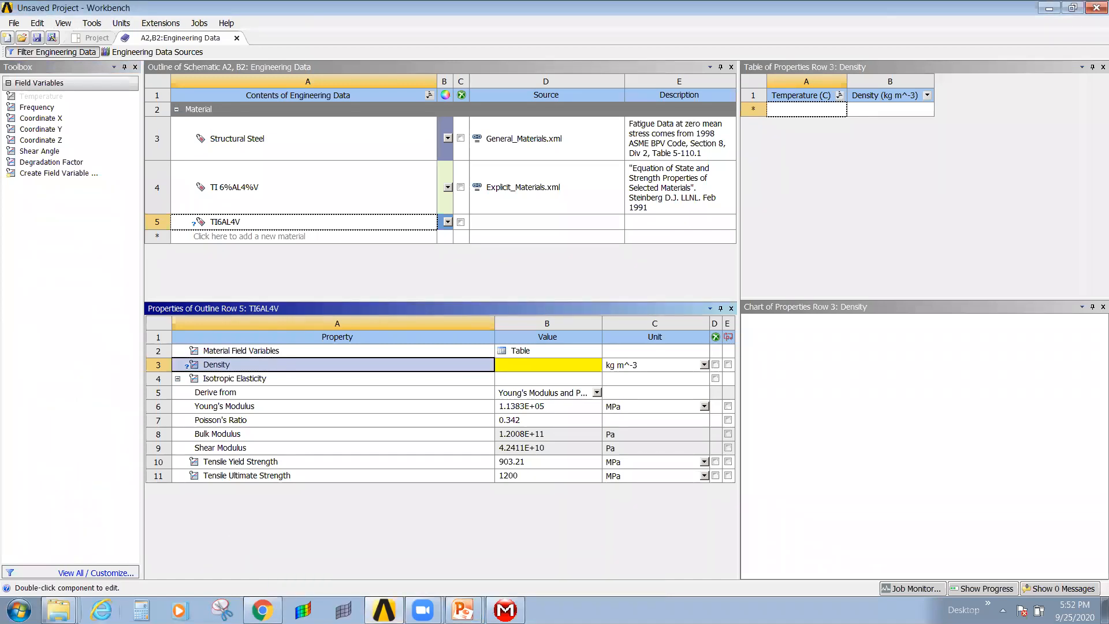
left_click(58, 610)
left_click(222, 539)
left_click(244, 199)
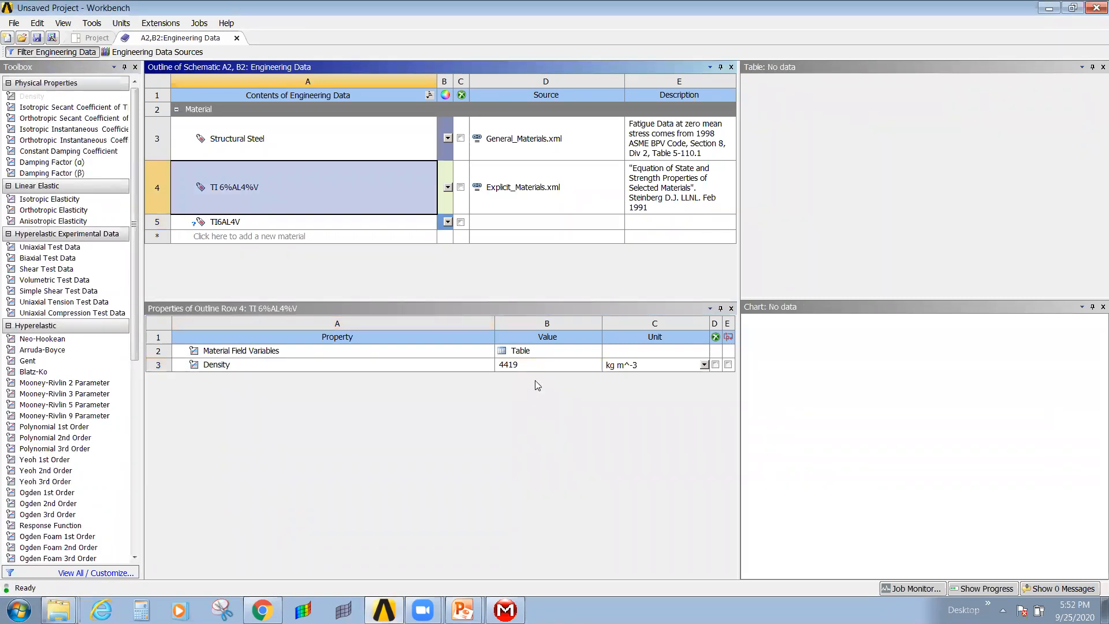
Set the Density of the TI6AL4V material to 4419 kg m^-3.
left_click(283, 221)
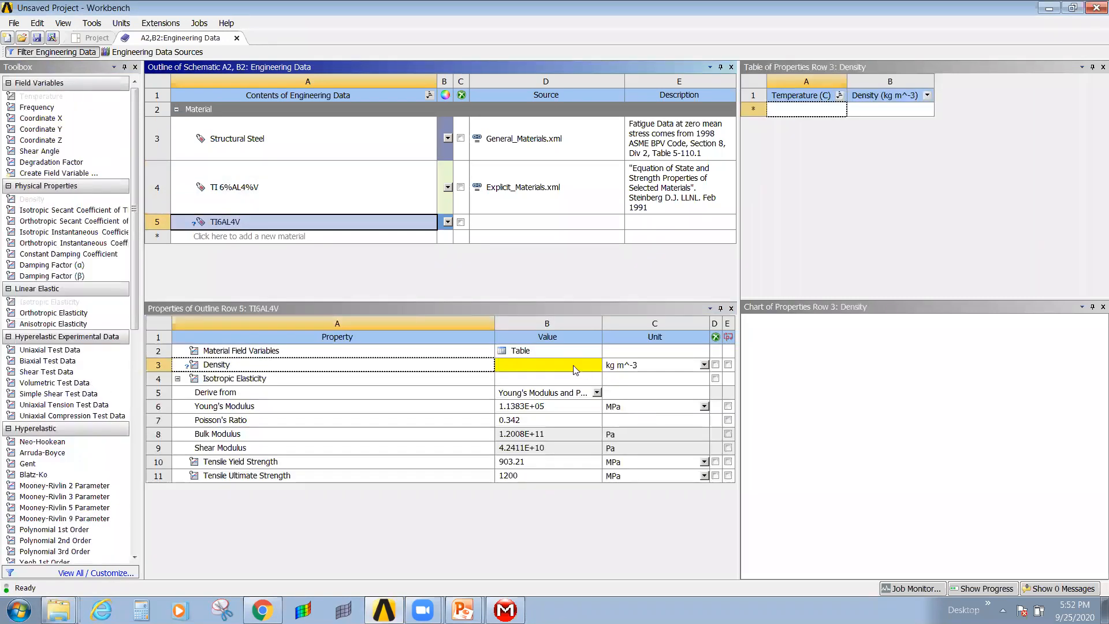
left_click(573, 365)
type("4419")
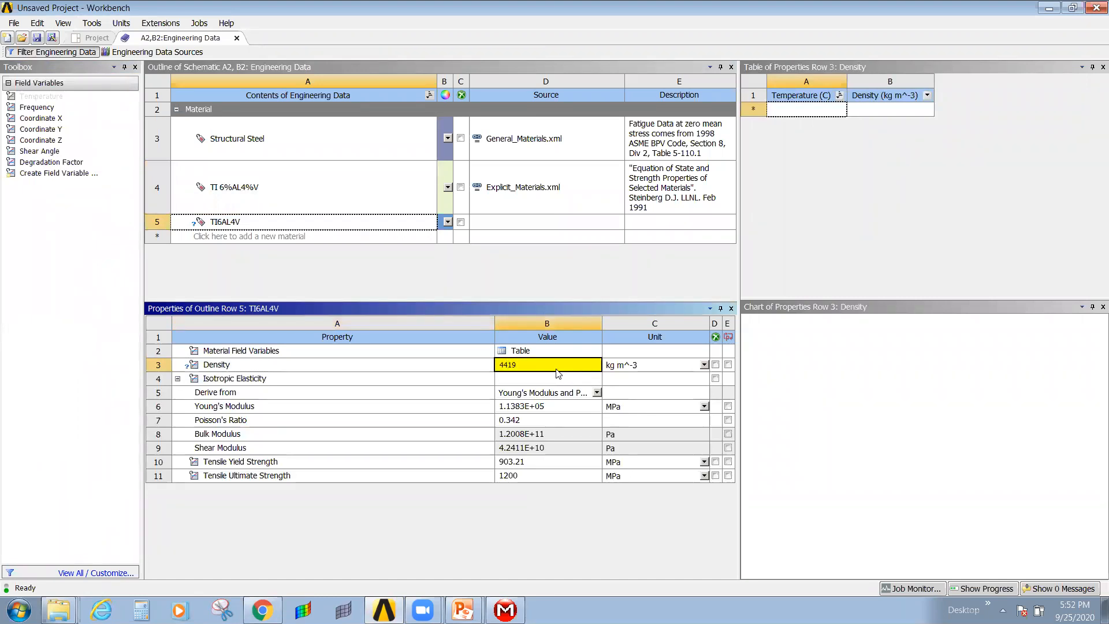
key("Return")
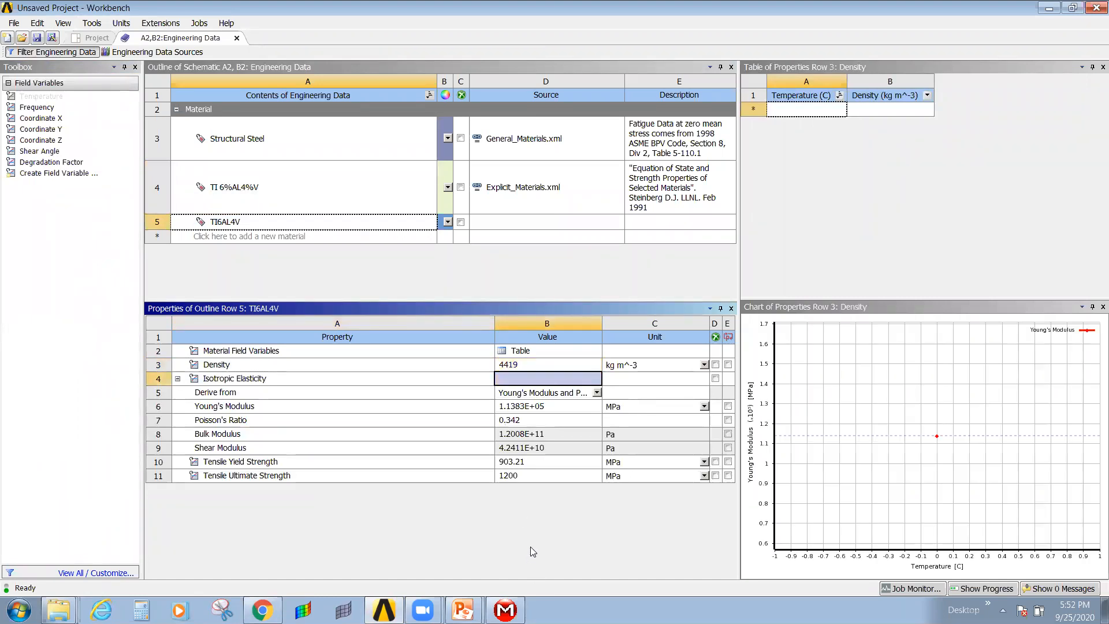
Return to the project schematic, refresh the project with the new material data, and switch to Mechanical.
left_click(395, 256)
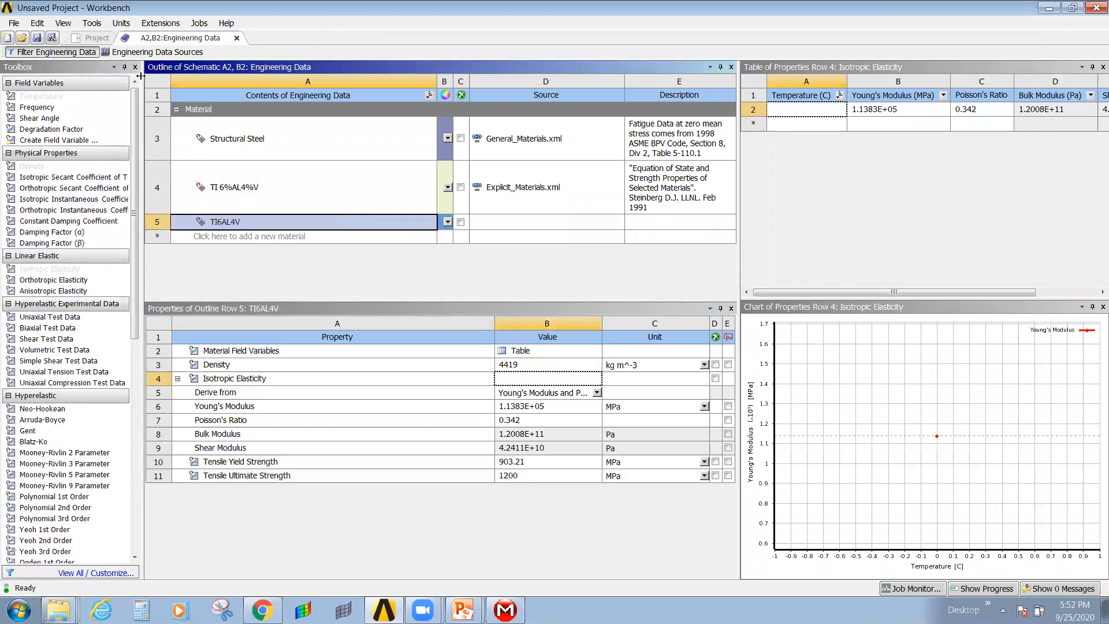
left_click(90, 39)
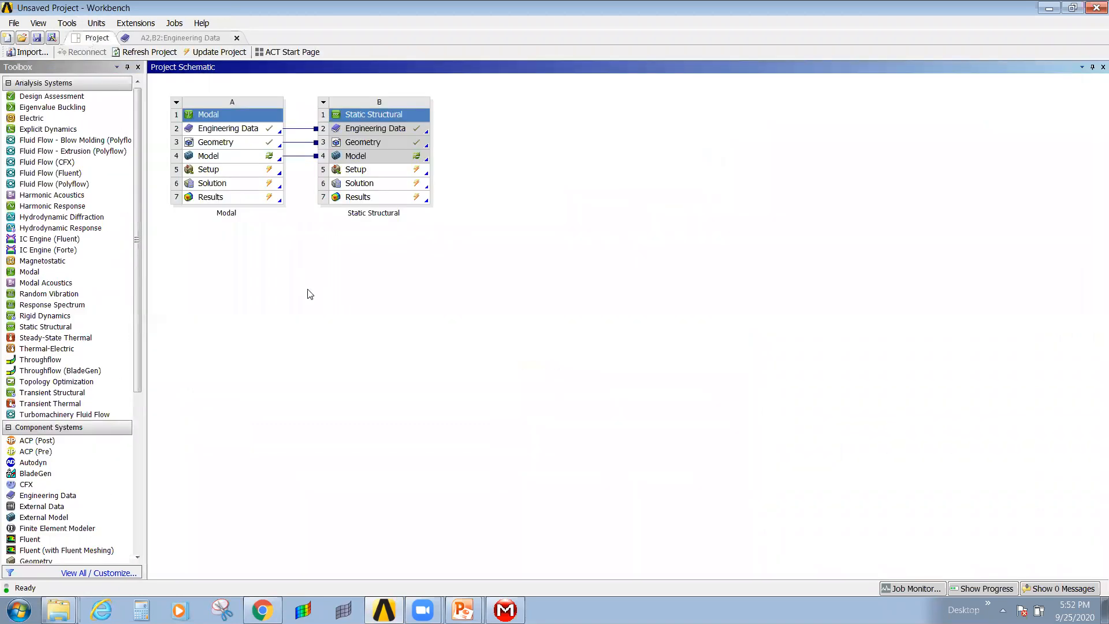
left_click(156, 53)
left_click(505, 610)
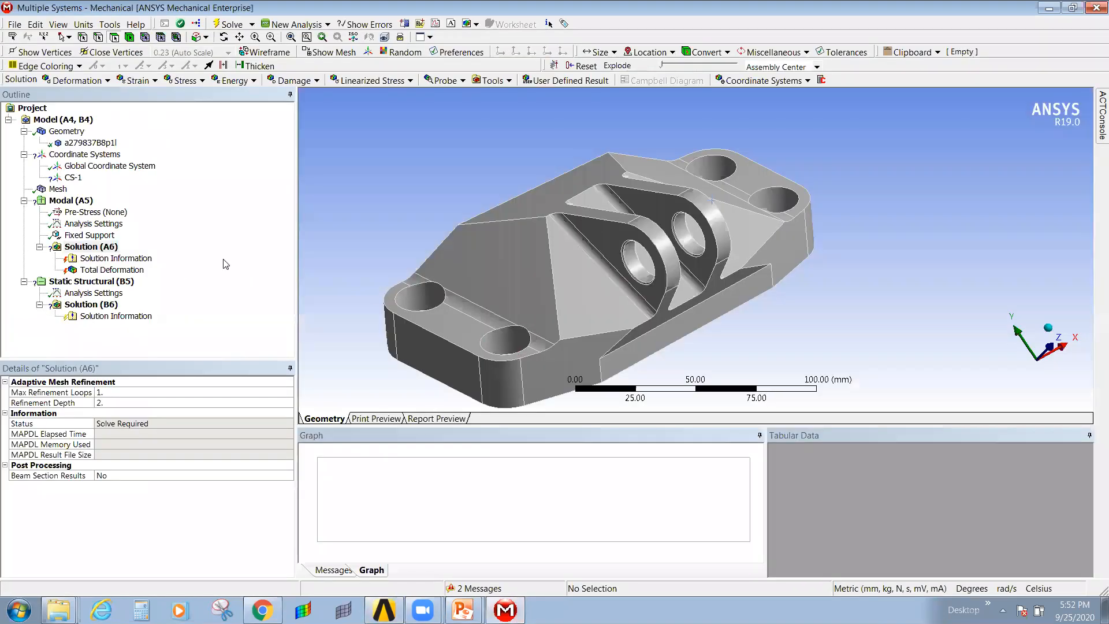
Assign the TI6AL4V material to the bracket body in the model's geometry.
left_click(92, 143)
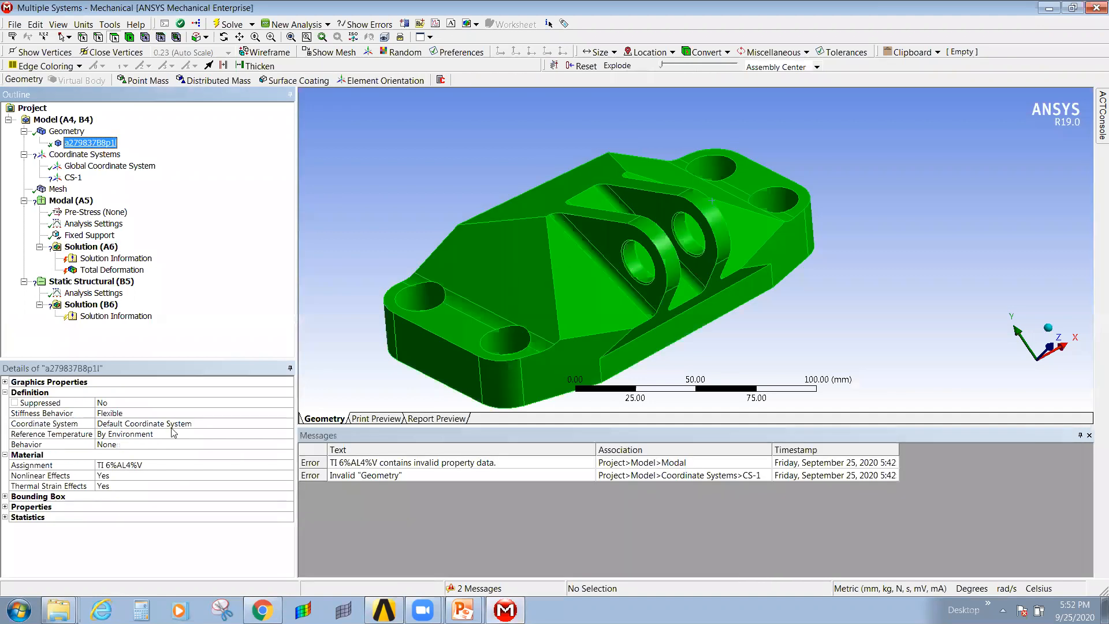
left_click(202, 466)
left_click(290, 465)
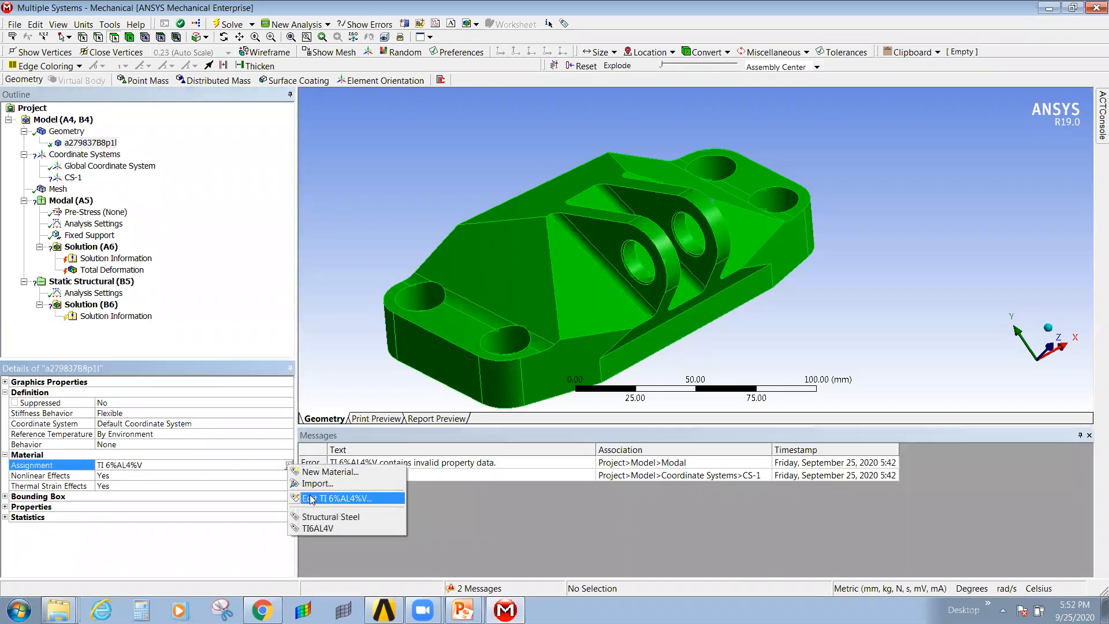
left_click(312, 529)
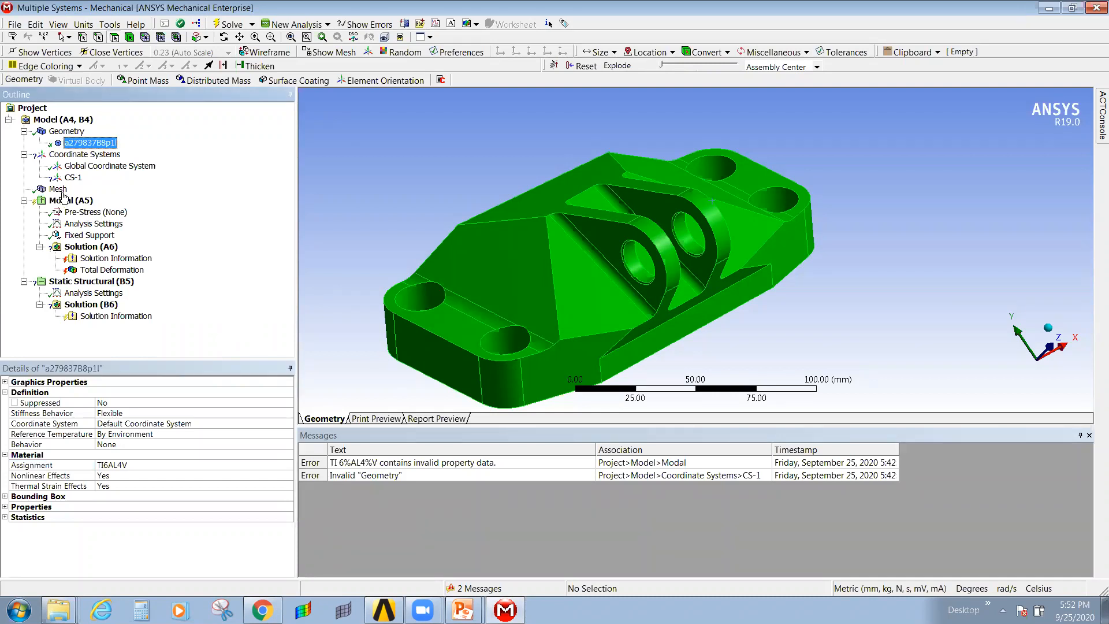
Solve the Modal analysis of the bracket, moving the solution status window clear of the body details.
left_click(77, 248)
right_click(76, 252)
left_click(121, 277)
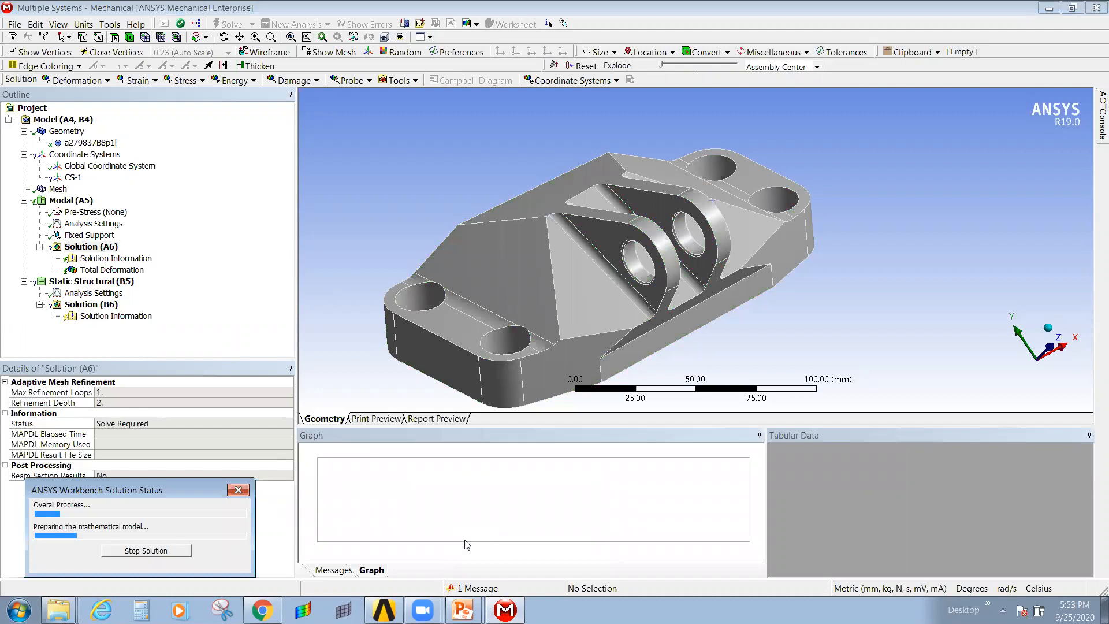
left_click(438, 138)
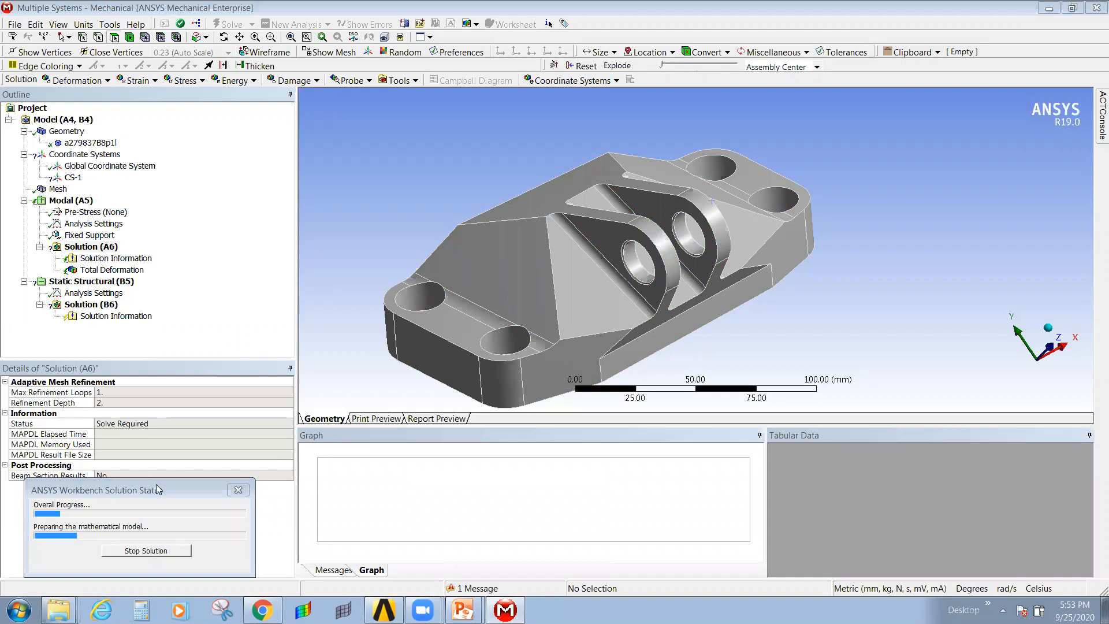
left_click_drag(157, 489, 181, 487)
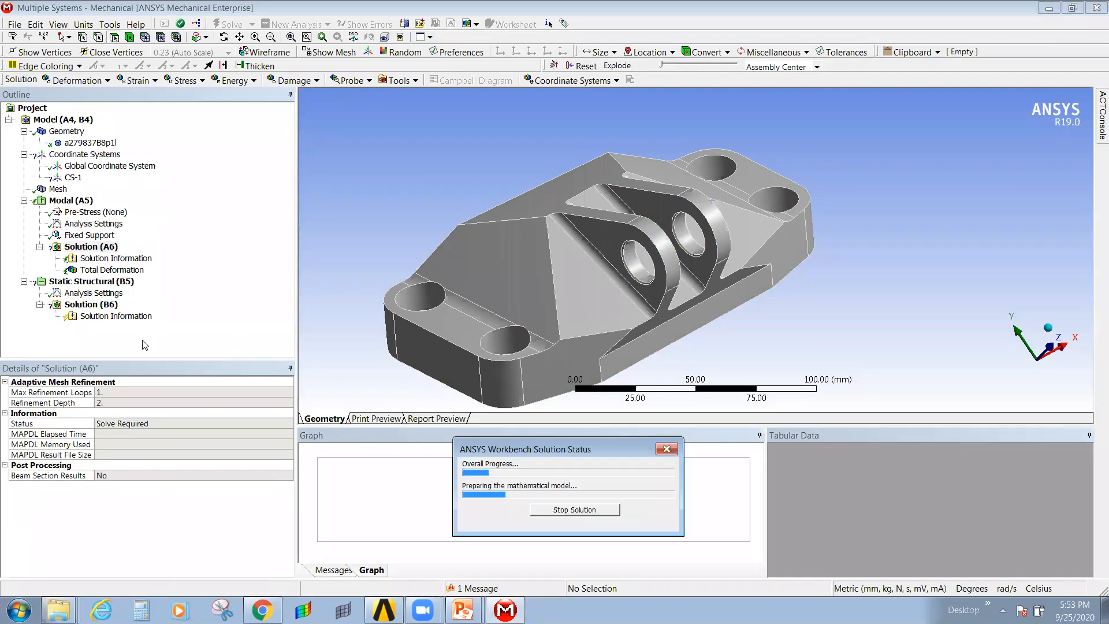
Create mode shape results for all modes from the Total Deformation frequency graph and evaluate them.
left_click(91, 247)
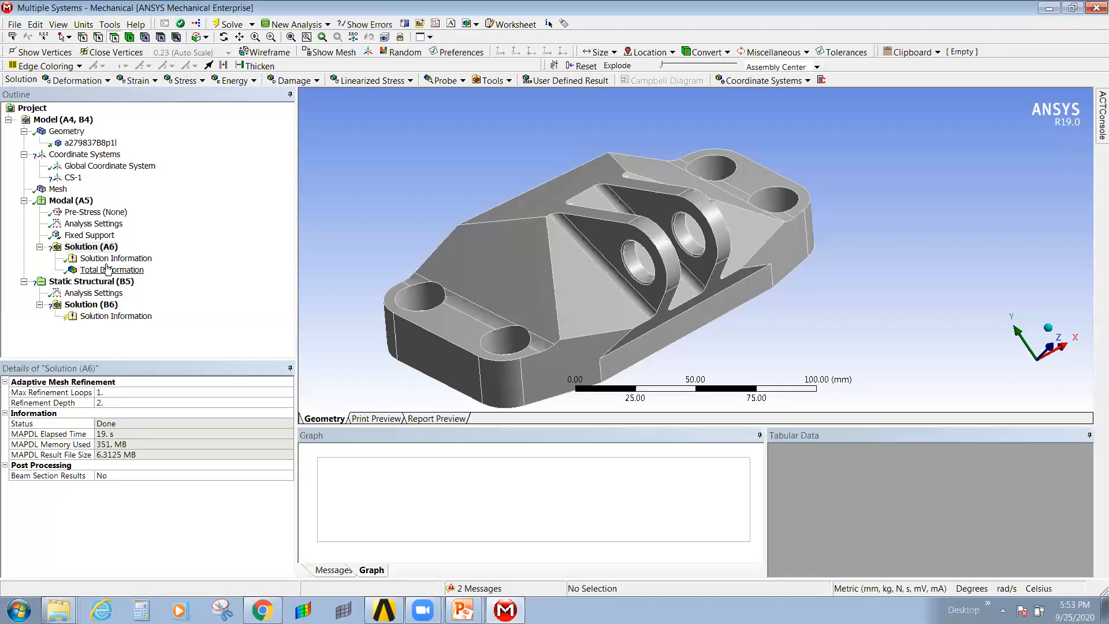
left_click(108, 268)
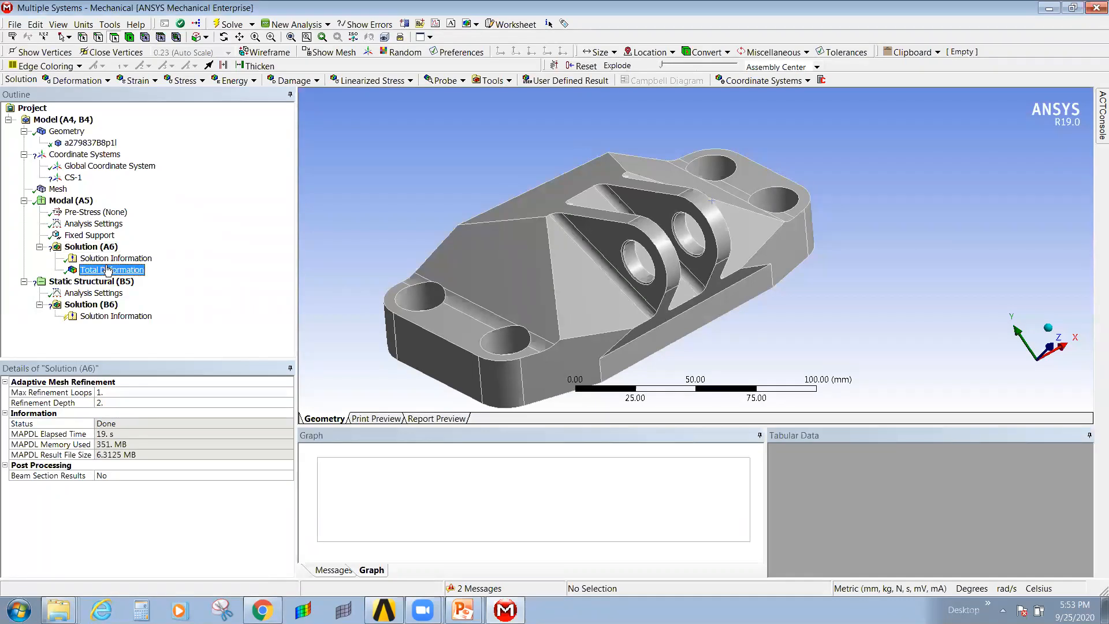
right_click(378, 493)
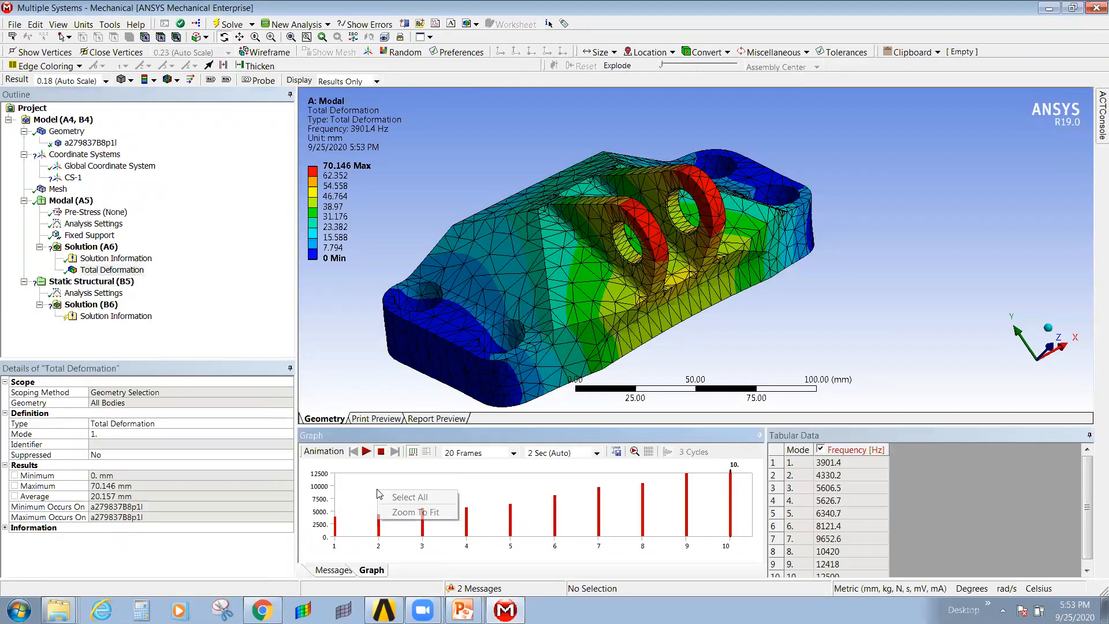
left_click(408, 497)
right_click(442, 498)
left_click(481, 504)
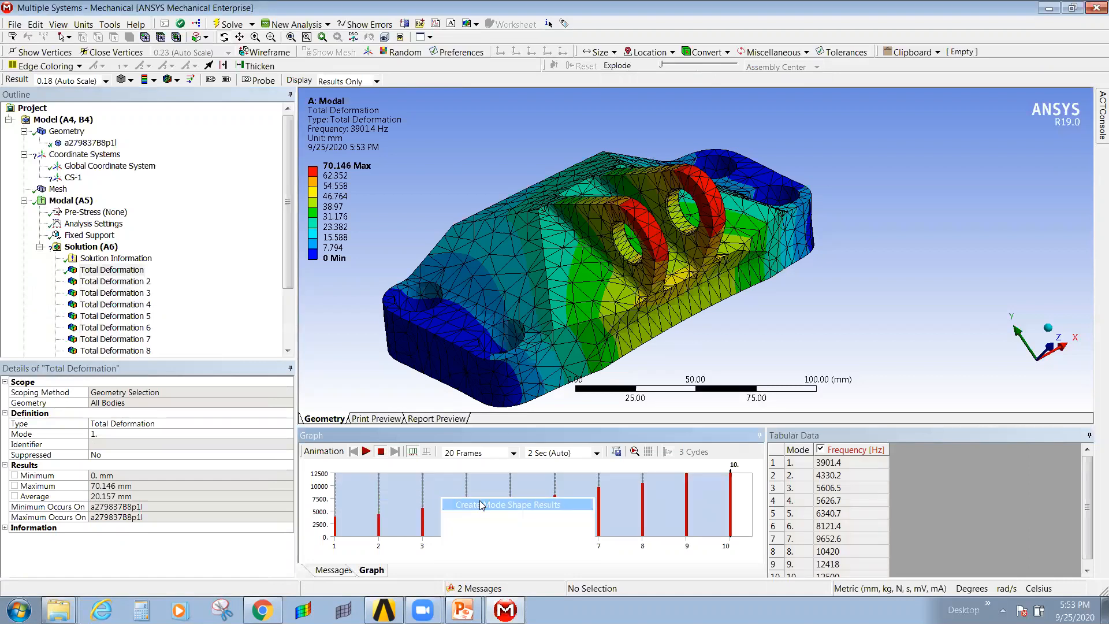
left_click(108, 273)
right_click(109, 277)
left_click(148, 293)
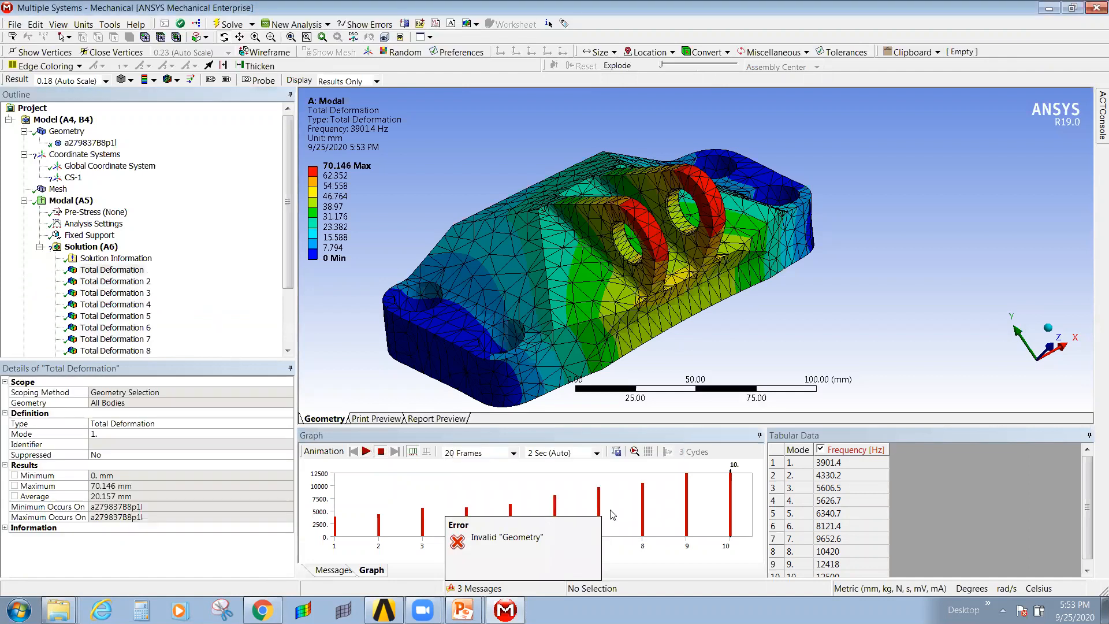
Review the modal frequencies, the list of Total Deformation results and the bracket body's material, collapsing the Modal solution and Coordinate Systems branches.
left_click(840, 464)
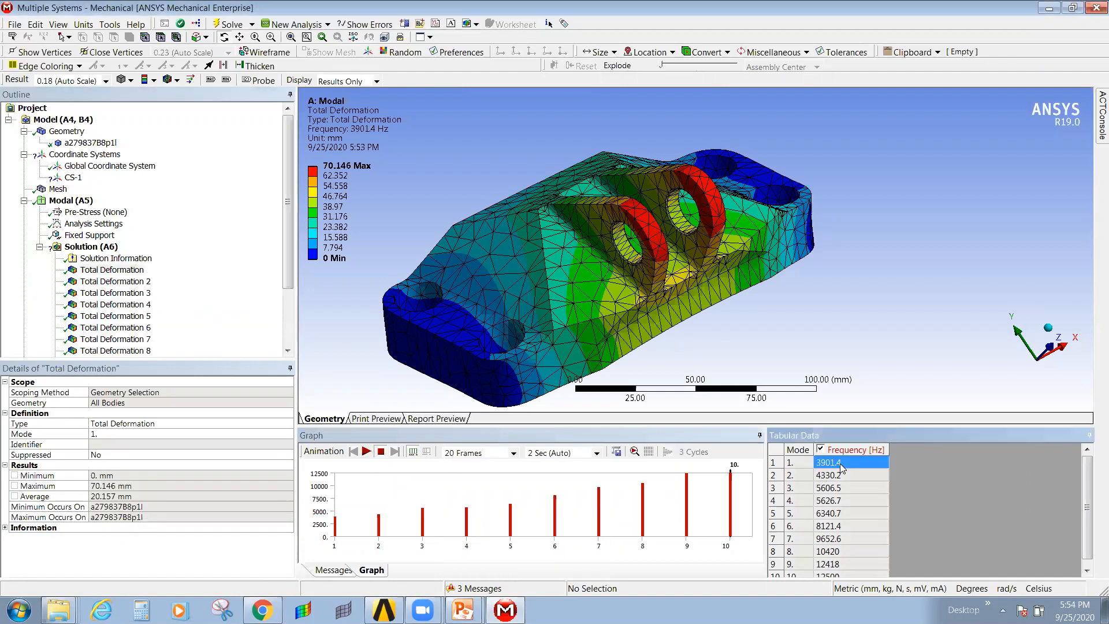
scroll(843, 488, "down", 1)
left_click(118, 270)
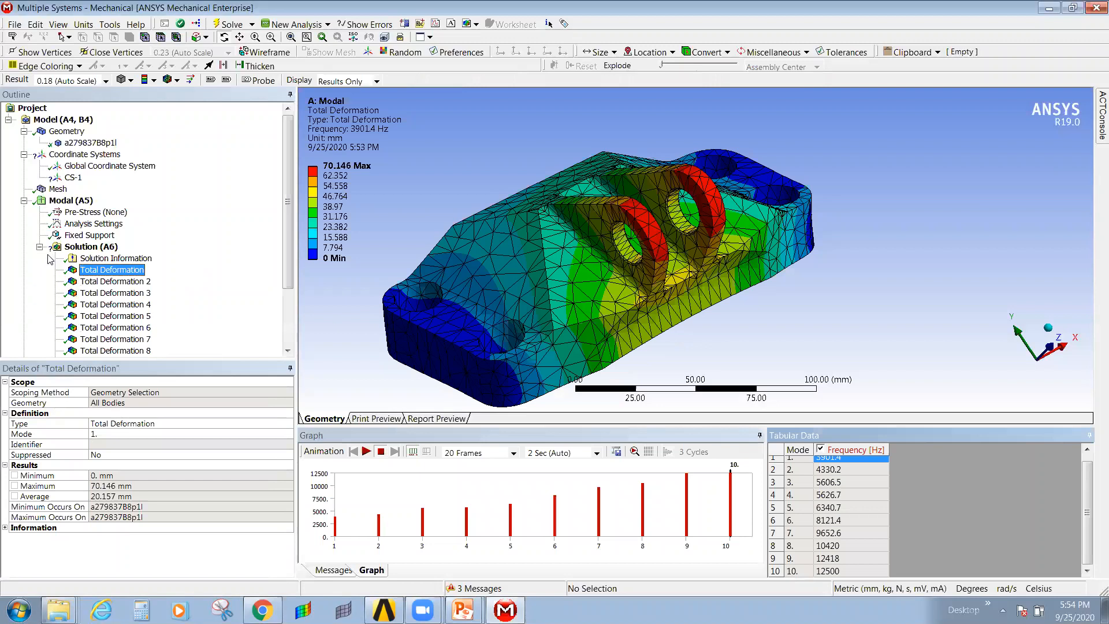
left_click(41, 247)
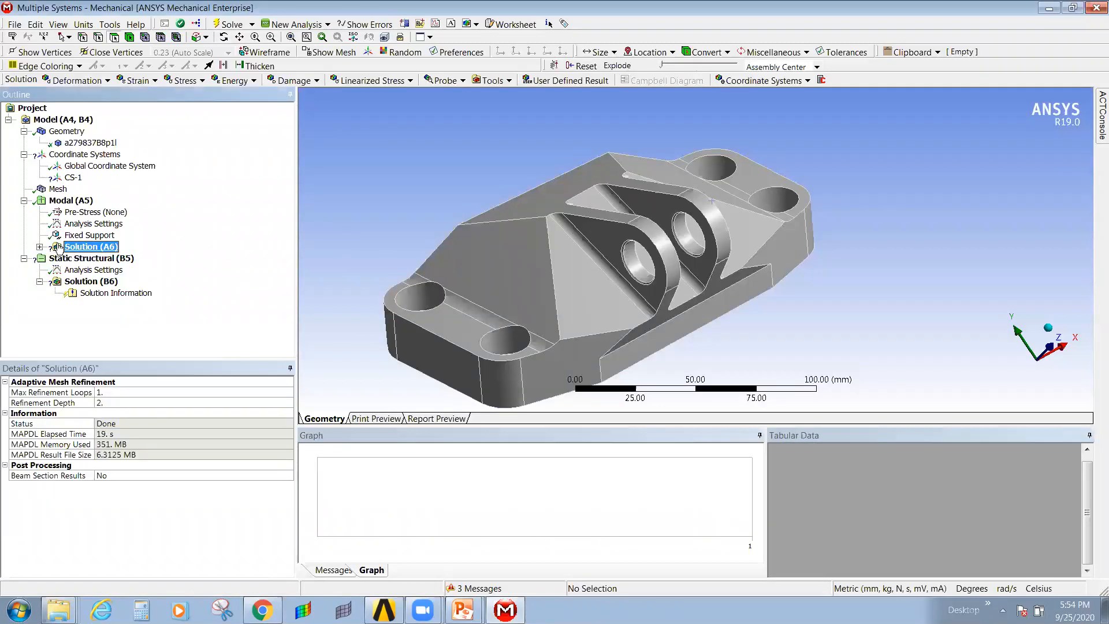
left_click(41, 246)
scroll(87, 266, "down", 1)
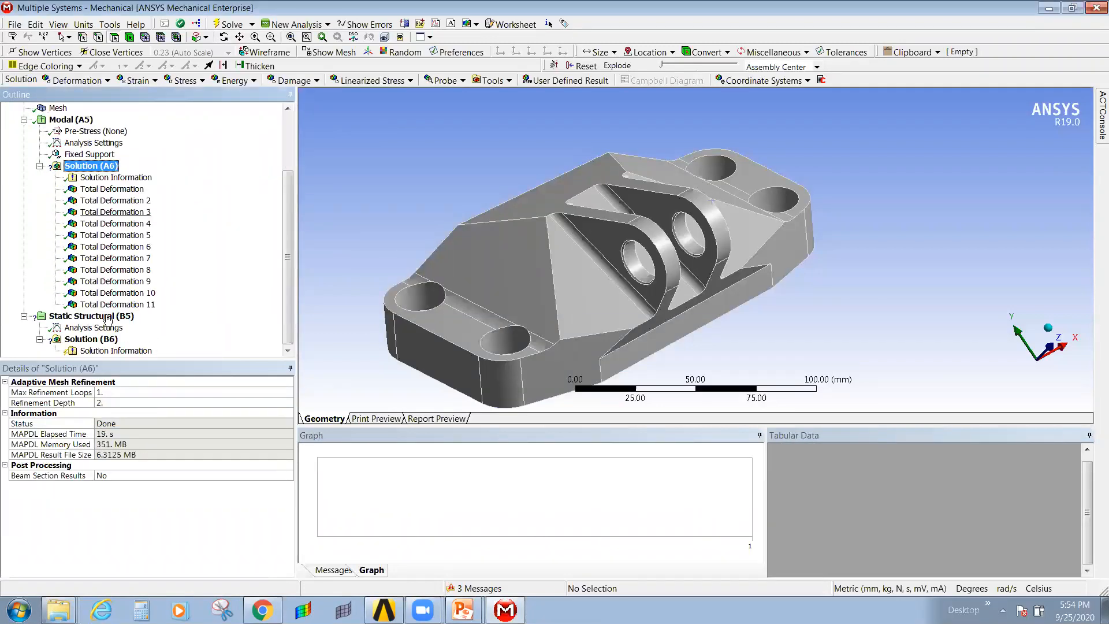
left_click(39, 167)
left_click(24, 155)
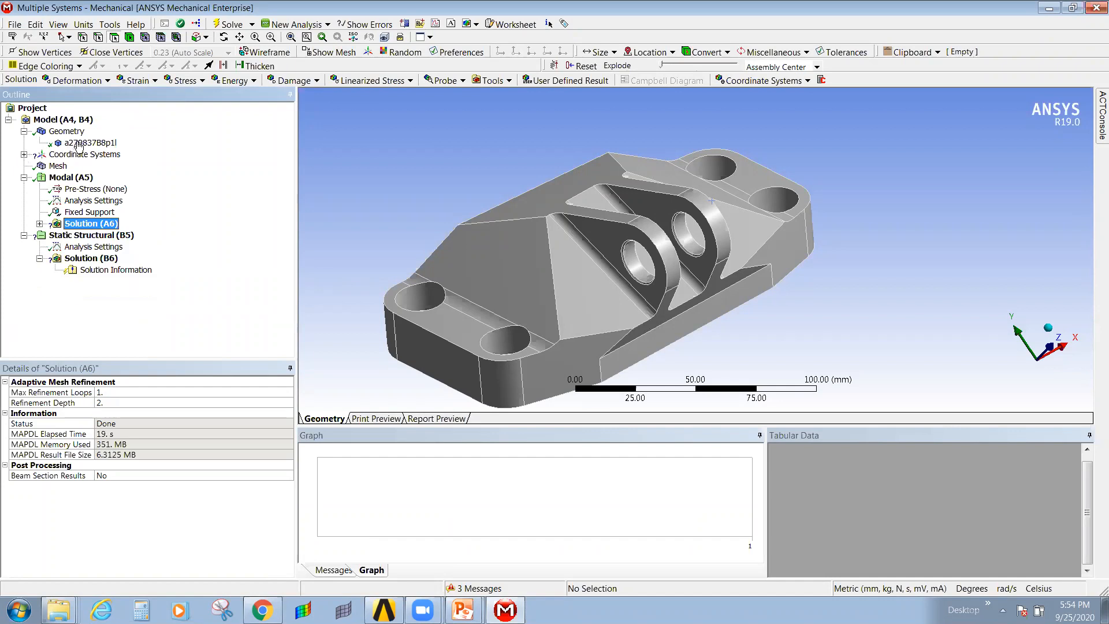
left_click(78, 142)
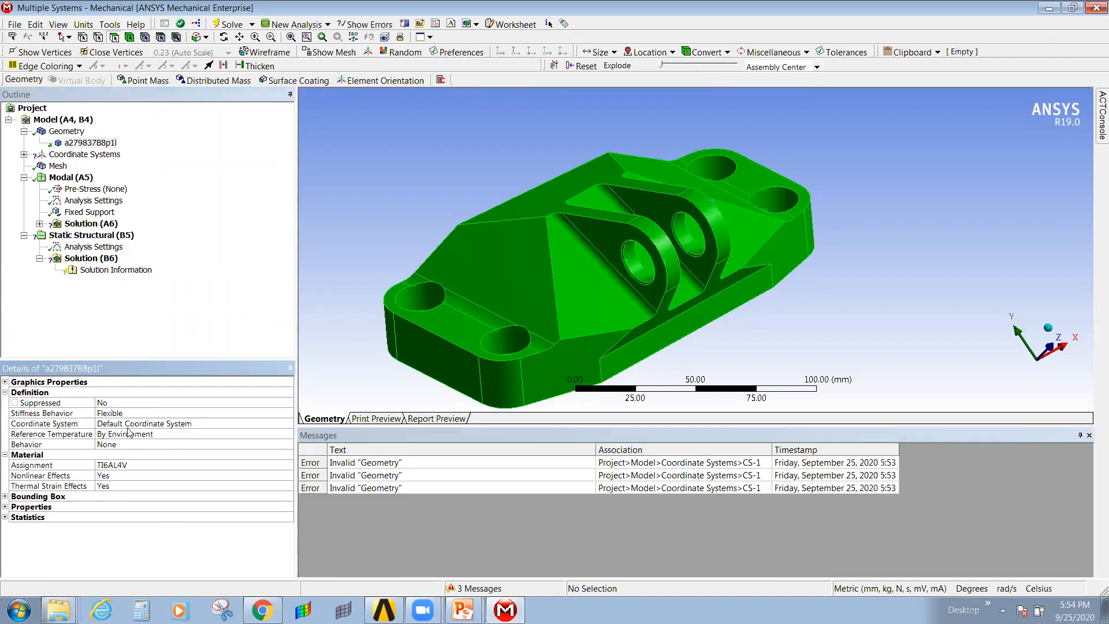
Insert a Fixed Support under the Static Structural analysis.
left_click(80, 235)
right_click(81, 237)
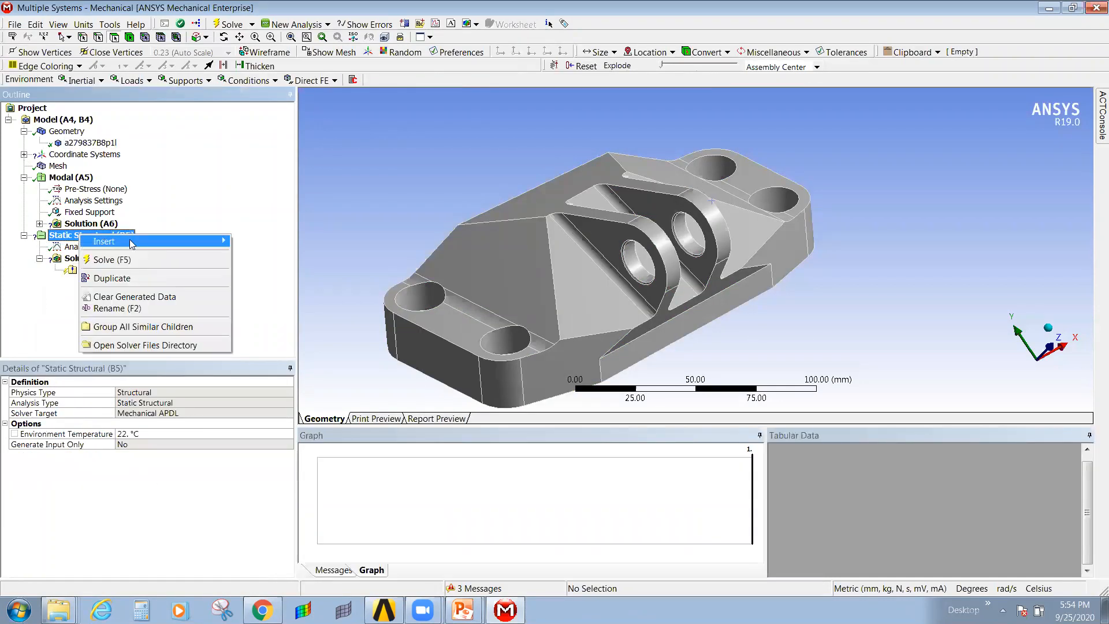
mouse_move(130, 242)
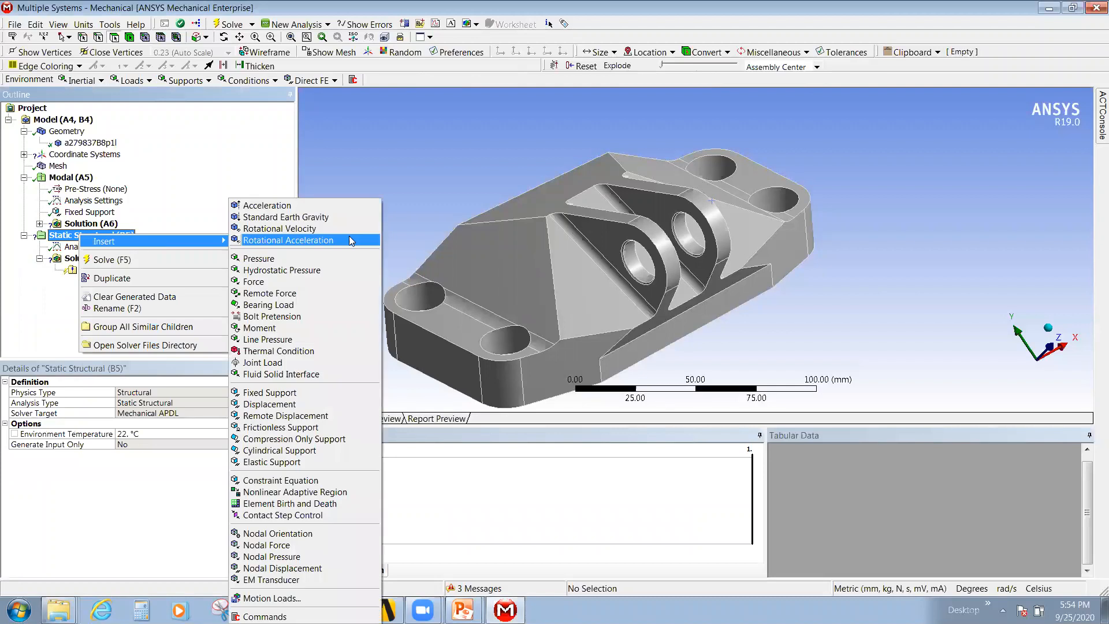
left_click(278, 393)
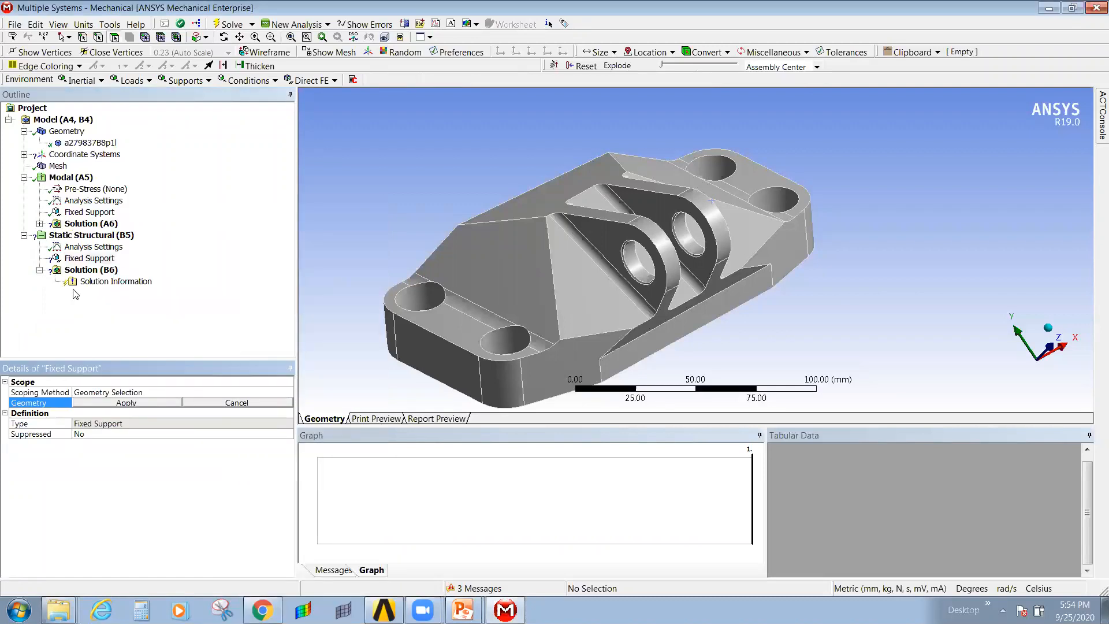
left_click(97, 234)
right_click(96, 235)
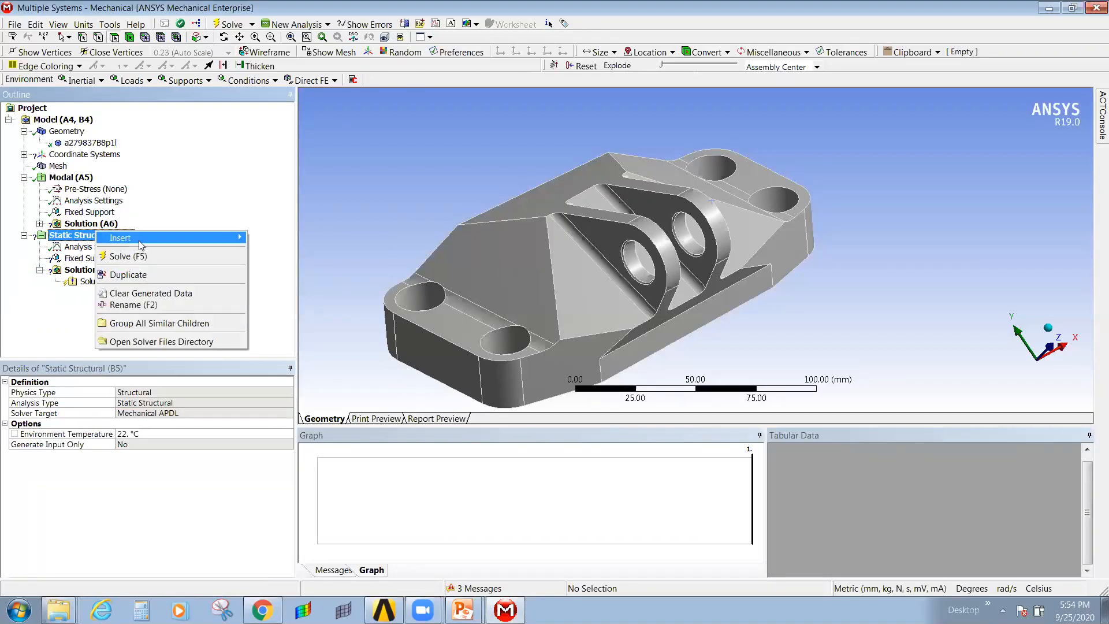
mouse_move(130, 238)
left_click(276, 284)
left_click(78, 270)
right_click(79, 270)
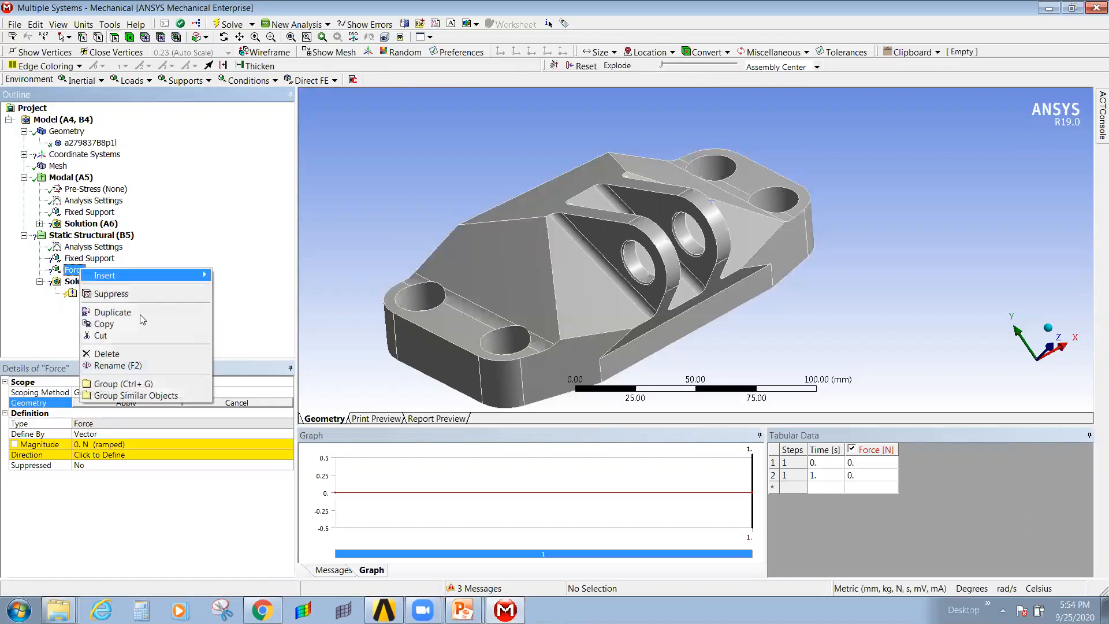
left_click(128, 352)
left_click(573, 358)
Insert a Bearing Load under the Static Structural analysis and keep its details open with the bracket's lug hole in view.
left_click(82, 235)
right_click(81, 236)
mouse_move(158, 240)
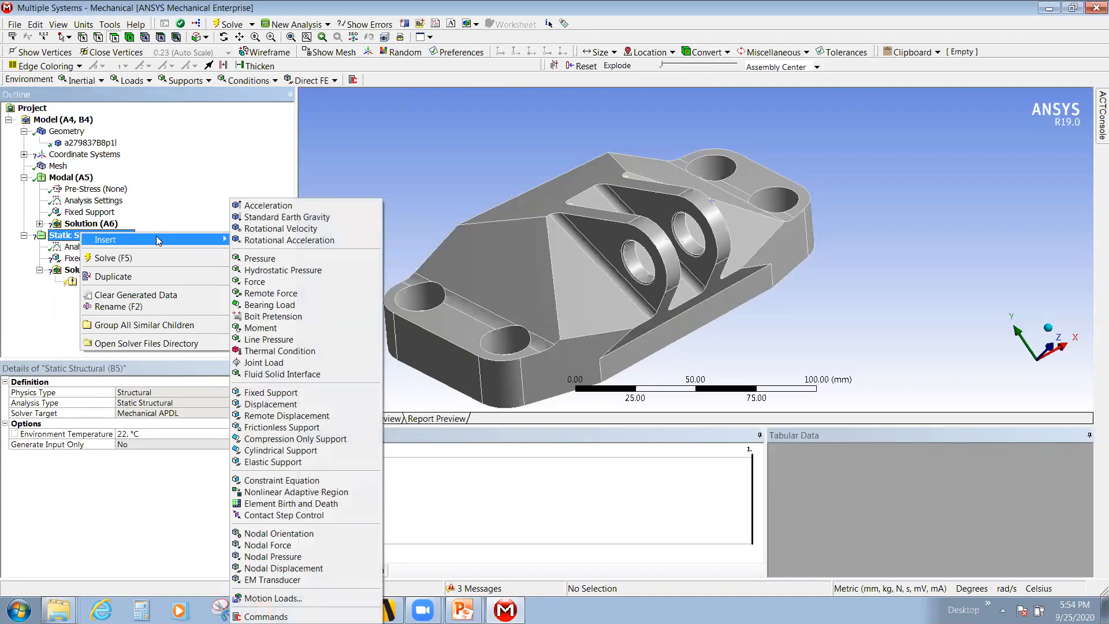
left_click(276, 306)
middle_click_drag(750, 248, 751, 282)
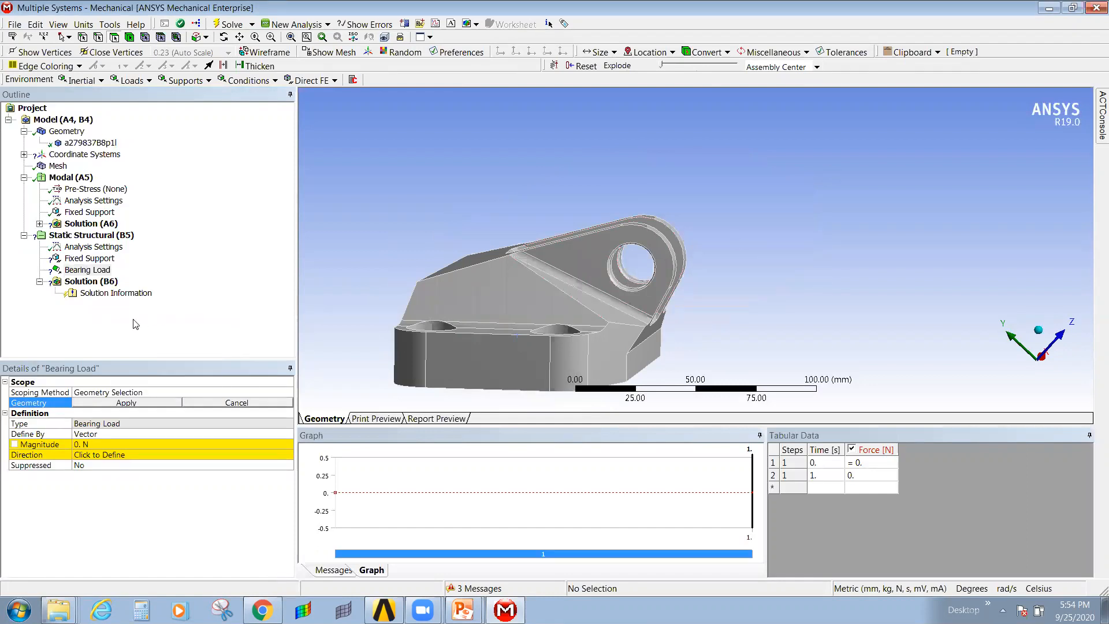
left_click(87, 270)
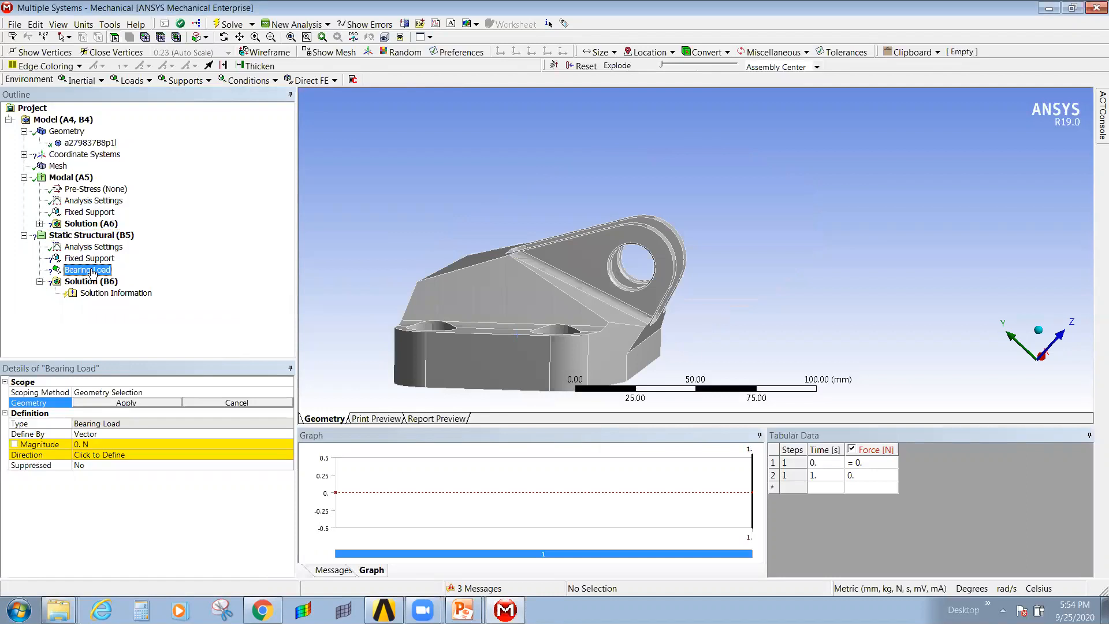
Switch to the 02_ge_bracket_weight_optimisation_challenge presentation in PowerPoint and review the bracket's load conditions.
middle_click_drag(581, 320, 453, 323)
mouse_move(463, 610)
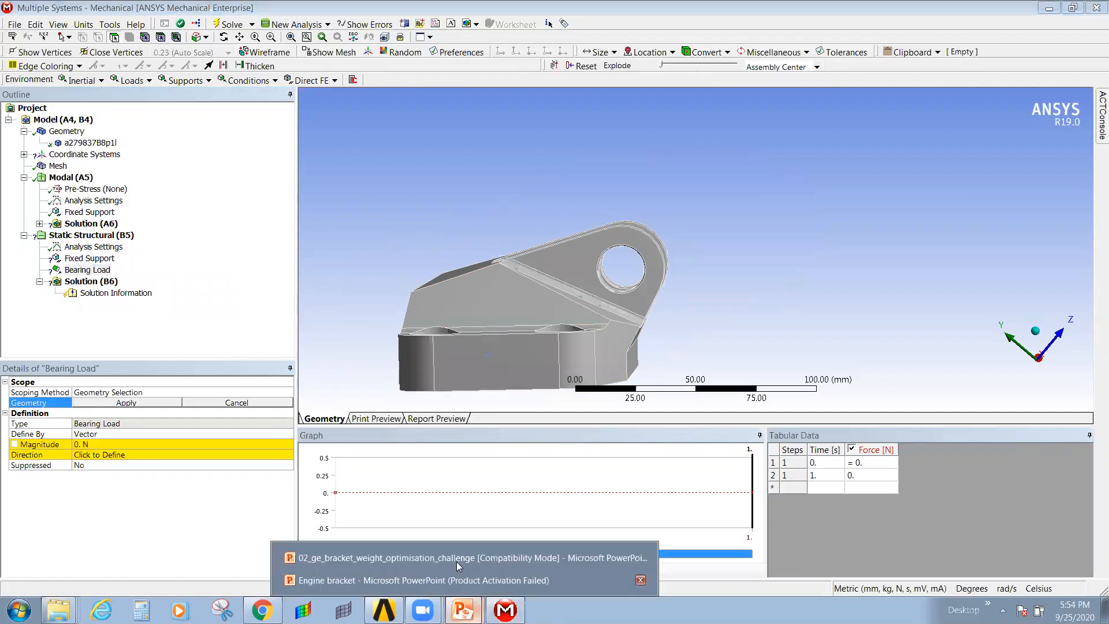
left_click(456, 560)
scroll(392, 313, "down", 5)
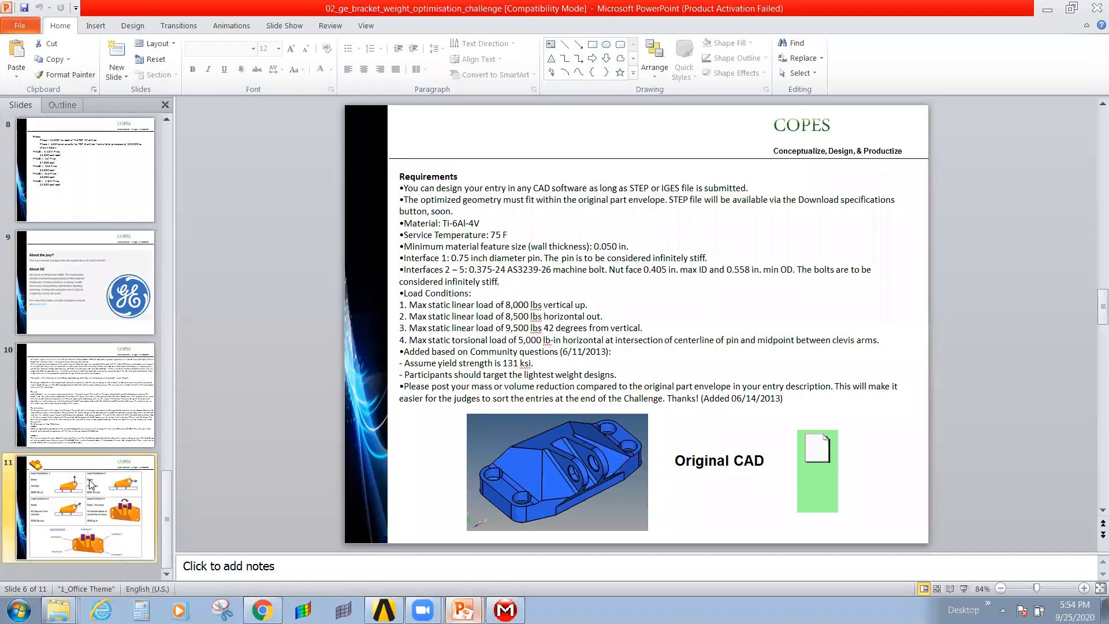
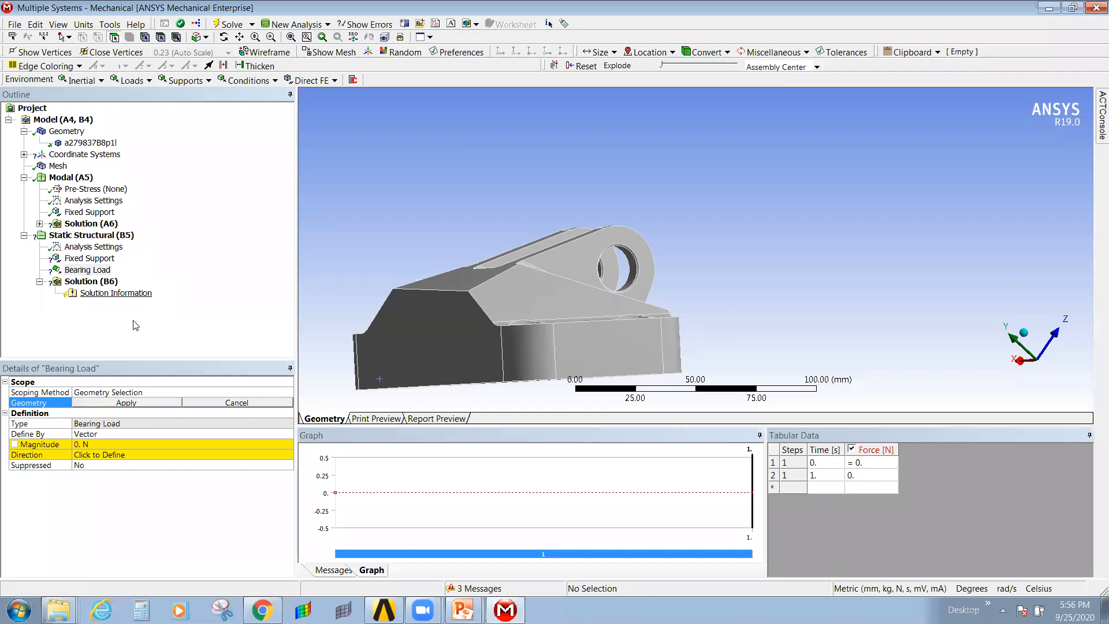
Scope the first Bearing Load to the inner cylindrical face of one lug hole.
middle_click_drag(640, 280, 632, 272)
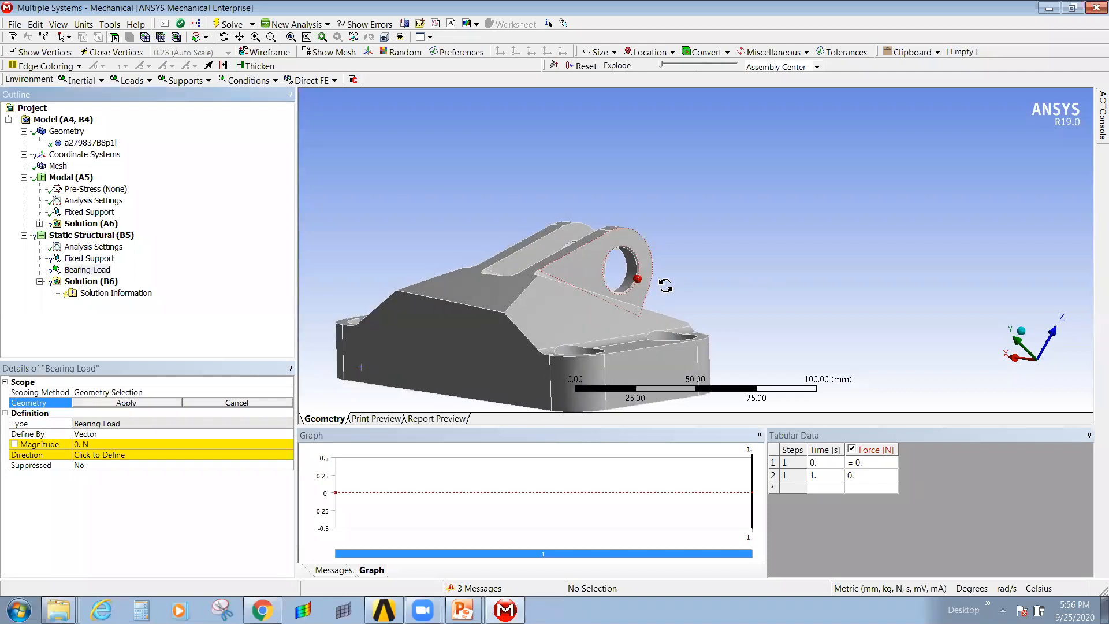
left_click(632, 272)
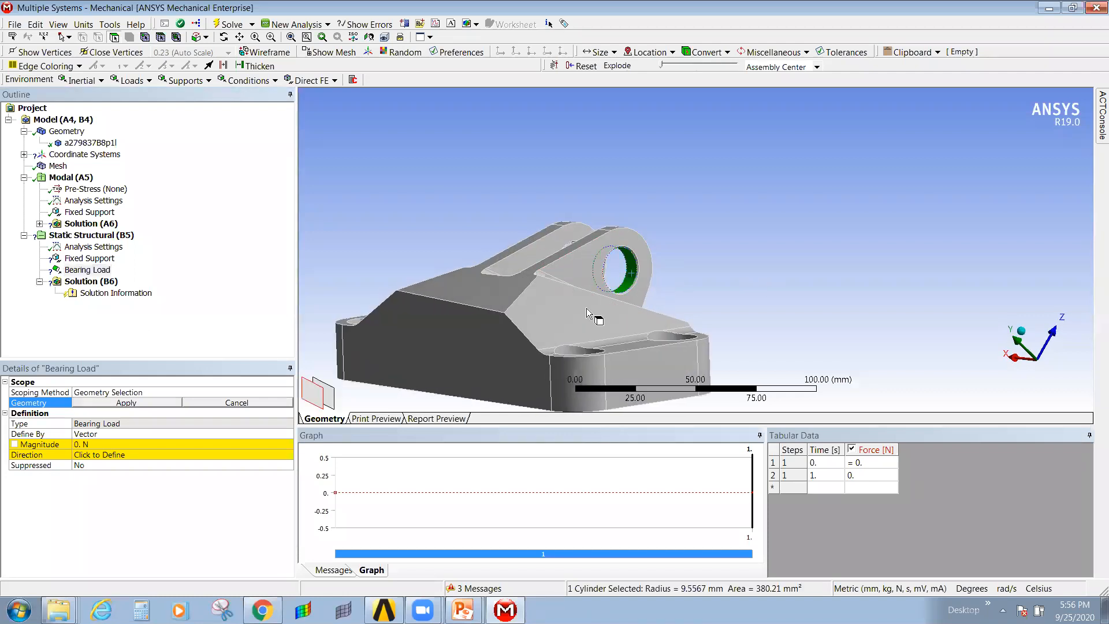
left_click(125, 402)
Insert a second Bearing Load under Static Structural and scope it to the inner cylindrical face of the other lug hole.
middle_click_drag(624, 272, 585, 359)
right_click(87, 236)
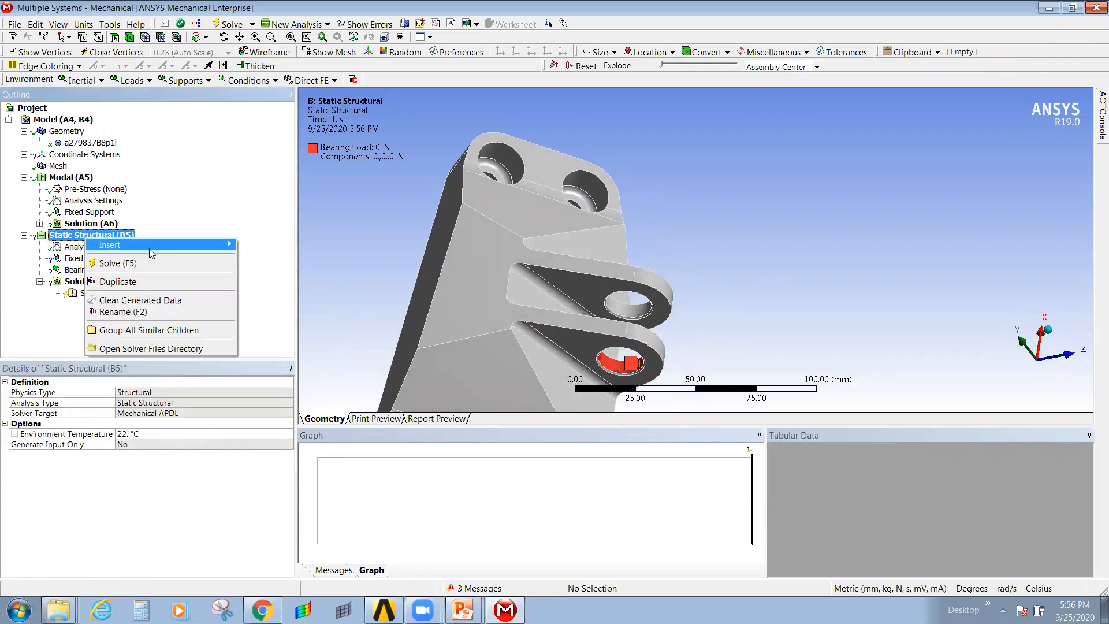
mouse_move(149, 248)
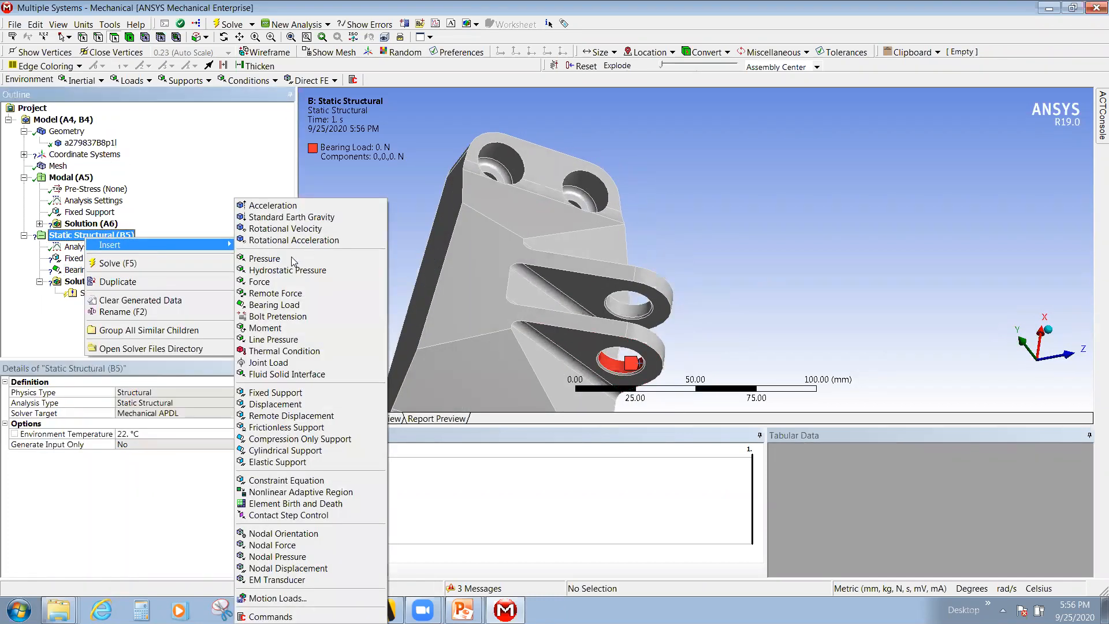
left_click(283, 305)
left_click(636, 316)
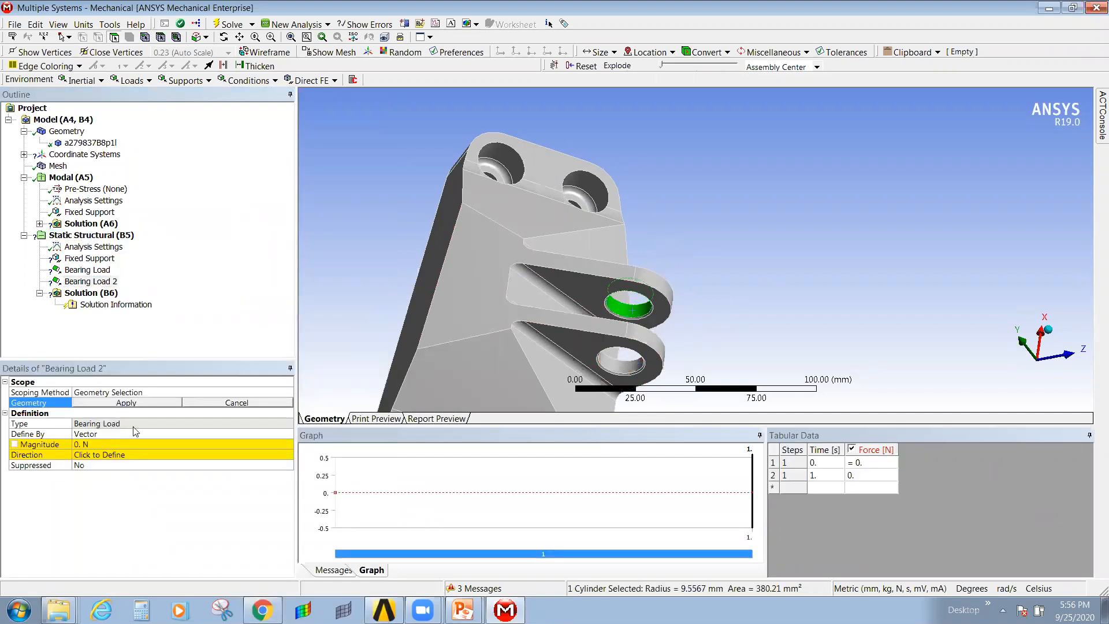
left_click(126, 403)
Define the first Bearing Load by Components and check the bracket's orientation against the global axes.
middle_click_drag(608, 335, 693, 260)
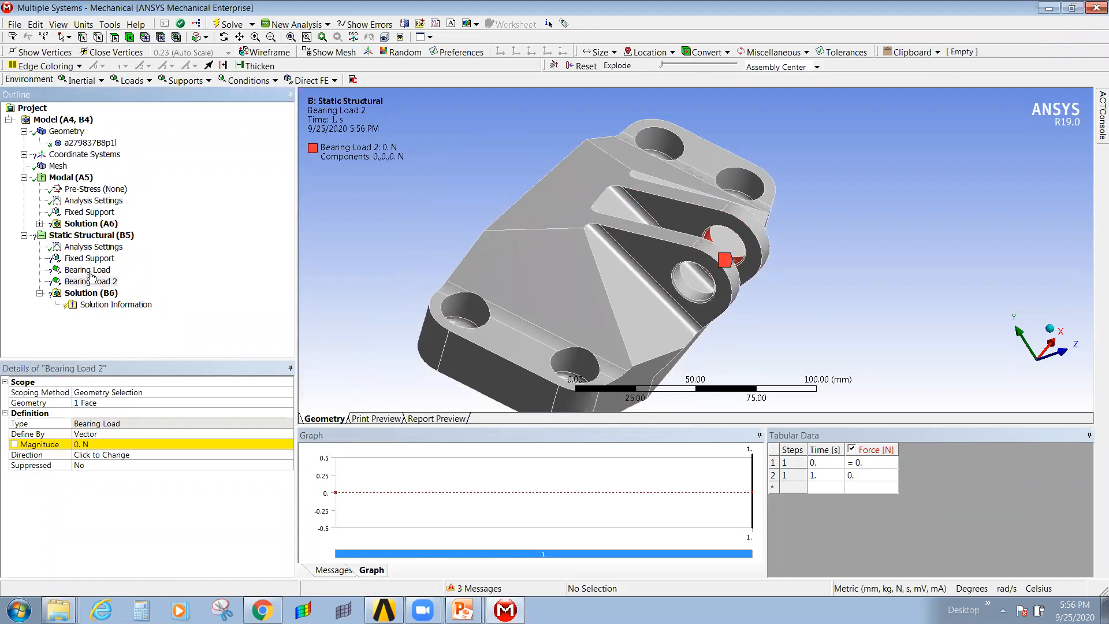
left_click(88, 270)
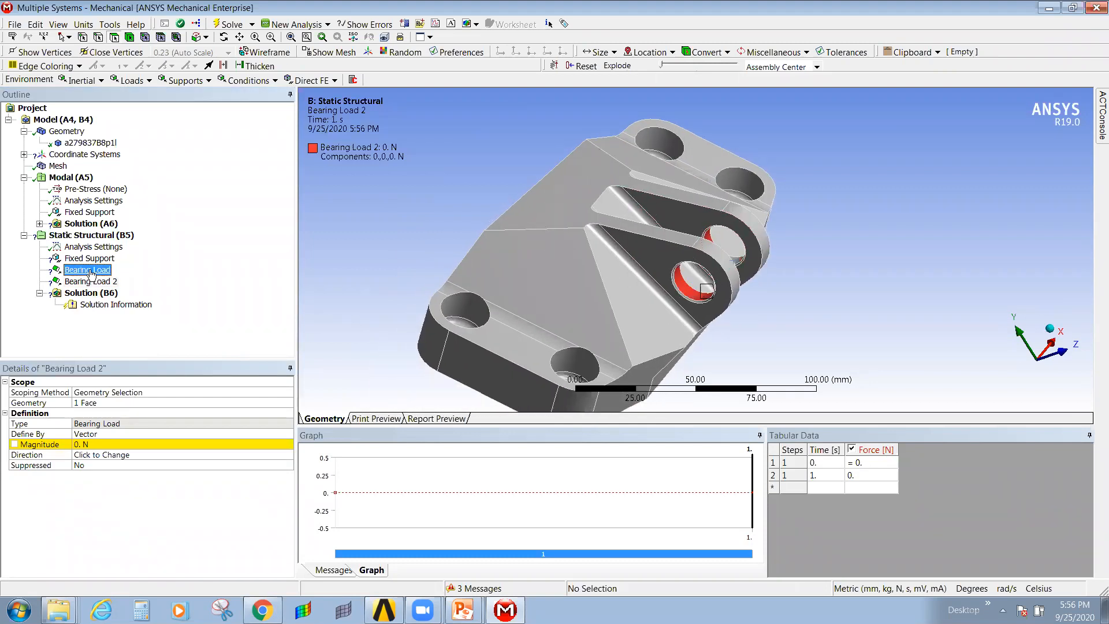
left_click(147, 434)
left_click(287, 435)
left_click(170, 444)
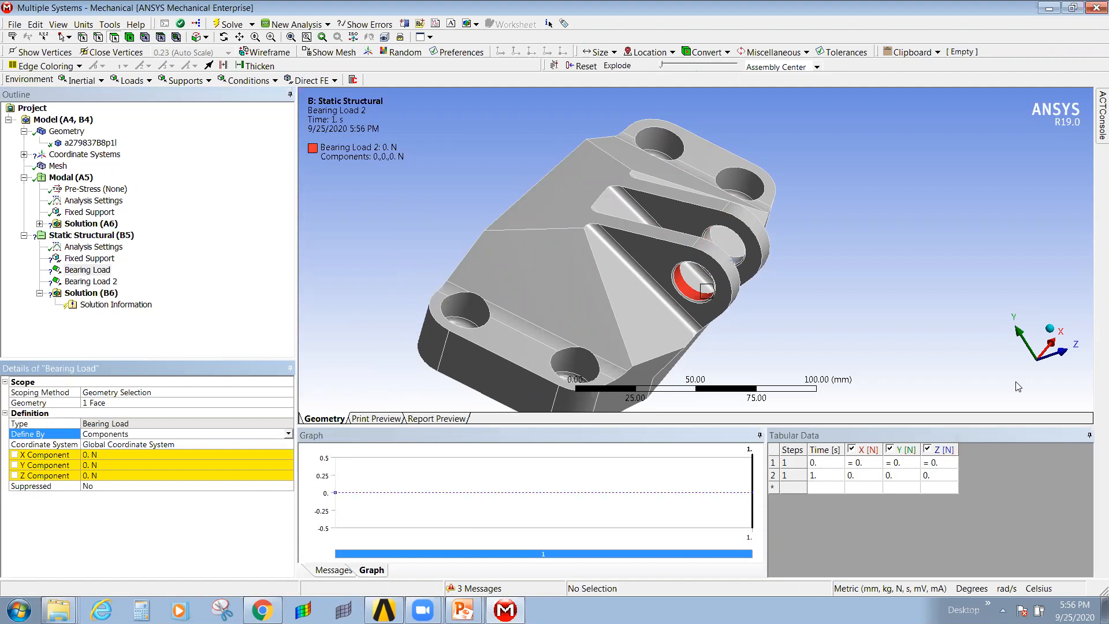
left_click(1047, 345)
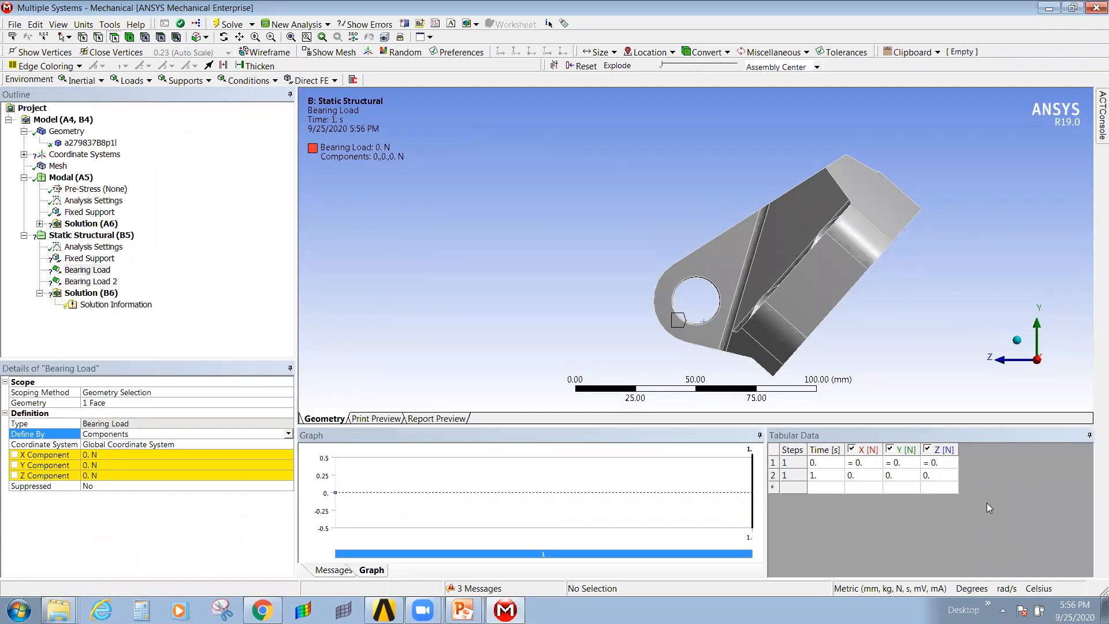
middle_click_drag(937, 244, 473, 217)
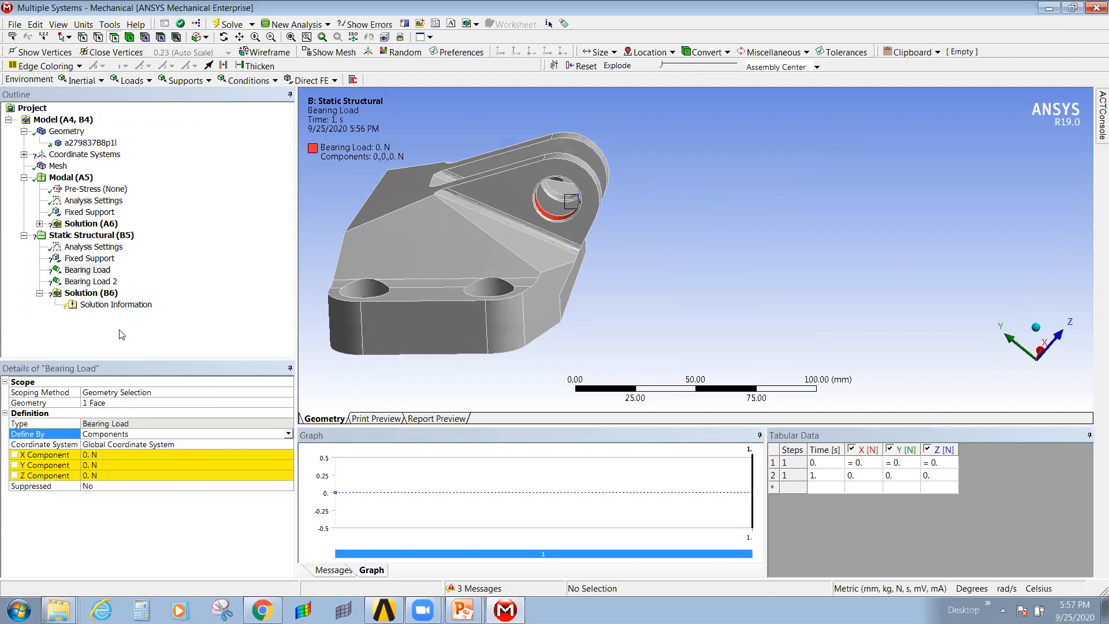
Set the origin of coordinate system CS-1 from the inner cylindrical faces of both lug holes.
left_click(24, 154)
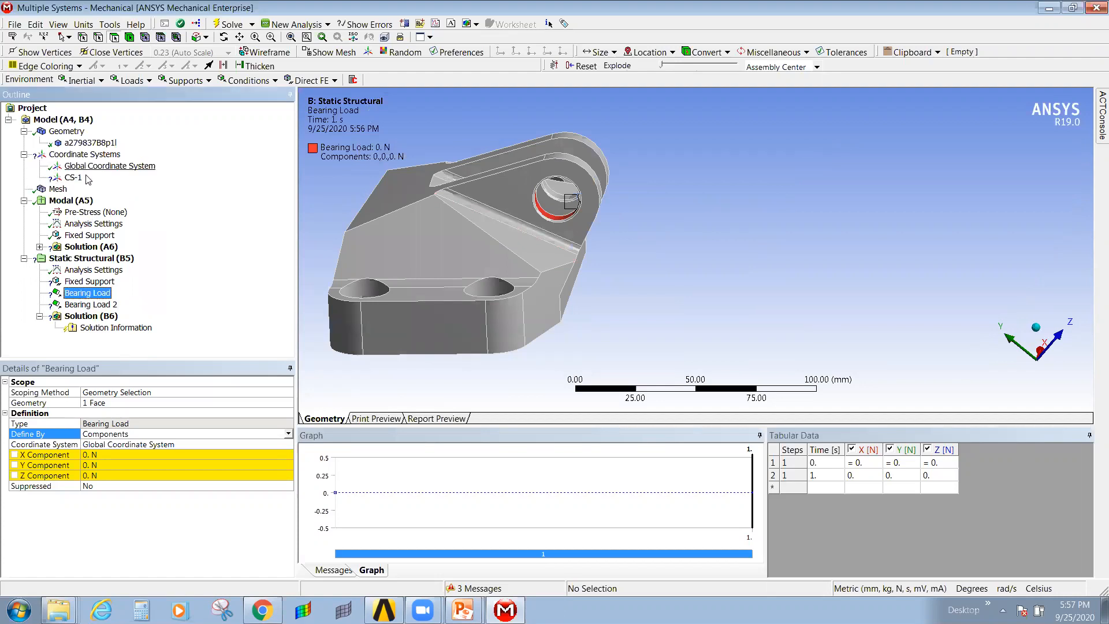
left_click(74, 178)
middle_click_drag(554, 242, 574, 227)
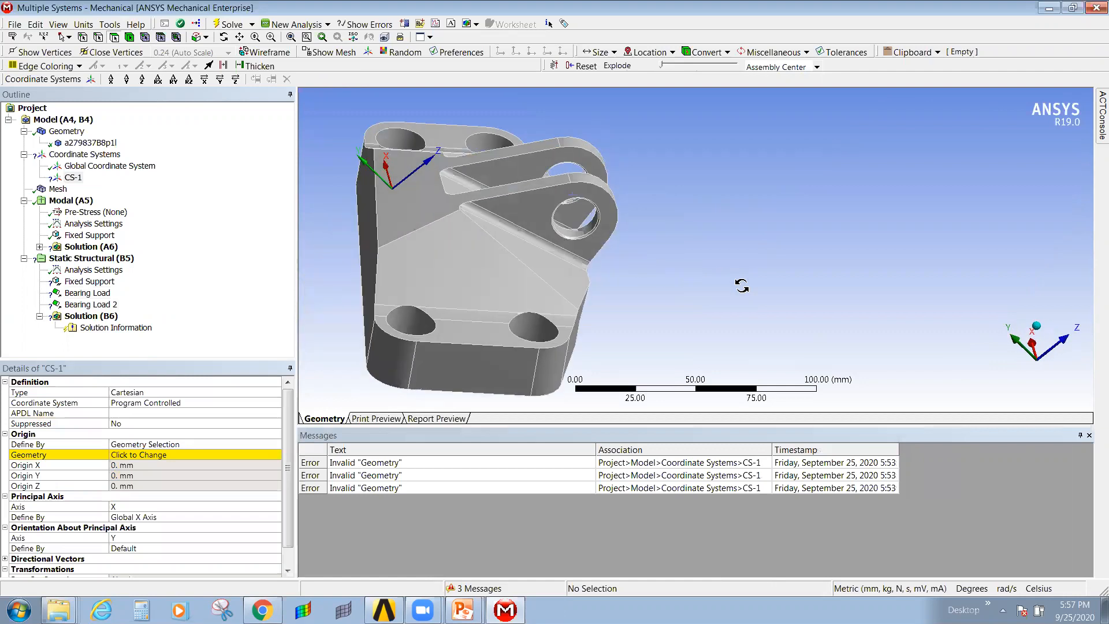
left_click(580, 234)
middle_click_drag(610, 237, 591, 212, "ctrl")
left_click(588, 206, "ctrl")
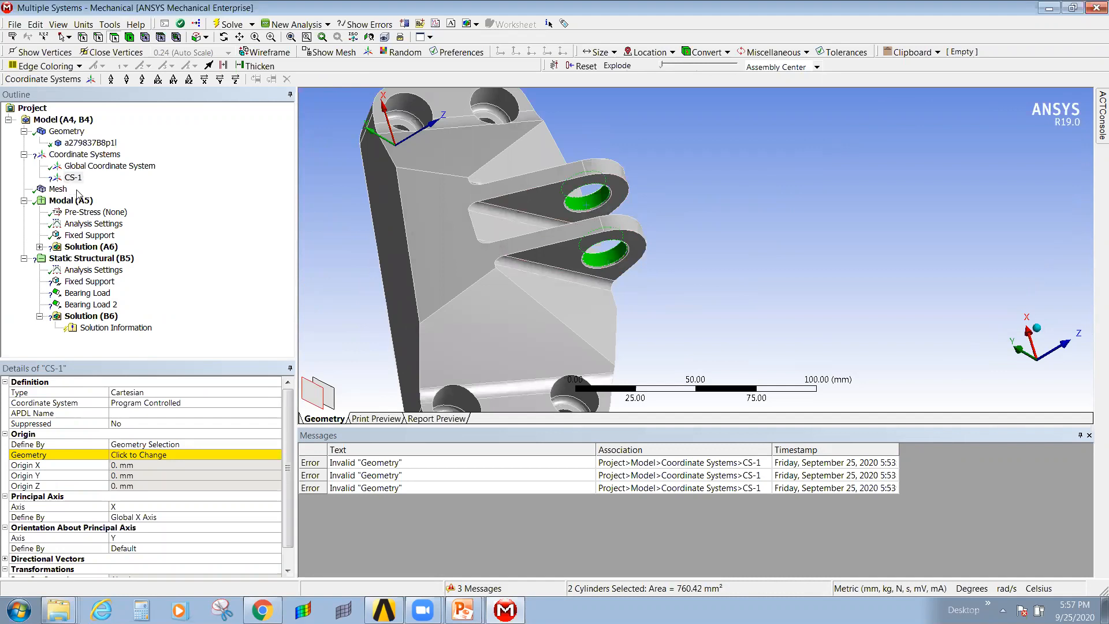
left_click(152, 455)
left_click(130, 454)
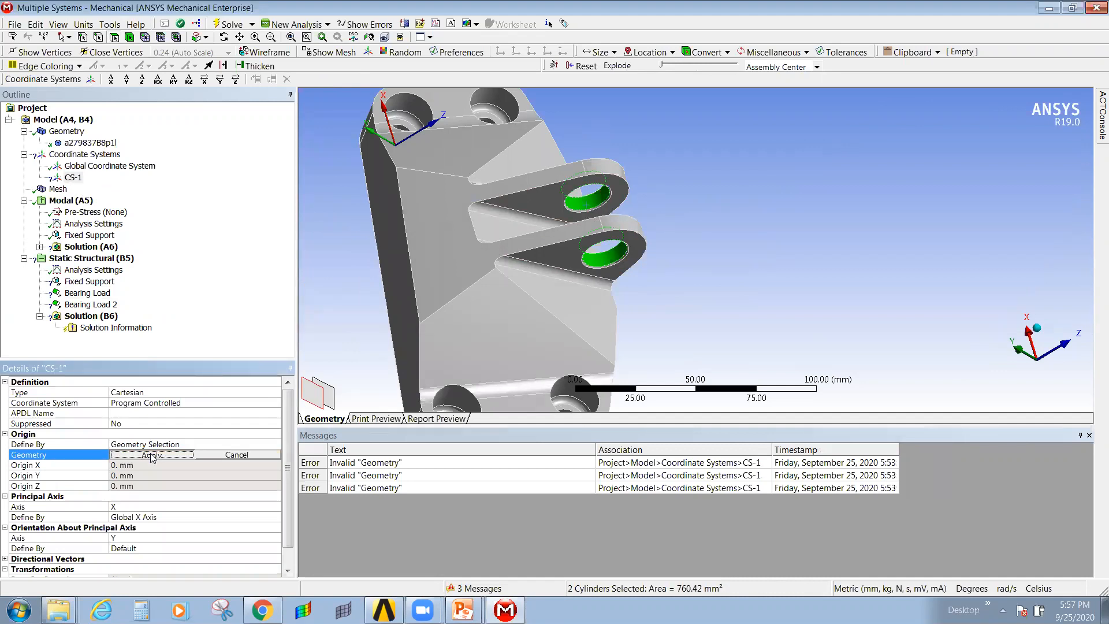
Define CS-1's Y-axis orientation by Geometry Selection, using the bracket's flat bottom face.
middle_click_drag(572, 324, 1093, 365)
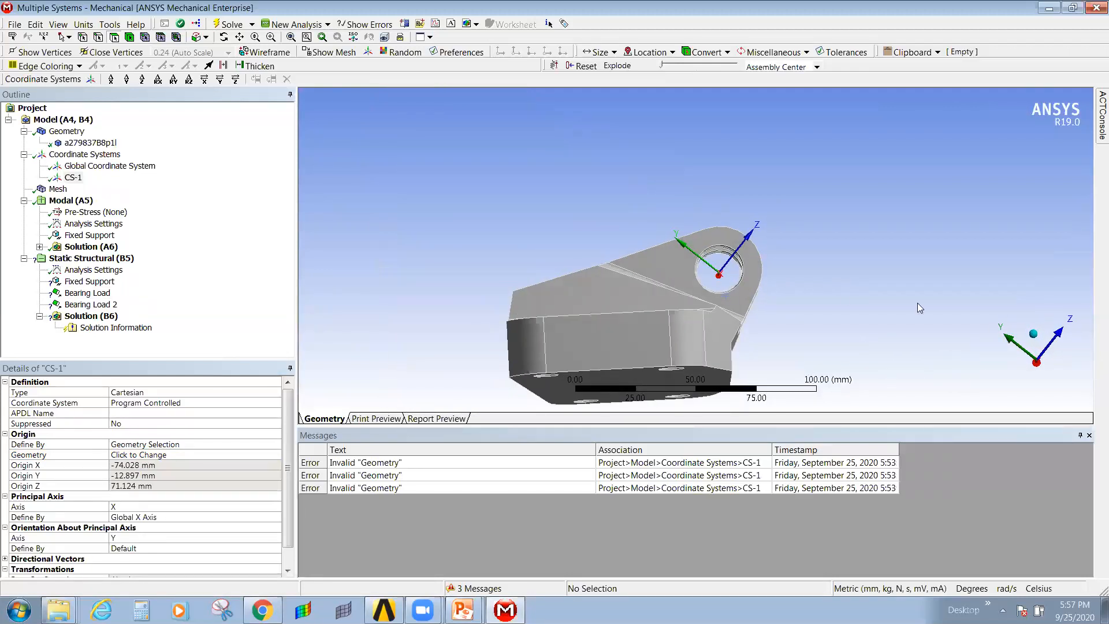
middle_click_drag(809, 307, 807, 311)
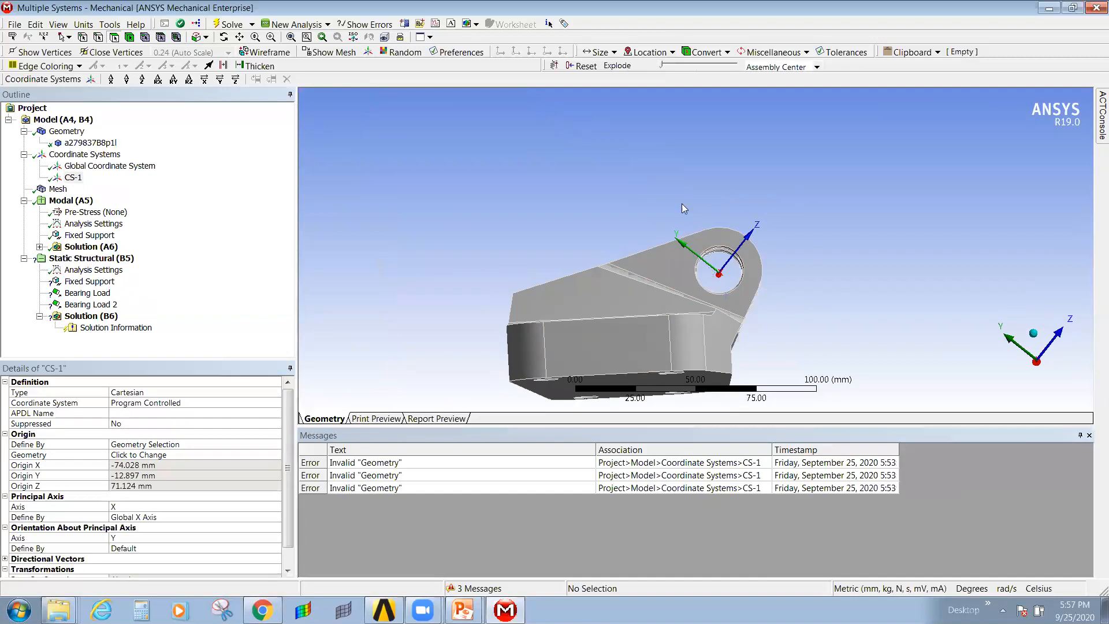
mouse_move(736, 279)
middle_mouse_down()
mouse_move(773, 289)
mouse_move(742, 291)
middle_mouse_up()
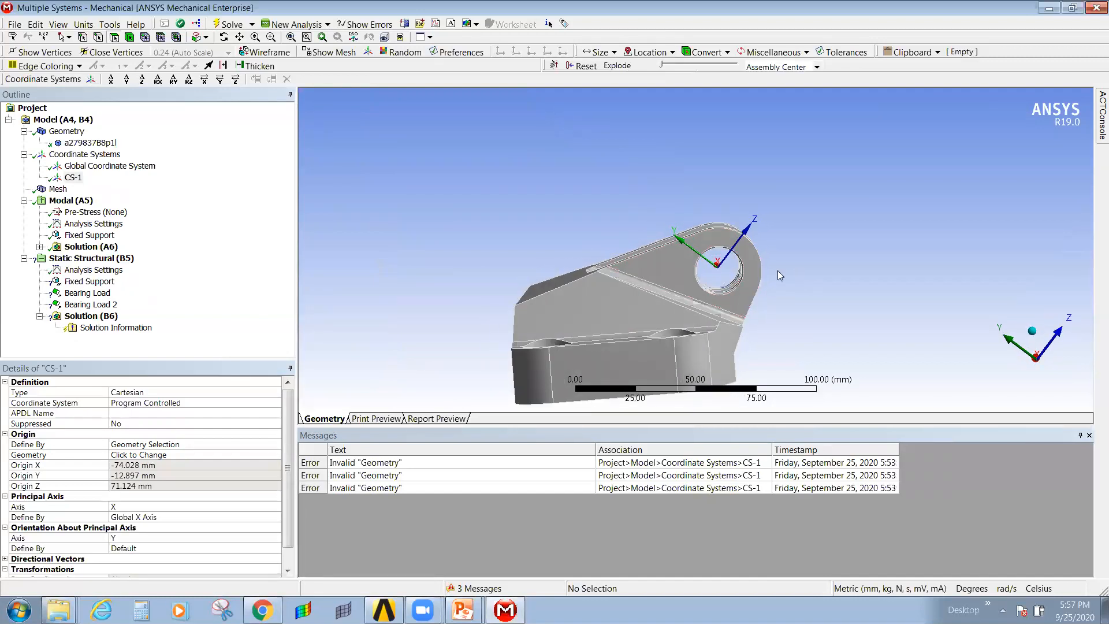
mouse_move(723, 288)
middle_mouse_down()
mouse_move(716, 295)
mouse_move(731, 280)
middle_mouse_up()
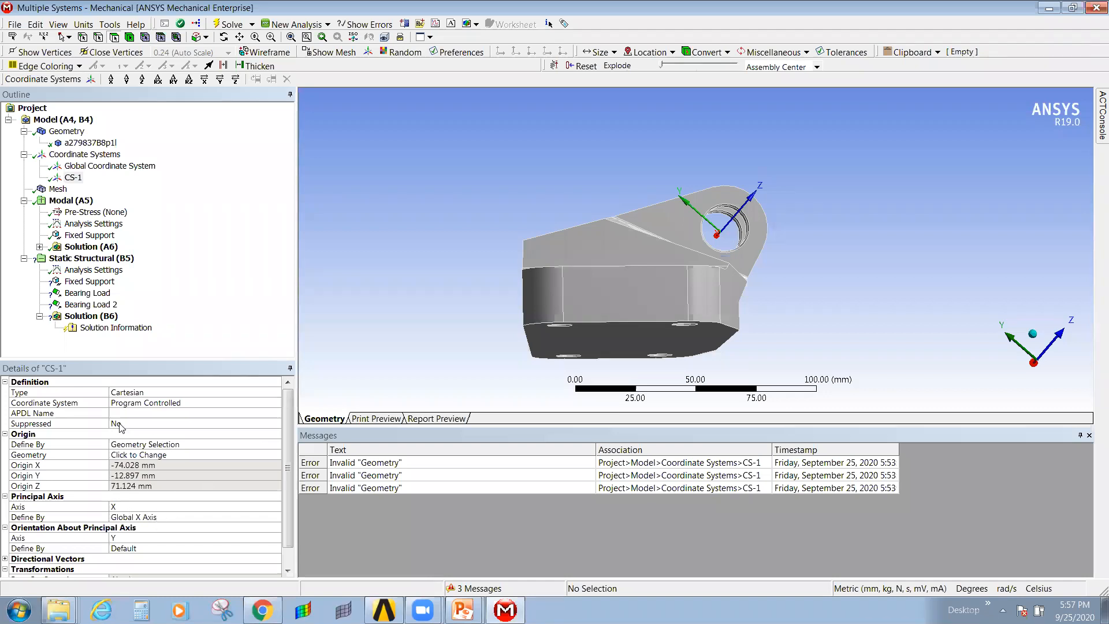
scroll(139, 525, "down", 1)
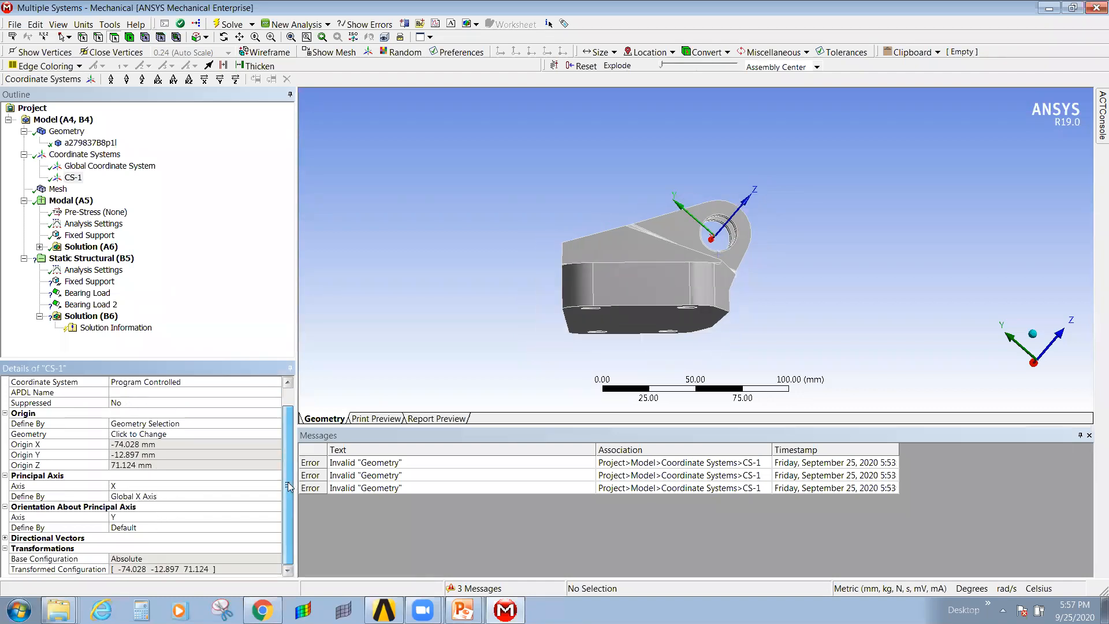
left_click(152, 527)
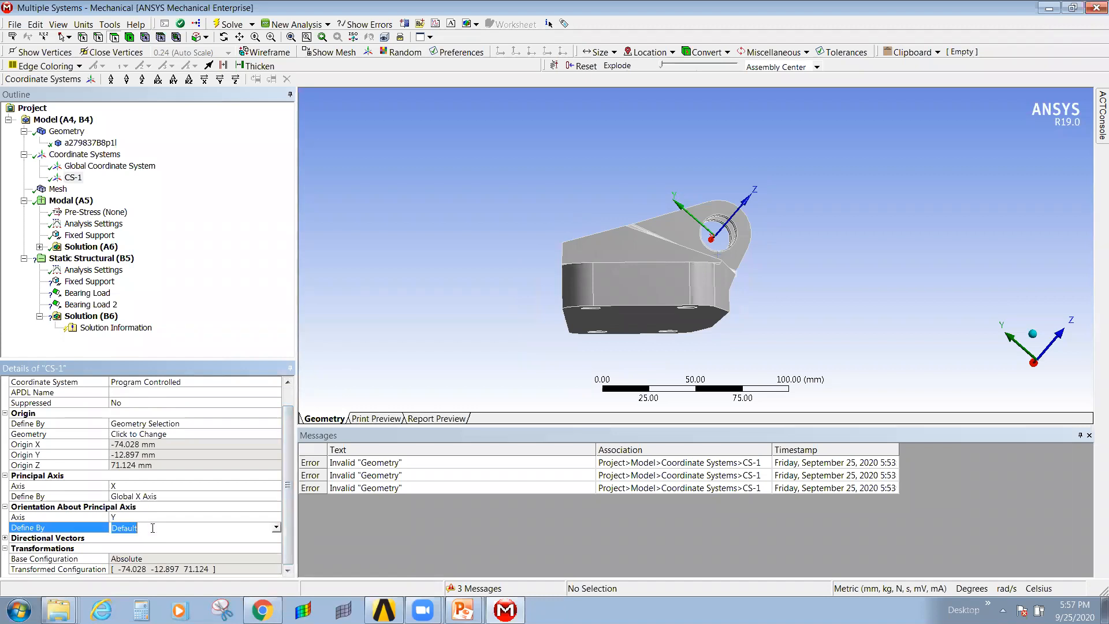
left_click(276, 527)
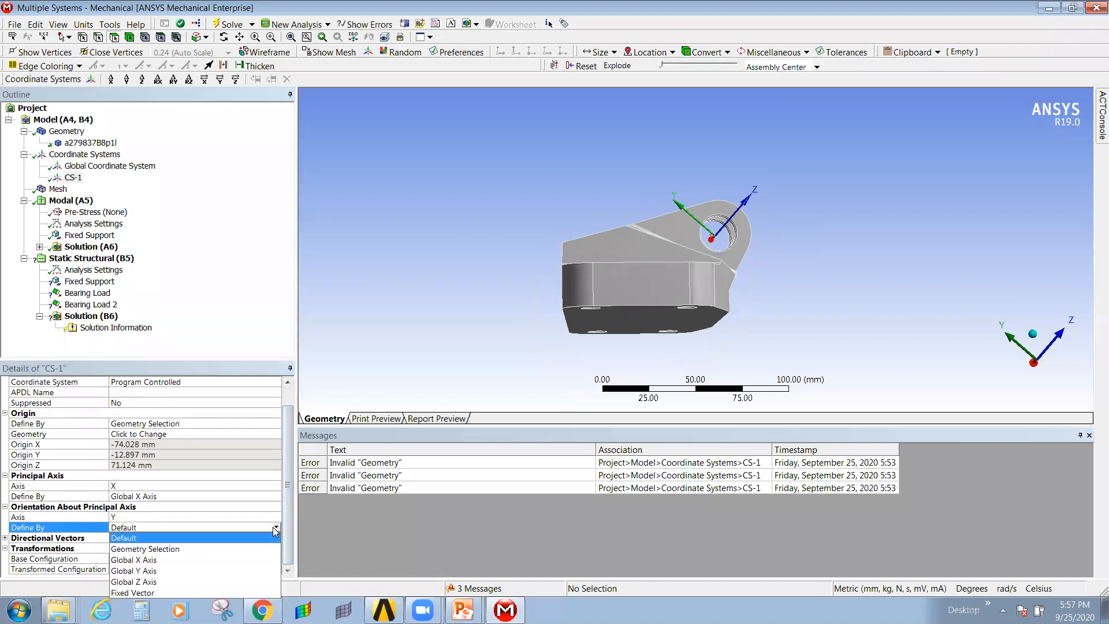
left_click(180, 549)
left_click(638, 318)
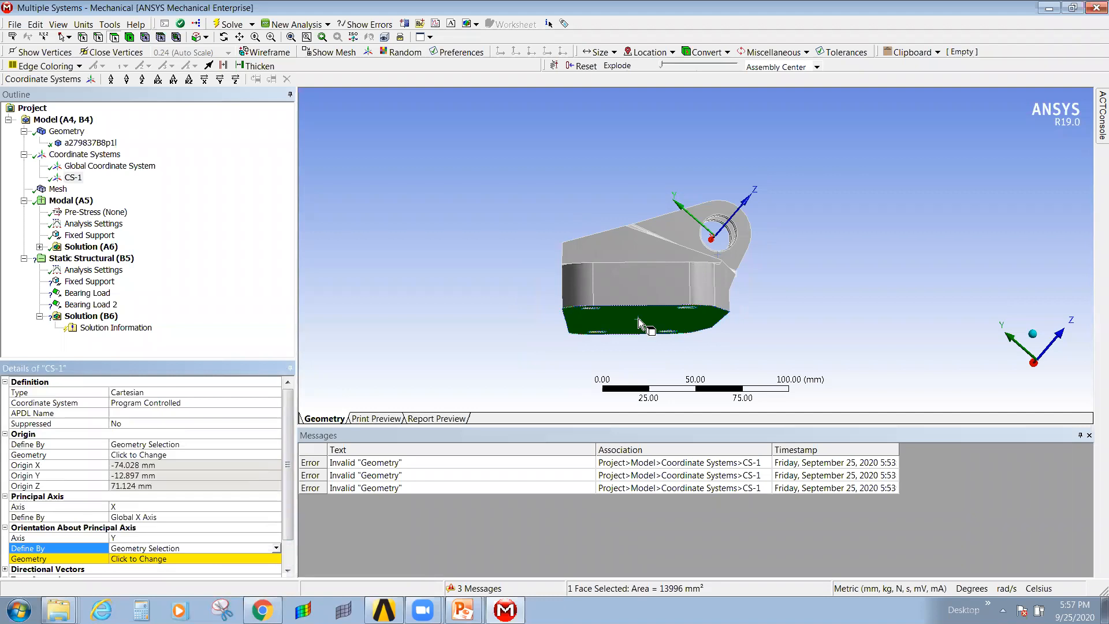
left_click(159, 560)
left_click(152, 560)
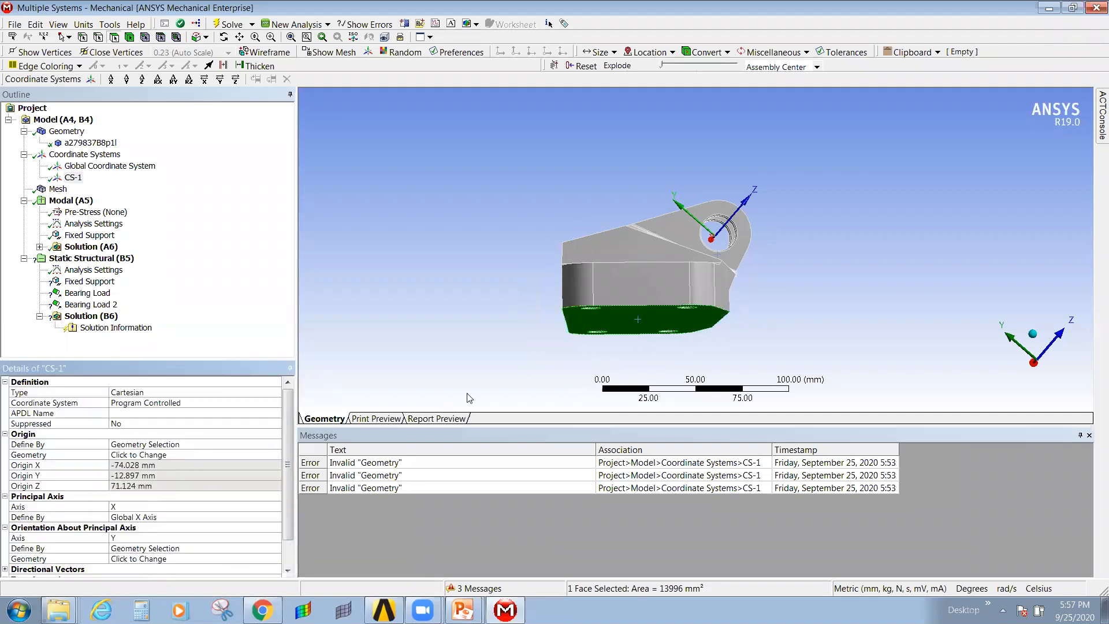
Delete coordinate system CS-1 from the model.
middle_click_drag(731, 326, 747, 279)
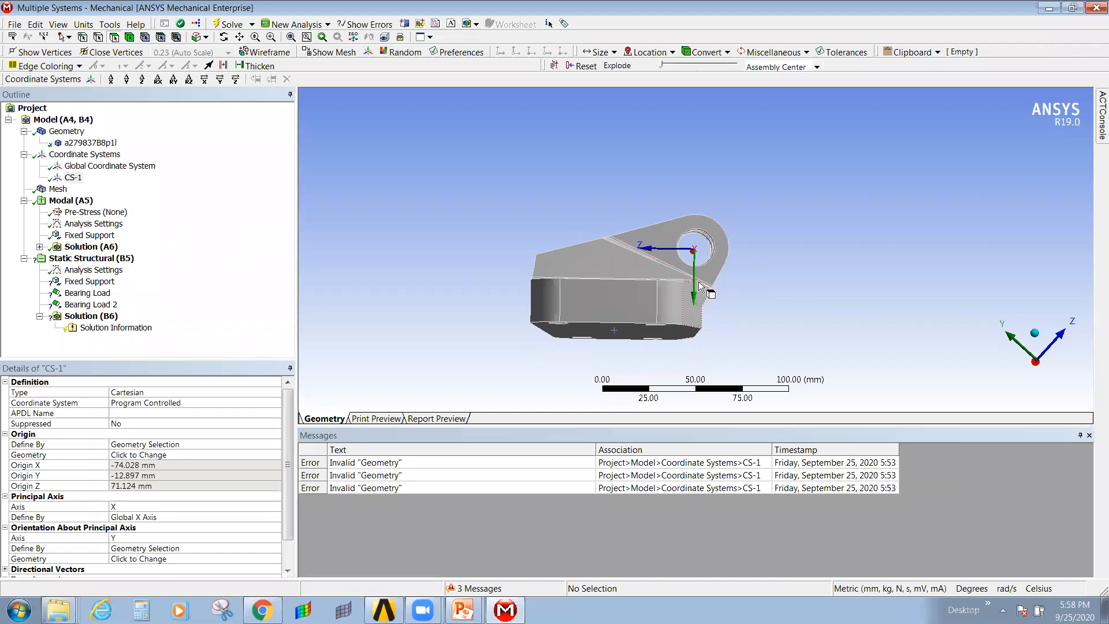
middle_click_drag(566, 241, 568, 247)
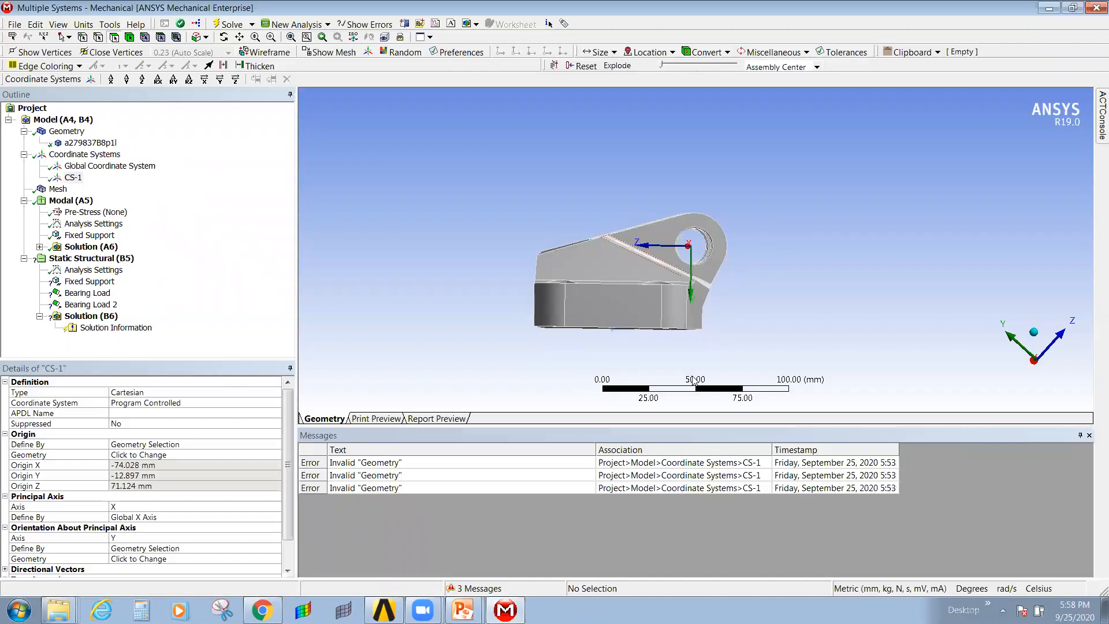
right_click(76, 181)
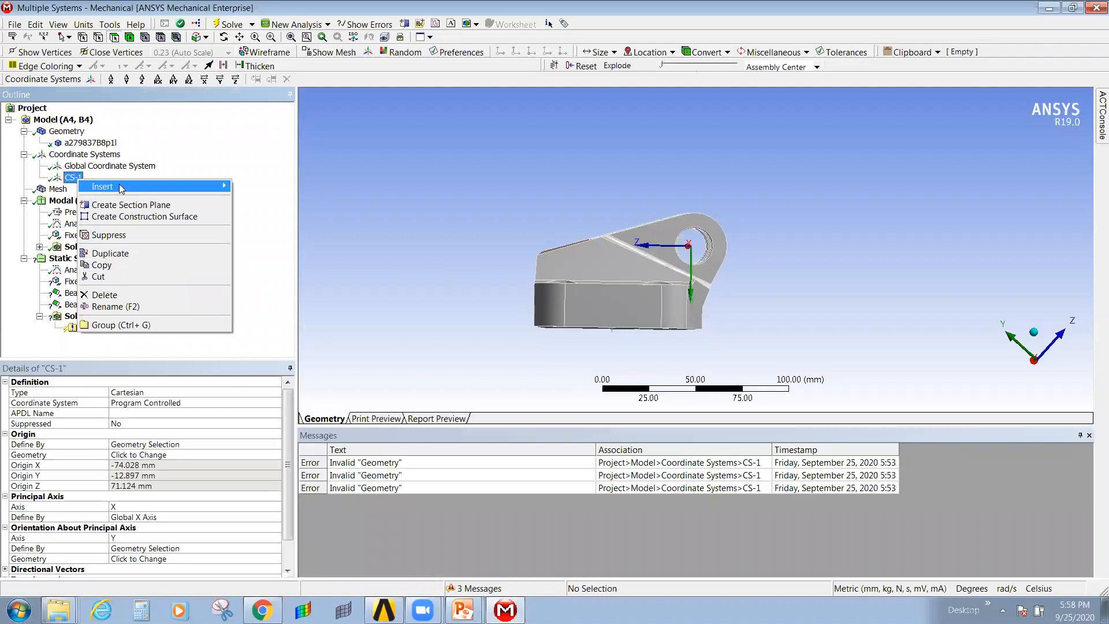
left_click(104, 295)
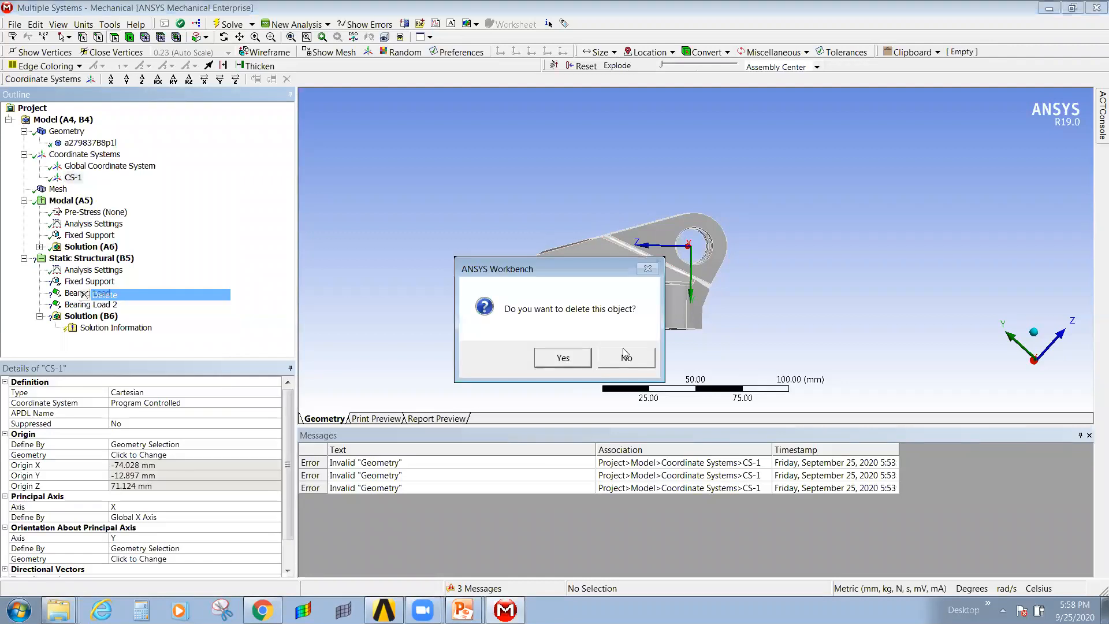
left_click(563, 357)
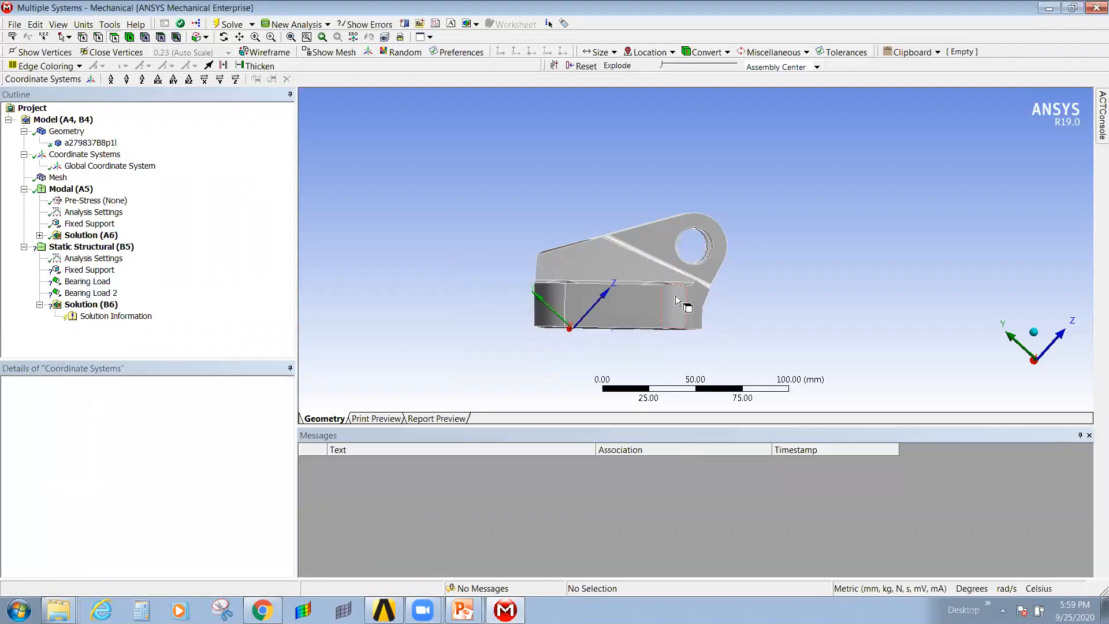
Examine the bracket's tilt relative to the global coordinate system, viewing it along the X axis.
left_click(63, 156)
middle_click_drag(722, 290, 782, 283)
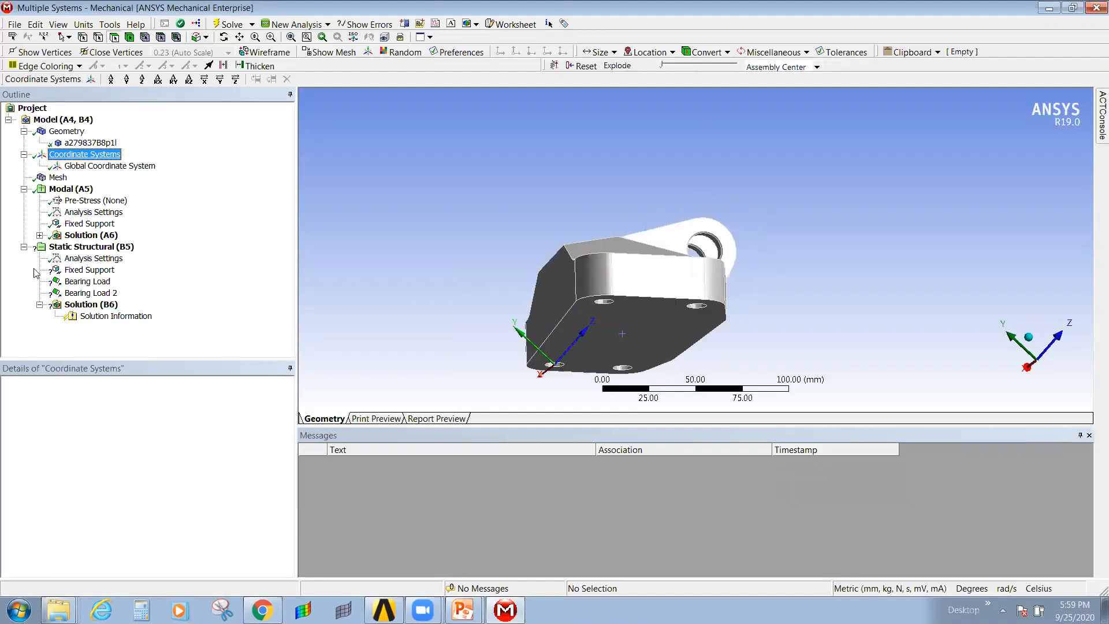
left_click(1047, 347)
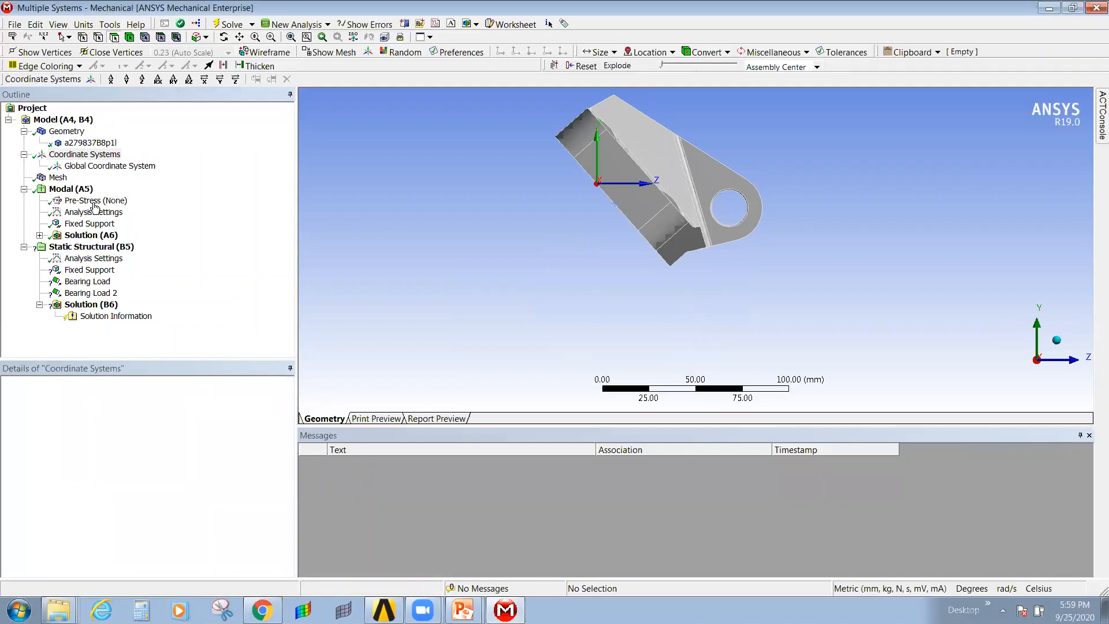
left_click(72, 189)
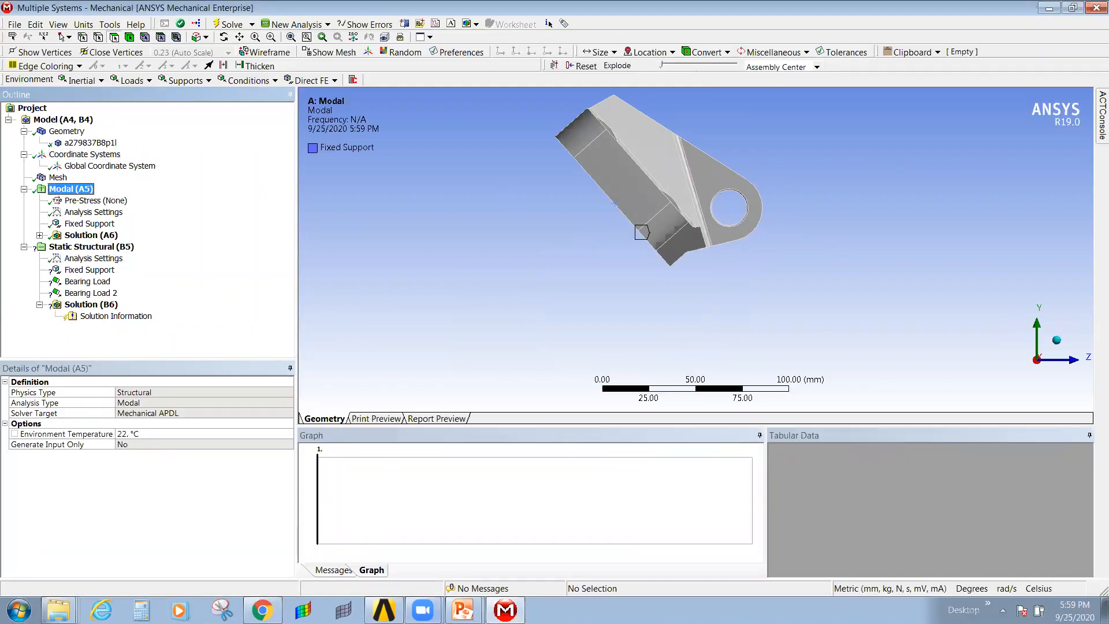
Switch to the 02_ge_bracket_weight_optimisation_challenge presentation in PowerPoint, review the load conditions on slide 11, and return to ANSYS Mechanical.
left_click(465, 608)
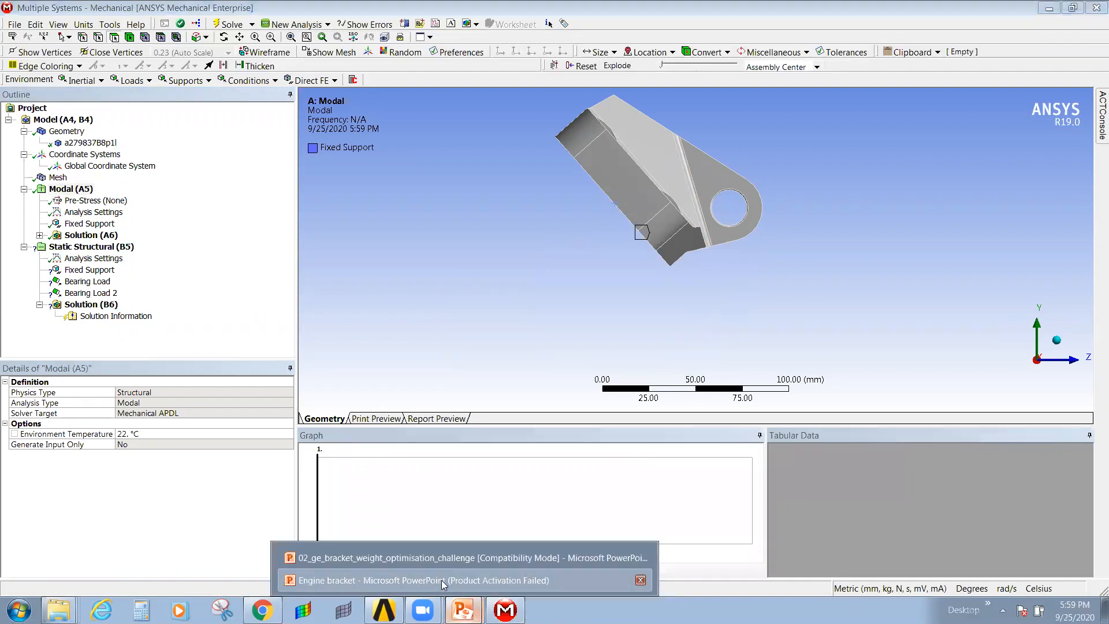
left_click(441, 579)
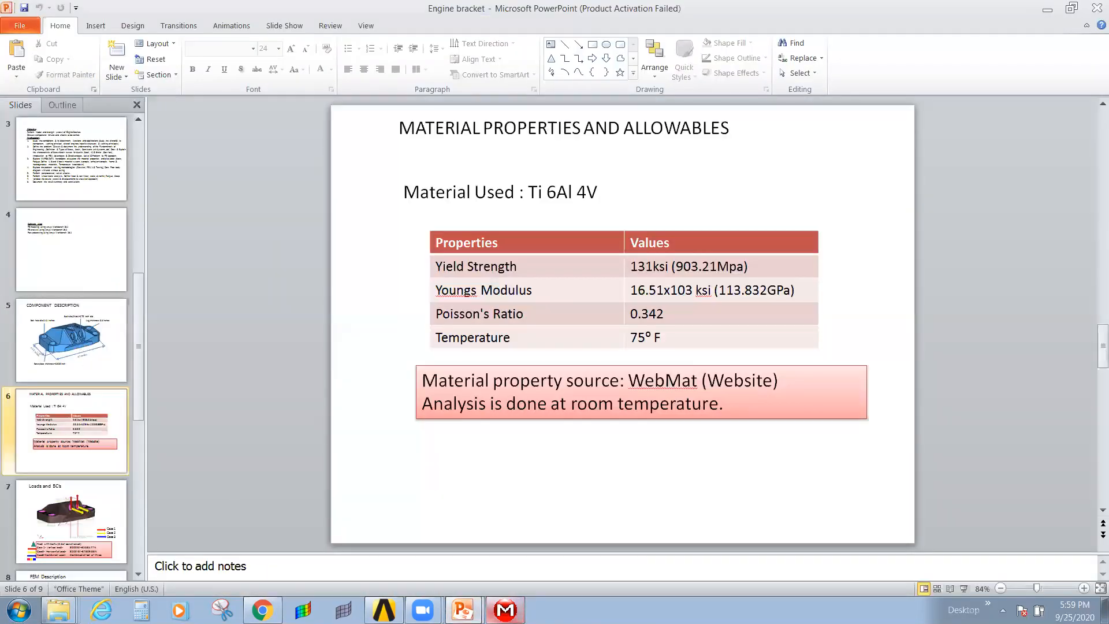
left_click(465, 607)
left_click(473, 561)
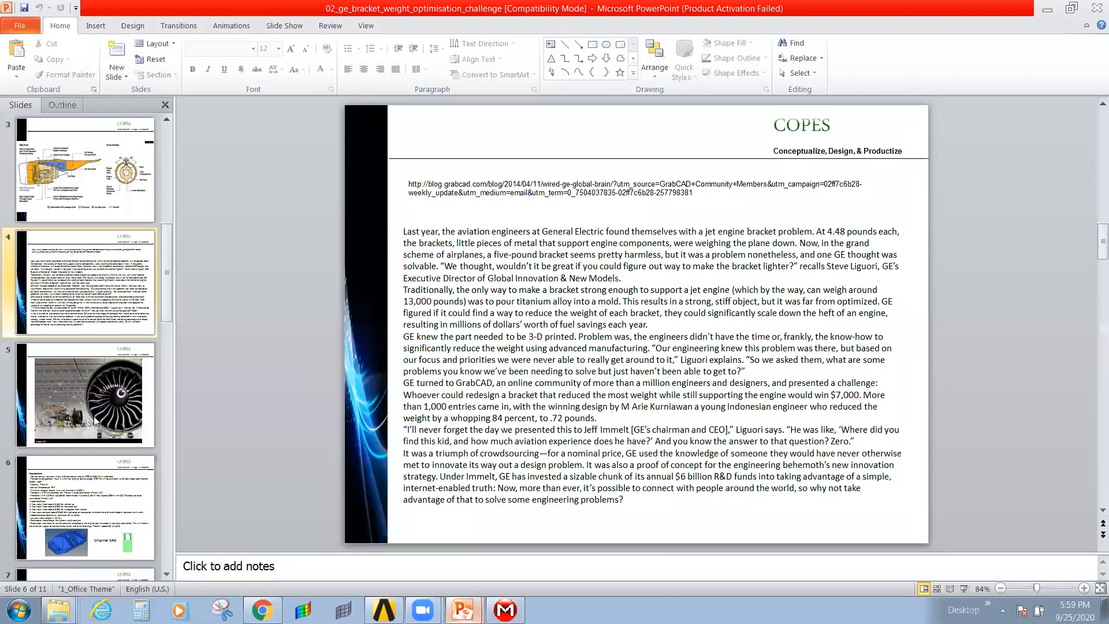
scroll(95, 421, "down", 5)
left_click(86, 507)
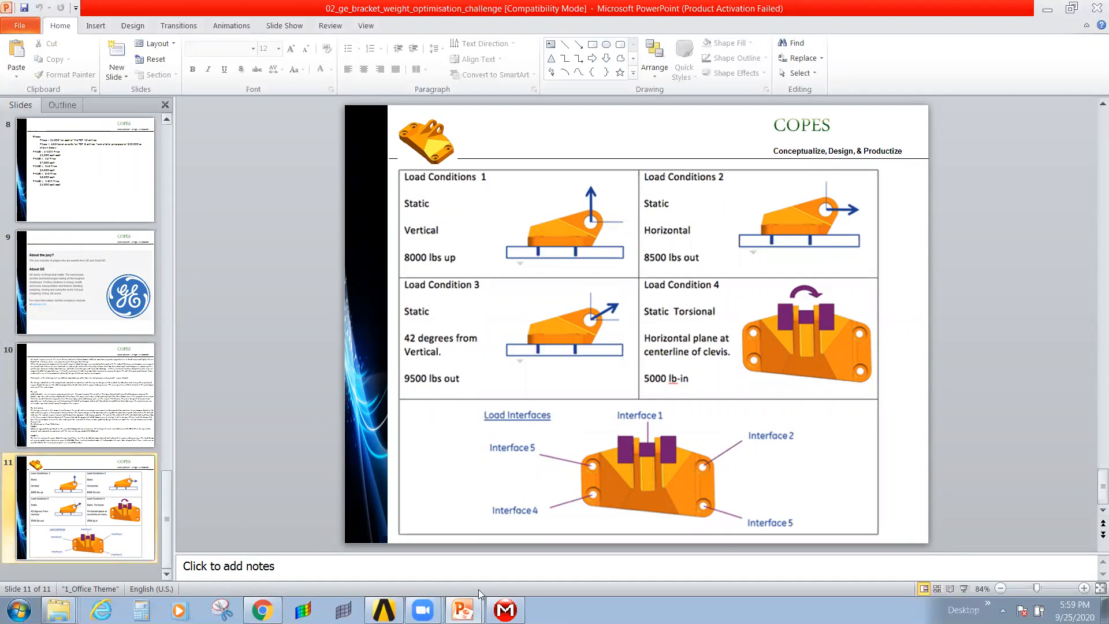
left_click(504, 609)
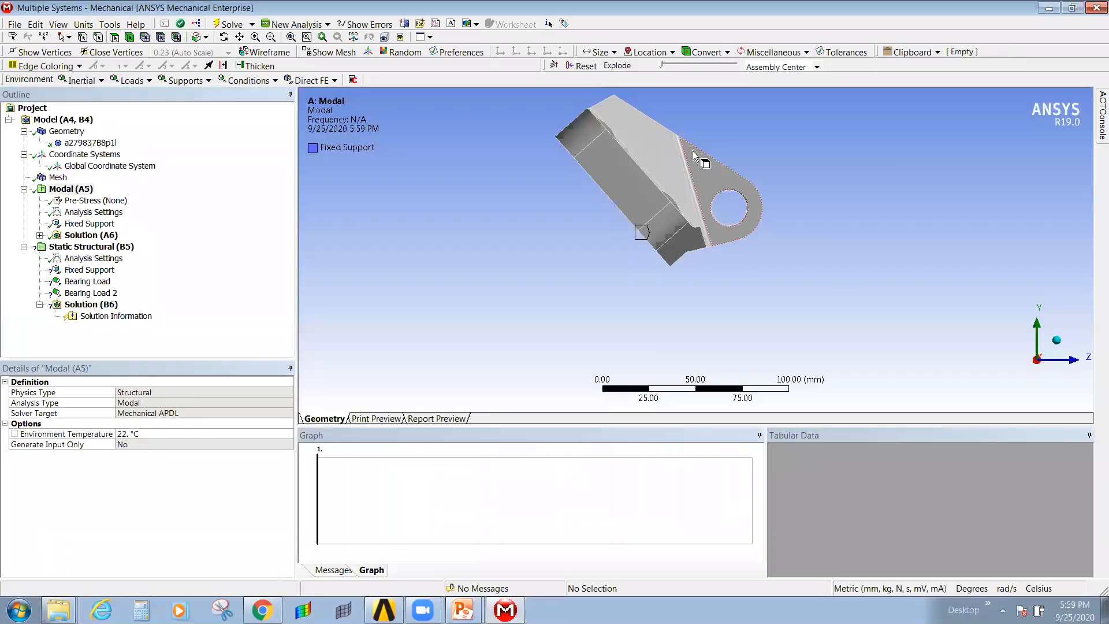
Examine the first Bearing Load's component directions and its lug hole against the global axes from several standard views.
left_click(90, 281)
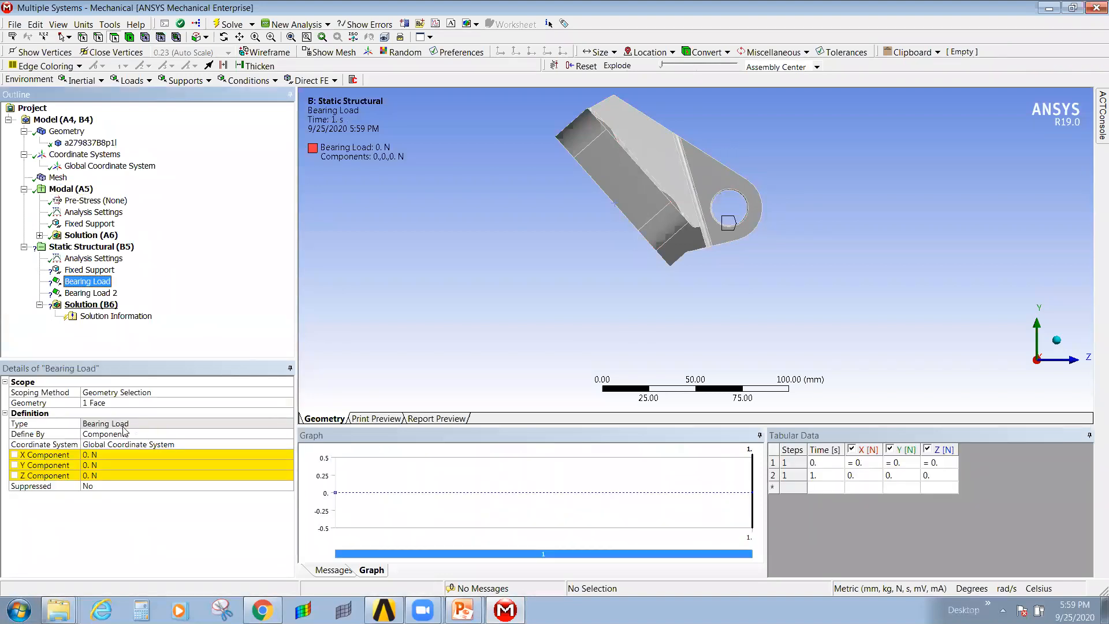
middle_click_drag(747, 261, 614, 312)
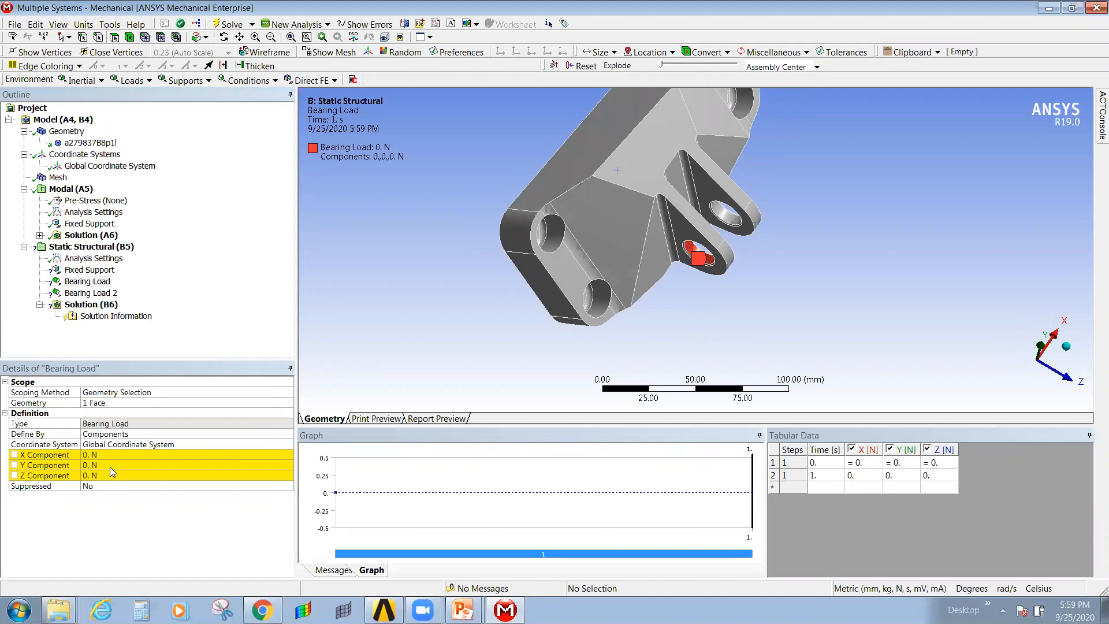
middle_click_drag(693, 248, 1074, 396)
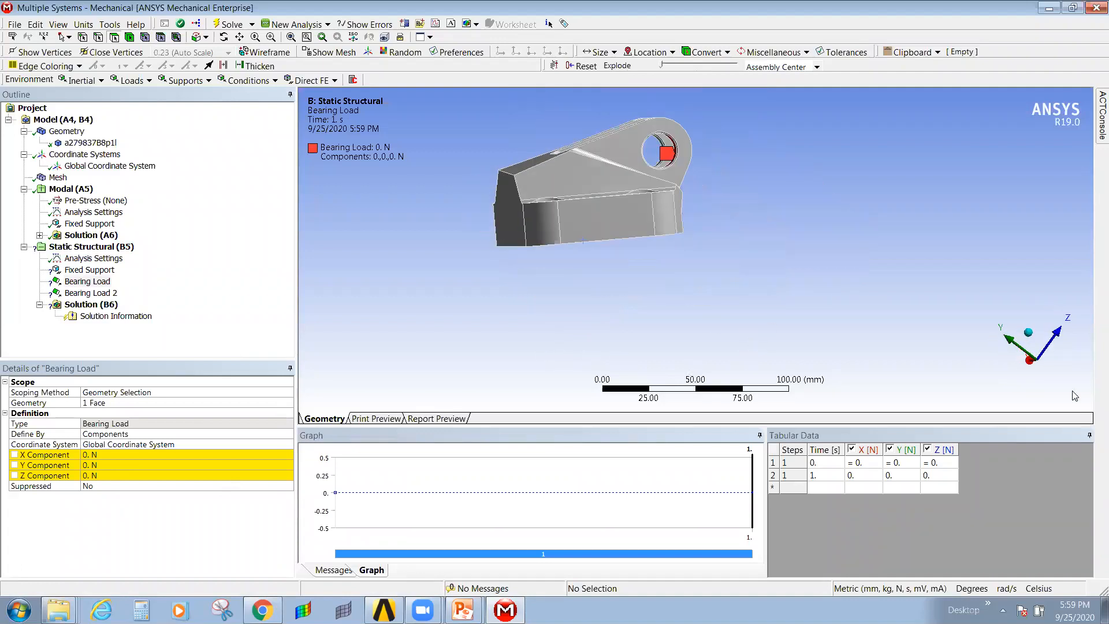
left_click(1025, 360)
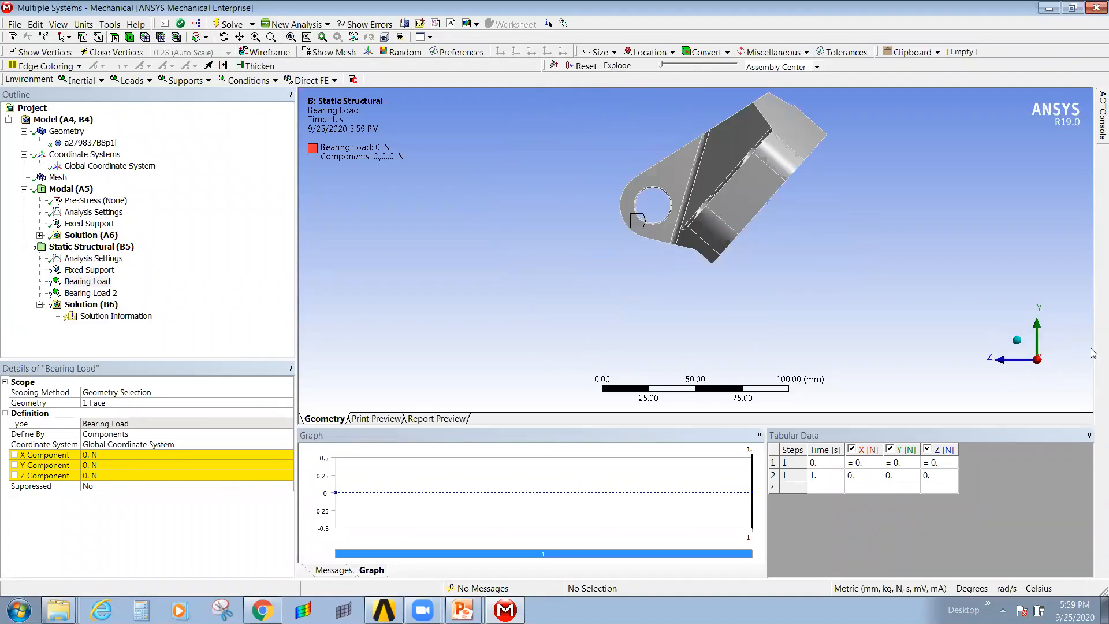
left_click(1038, 345)
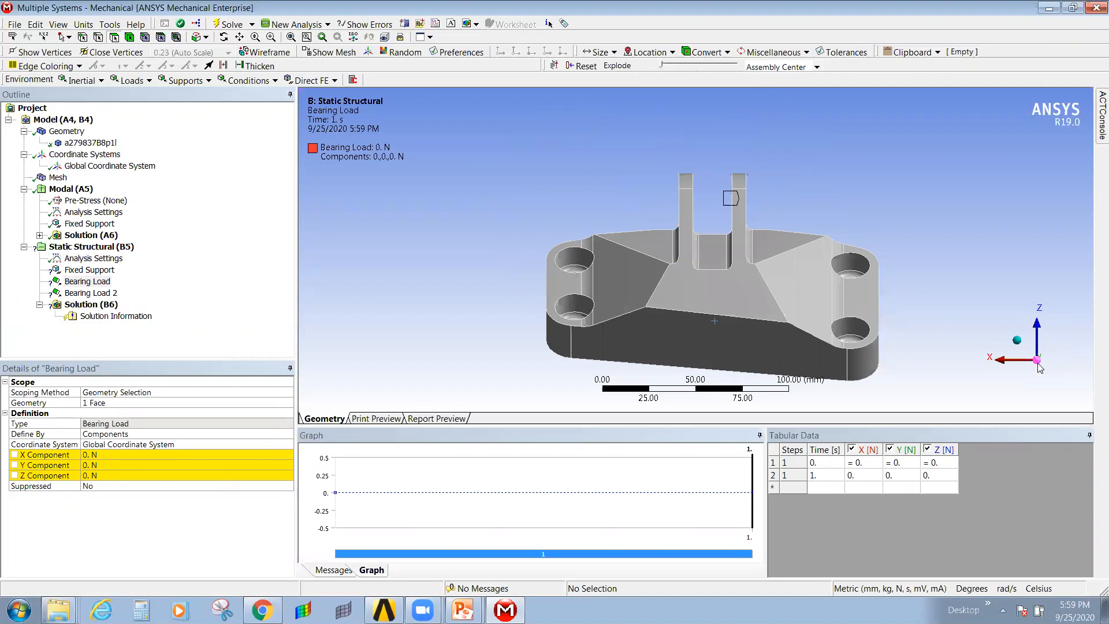
left_click(1053, 347)
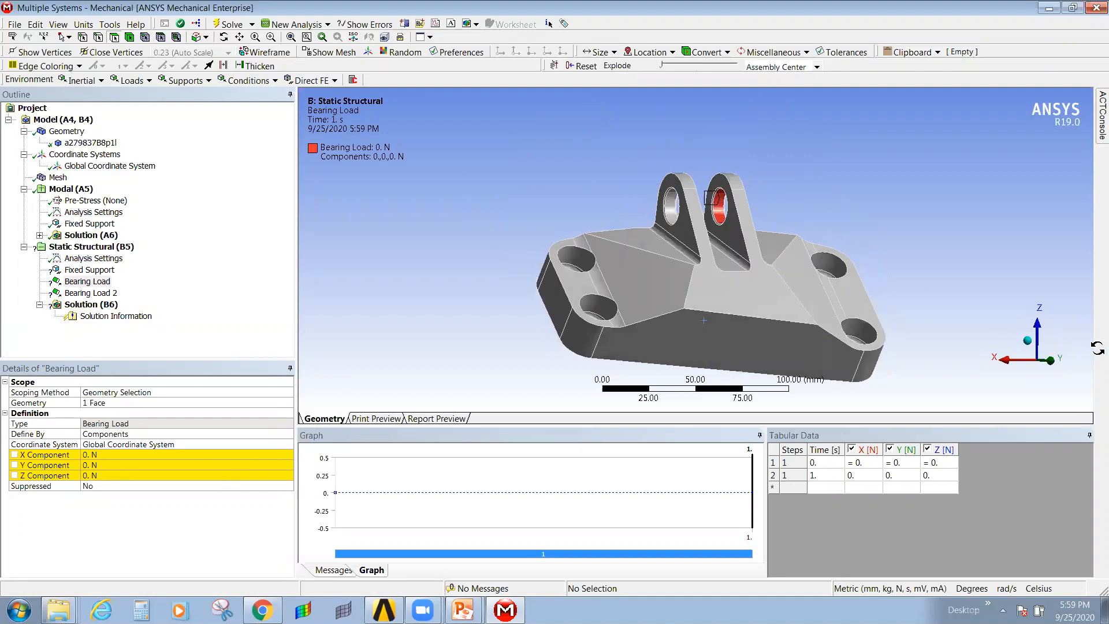
left_click(1044, 361)
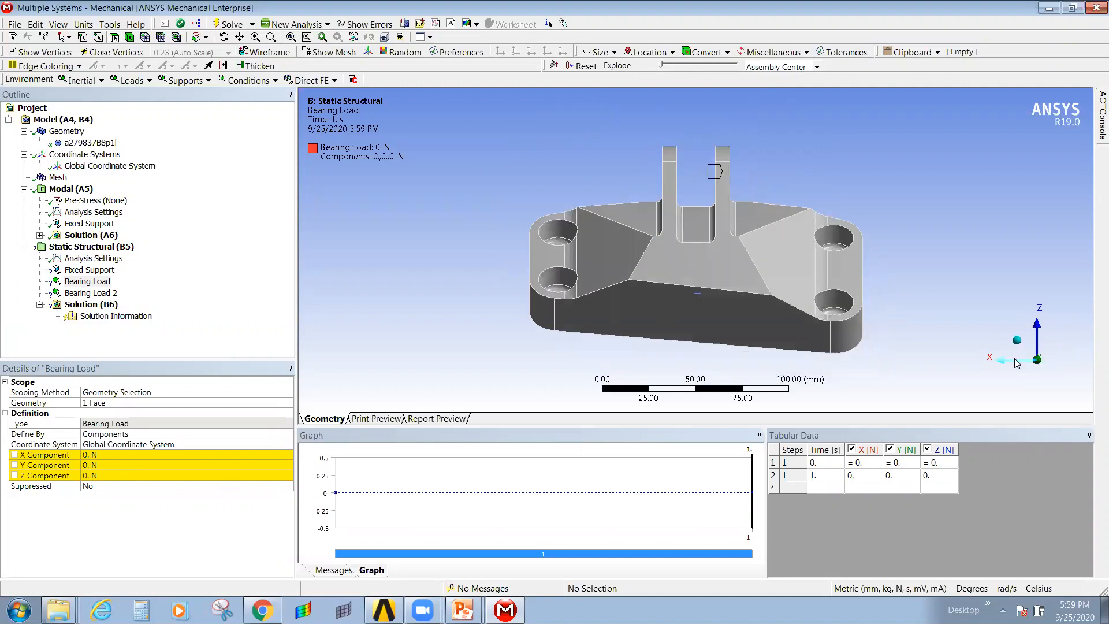
left_click(1016, 363)
left_click(1015, 364)
middle_click_drag(957, 328, 678, 216)
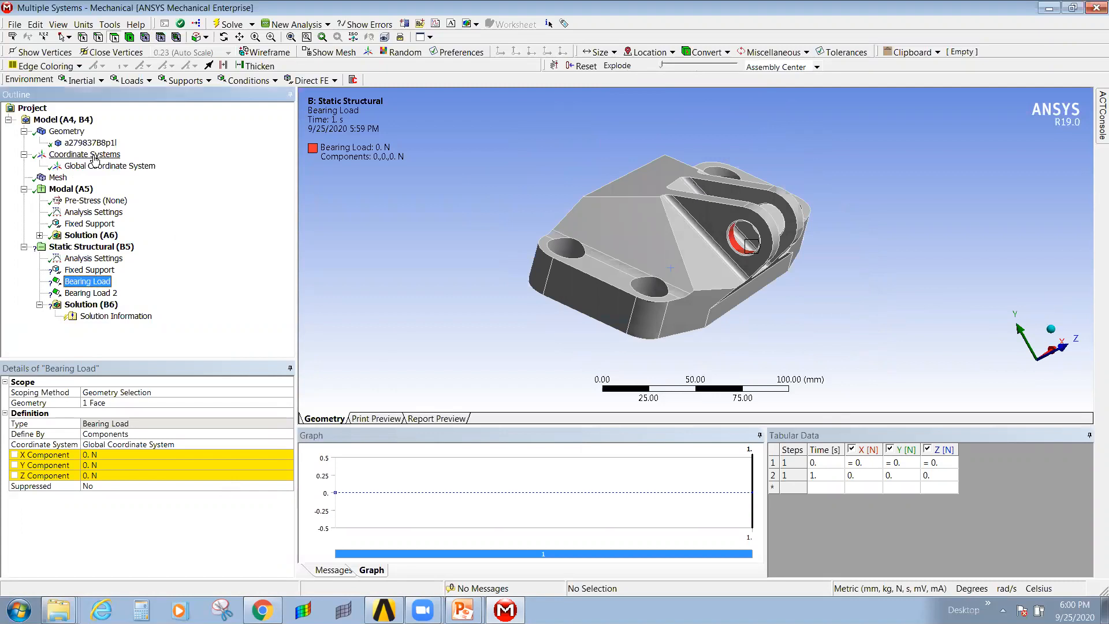
Insert a new coordinate system in the model and name it CS-1.
left_click(95, 155)
right_click(94, 160)
mouse_move(118, 164)
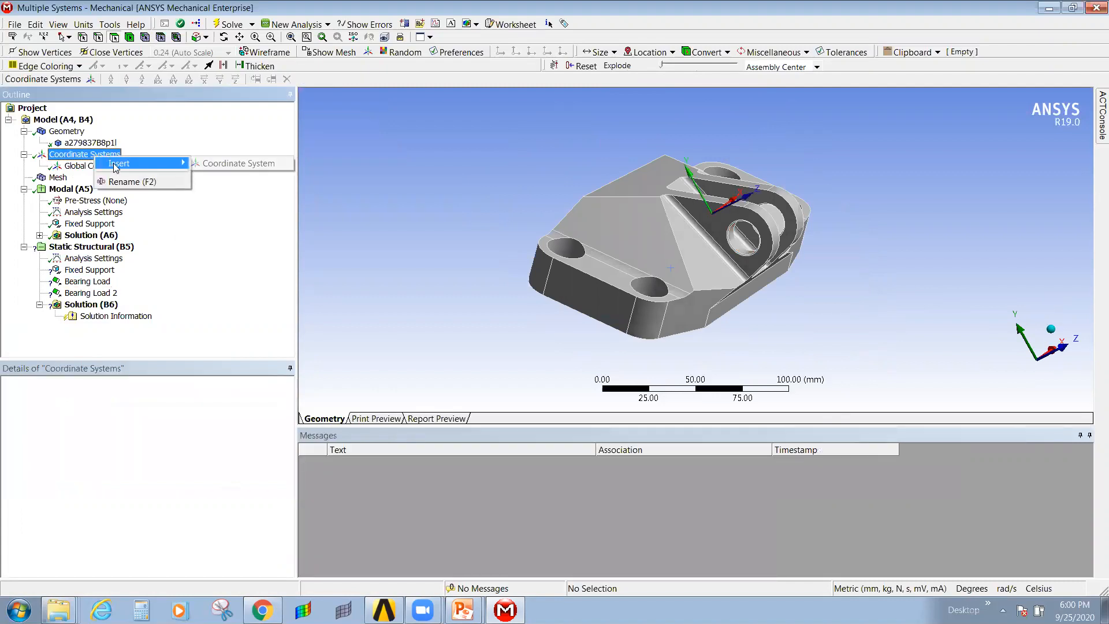
left_click(209, 164)
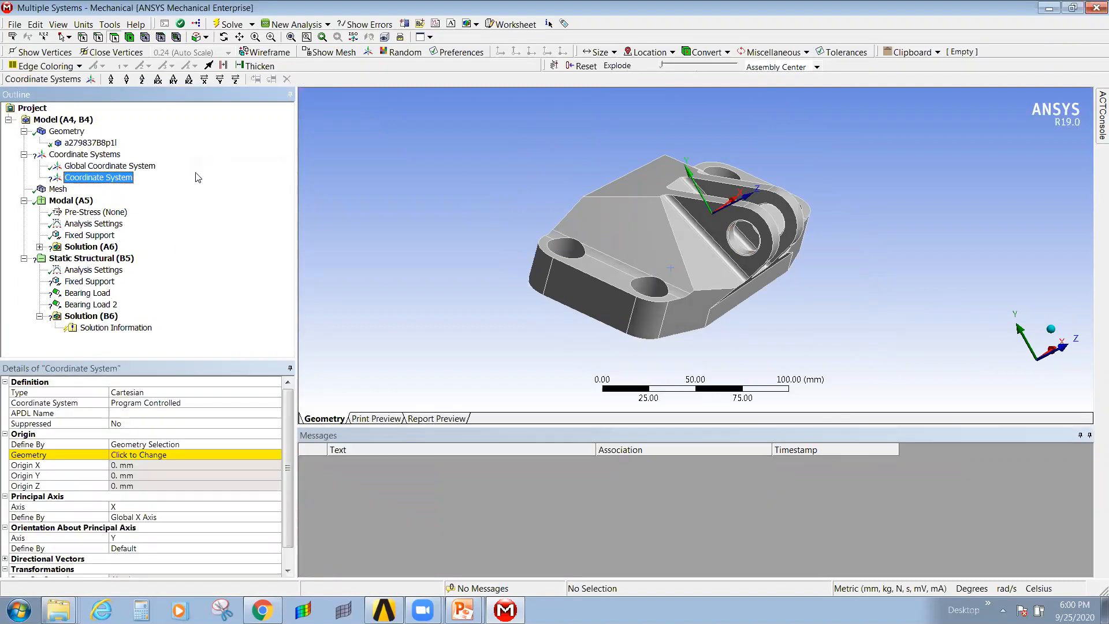
key("F2")
type("CS-1")
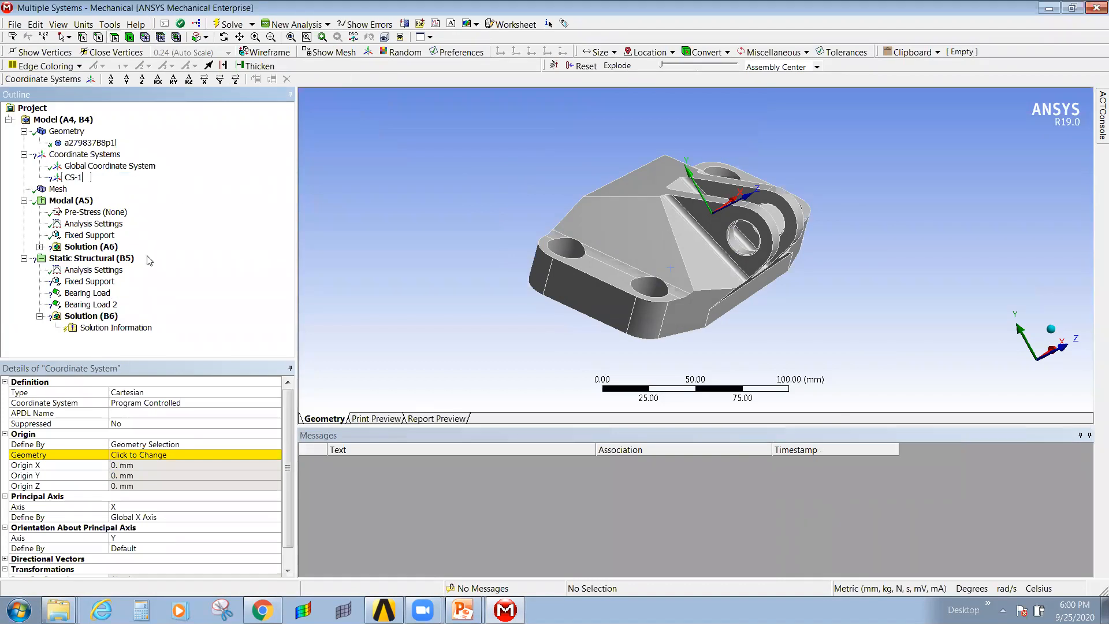
key("Return")
Set the origin of CS-1 by Geometry Selection from the inner cylindrical faces of both lug holes.
middle_click_drag(717, 268, 798, 283)
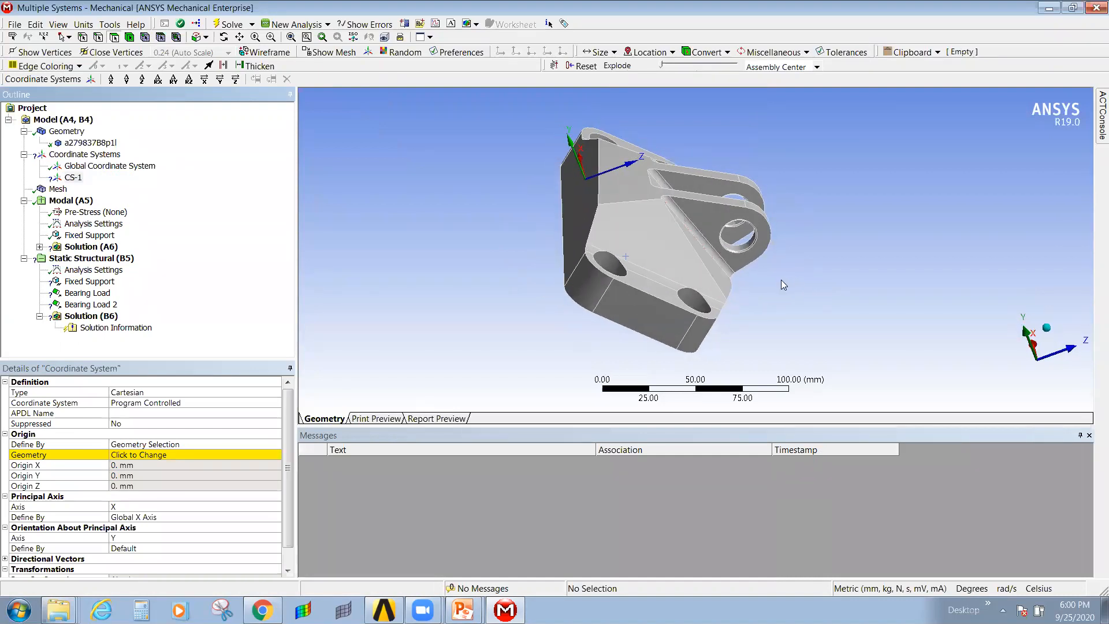
left_click(739, 247)
middle_click_drag(714, 233, 704, 196, "ctrl")
left_click(681, 202, "ctrl")
left_click(137, 455)
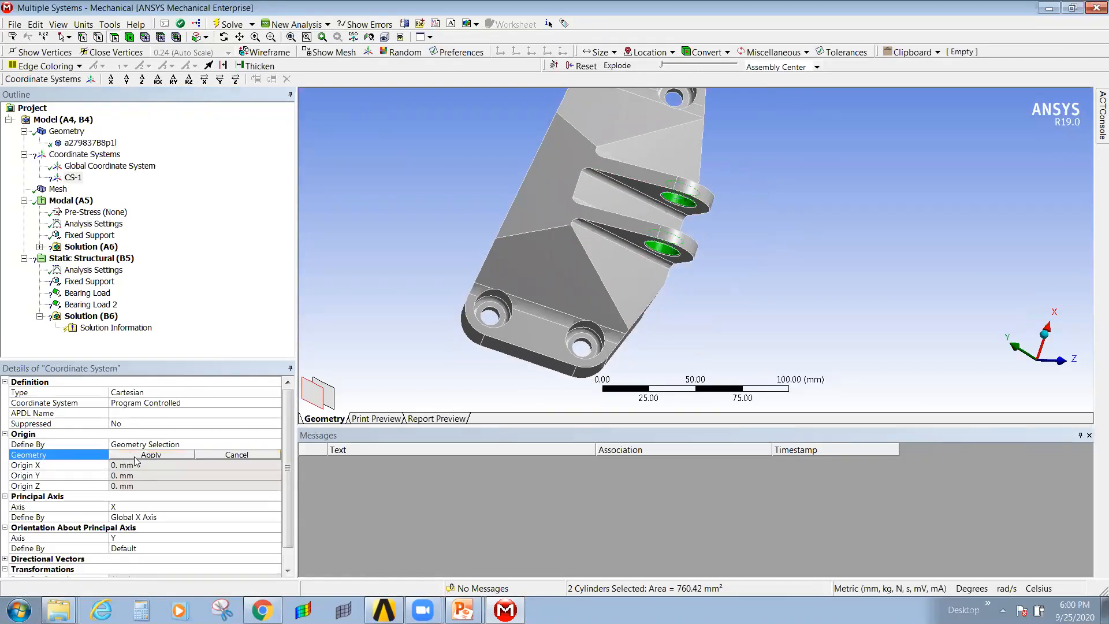
left_click(136, 455)
middle_click_drag(699, 268, 741, 183)
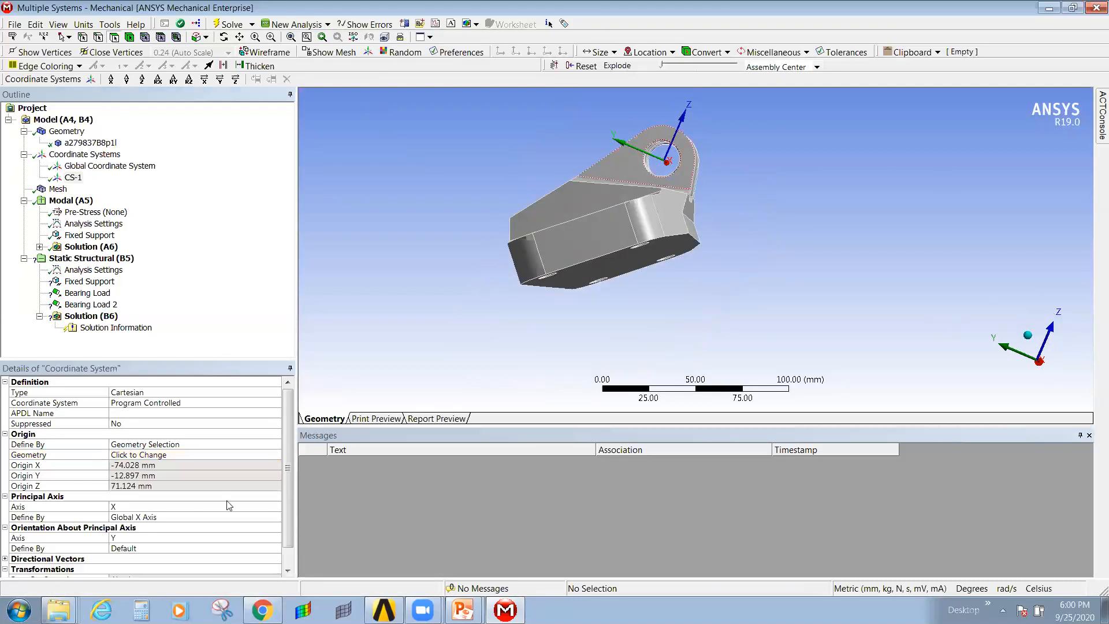
Define CS-1's principal X axis by Geometry Selection, using the bracket's flat bottom face.
left_click_drag(289, 464, 288, 493)
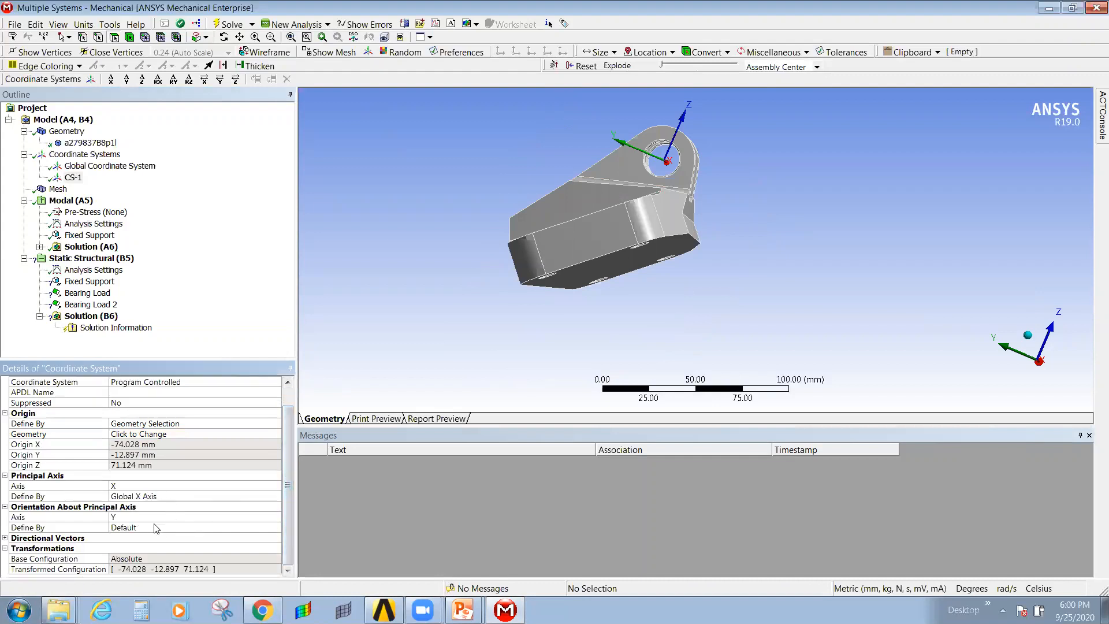
left_click(154, 496)
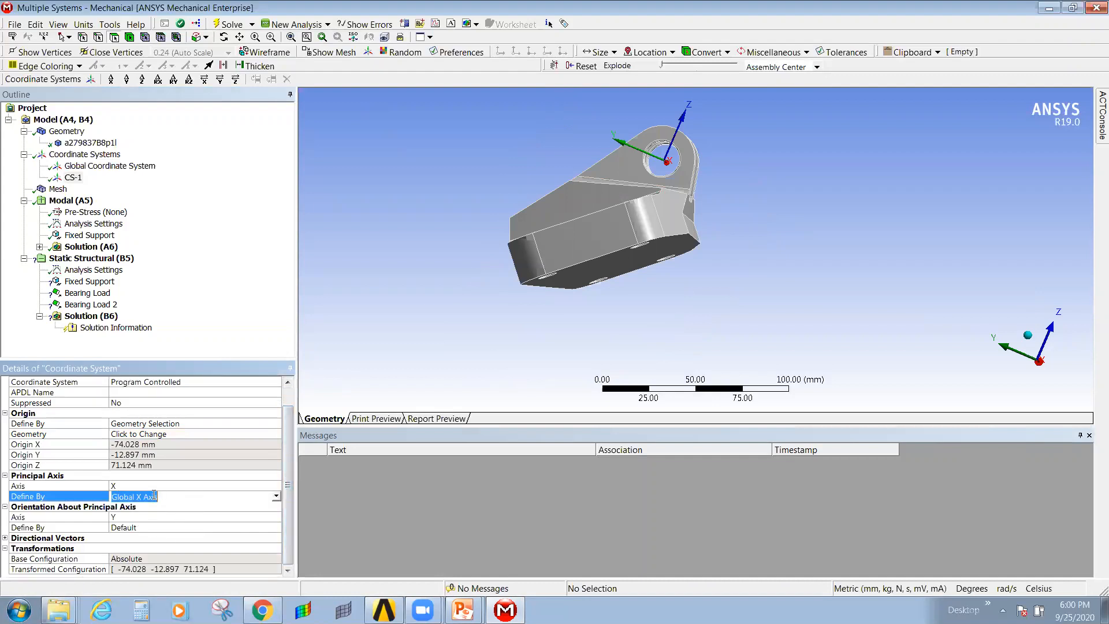
left_click(276, 497)
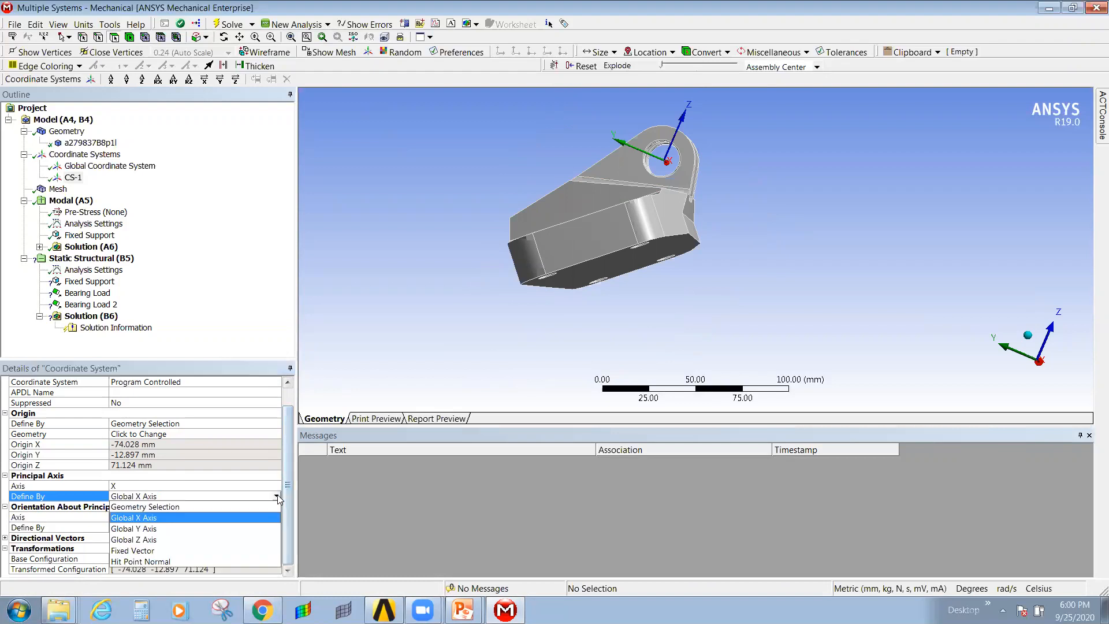
left_click(176, 508)
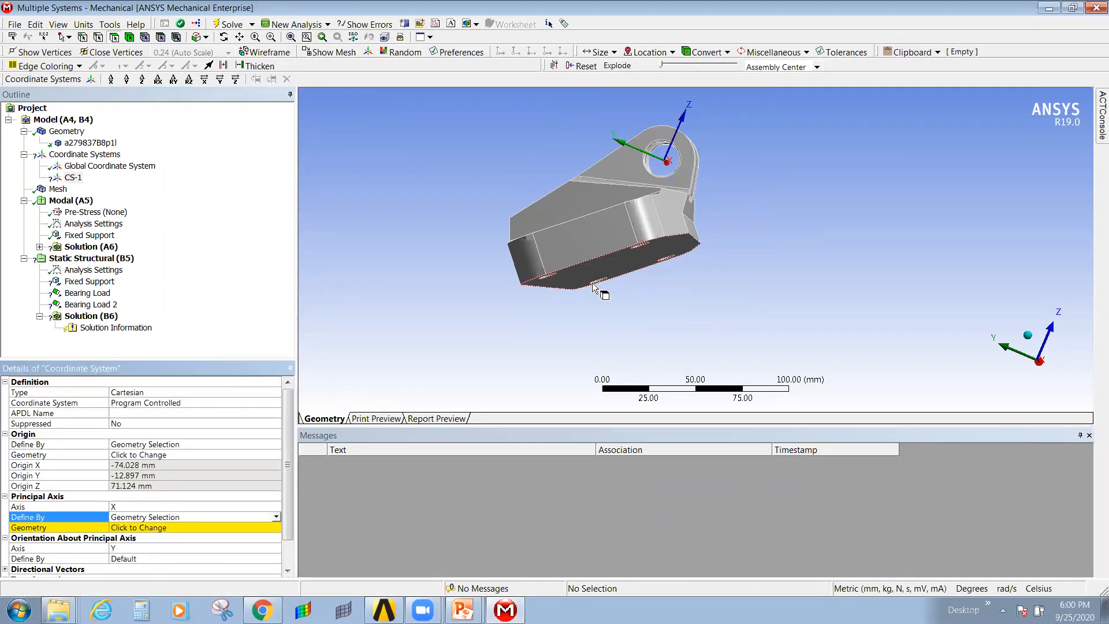
left_click(611, 272)
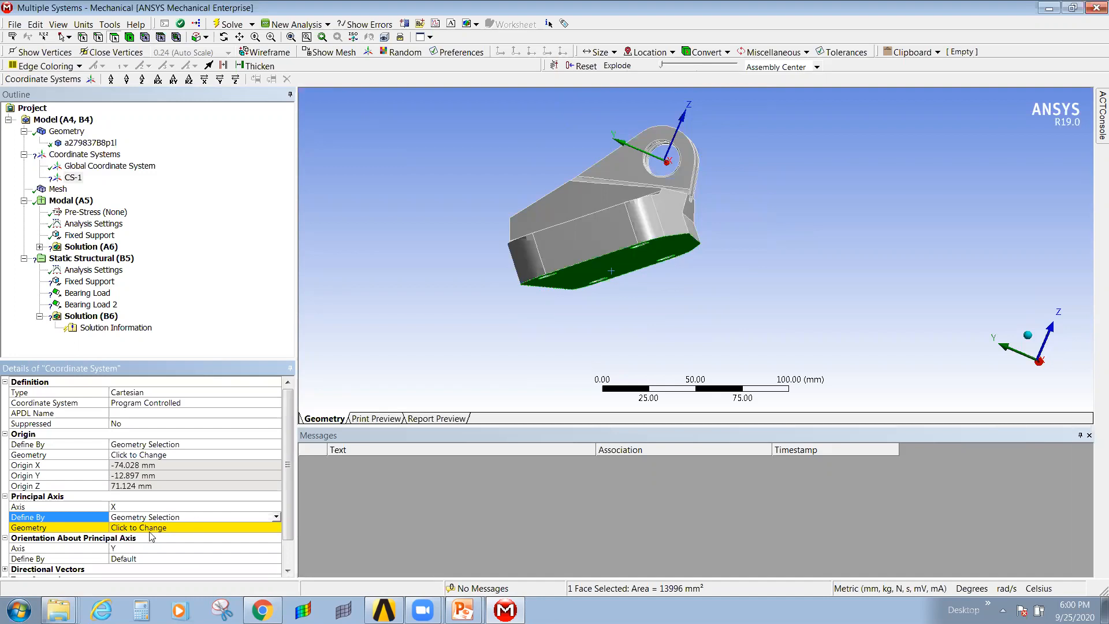
left_click(276, 516)
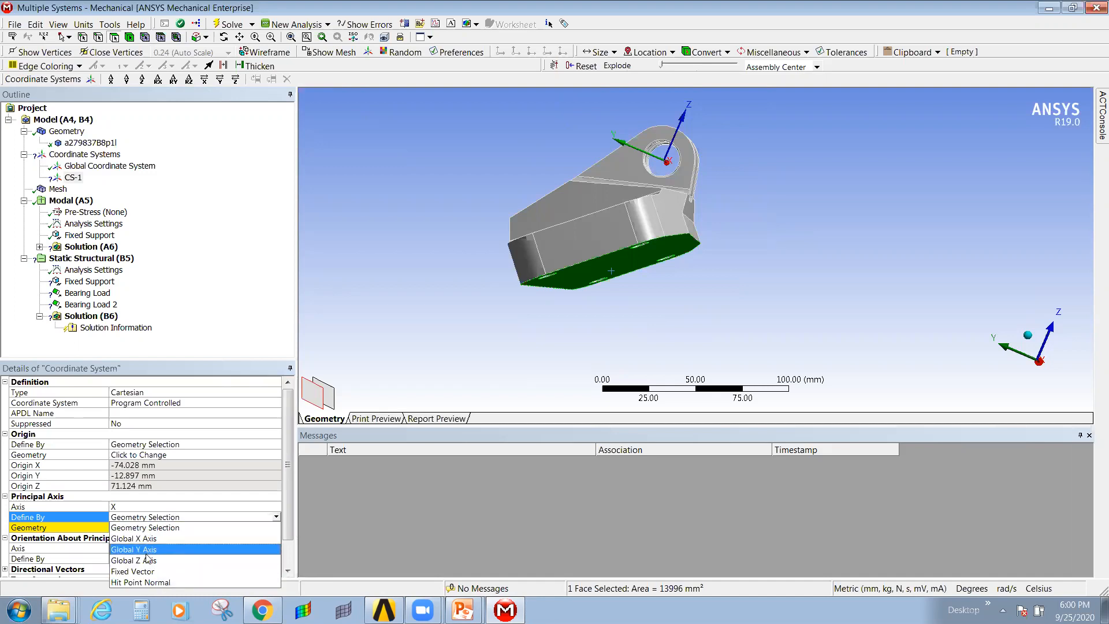
left_click(150, 528)
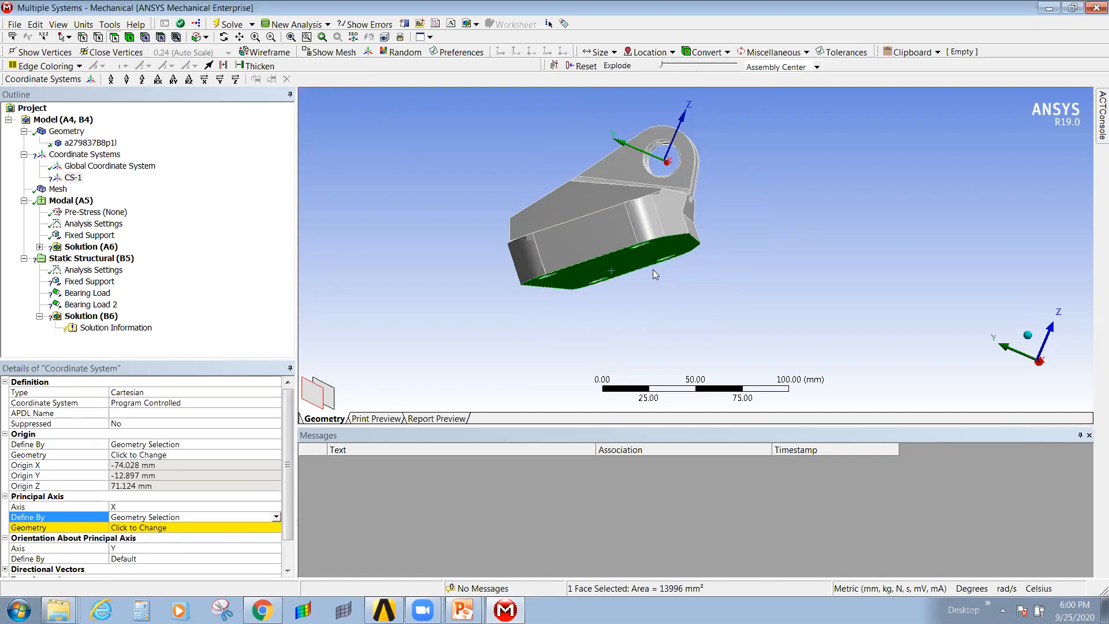
middle_click_drag(521, 251, 852, 266)
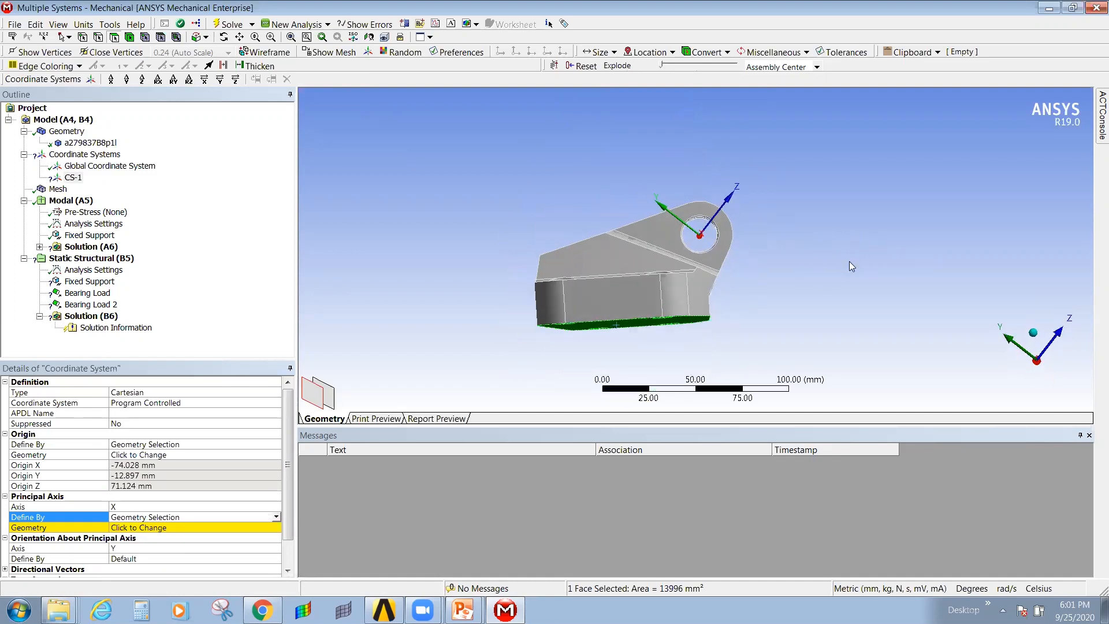
left_click(155, 530)
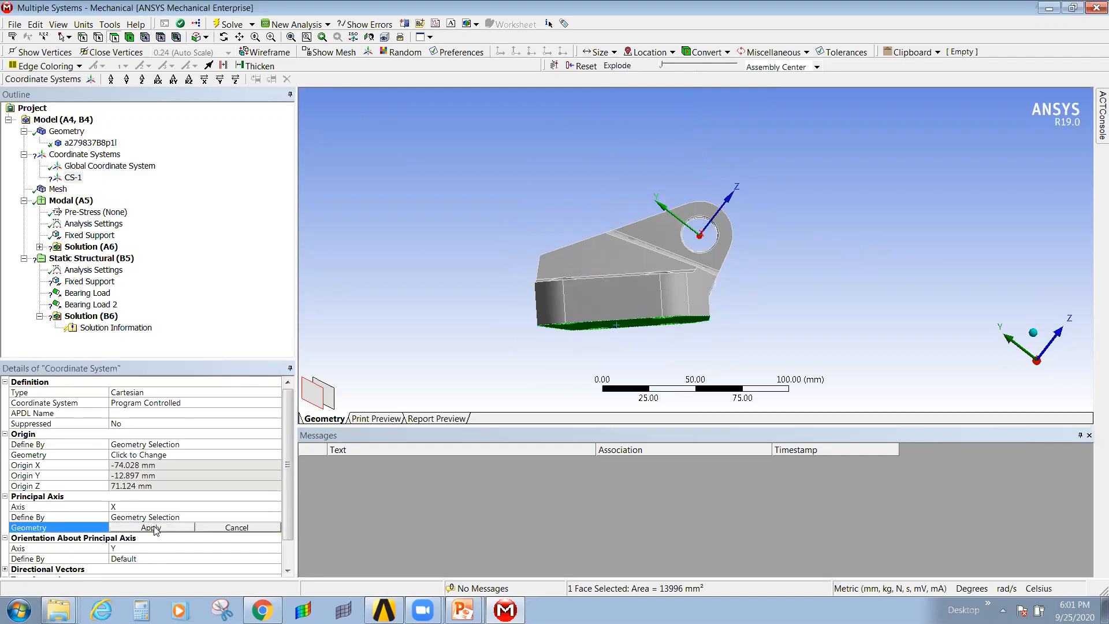
left_click(155, 530)
middle_click_drag(726, 327, 590, 324)
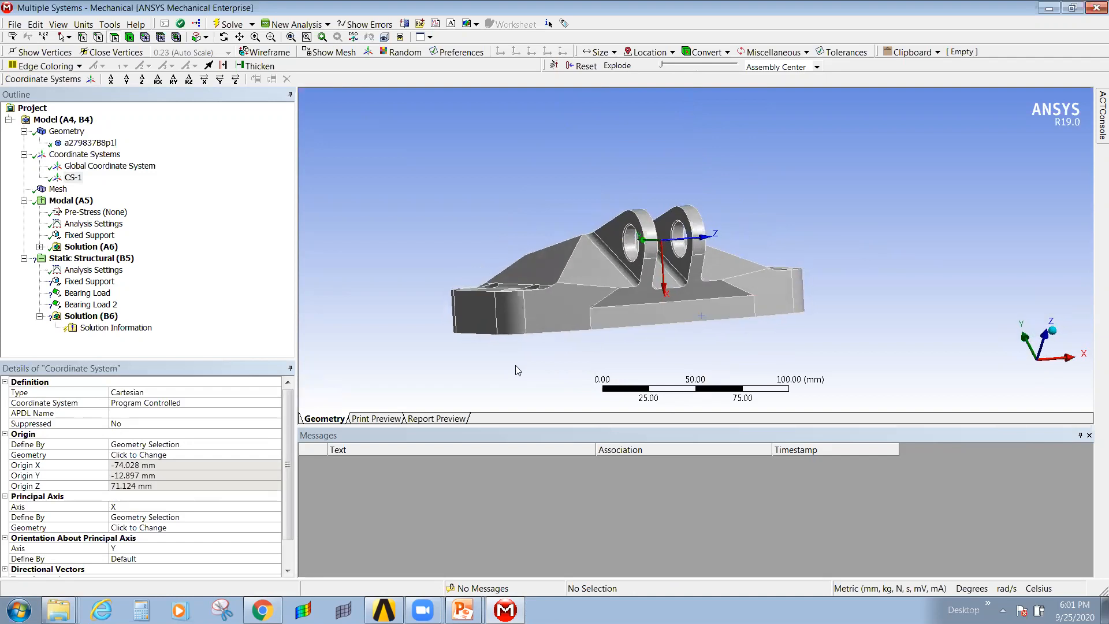
Expand CS-1's Directional Vectors and examine the X, Y and Z axis data.
scroll(283, 488, "down", 1)
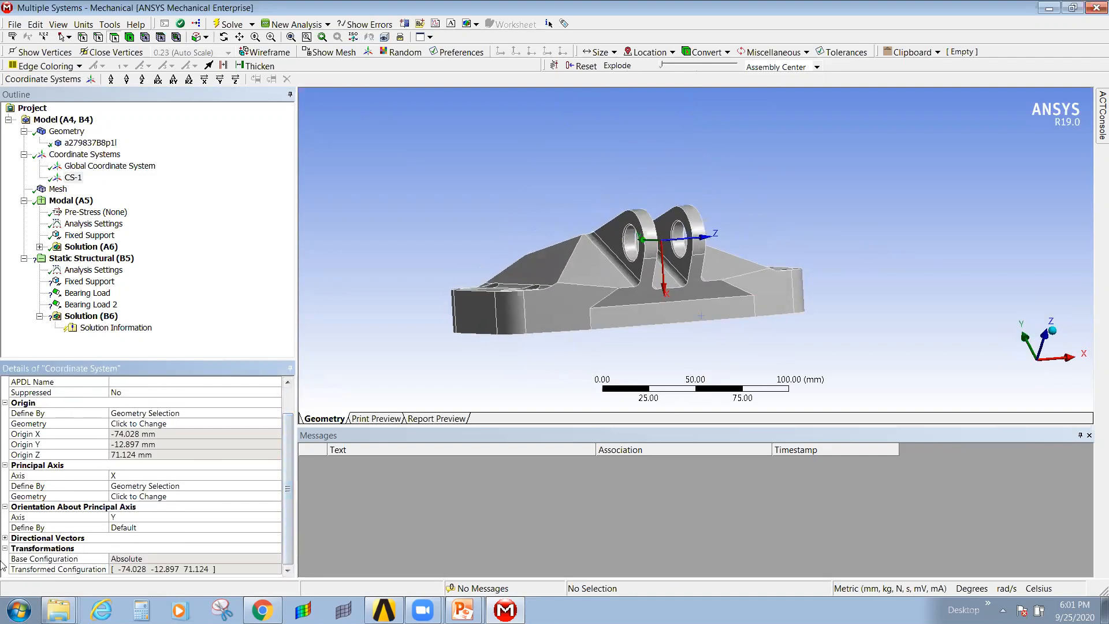
left_click(6, 537)
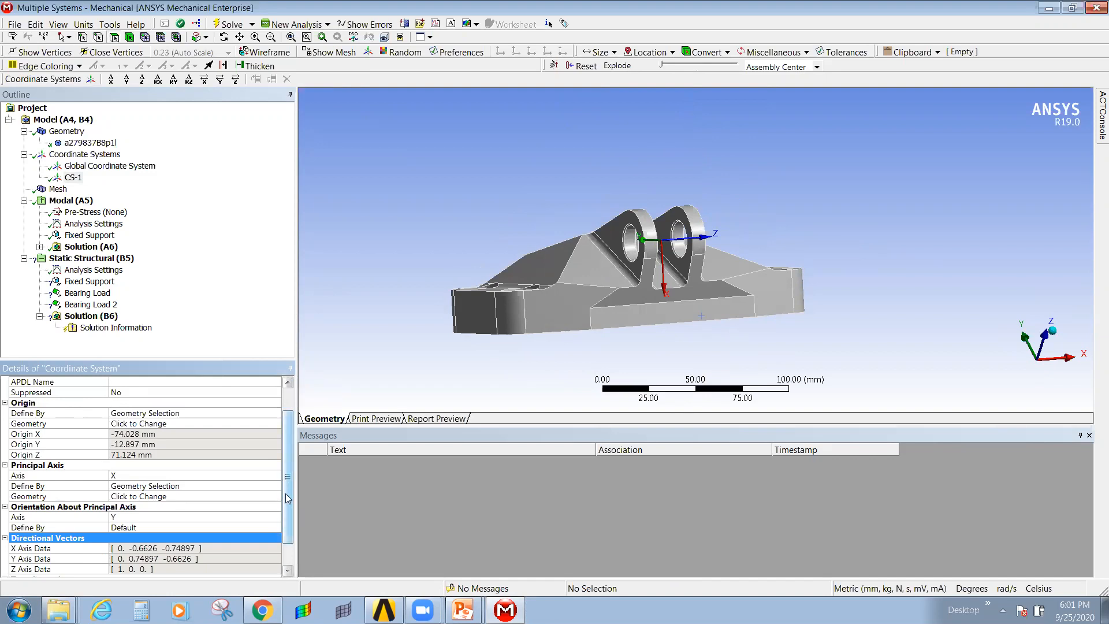
scroll(300, 519, "down", 1)
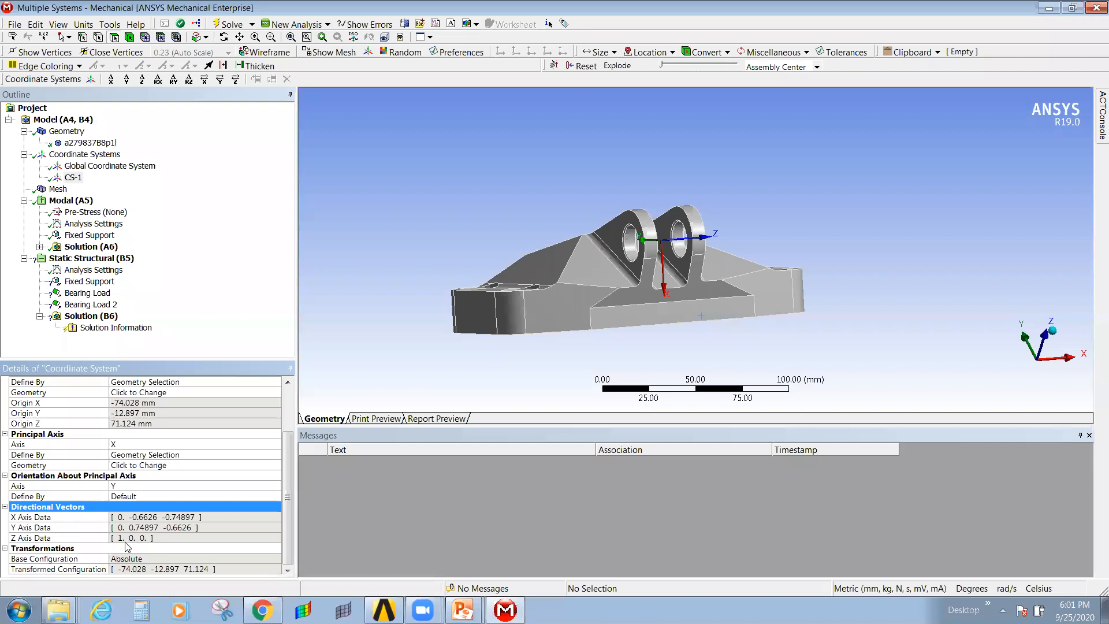
Collapse CS-1's directional vectors and set the coordinate system of the first Bearing Load to CS-1.
middle_click_drag(1022, 333, 973, 288)
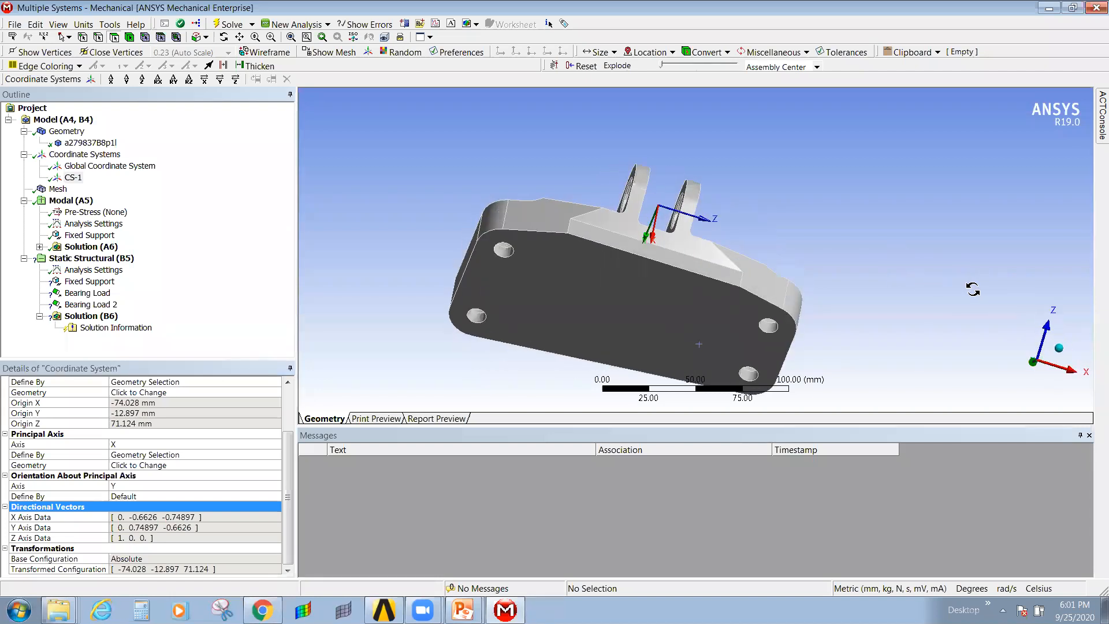
left_click(5, 507)
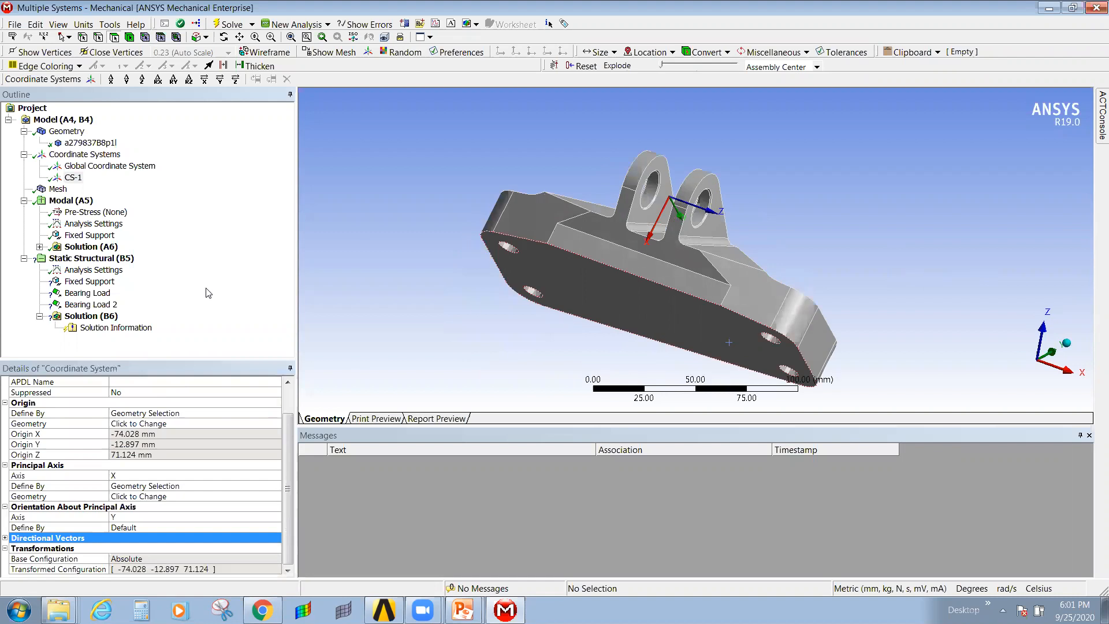
left_click(85, 293)
middle_click_drag(782, 306, 911, 339)
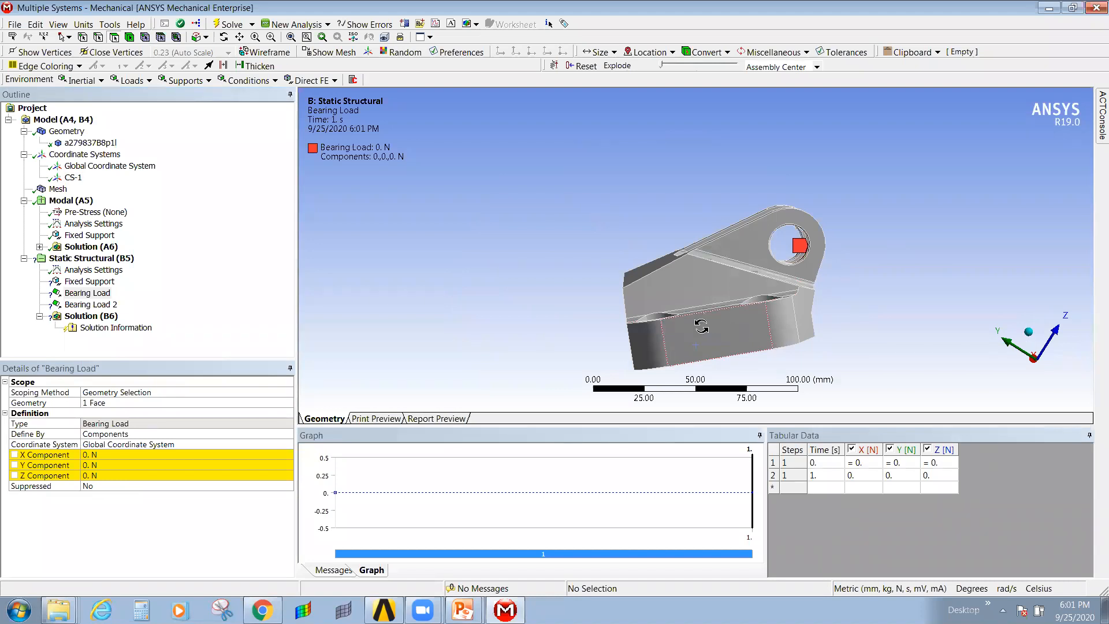
middle_click_drag(701, 327, 745, 353)
left_click(150, 435)
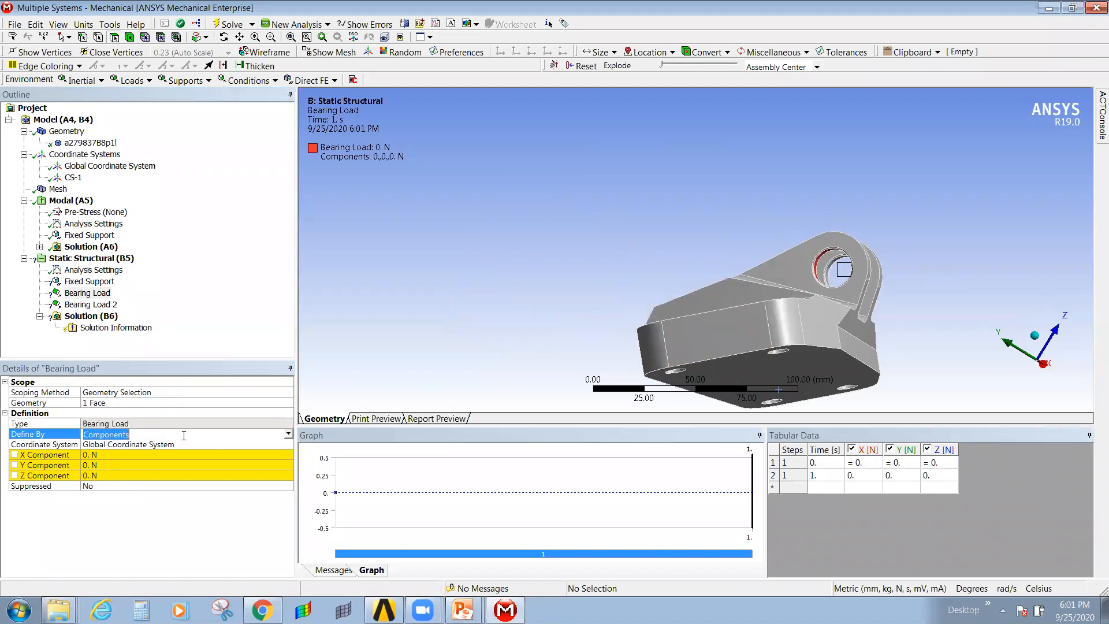
left_click(282, 445)
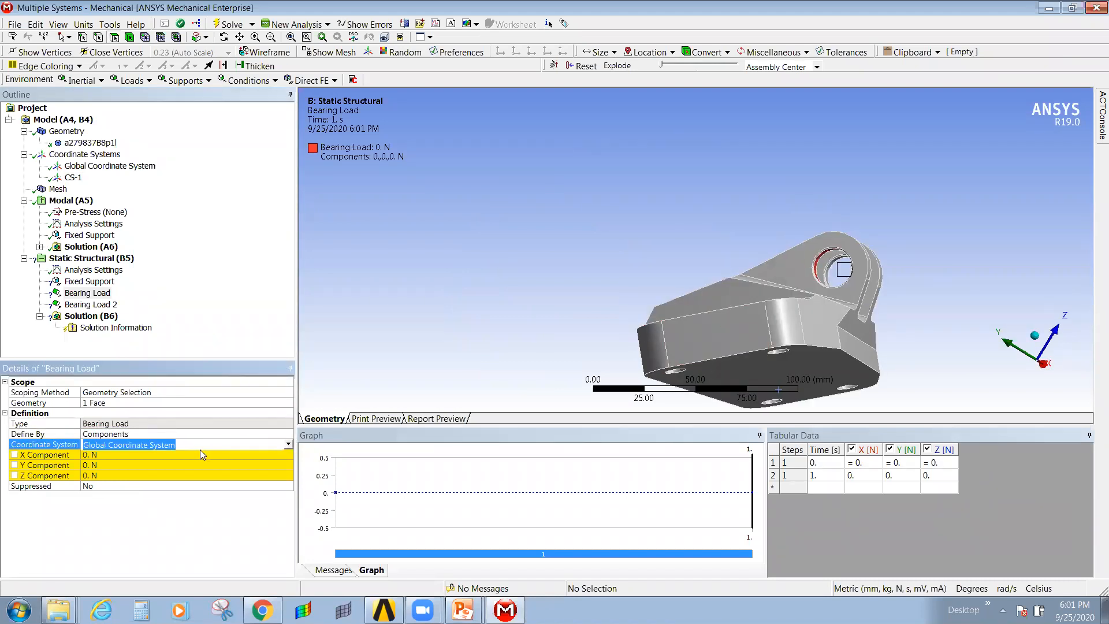
left_click(287, 445)
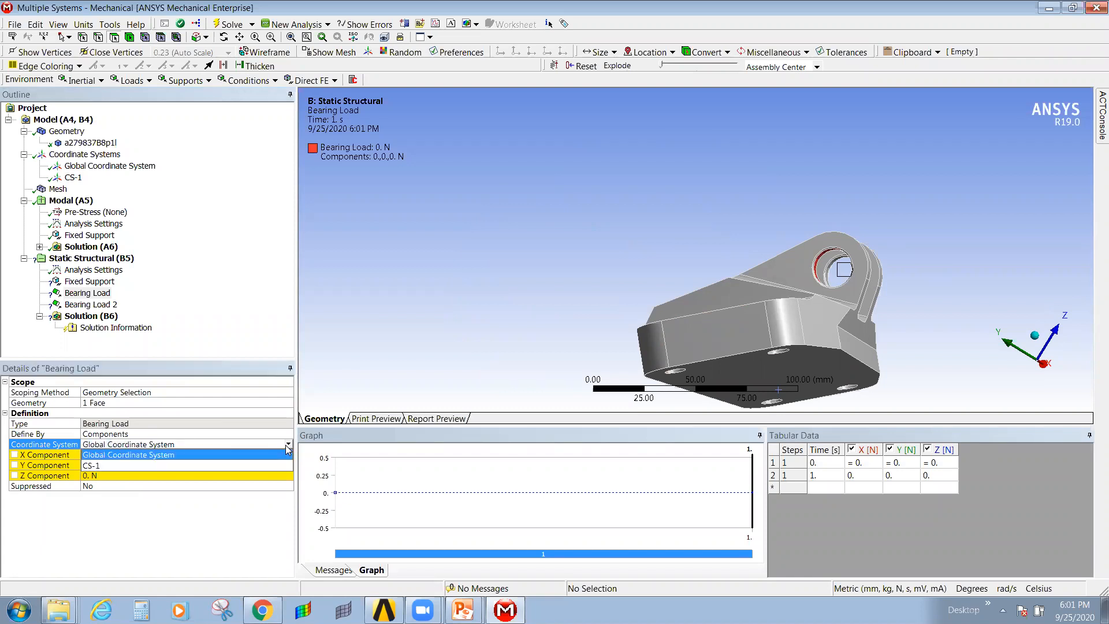
left_click(143, 466)
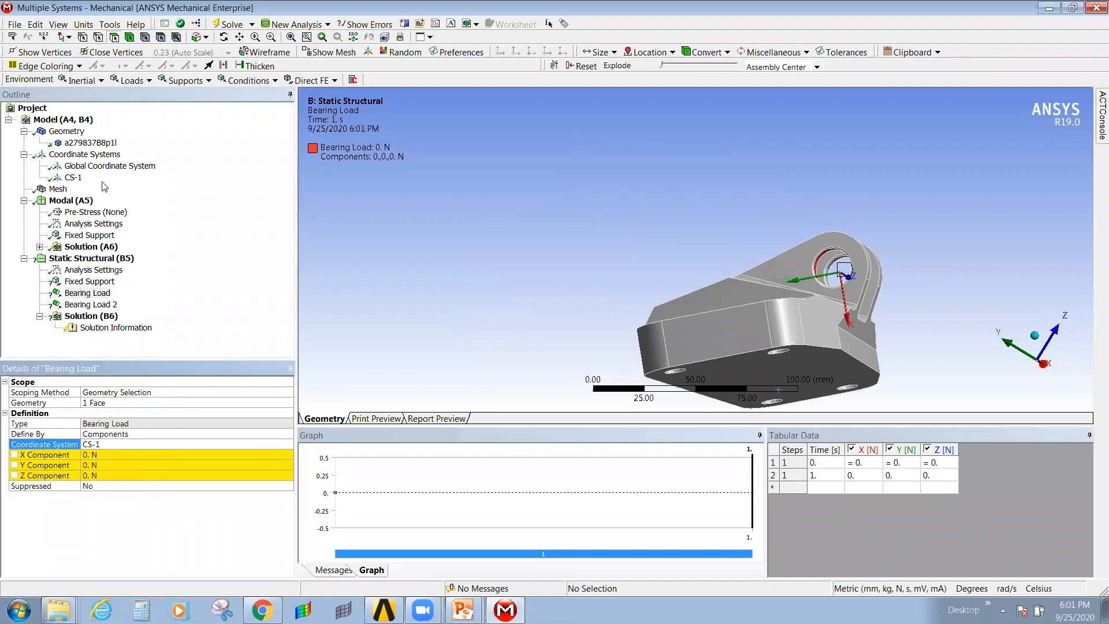
Switch to the PowerPoint presentation and read the case loads on the "Loads and BC's" slide.
middle_click_drag(852, 366, 787, 307)
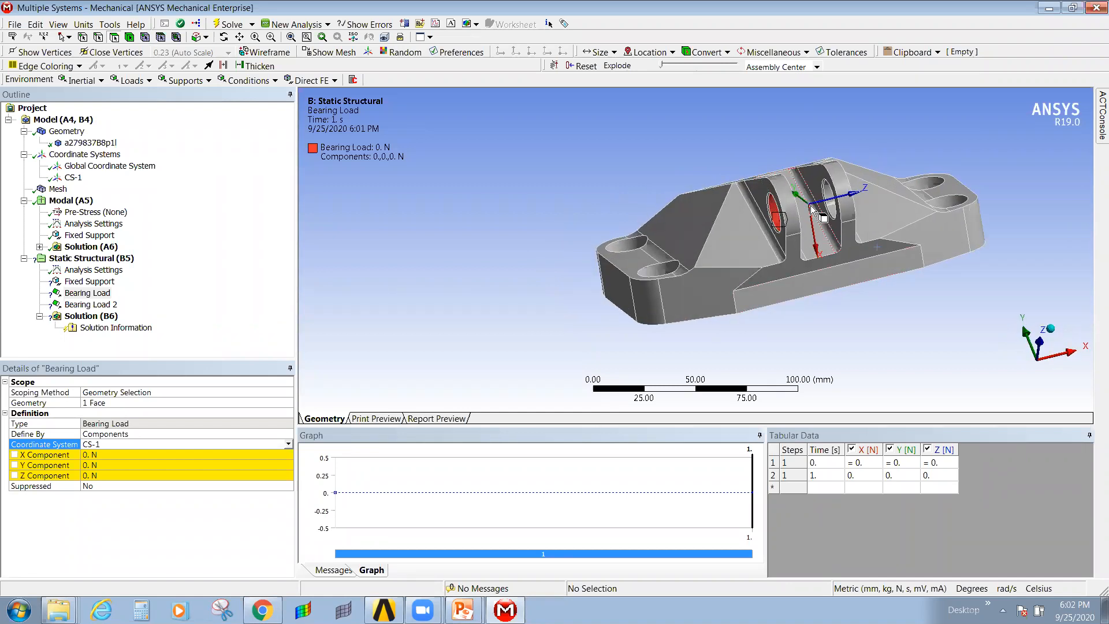
middle_click_drag(812, 207, 902, 226)
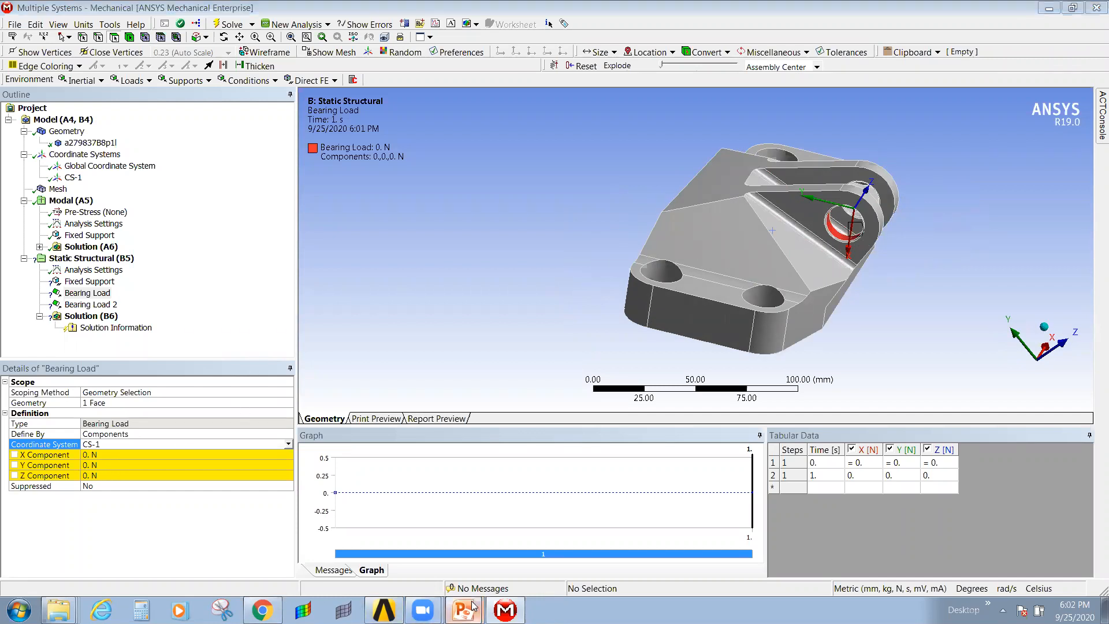
mouse_move(464, 609)
left_click(435, 579)
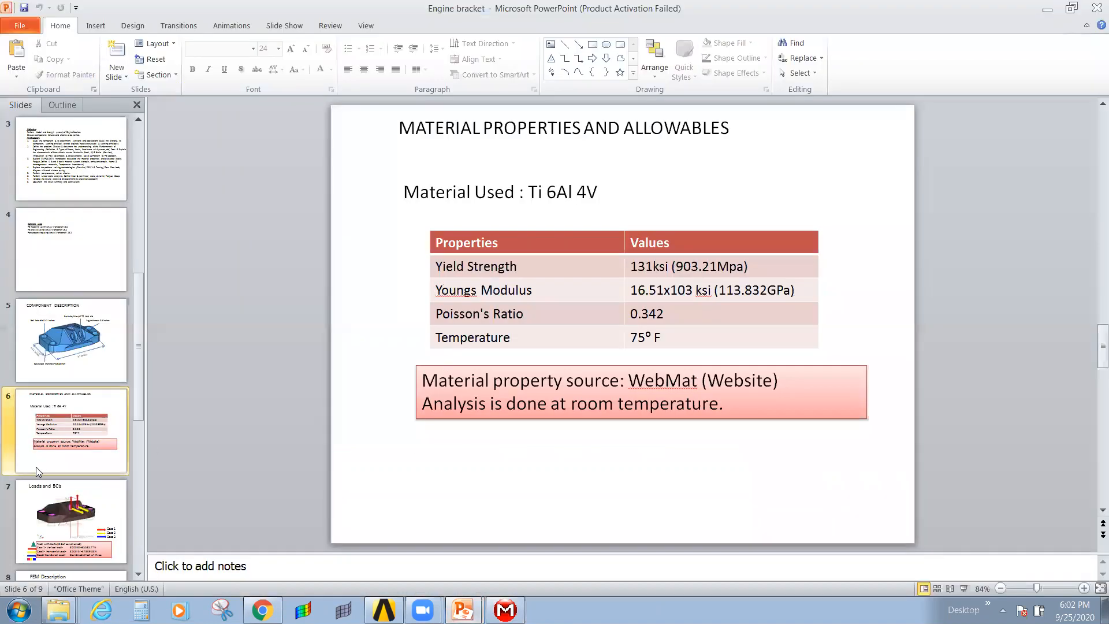
left_click(77, 497)
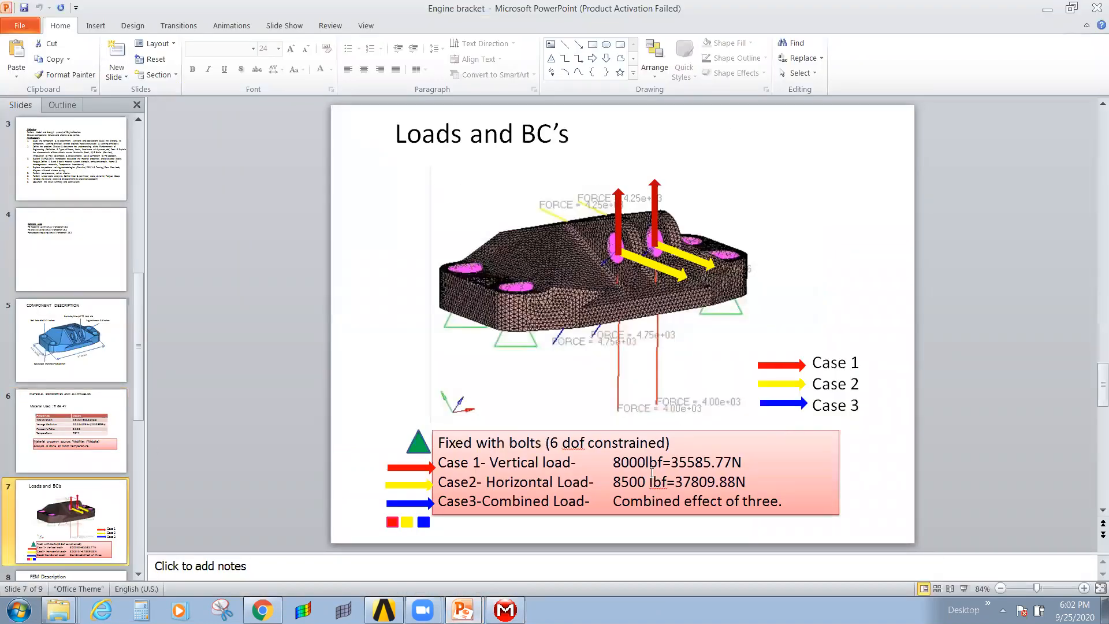
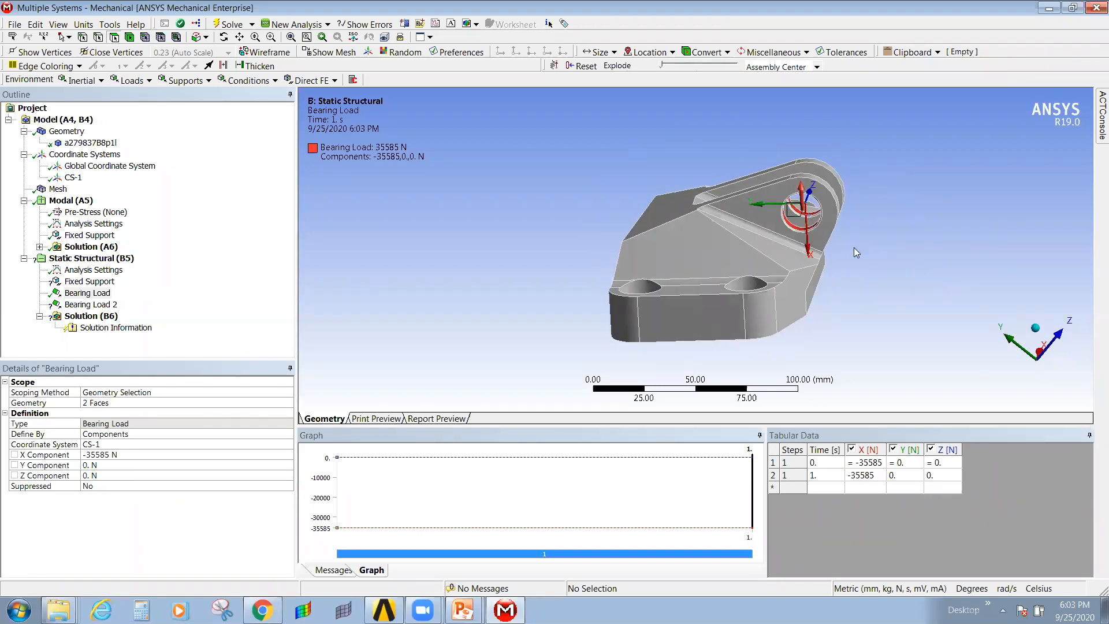
Rescope the first Bearing Load to the inner cylindrical face of only the lug hole not used by Bearing Load 2.
middle_click_drag(815, 326, 677, 324)
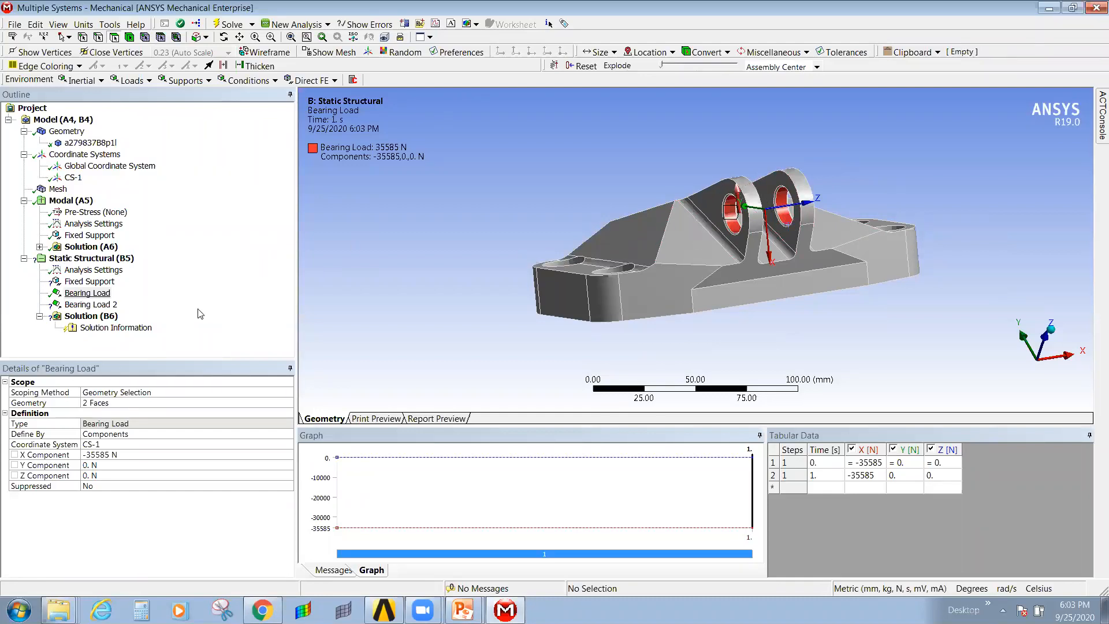
left_click(97, 295)
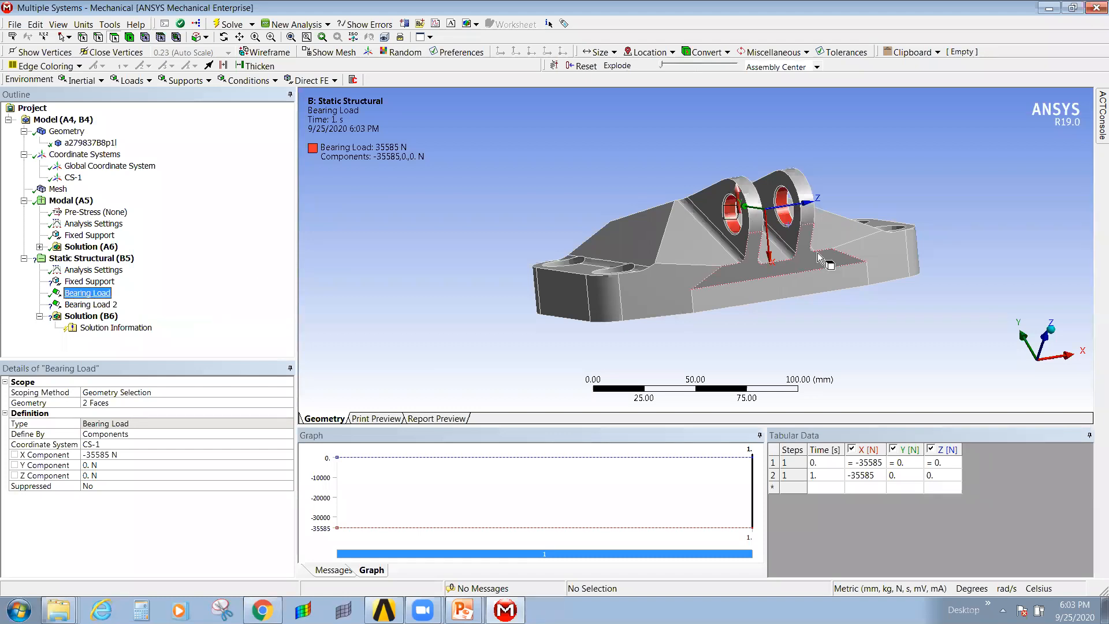
left_click(149, 402)
left_click(781, 206)
left_click(782, 206, "ctrl")
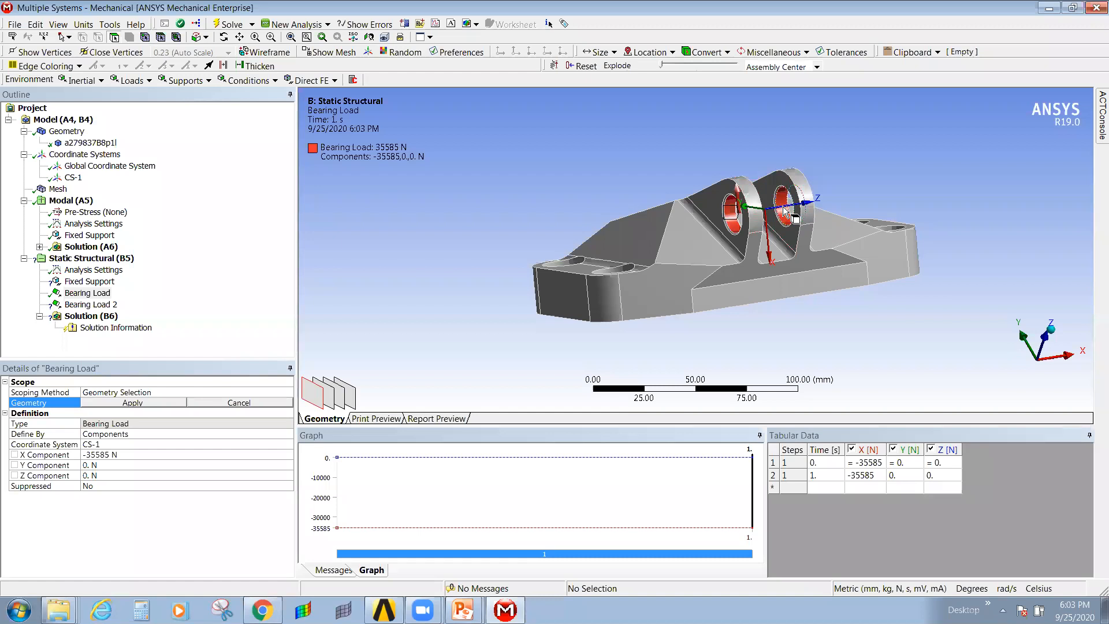
left_click(730, 217)
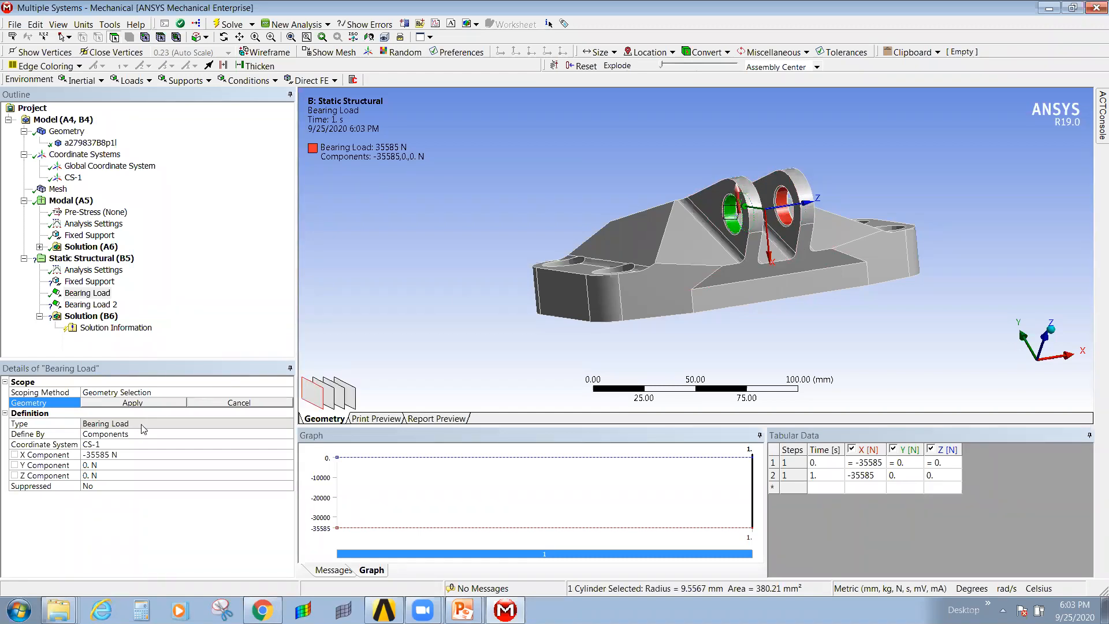
left_click(133, 403)
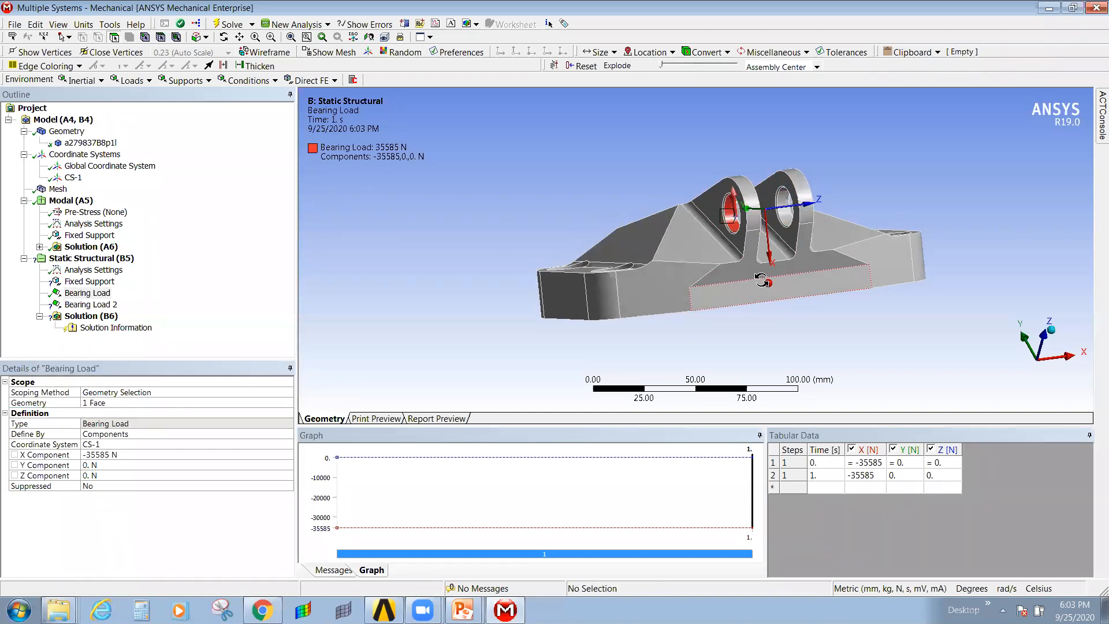
Define Bearing Load 2 by Components and set its coordinate system to CS-1.
left_click(95, 304)
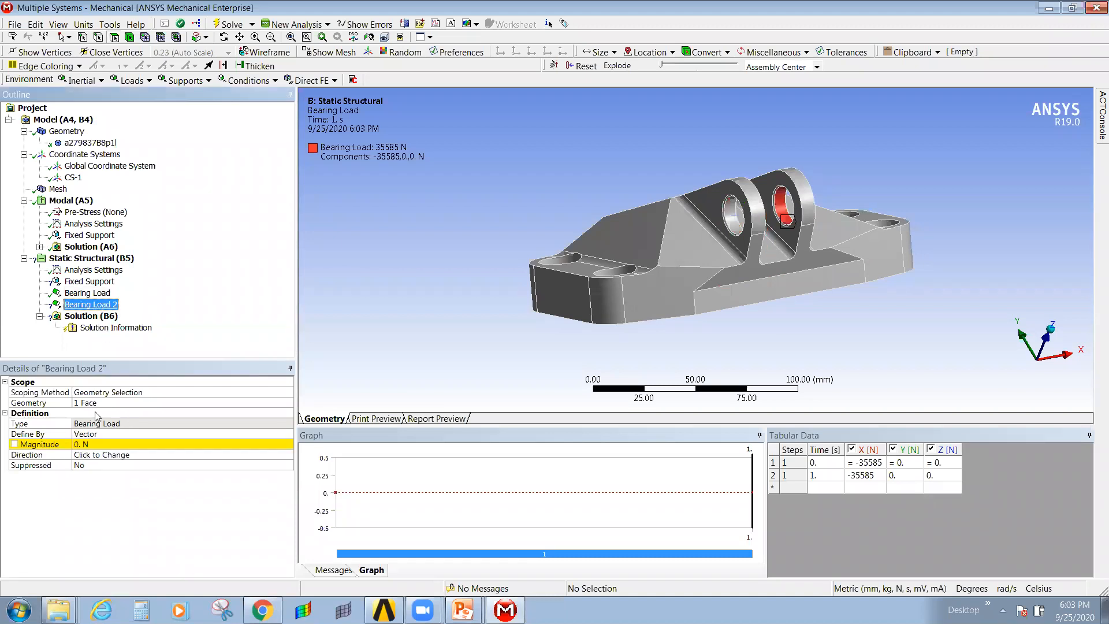
left_click(104, 433)
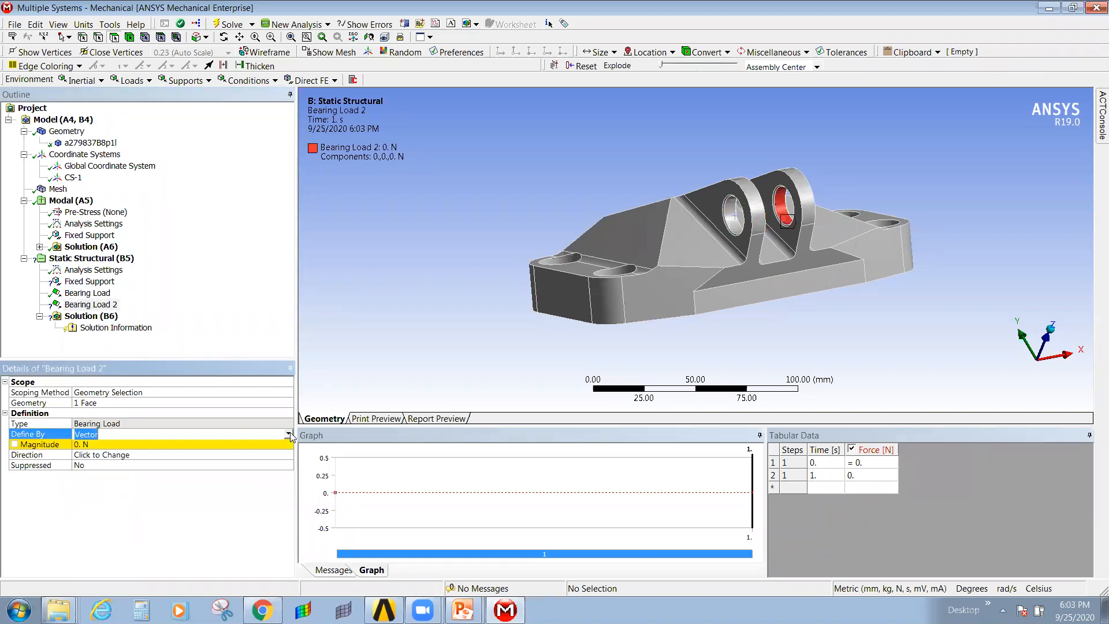
left_click(166, 450)
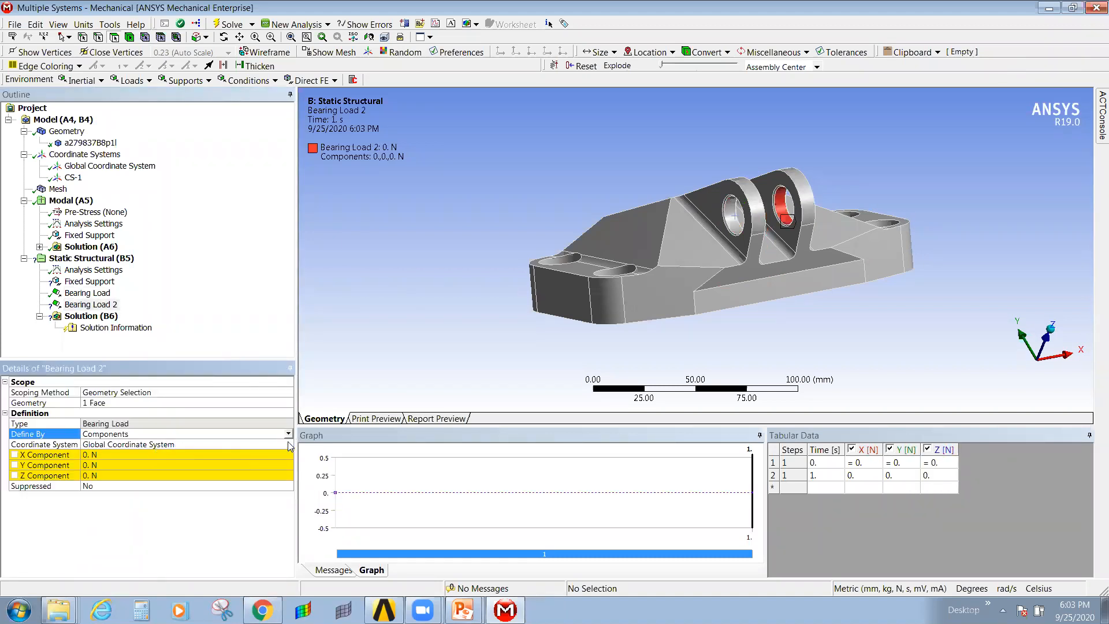
left_click(289, 444)
left_click(289, 443)
left_click(126, 455)
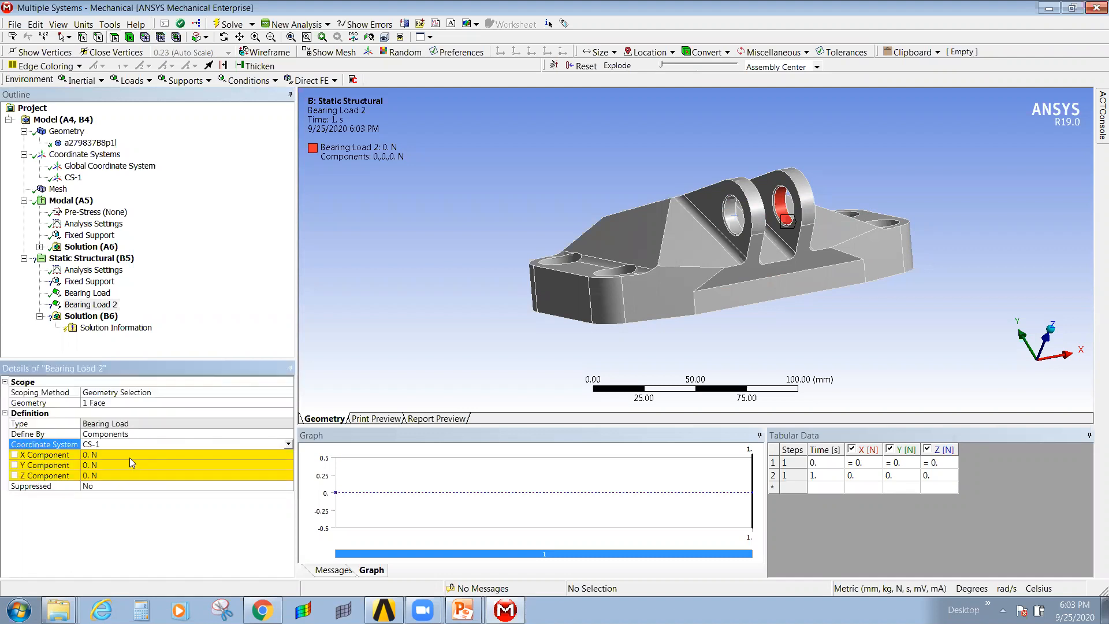
Set Bearing Load 2's X Component to -35585 N.
left_click(127, 454)
type("-35585")
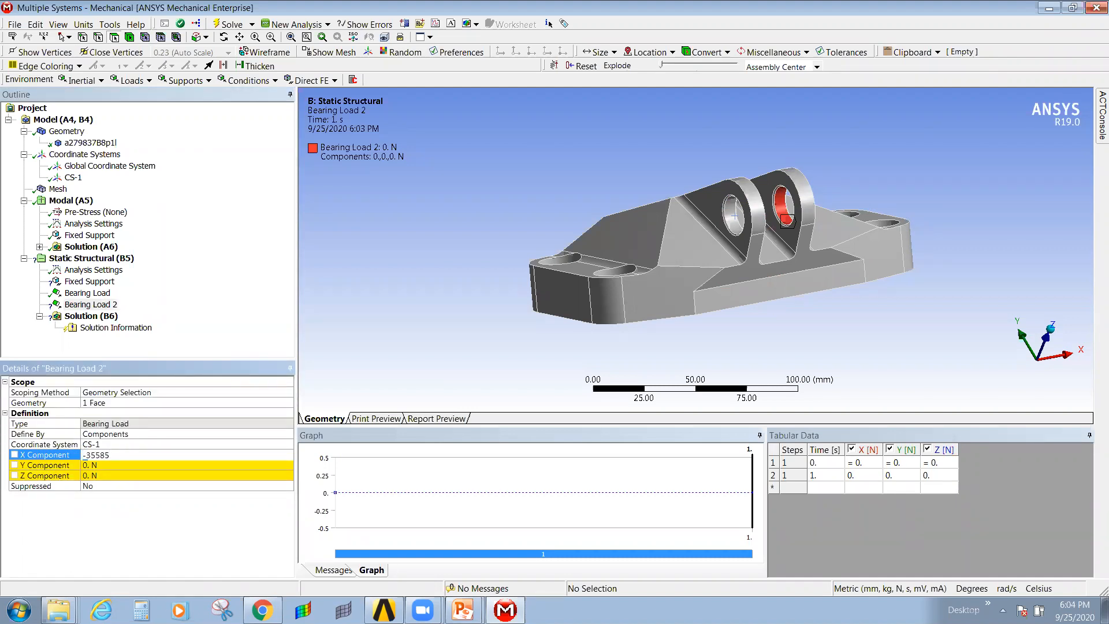
key("Return")
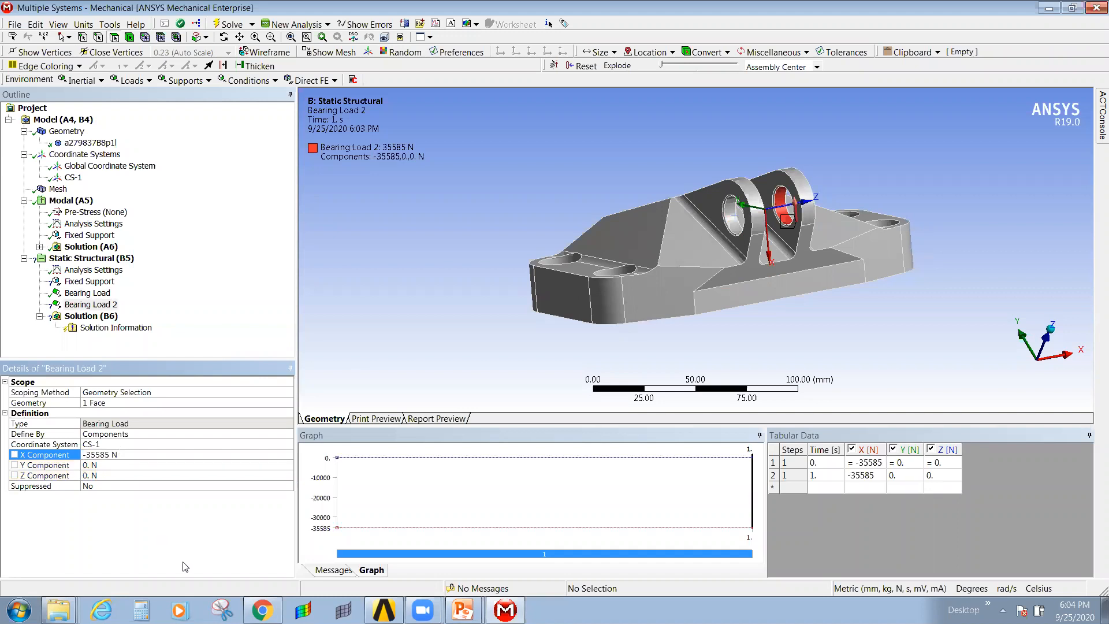
middle_click_drag(792, 263, 851, 256)
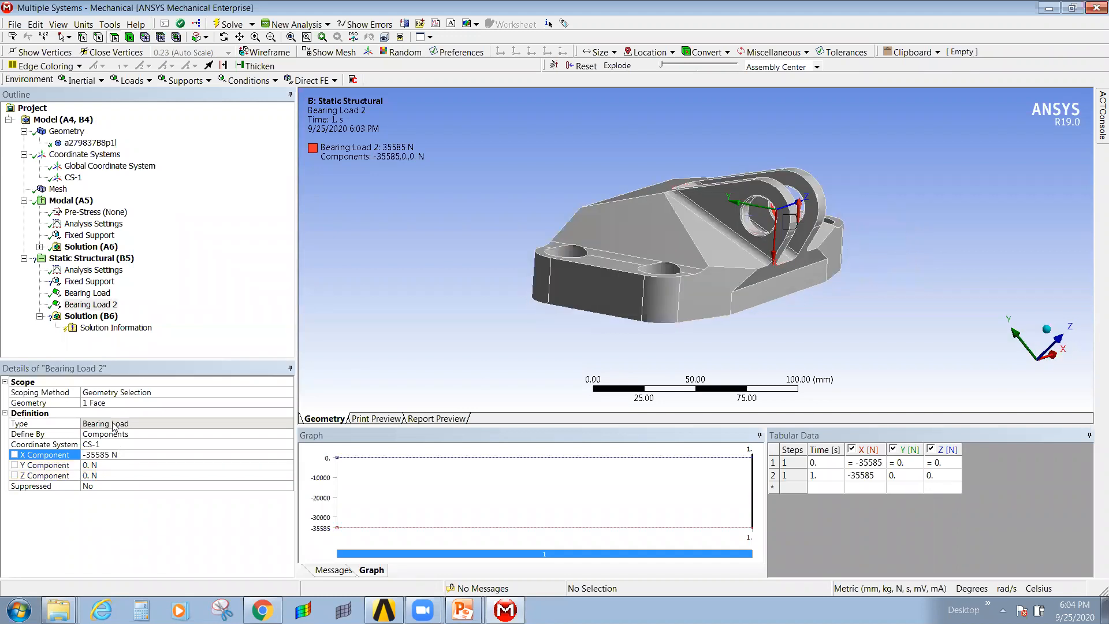
Check which geometry Bearing Load 2, Bearing Load and the static structural Fixed Support are scoped to.
left_click(107, 303)
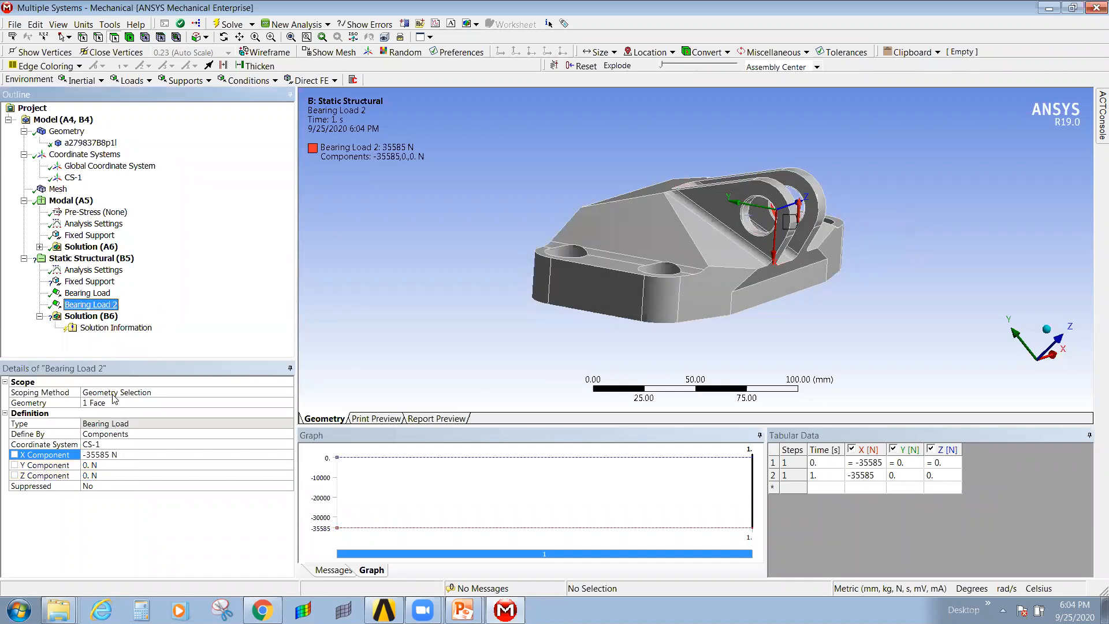
left_click(116, 402)
left_click(116, 404)
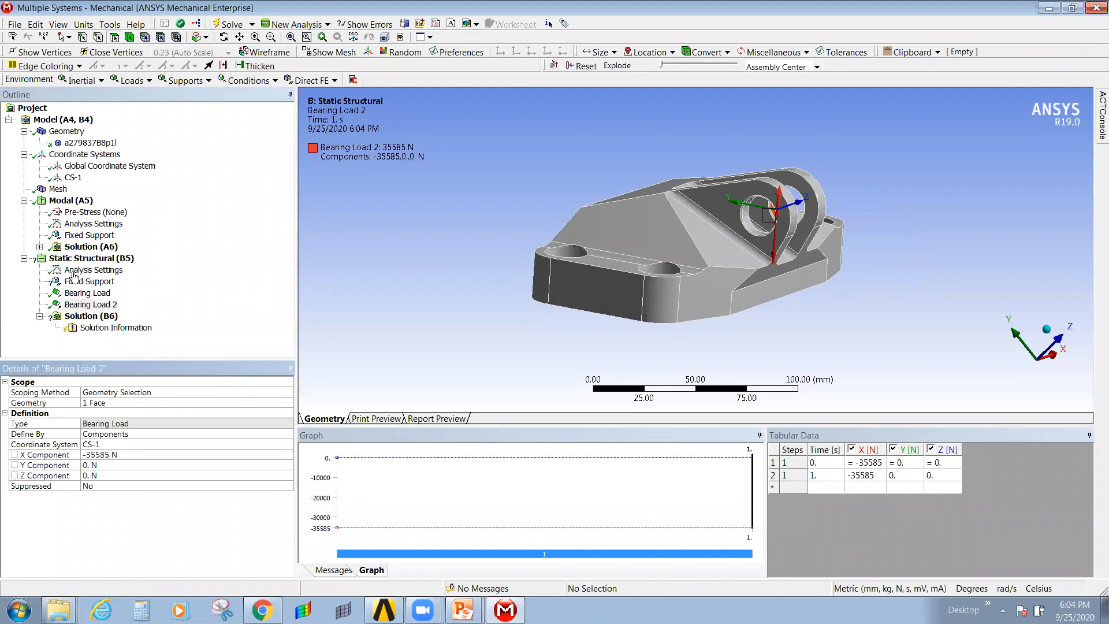
left_click(86, 294)
left_click(99, 402)
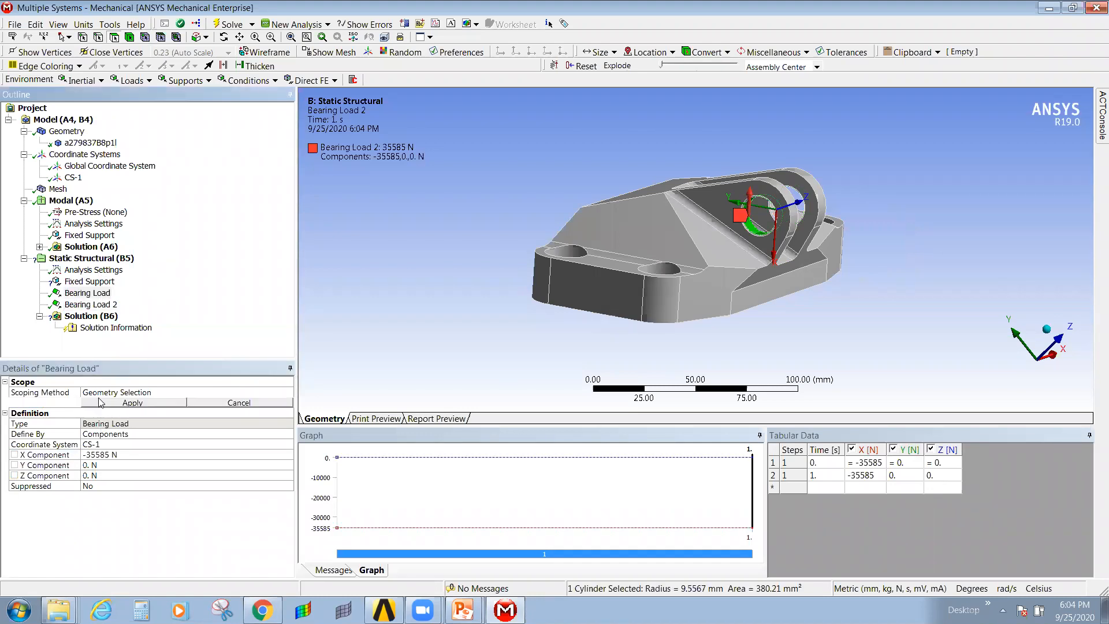
middle_click_drag(641, 288, 716, 277)
left_click(106, 304)
left_click(89, 282)
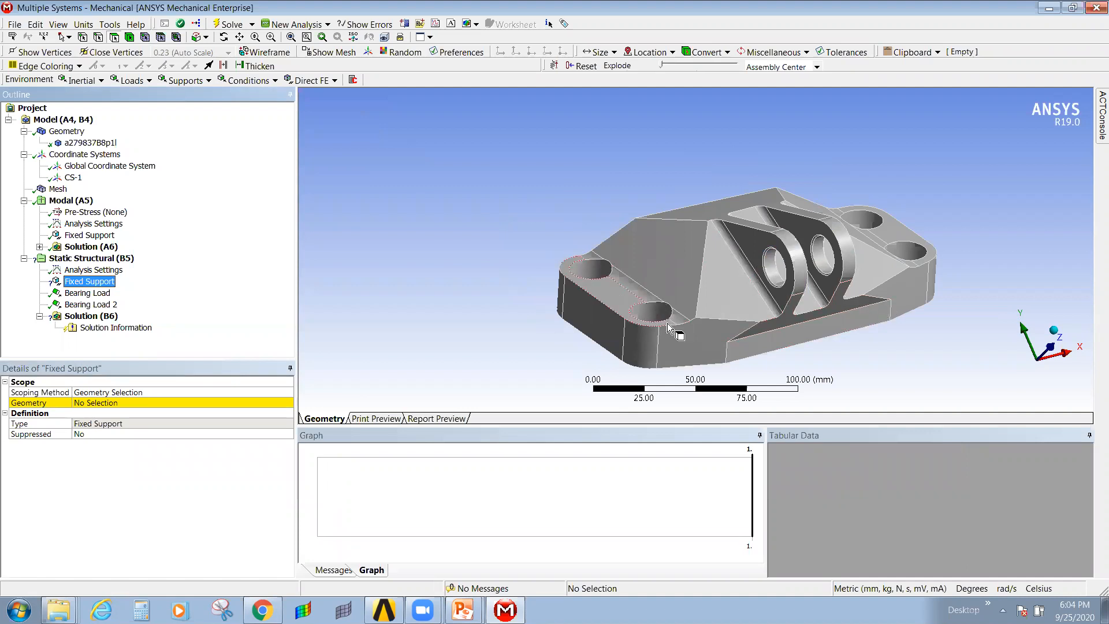
middle_click_drag(799, 275, 758, 232, "ctrl")
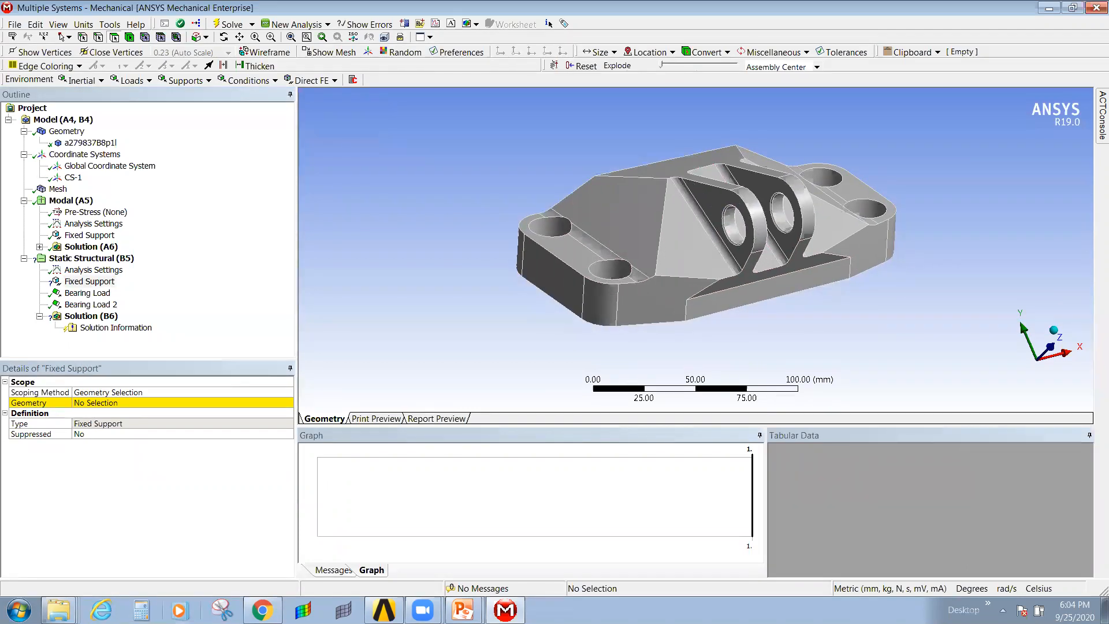
Switch to Calculator, divide 35585 by 2, copy the result and return to Mechanical.
left_click(140, 610)
type("35585")
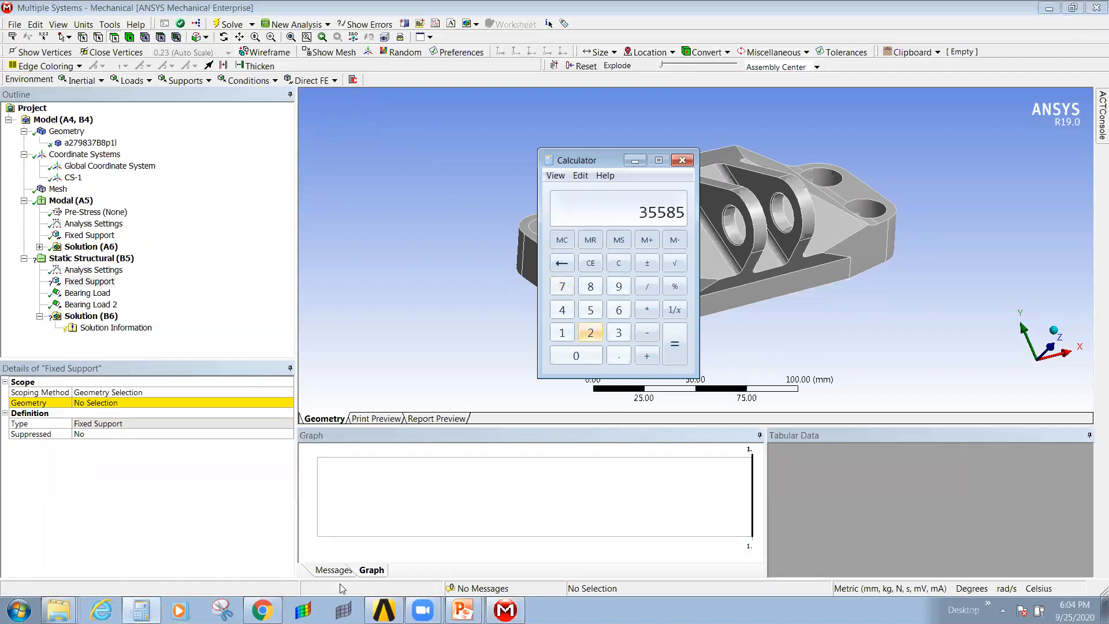
type("/2=")
right_click(629, 208)
left_click(649, 215)
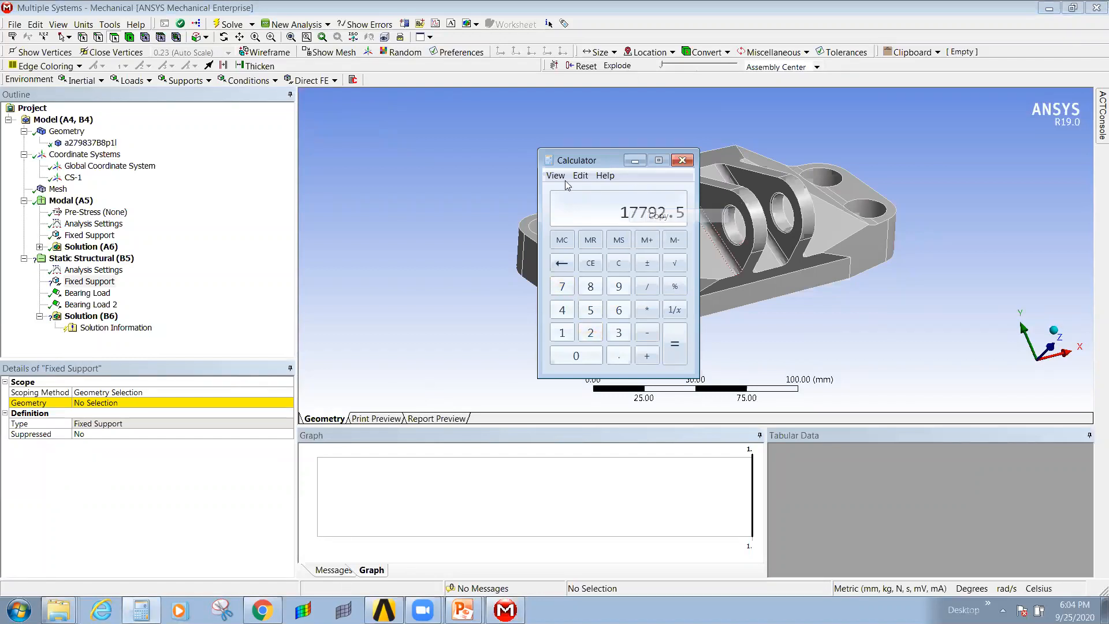
left_click(246, 336)
Set the X Component of the first Bearing Load to -17792.5 N.
left_click(103, 293)
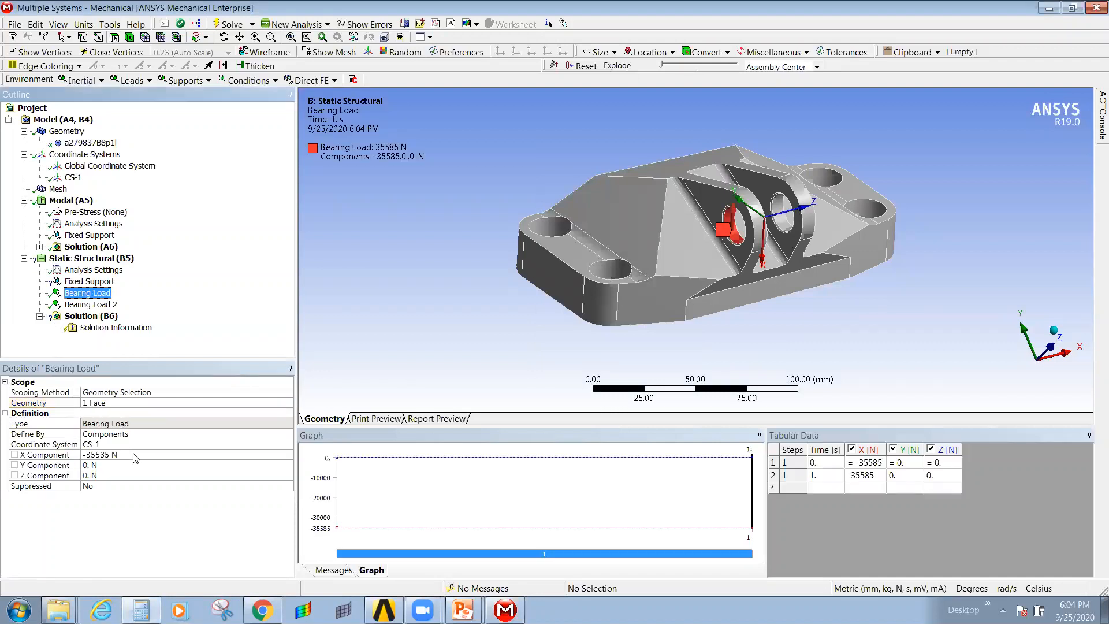
left_click(122, 455)
type("-")
key("ctrl+v")
key("Return")
Set Bearing Load 2's X Component to -17792.5 N.
left_click(98, 305)
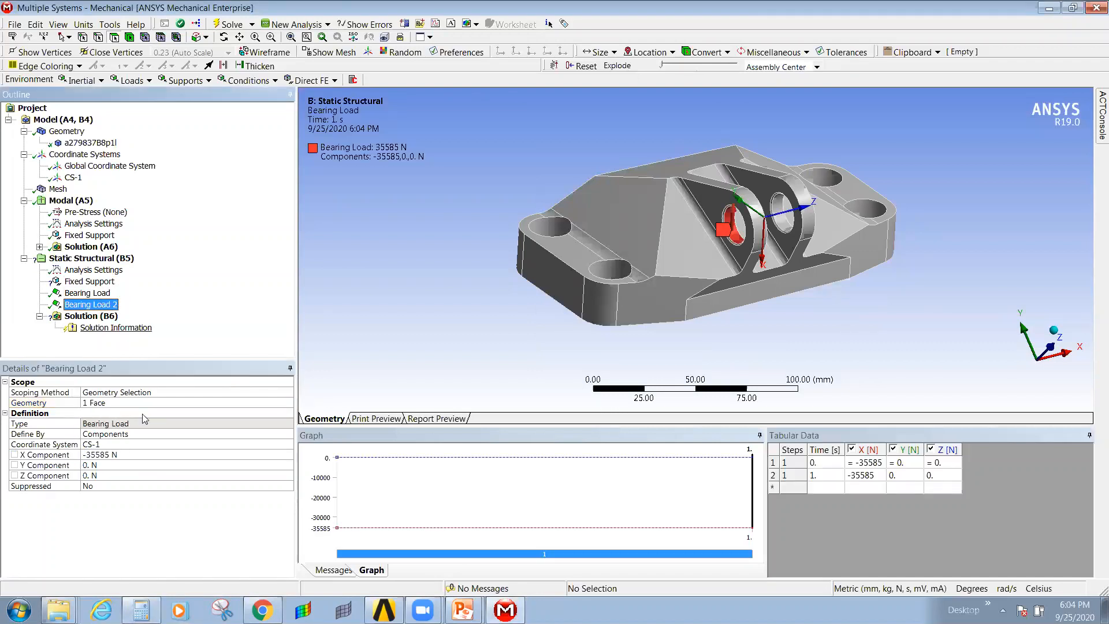
left_click(149, 454)
type("-")
key("ctrl+v")
key("Return")
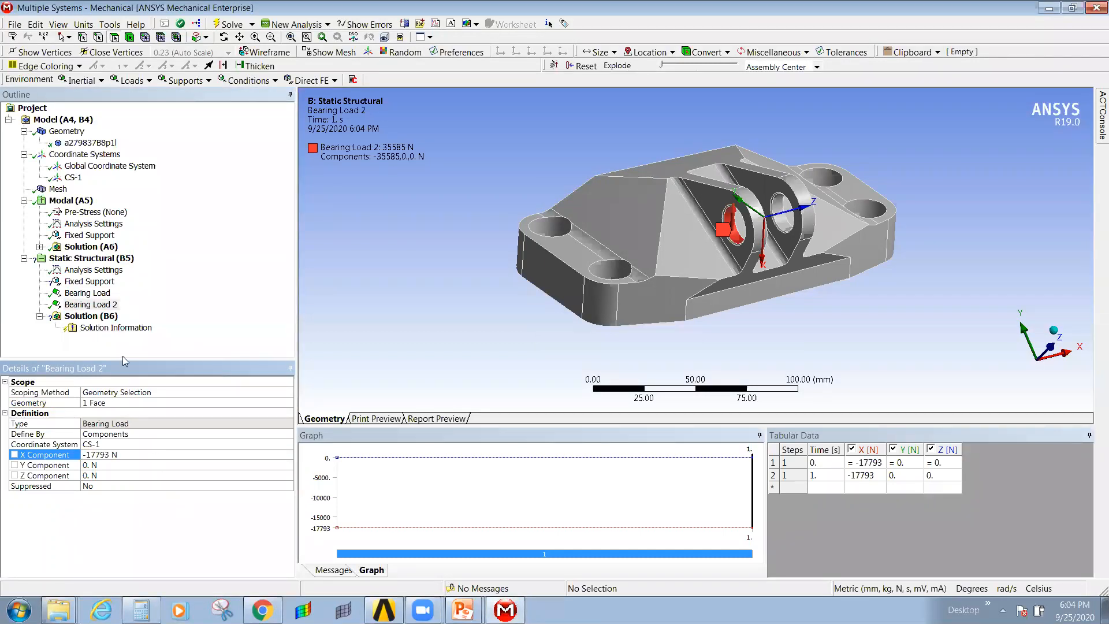
Scope the static structural Fixed Support to the cylindrical faces of the four bolt holes, and display all boundary conditions of the analysis together.
left_click(87, 304)
left_click(86, 281)
mouse_move(762, 271)
middle_mouse_down()
mouse_move(781, 308)
mouse_move(775, 288)
middle_mouse_up()
left_click(605, 321)
left_click(555, 239, "ctrl")
left_click(831, 121, "ctrl")
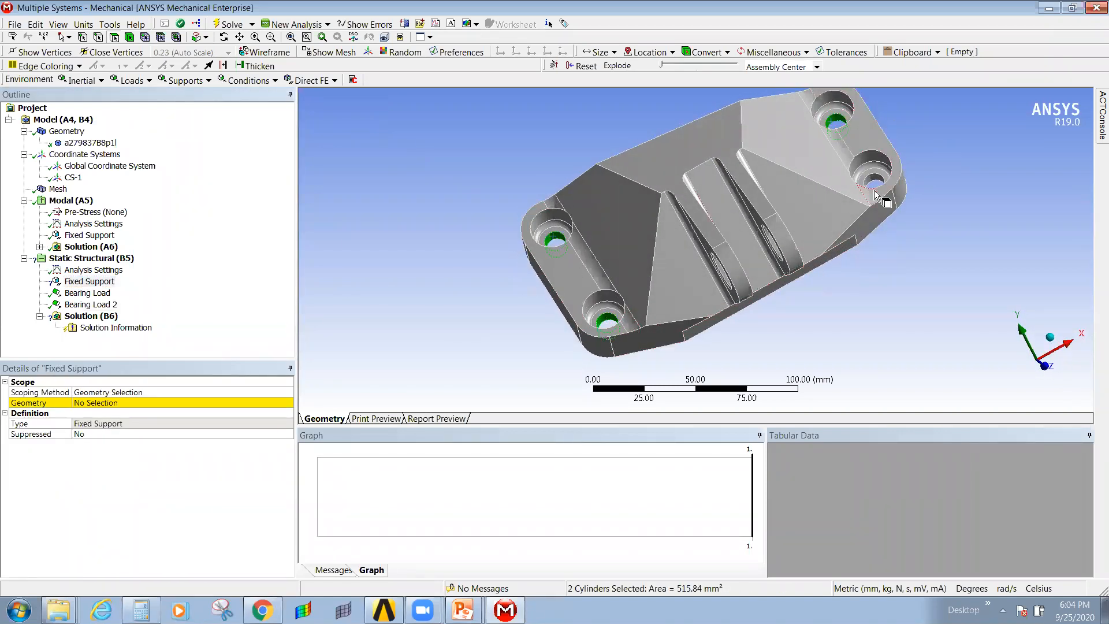
left_click(874, 178, "ctrl")
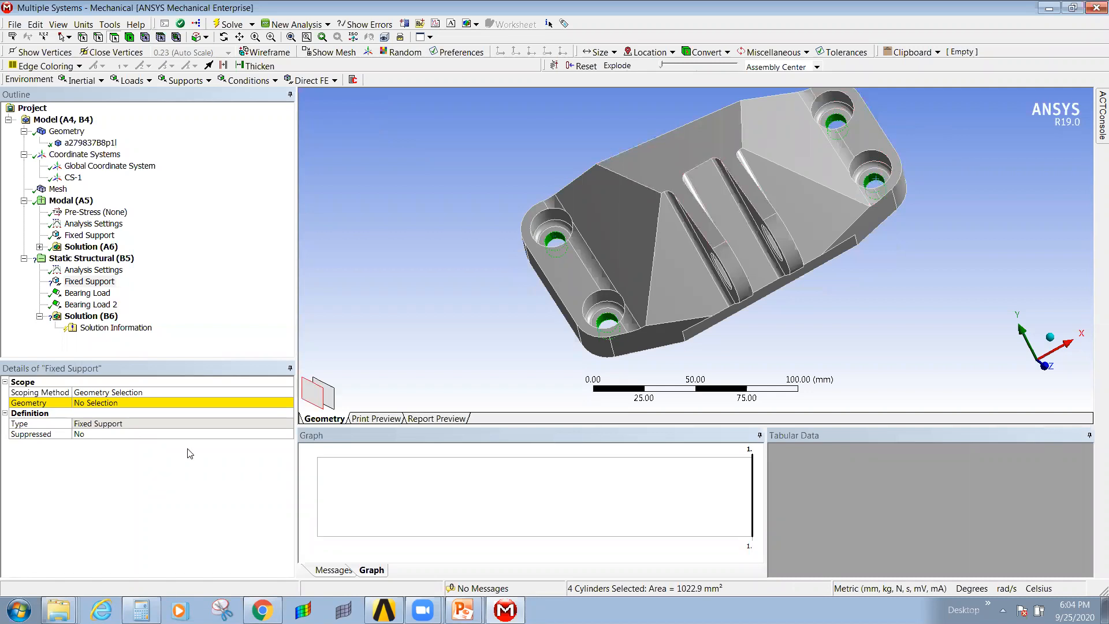
left_click(122, 402)
left_click(123, 404)
middle_click_drag(703, 295, 748, 282)
left_click(91, 258)
middle_click_drag(629, 269, 794, 273)
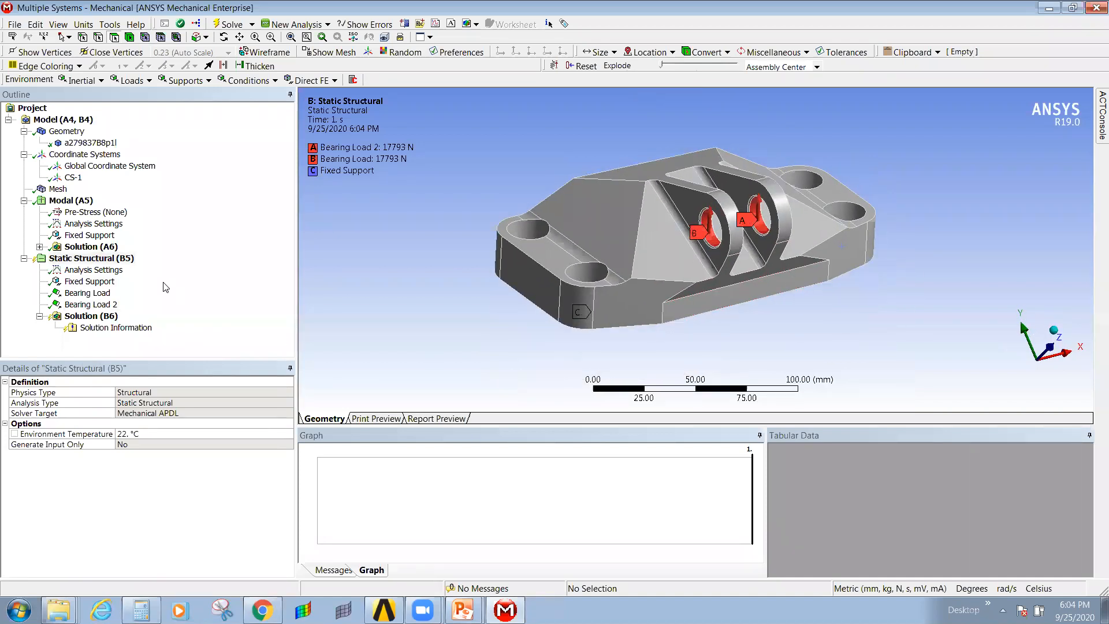
Add Total Deformation and Equivalent (von-Mises) Stress results to the static structural solution.
right_click(95, 317)
mouse_move(191, 324)
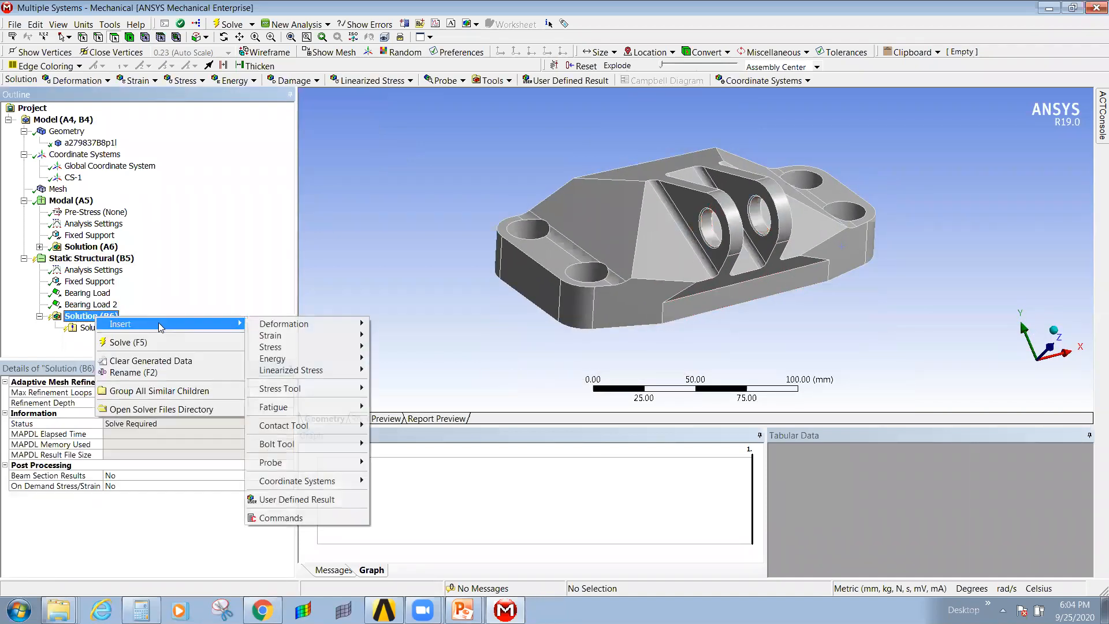
mouse_move(287, 328)
left_click(409, 326)
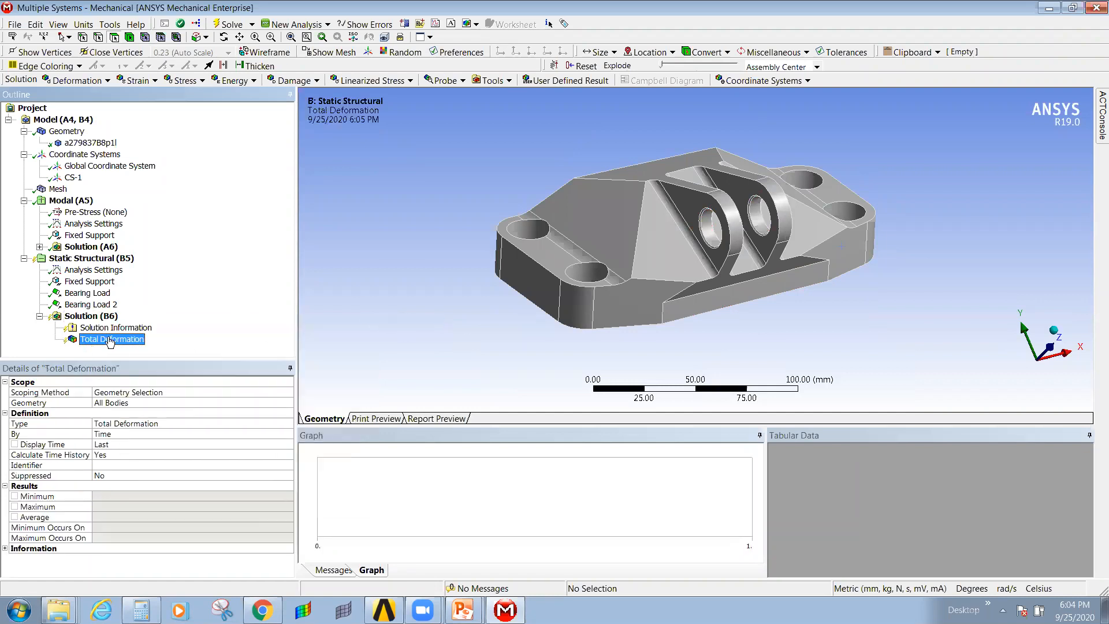
right_click(84, 316)
mouse_move(109, 319)
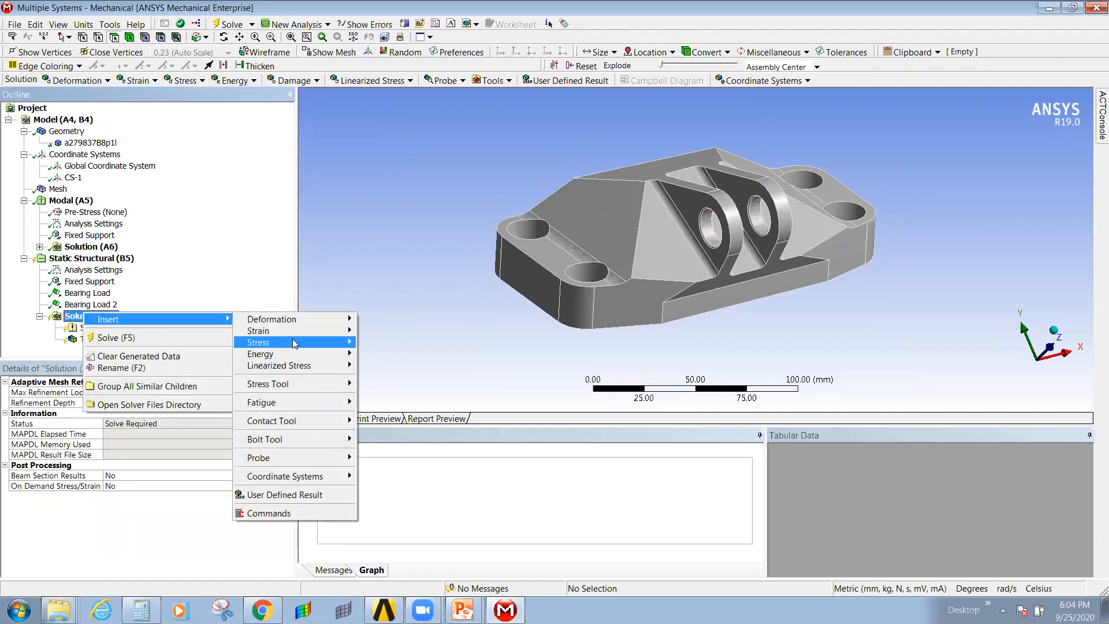
mouse_move(295, 342)
left_click(395, 342)
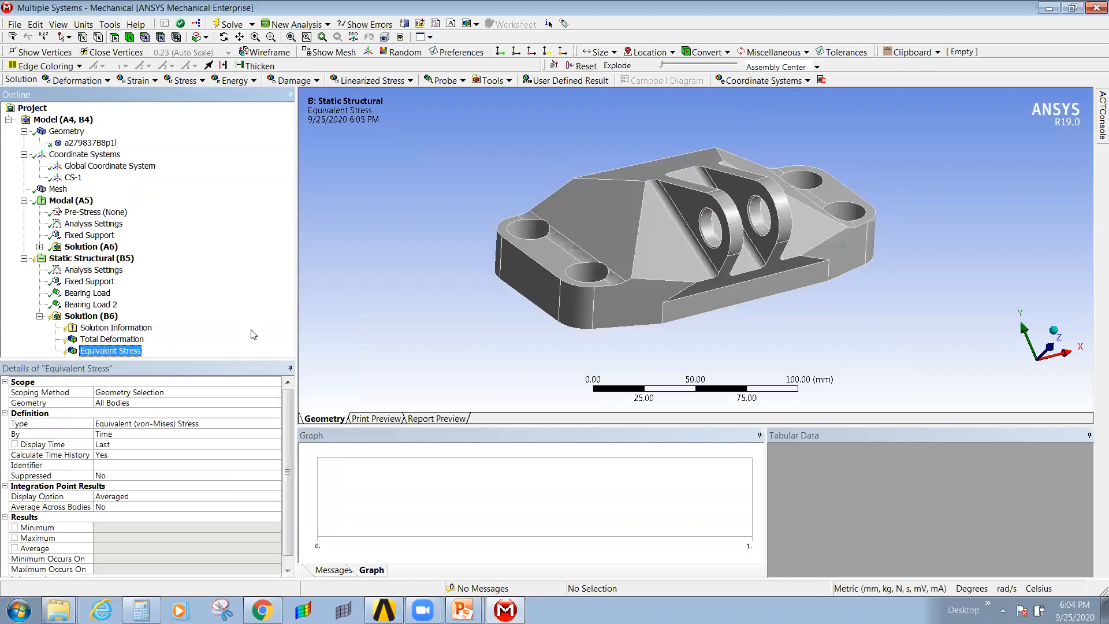
Solve the static structural analysis with the two requested results.
left_click(87, 316)
right_click(87, 316)
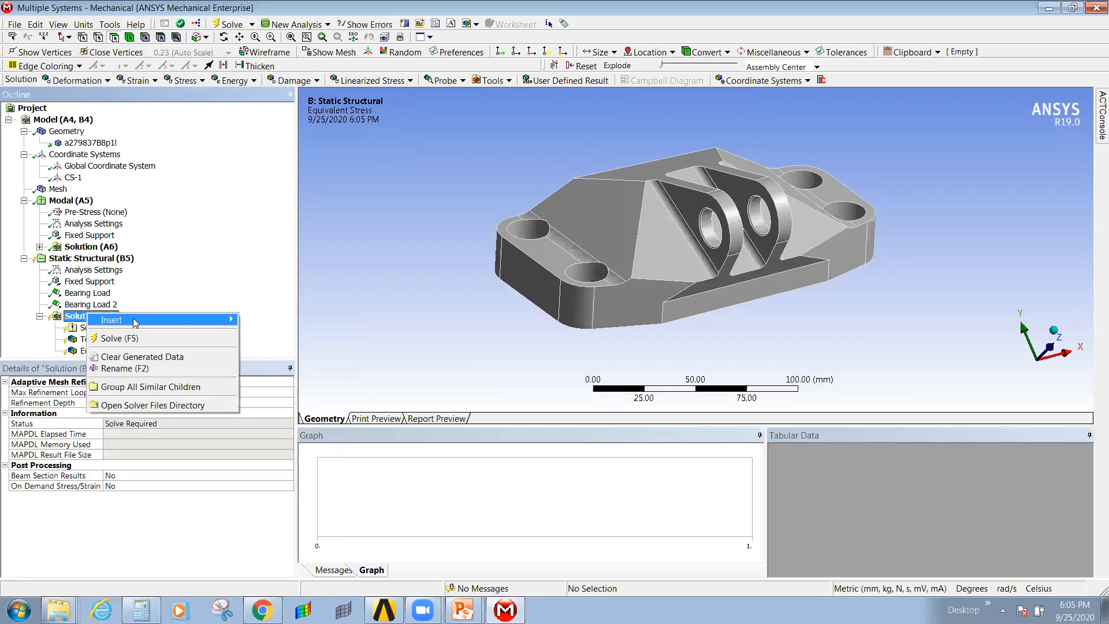
left_click(131, 339)
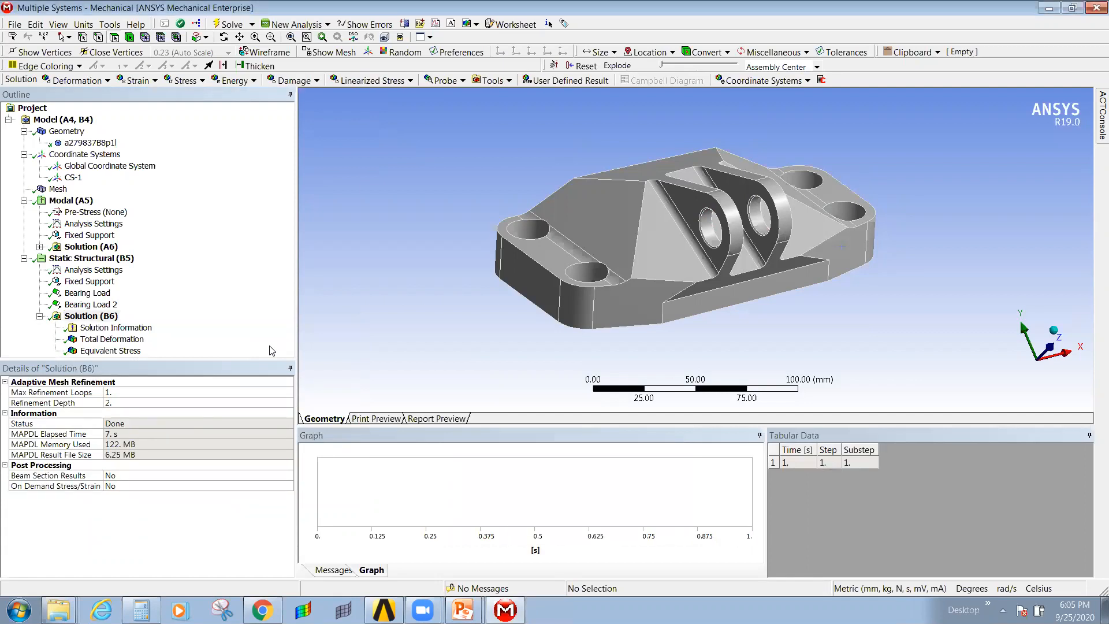
left_click(230, 319)
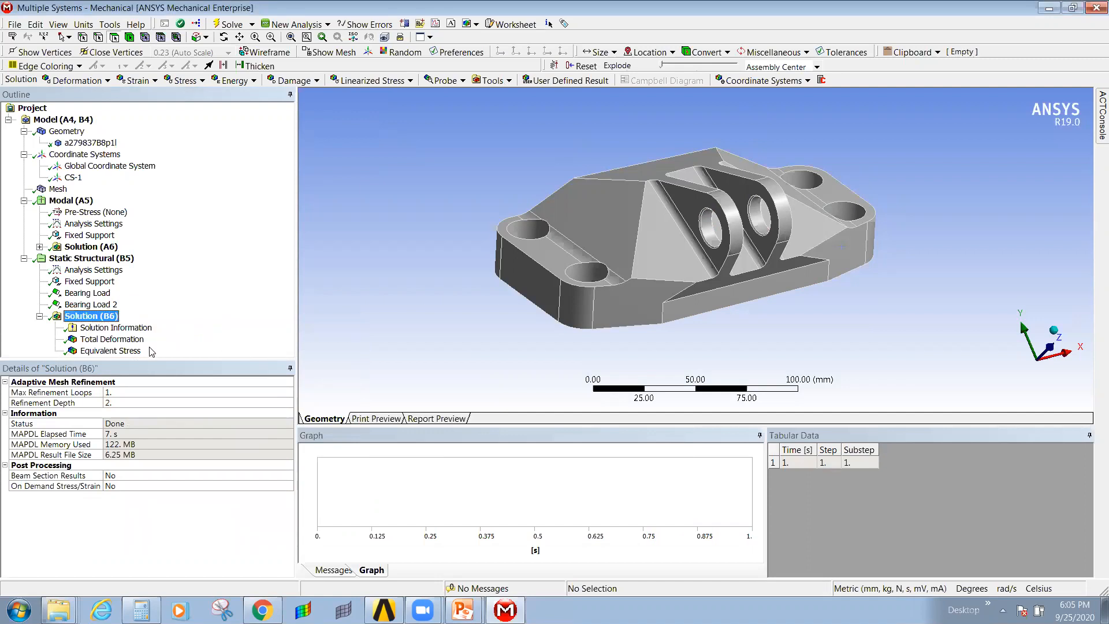
Examine the Total Deformation and Equivalent Stress contours of the bracket from several angles, including the area around the lug holes.
left_click(112, 339)
middle_click_drag(722, 266, 745, 248)
left_click(110, 351)
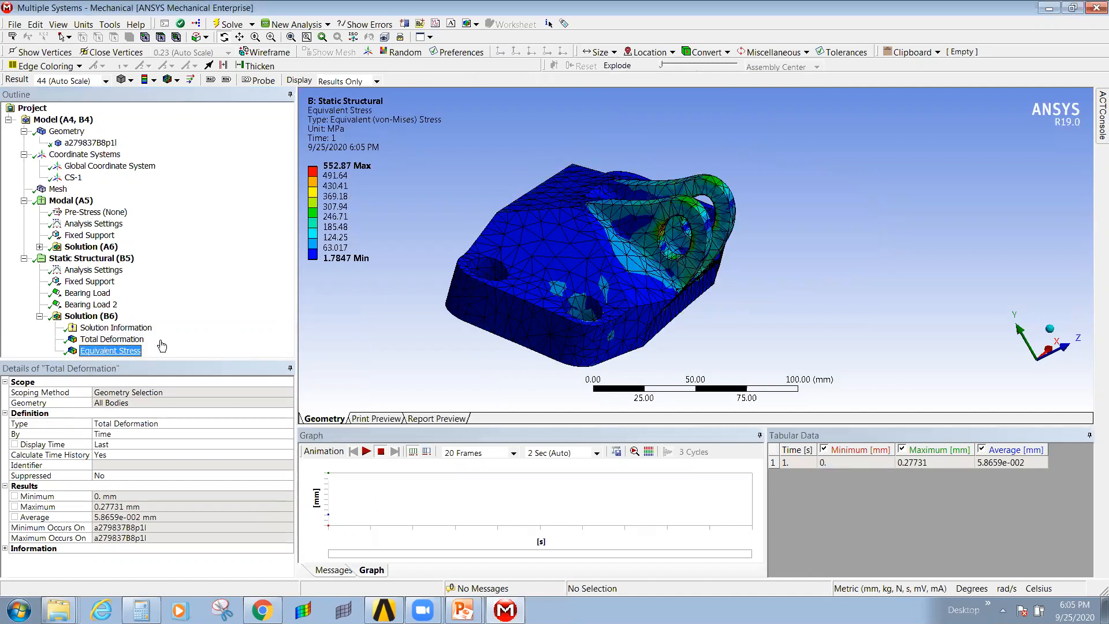
middle_click_drag(709, 255, 644, 285)
left_click(116, 340)
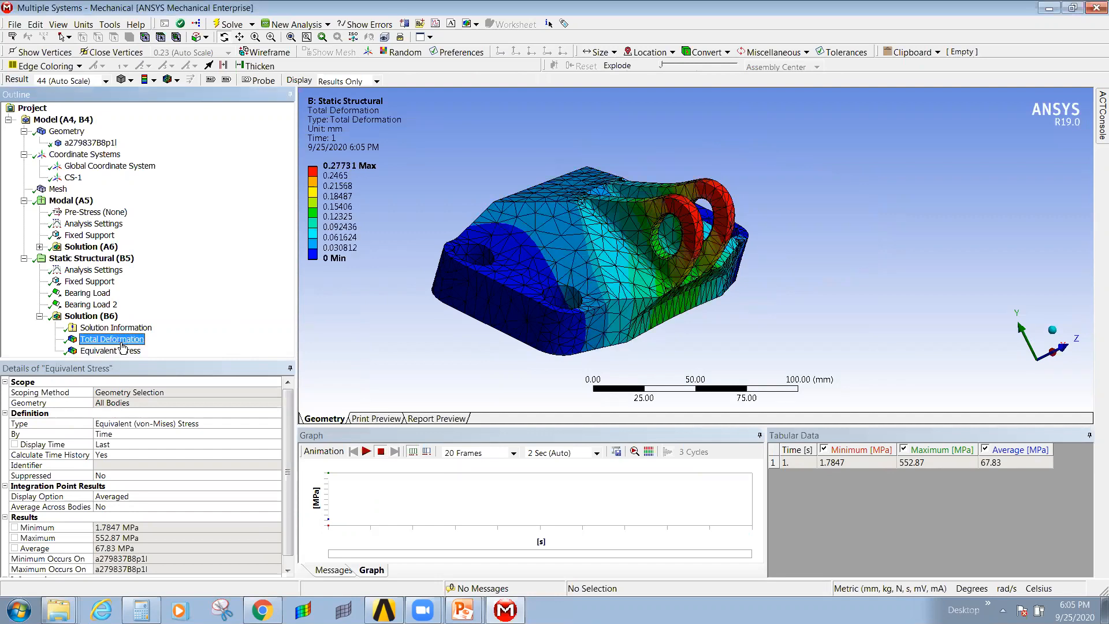
left_click(123, 349)
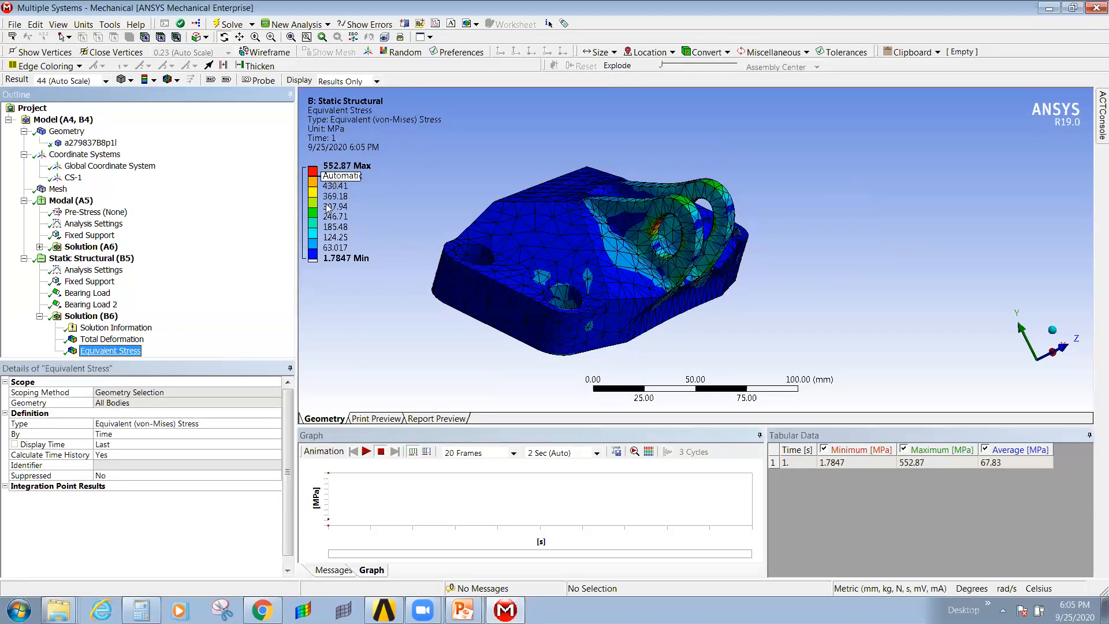
left_click_drag(689, 295, 868, 333)
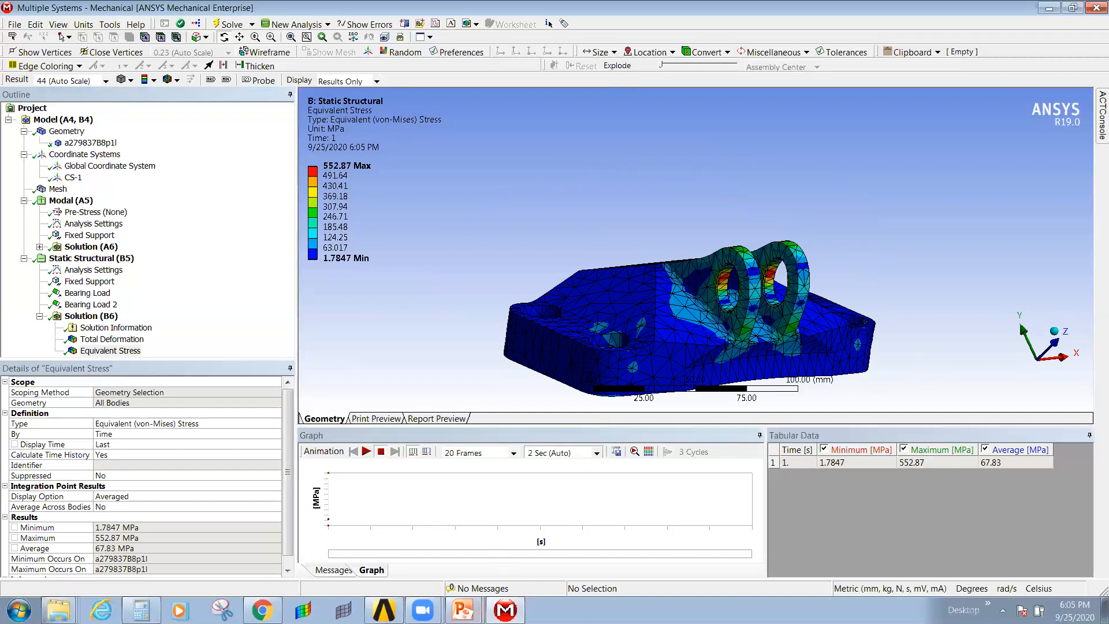
left_click_drag(756, 279, 803, 292)
middle_click_drag(777, 232, 789, 239, "ctrl")
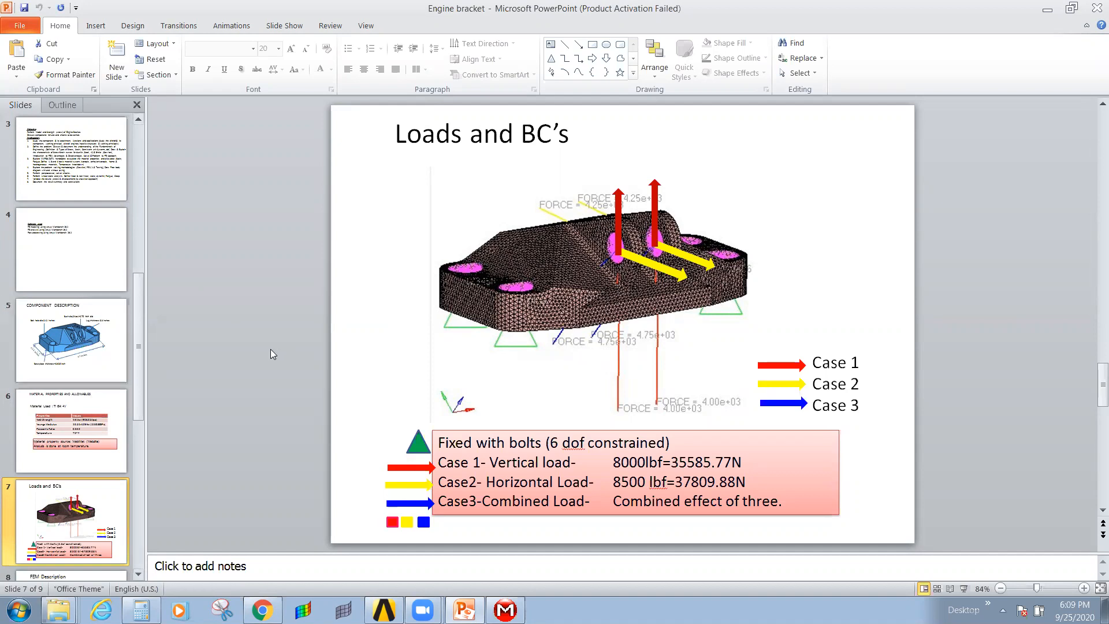
left_click(891, 281)
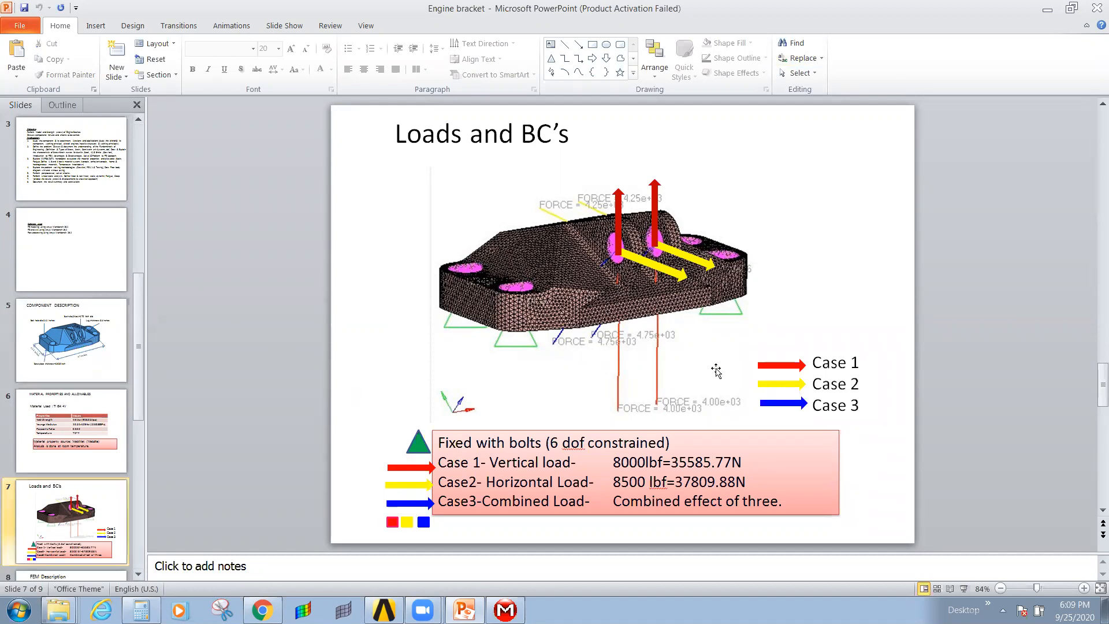